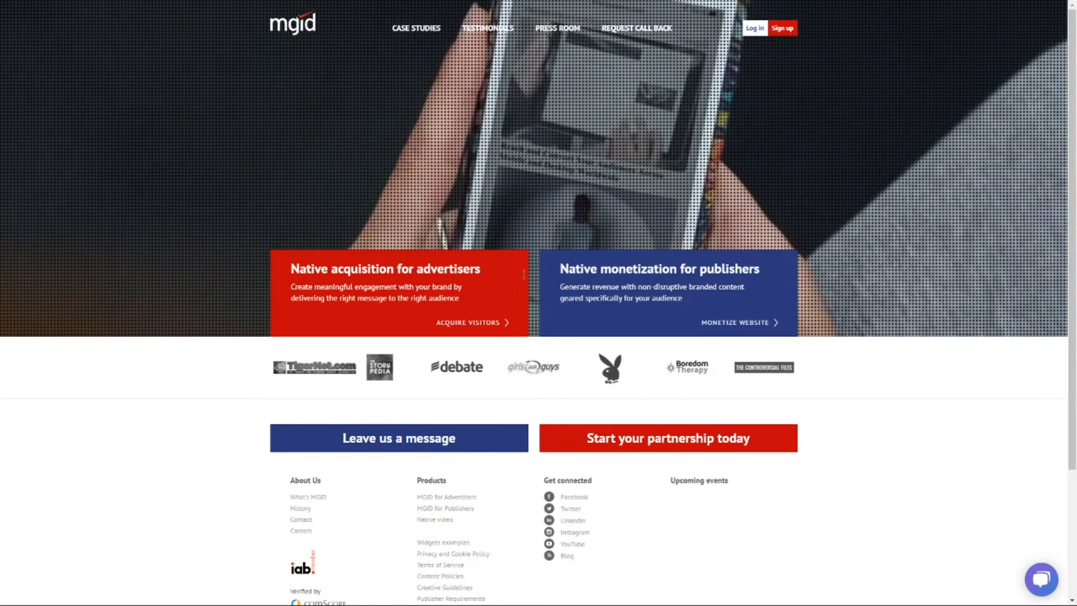
Scroll through the MGID homepage down to its footer
drag(1076, 152, 1075, 49)
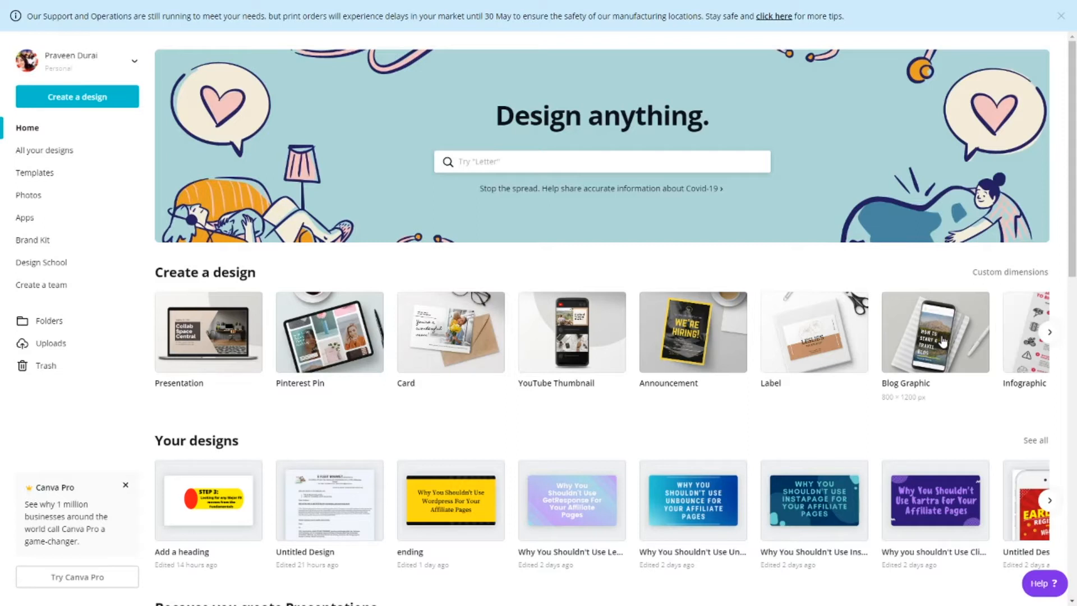
Switch from the Canva tab to the ClickBank home page tab
key(ctrl+Tab)
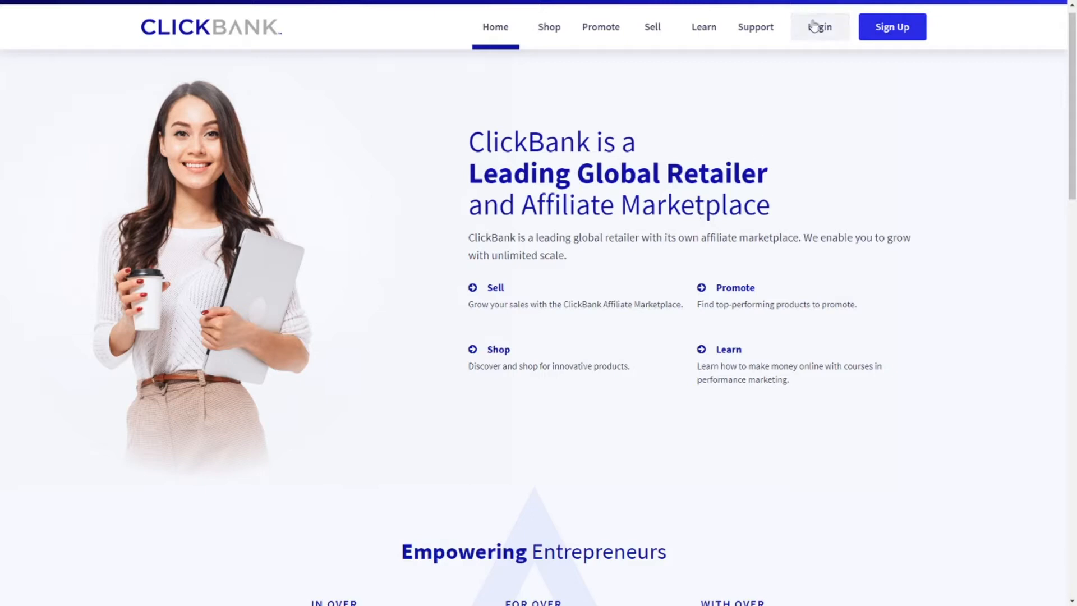
Log in to the ClickBank affiliate account with the saved credentials and open the Marketplace
click(839, 34)
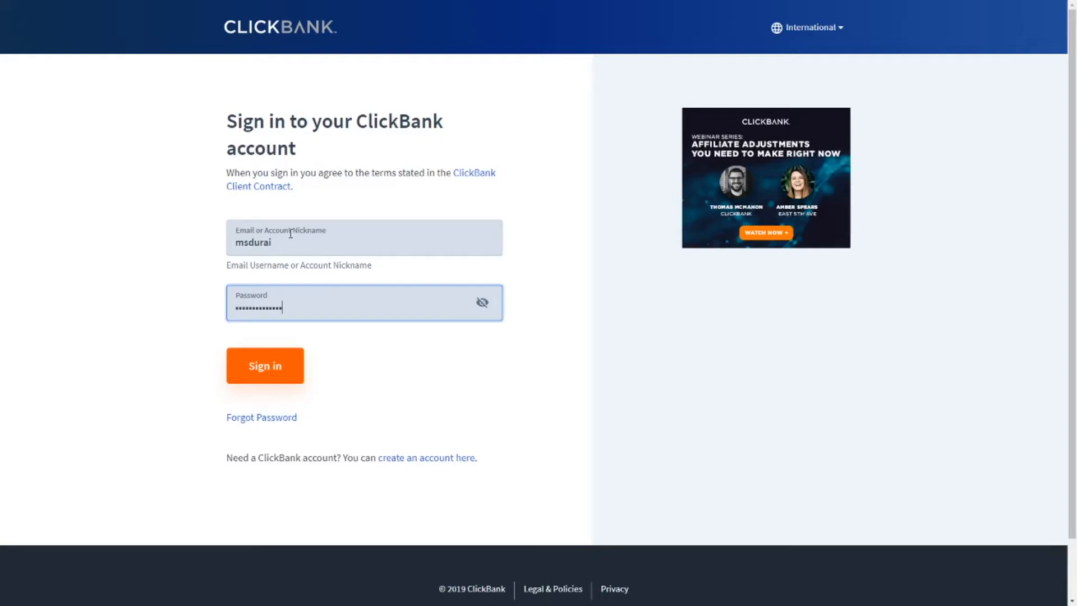
click(273, 369)
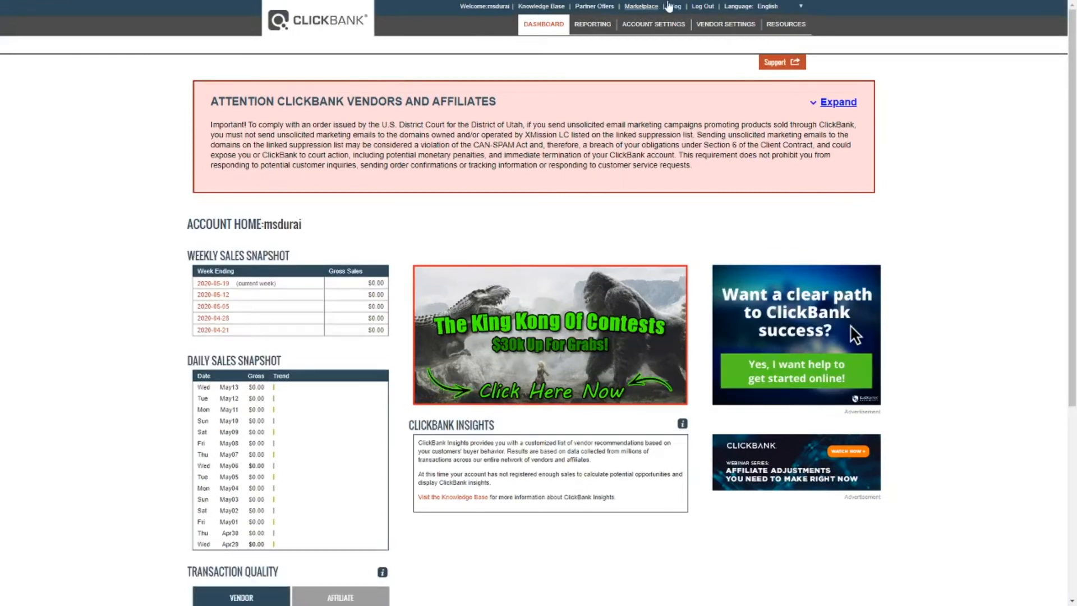
click(640, 6)
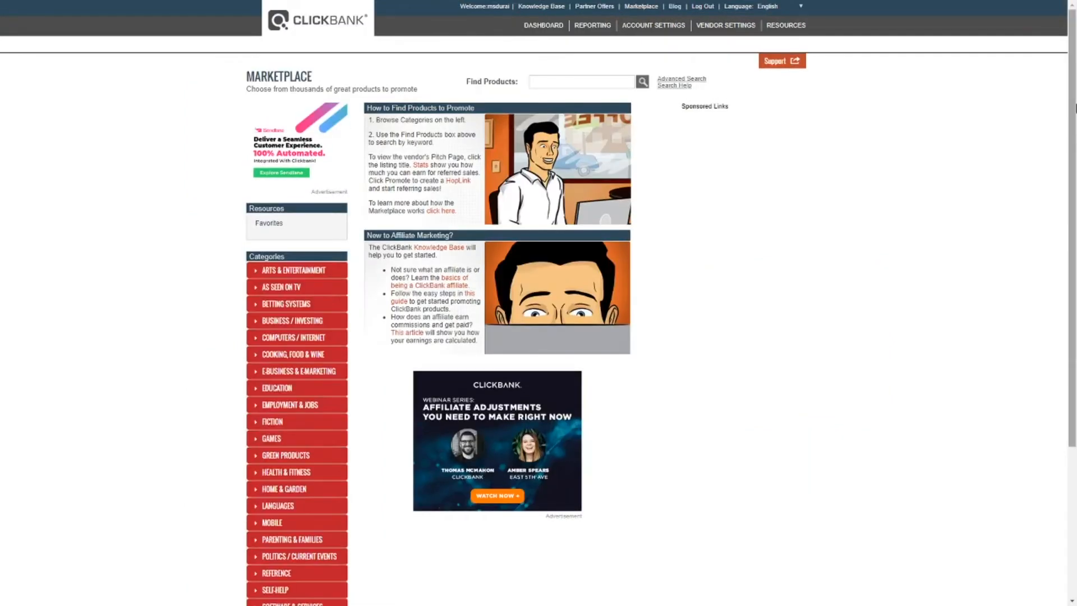
Peek into the Arts & Entertainment, As Seen On TV and Mobile categories, then open Games
scroll(84, 137, down, 3)
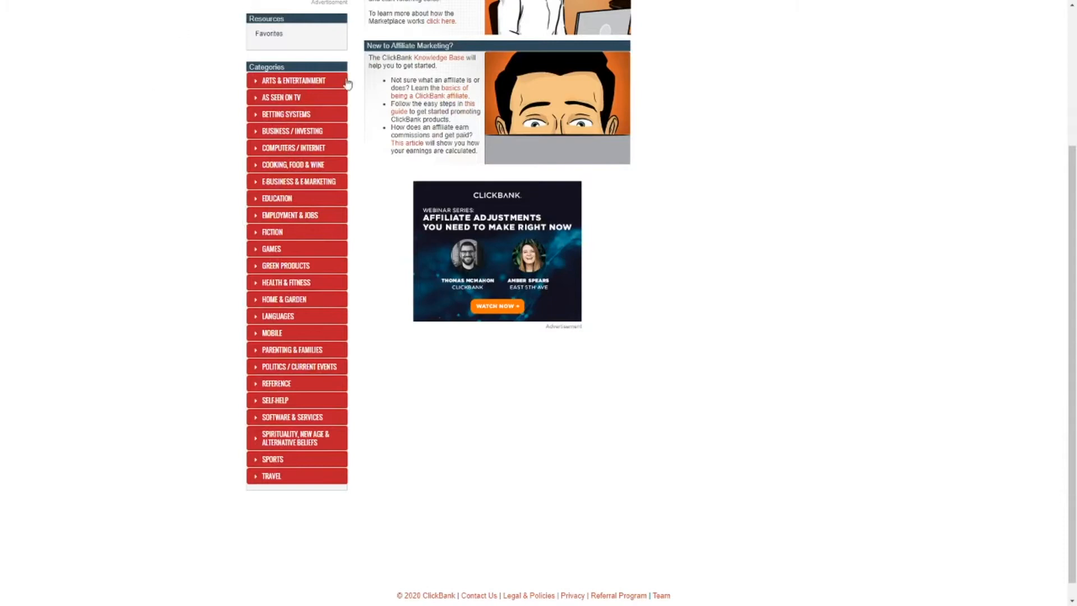
scroll(300, 127, up, 3)
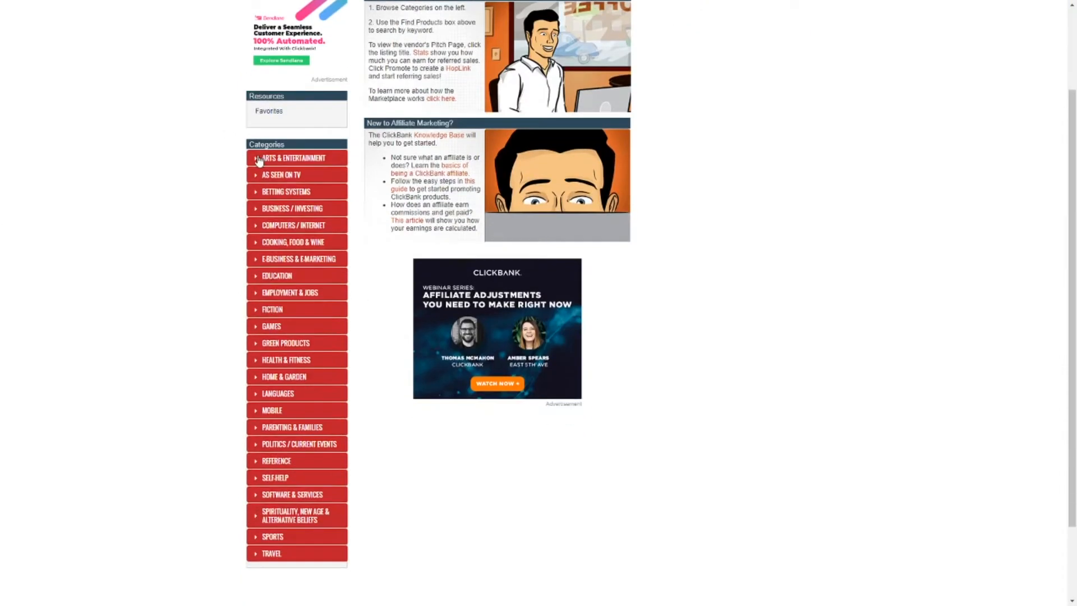
click(258, 159)
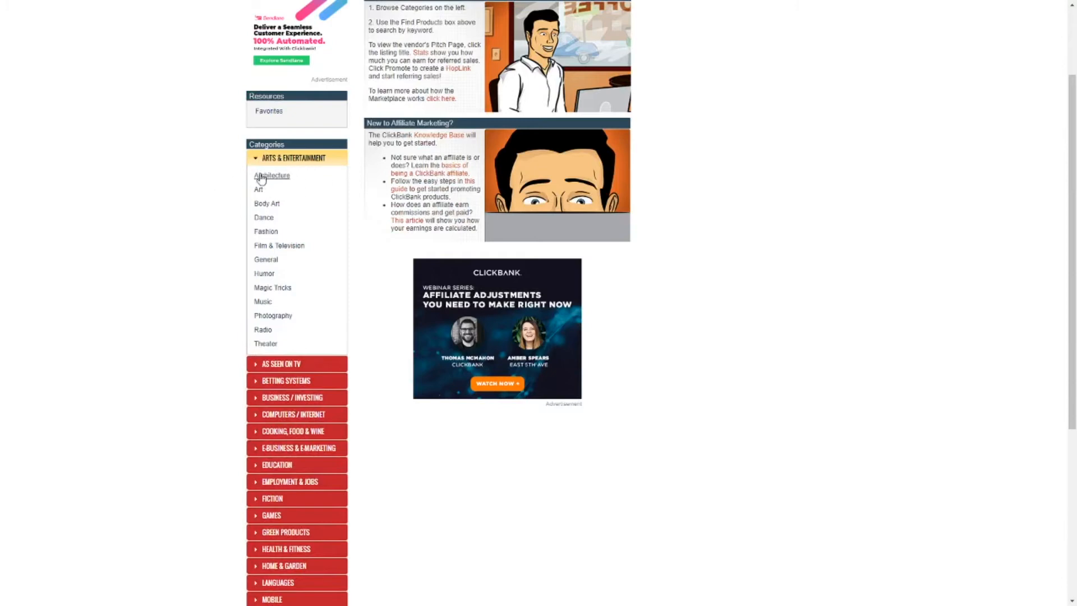
click(258, 159)
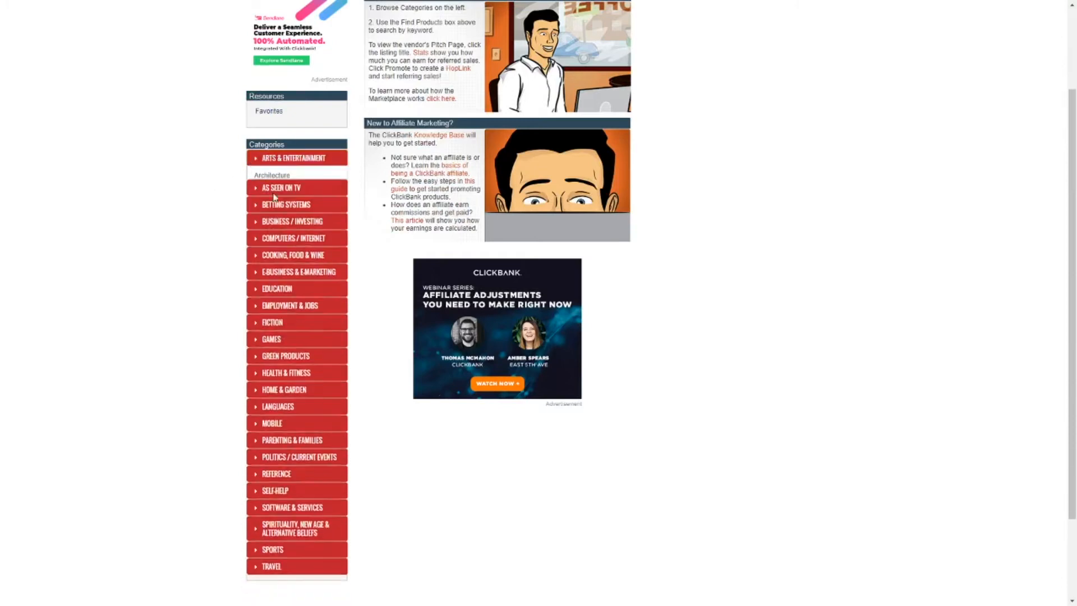
click(254, 177)
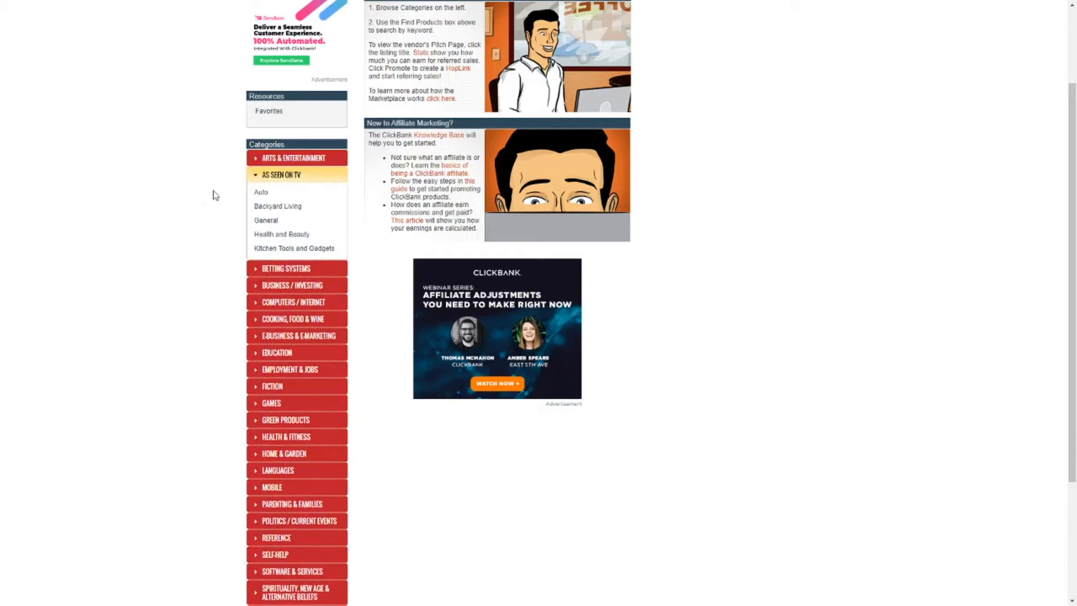
click(253, 175)
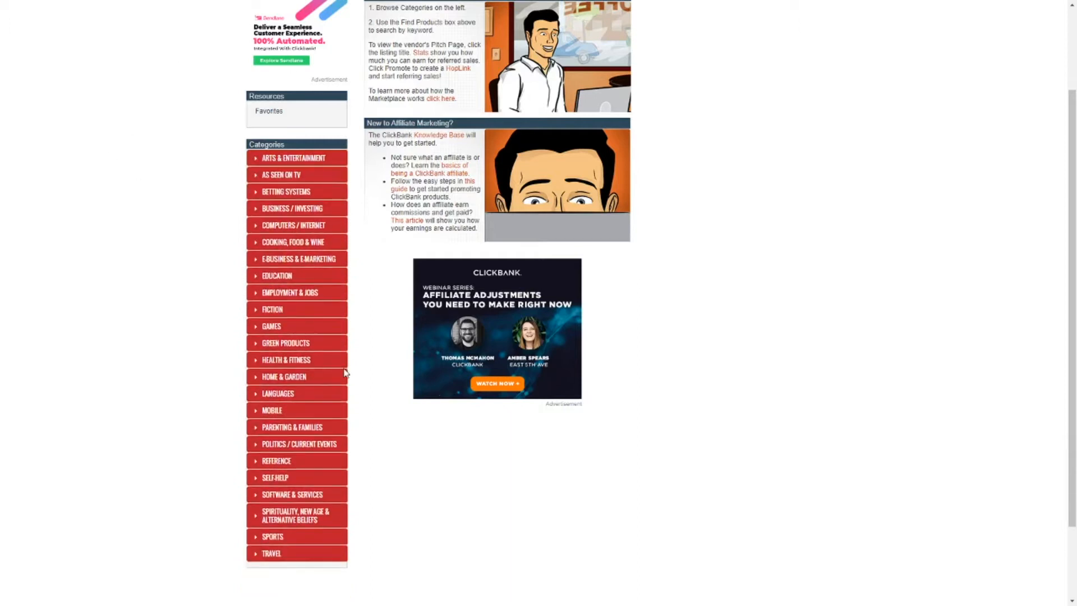
scroll(345, 373, up, 2)
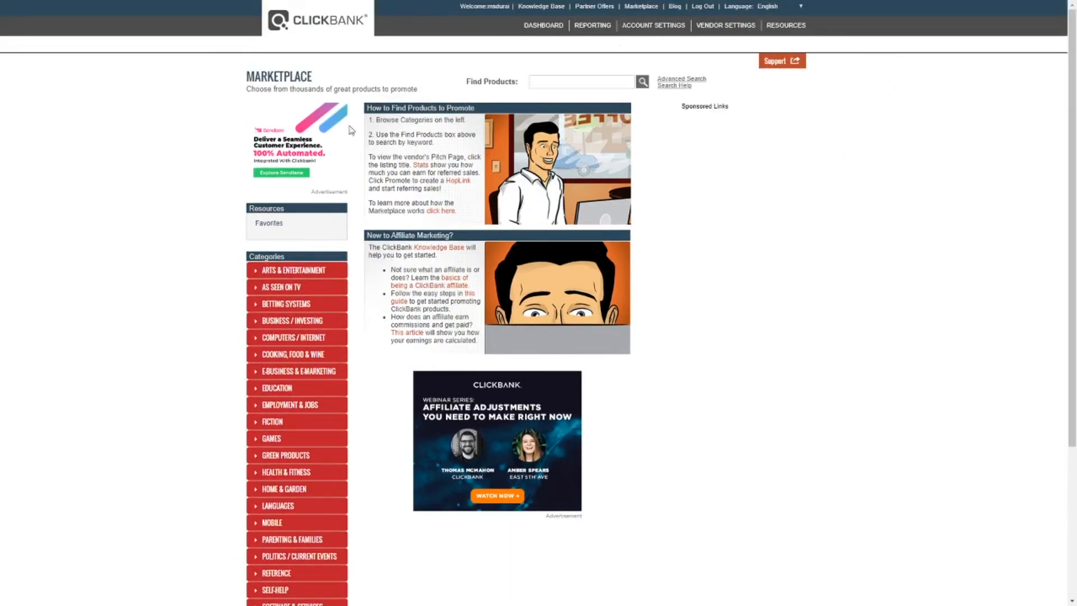
scroll(353, 492, down, 2)
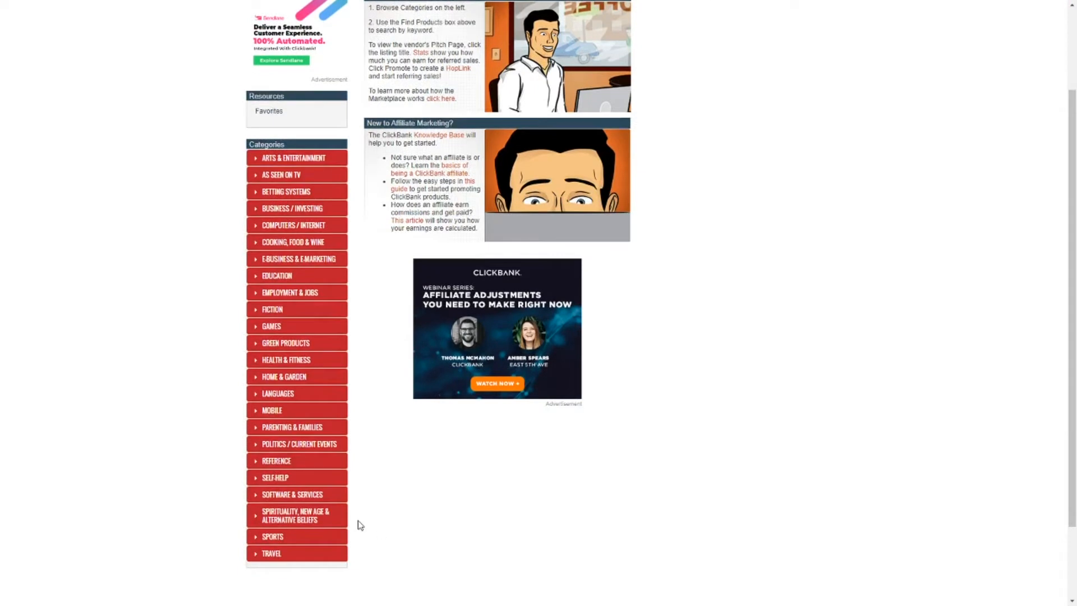
click(253, 413)
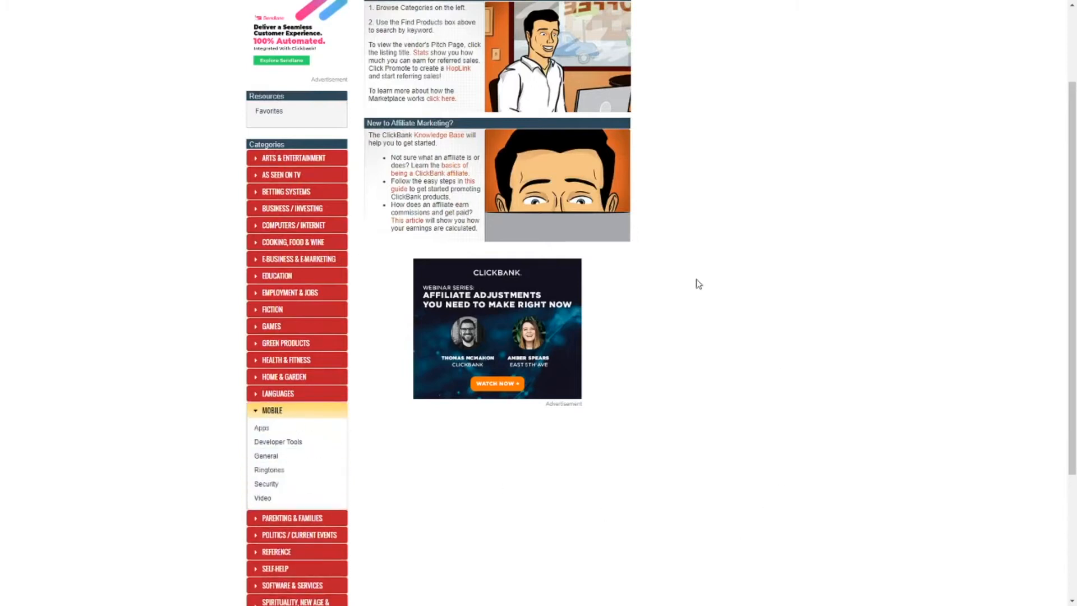
click(252, 412)
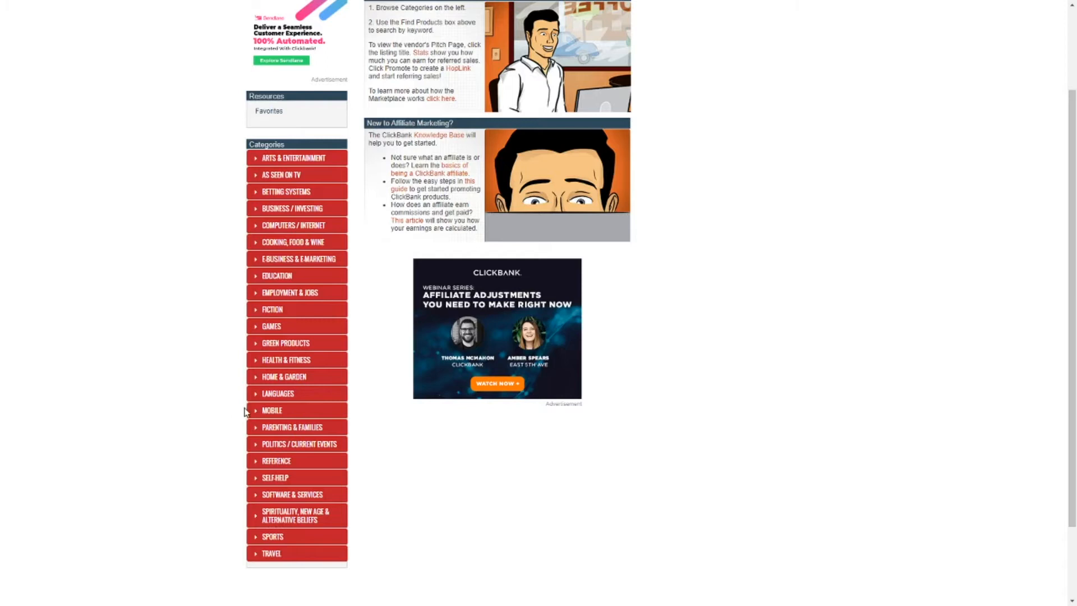
click(265, 328)
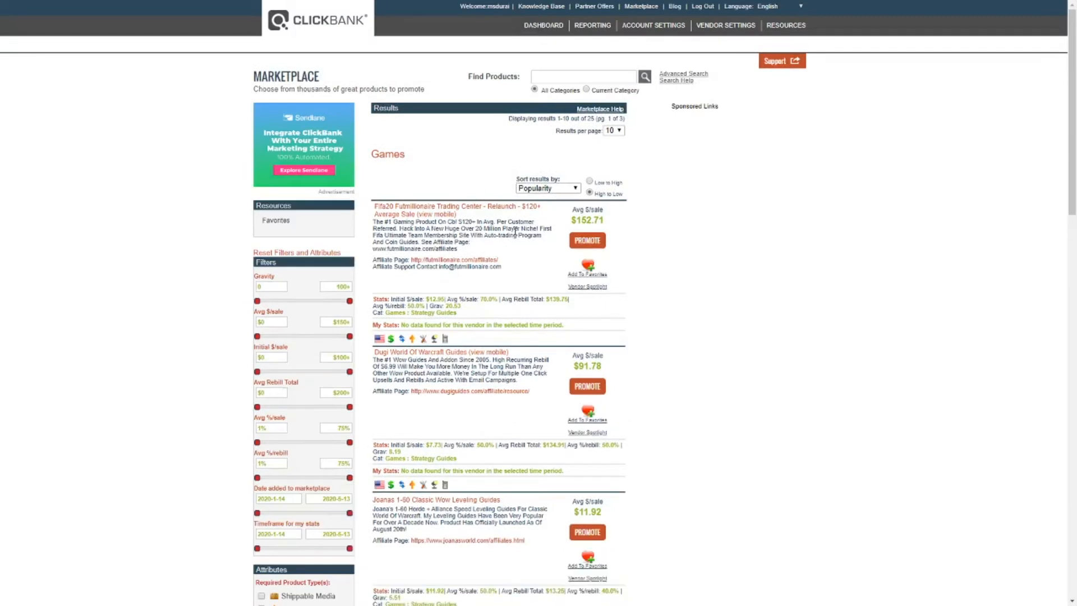
Sort the Games listings by Gravity, High to Low
drag(372, 209, 649, 461)
scroll(718, 401, down, 8)
scroll(727, 389, down, 10)
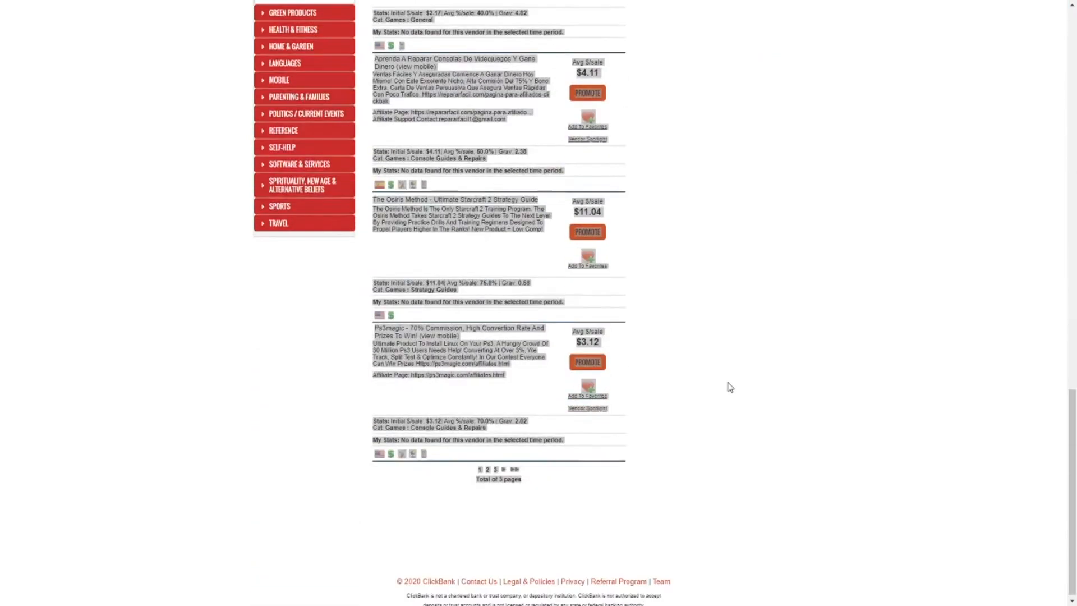
click(617, 489)
drag(1075, 497, 1075, 131)
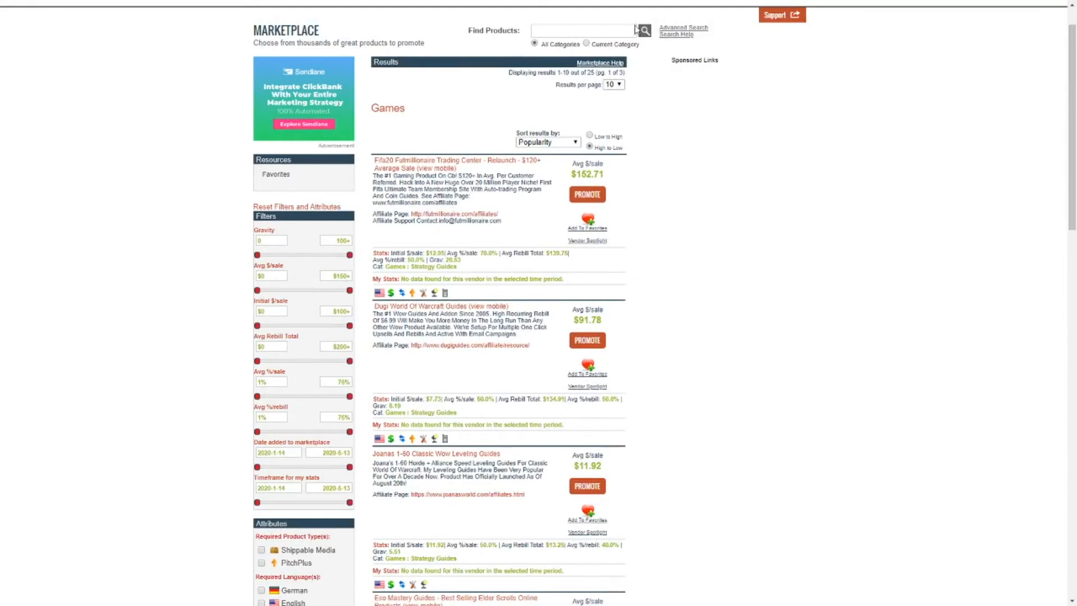
click(590, 146)
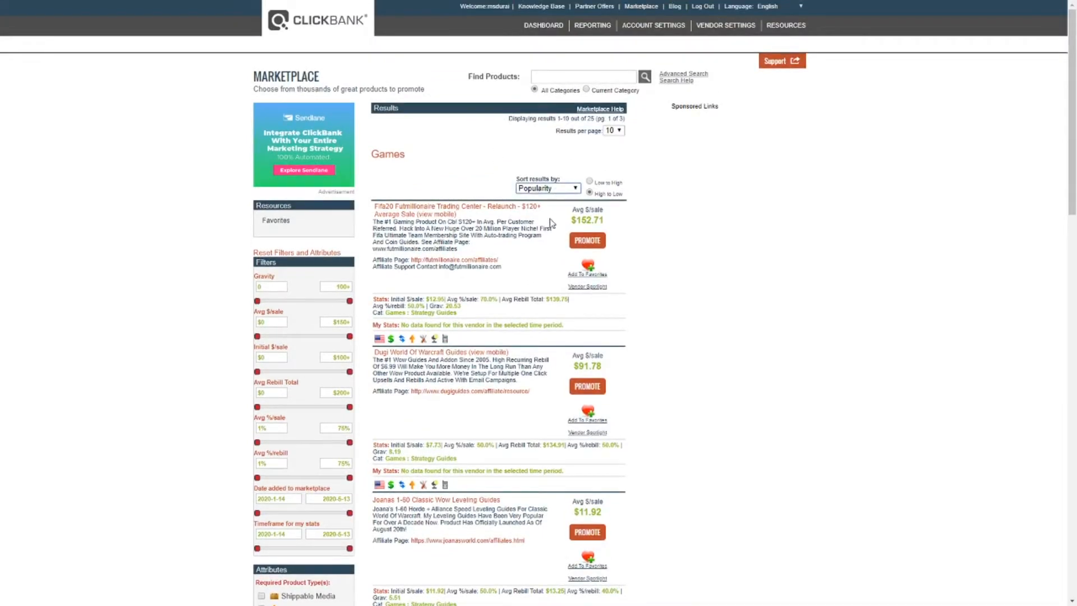
click(544, 258)
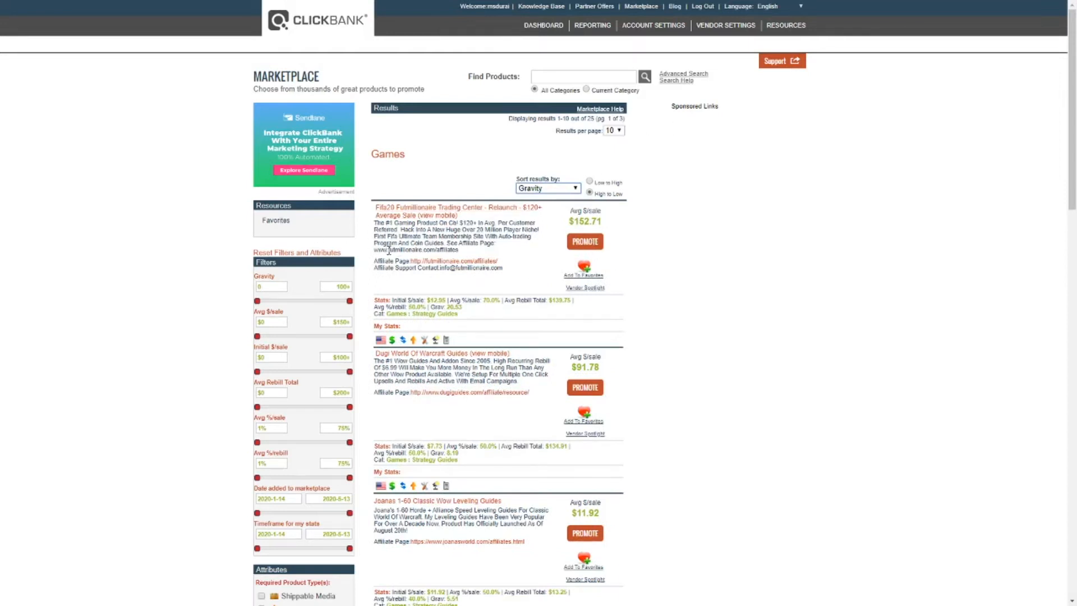
Highlight the top Games product's Grav value, description and average sale price to review them
mouse_move(462, 307)
mouse_down()
mouse_move(450, 308)
mouse_move(471, 310)
mouse_move(459, 306)
mouse_up()
scroll(474, 312, down, 9)
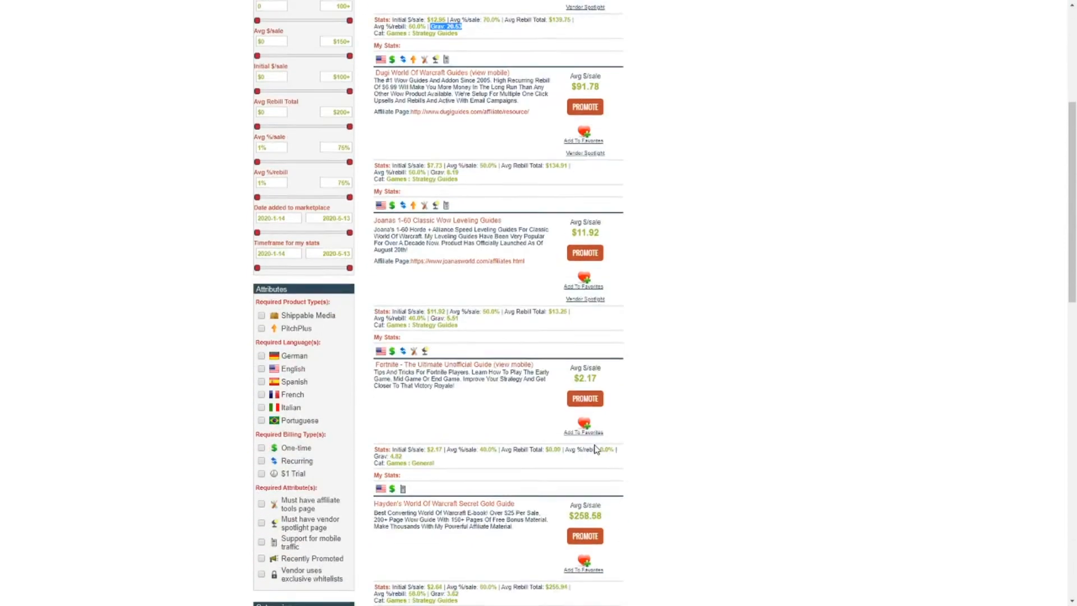
scroll(305, 383, up, 10)
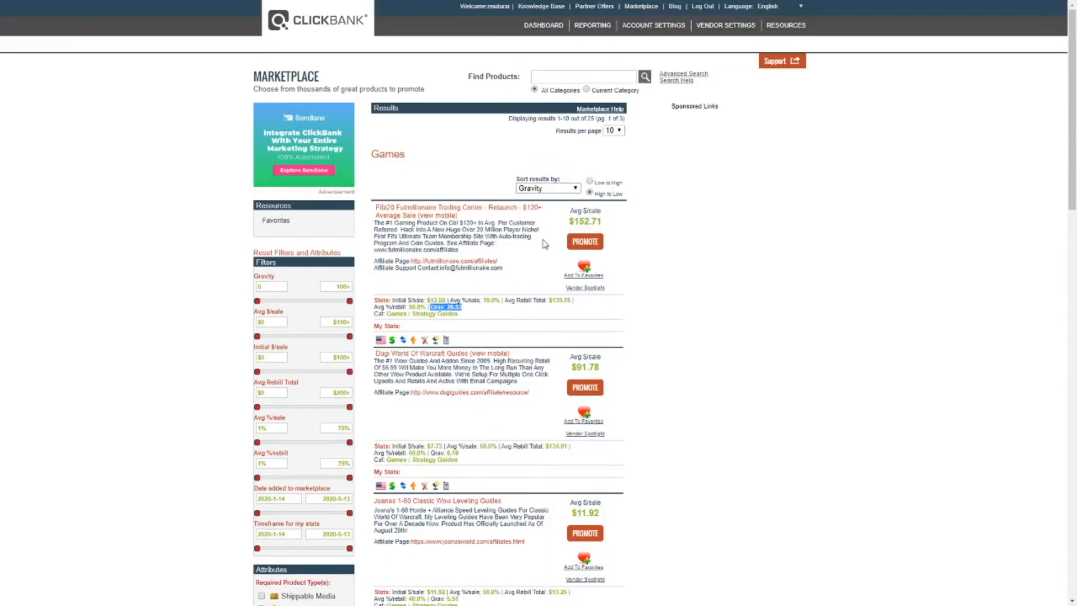
drag(496, 245, 386, 223)
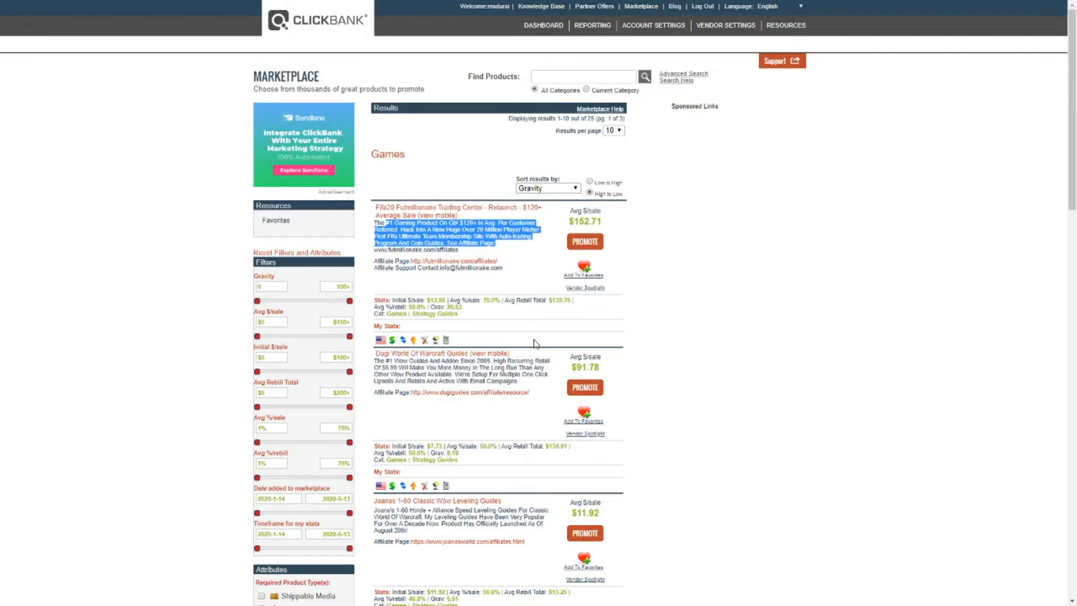
drag(471, 308, 456, 307)
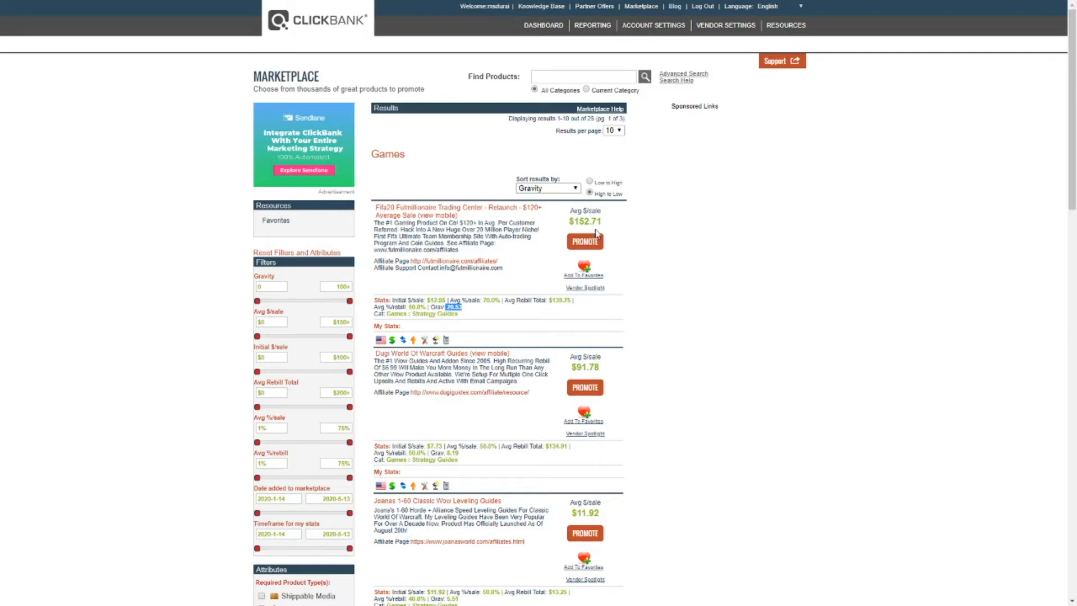
drag(570, 220, 635, 206)
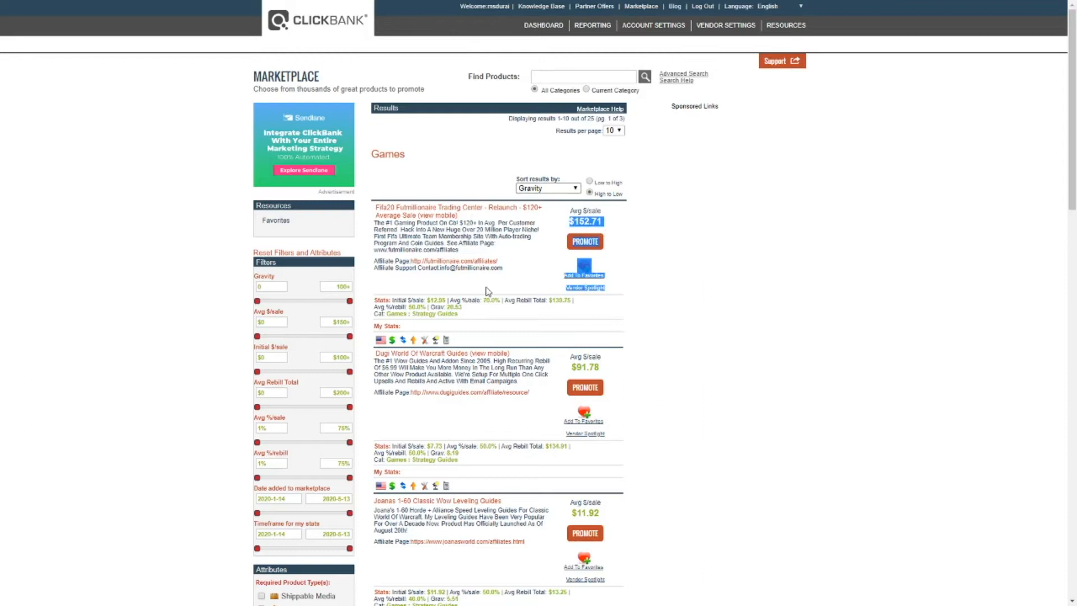
click(372, 154)
drag(372, 153, 422, 159)
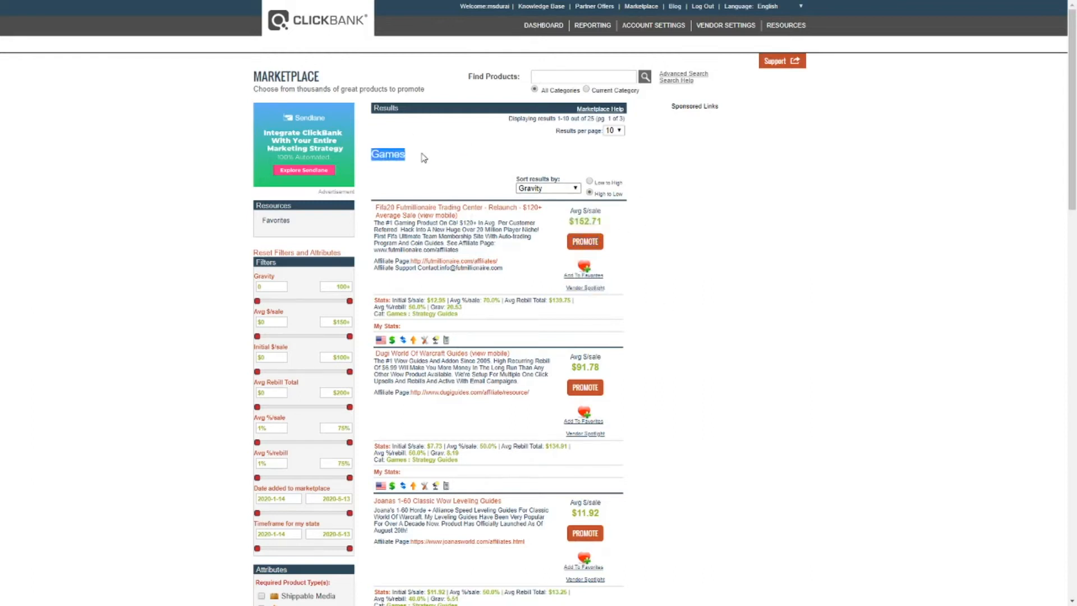
click(453, 310)
scroll(359, 303, down, 13)
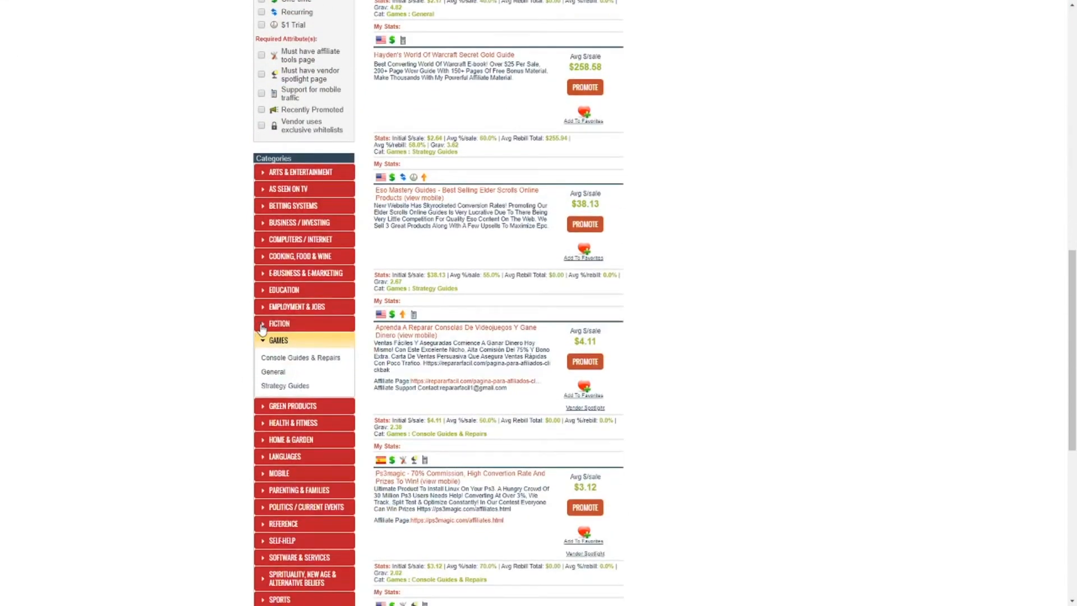
Briefly expand Fiction, then show the Sports category and scroll back to the top of the results
click(262, 326)
click(261, 326)
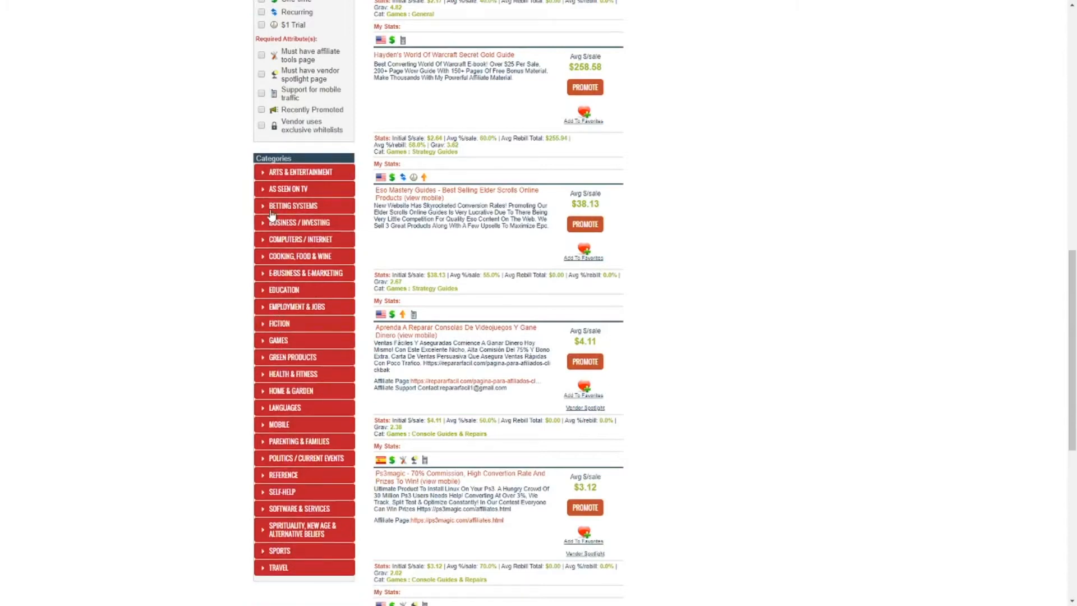
click(274, 550)
scroll(277, 546, down, 4)
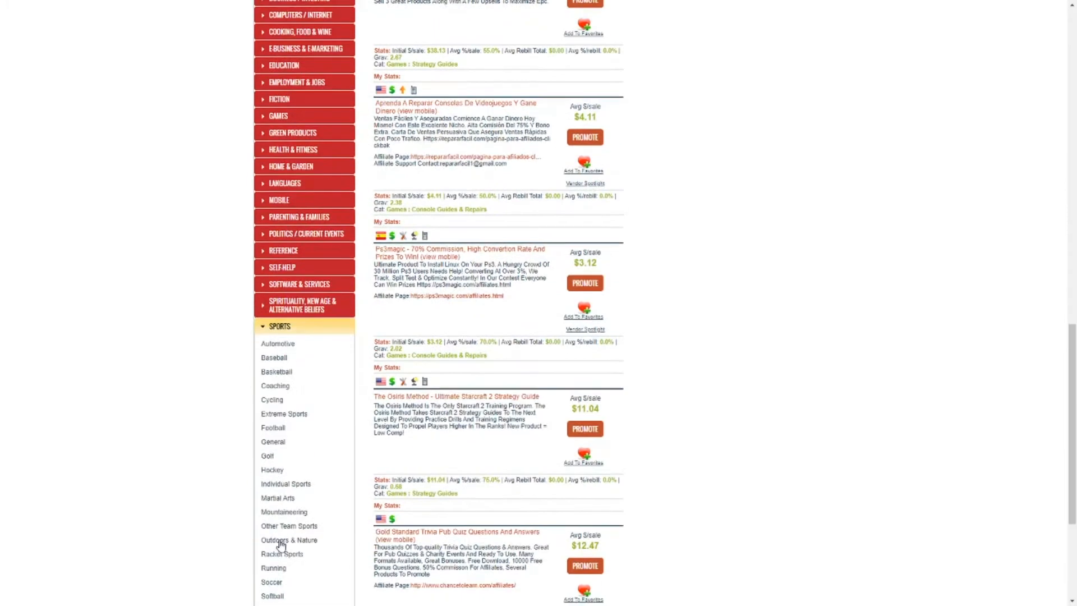
scroll(447, 333, up, 6)
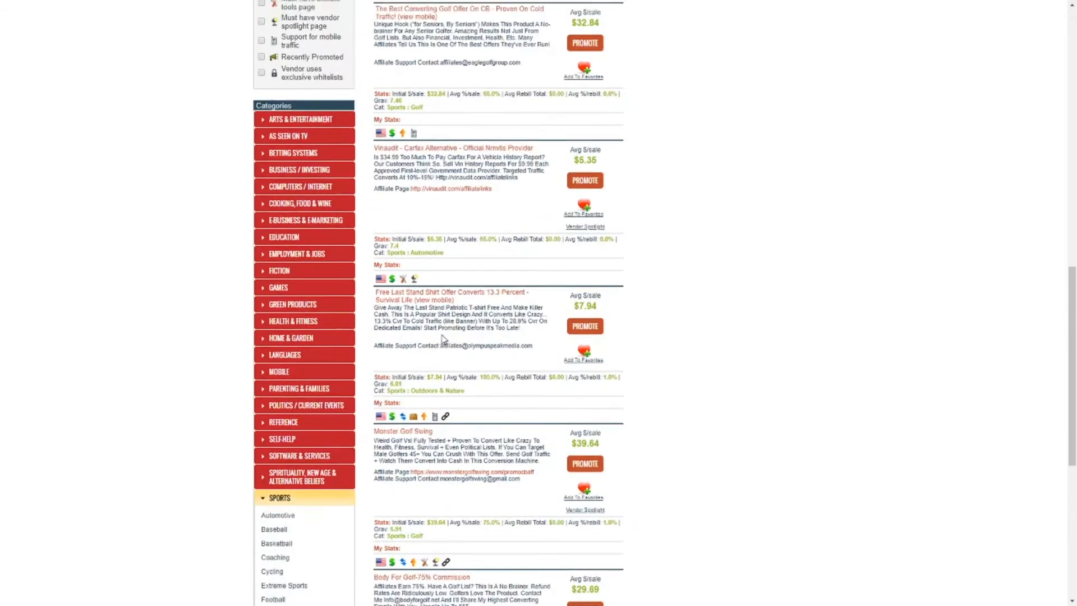
scroll(447, 332, up, 14)
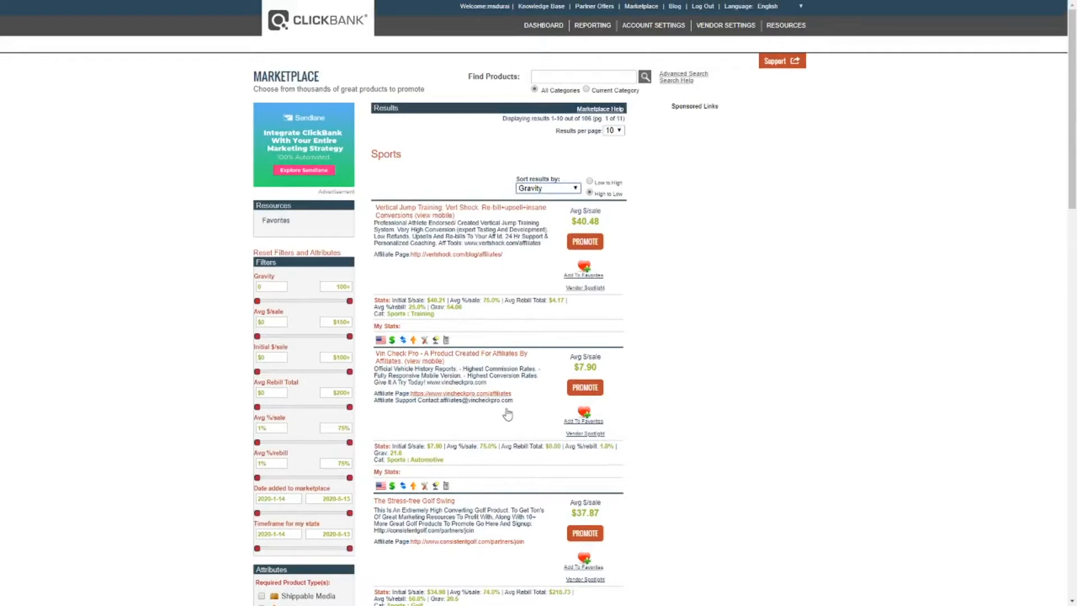
Highlight the top Sports product's 54.06 Grav value, then open the Vert Shock sales page from its title
double_click(447, 308)
click(469, 312)
drag(447, 308, 448, 314)
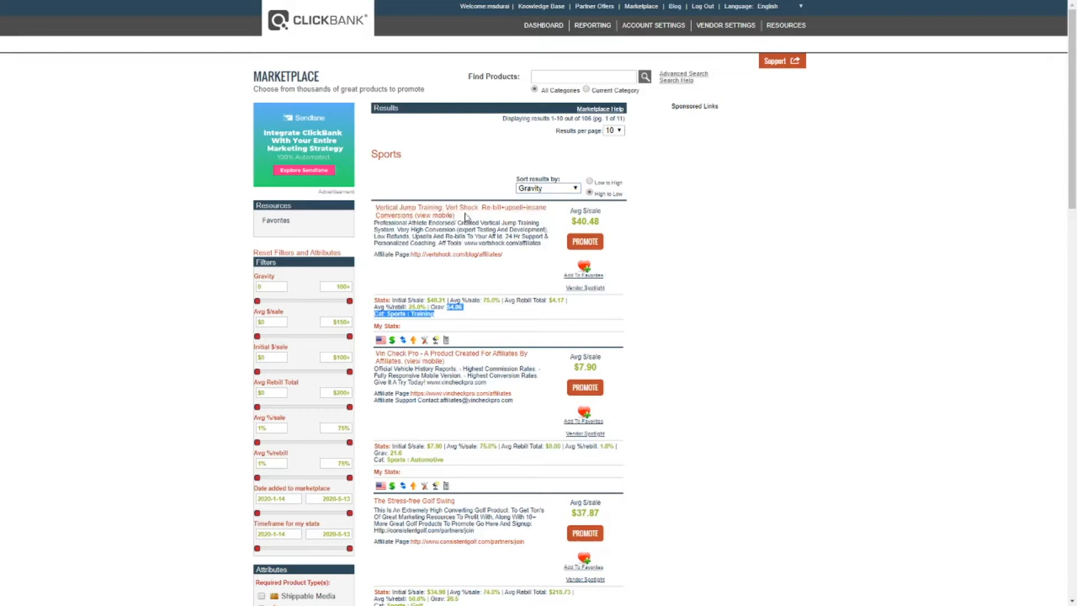
click(497, 213)
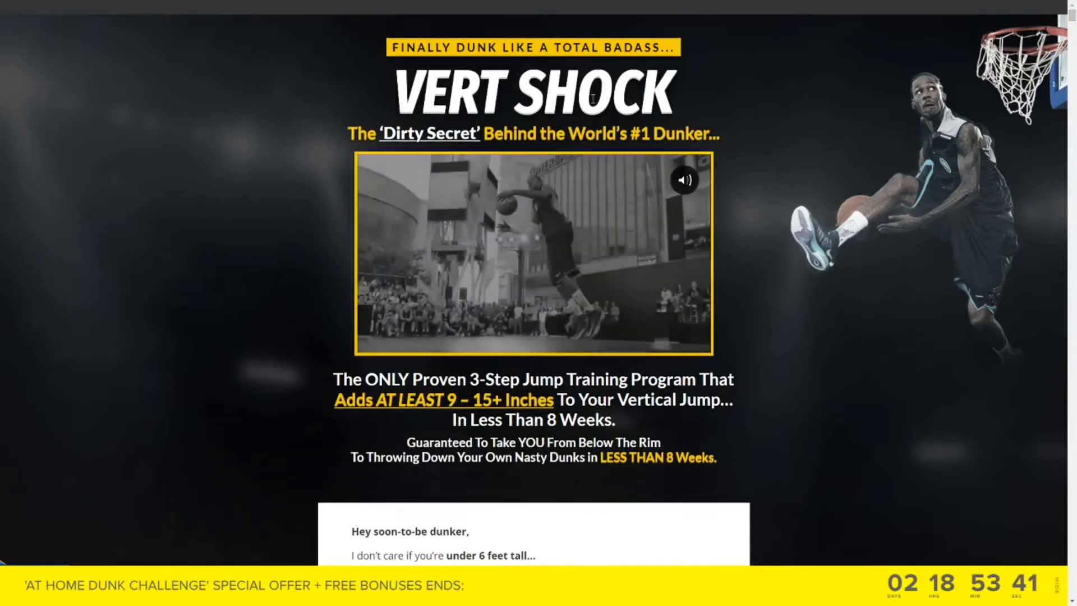
drag(391, 47, 488, 47)
drag(392, 90, 673, 101)
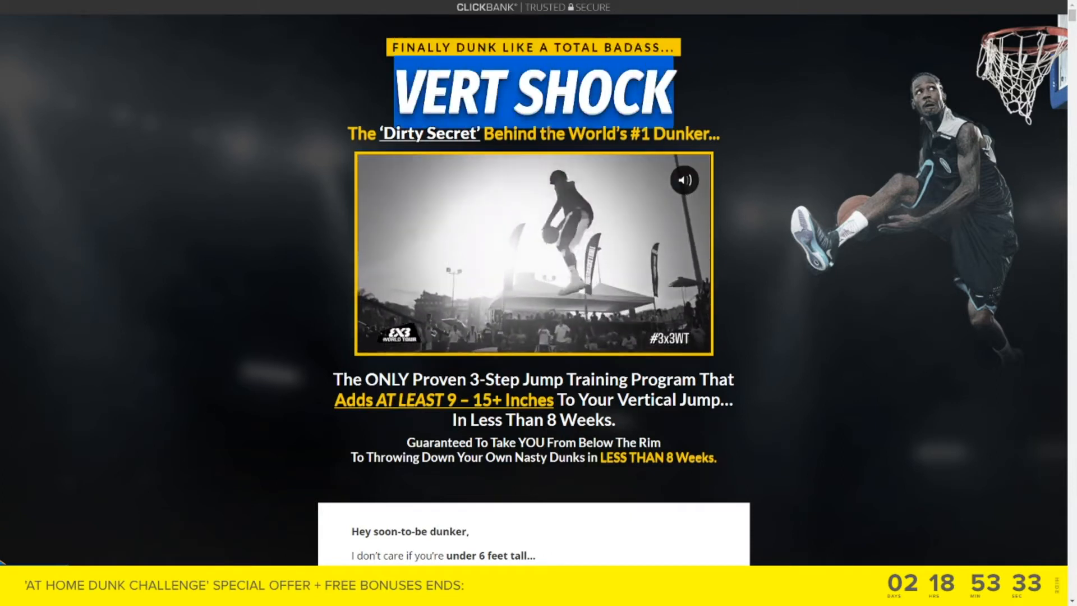
drag(539, 132, 723, 134)
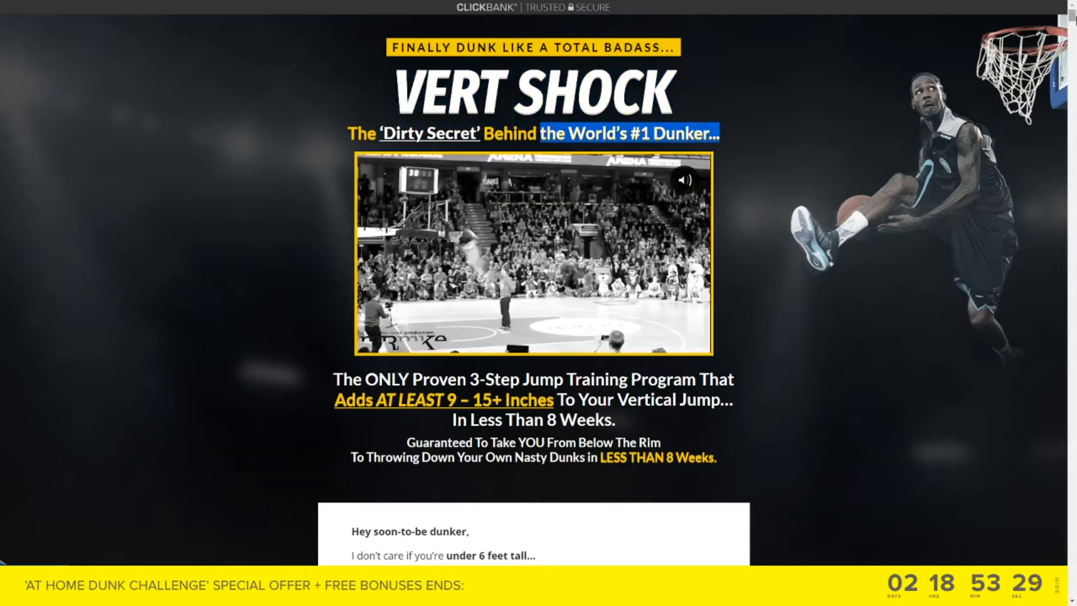
scroll(756, 286, down, 9)
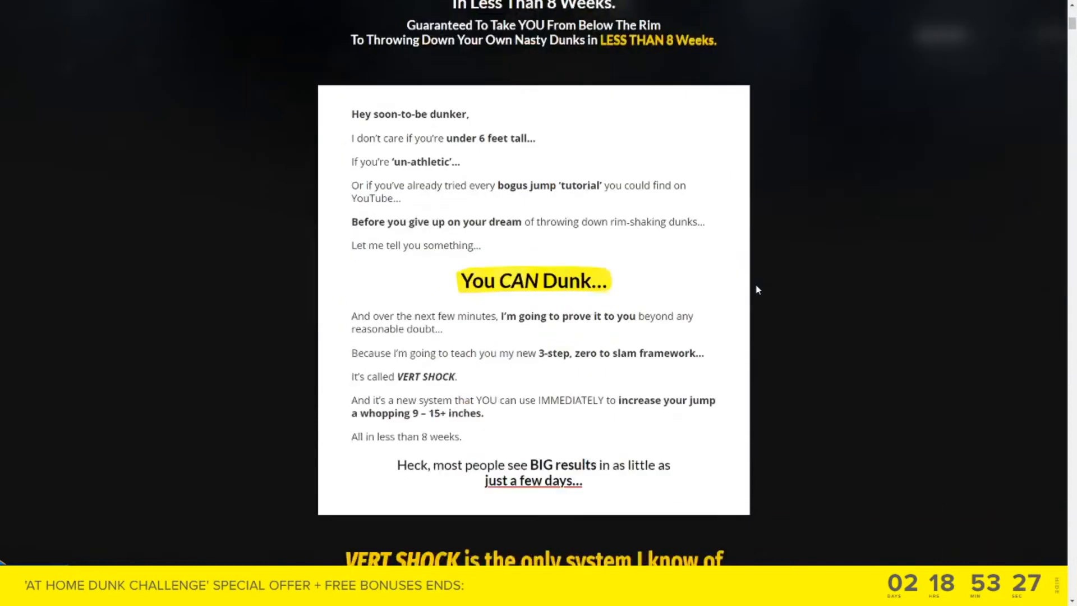
drag(586, 211, 593, 219)
scroll(726, 330, down, 8)
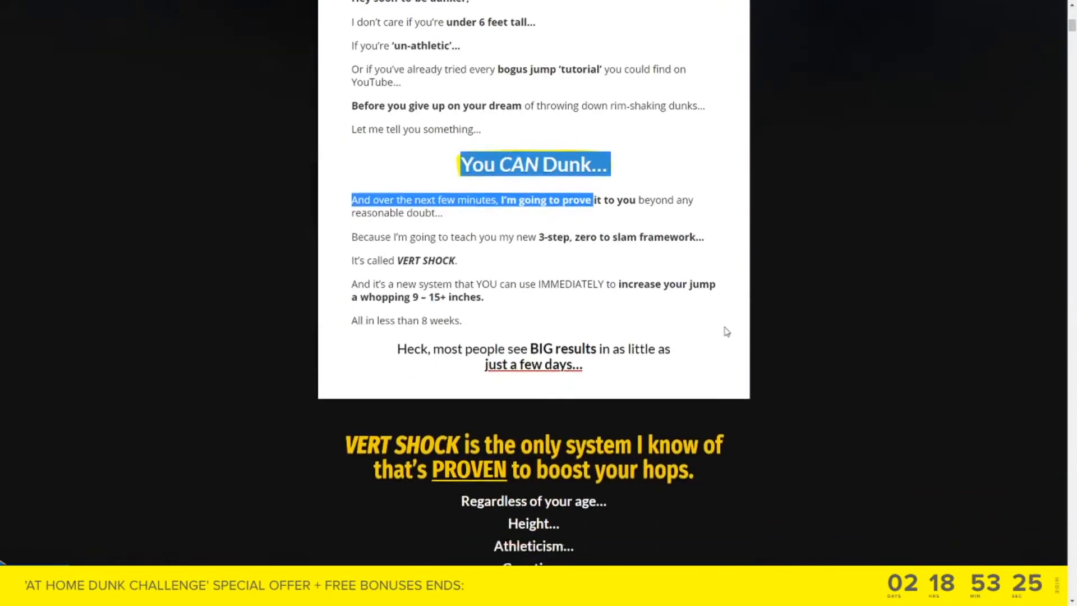
scroll(776, 311, up, 9)
scroll(1075, 151, up, 8)
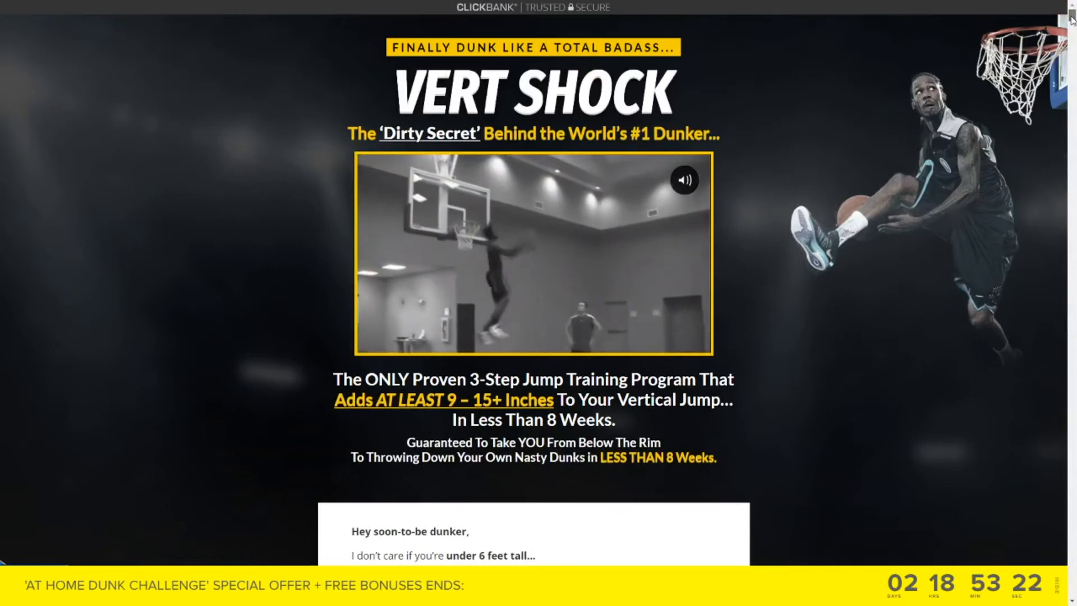
drag(1072, 17, 1072, 65)
scroll(898, 320, down, 20)
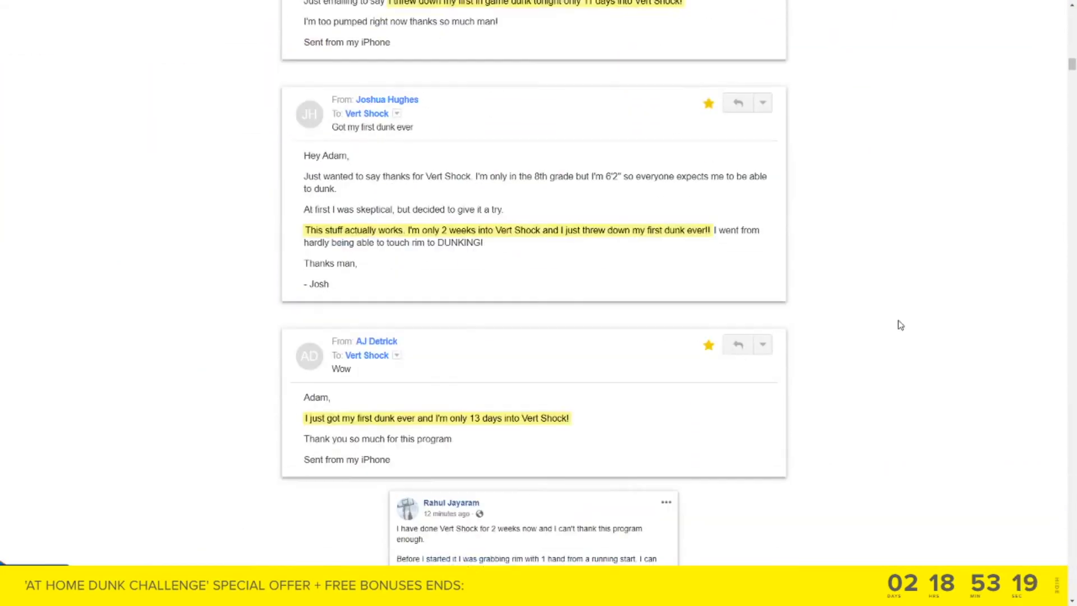
scroll(546, 256, up, 6)
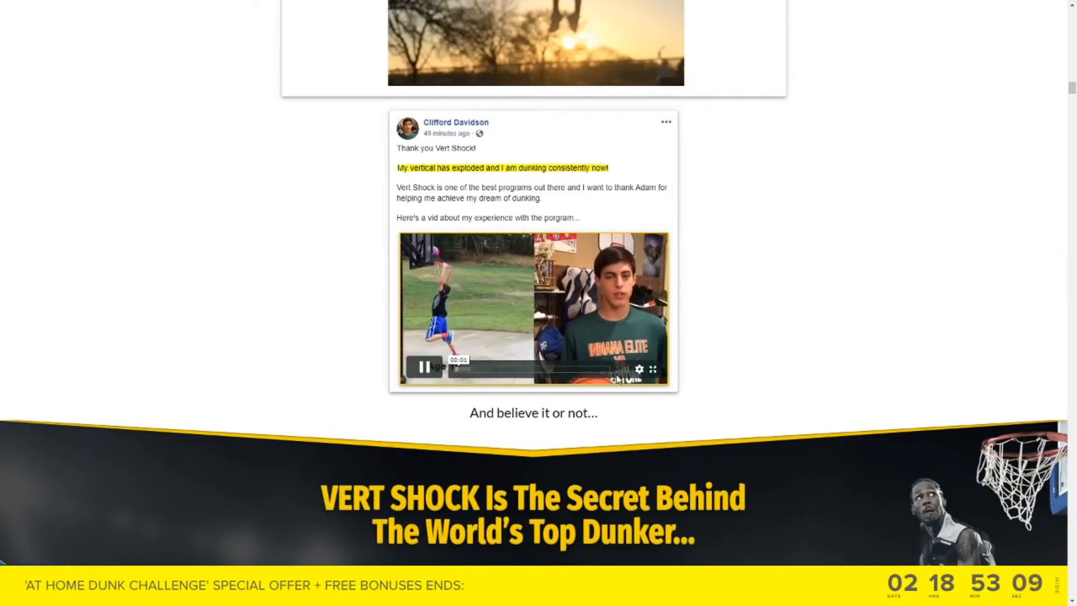
click(461, 338)
drag(1071, 89, 1072, 455)
scroll(616, 267, up, 12)
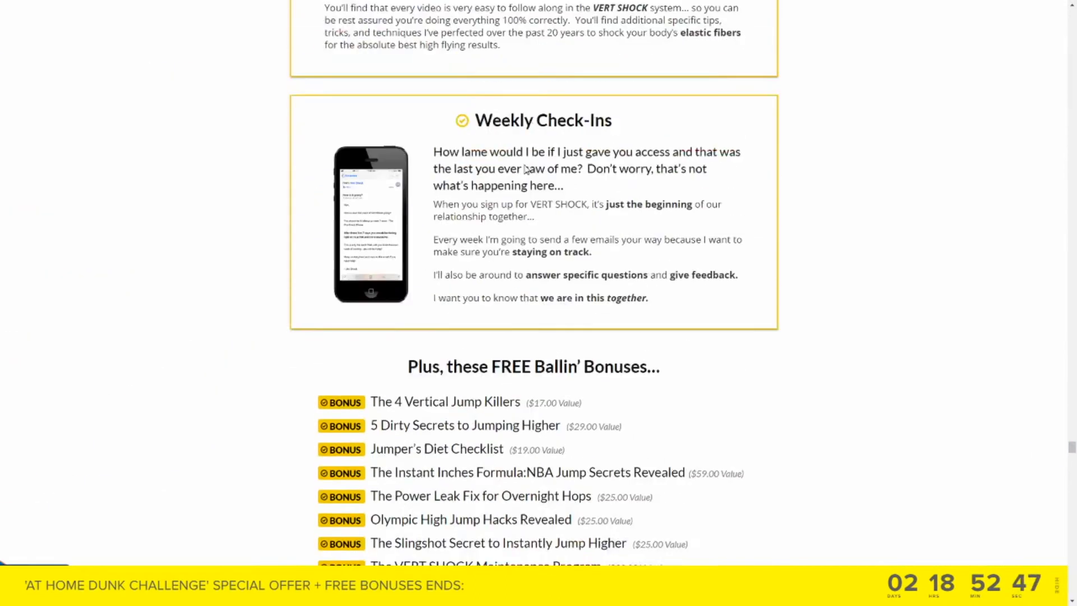
scroll(548, 206, up, 6)
scroll(379, 248, up, 1)
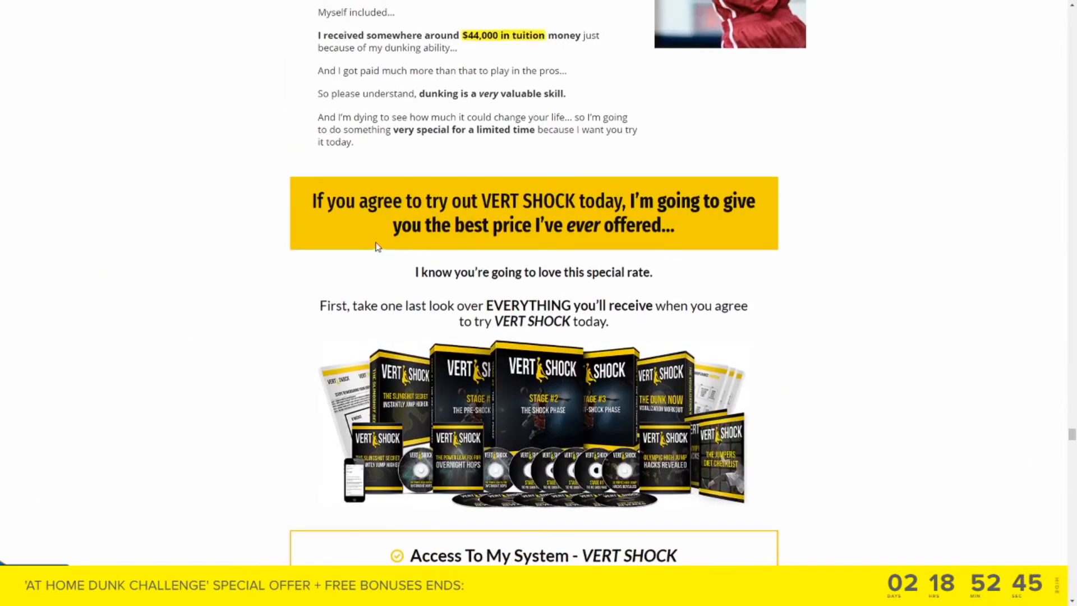
drag(670, 209, 702, 203)
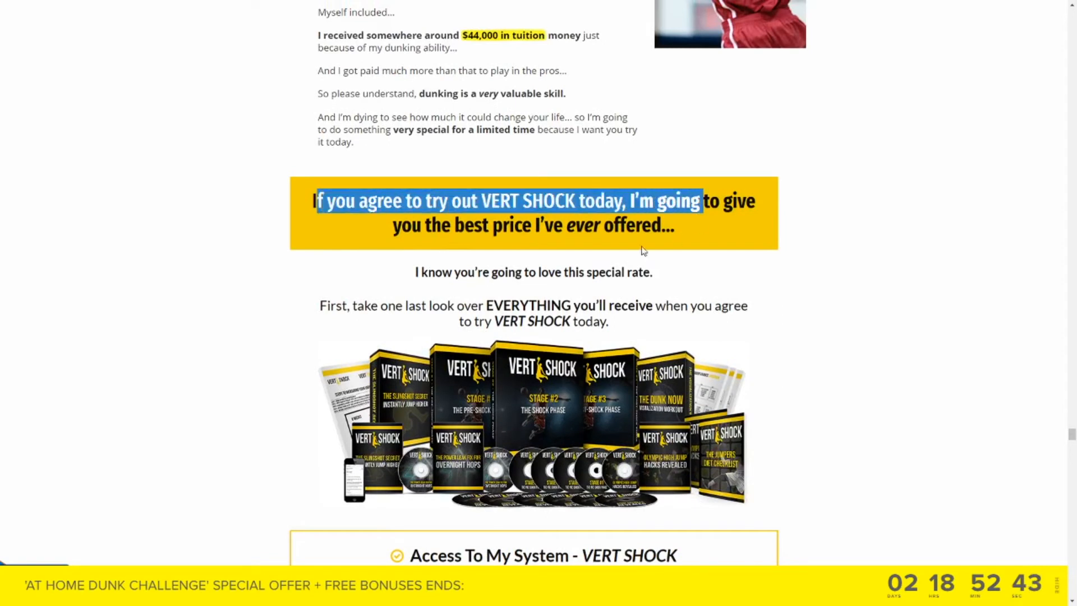
scroll(567, 228, up, 3)
scroll(553, 259, down, 3)
scroll(507, 196, up, 2)
drag(318, 149, 543, 157)
scroll(544, 315, down, 5)
scroll(490, 339, down, 15)
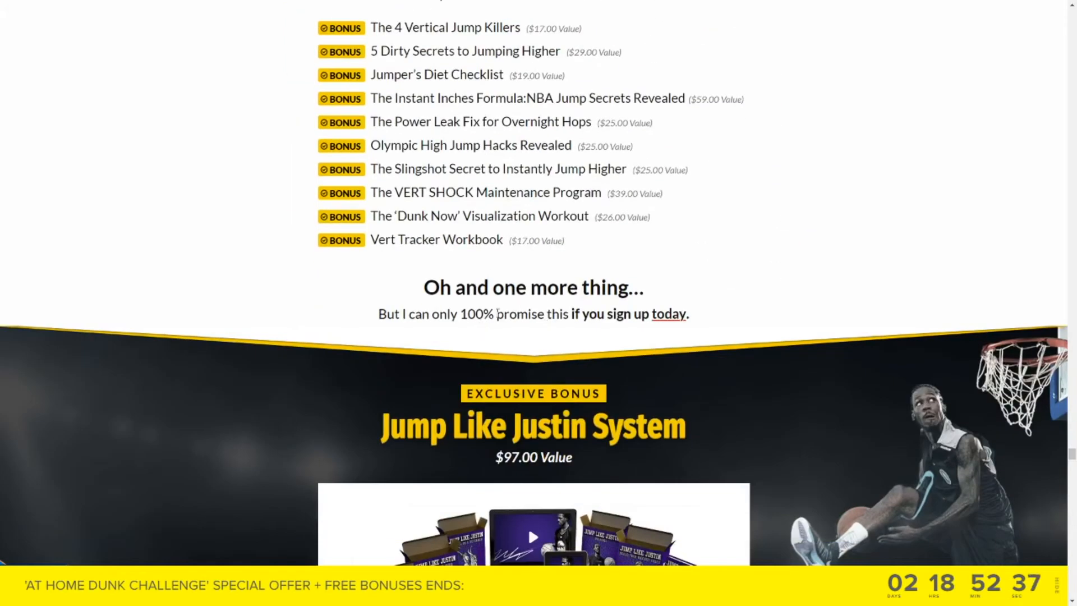
drag(495, 457, 636, 458)
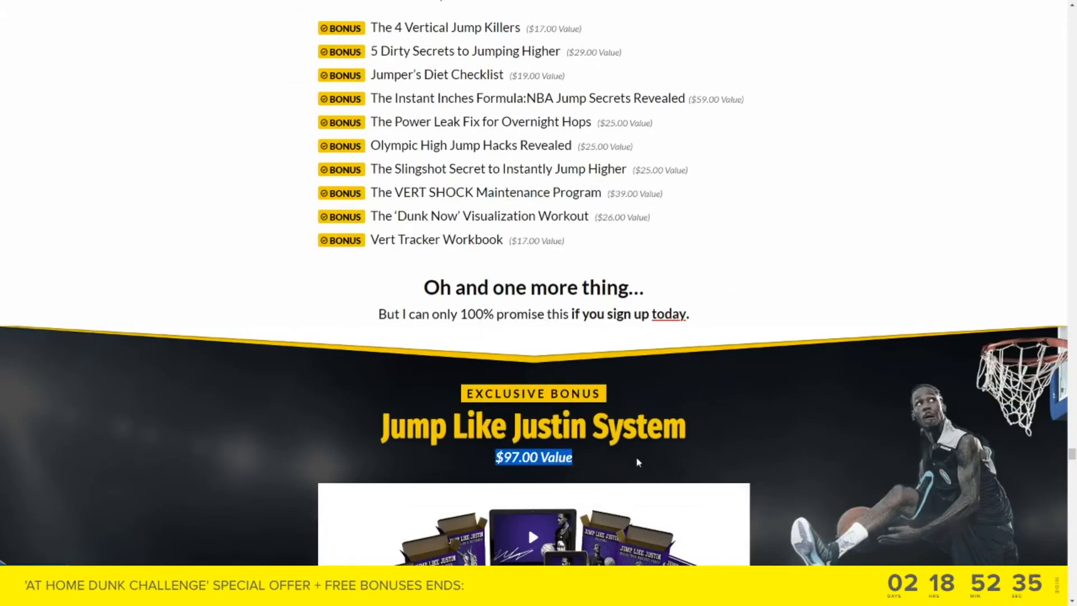
scroll(636, 458, down, 15)
scroll(638, 461, down, 6)
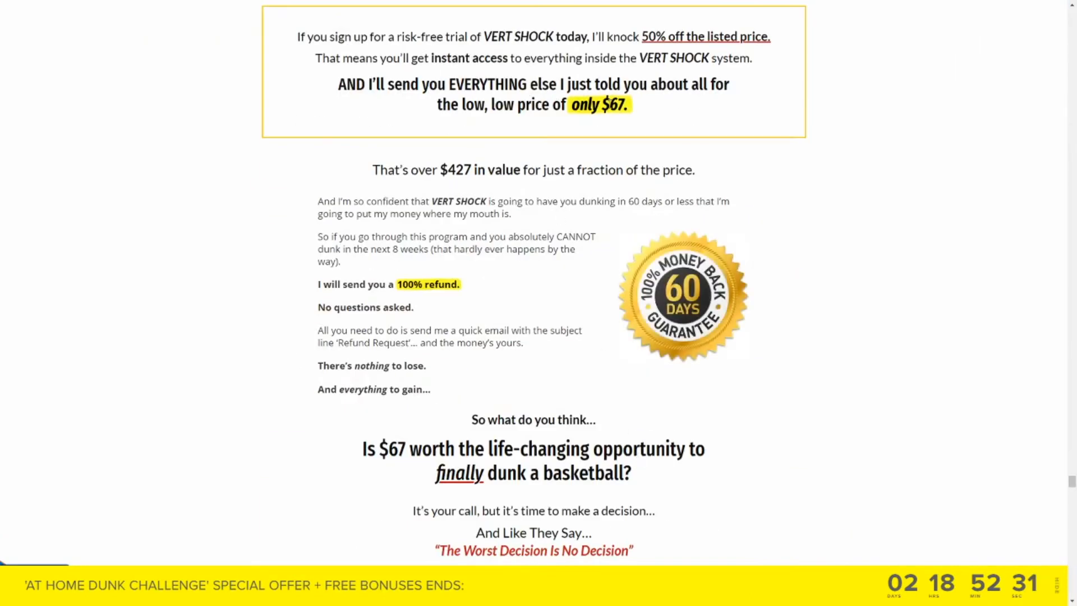
drag(501, 107, 580, 106)
click(642, 108)
drag(351, 38, 773, 38)
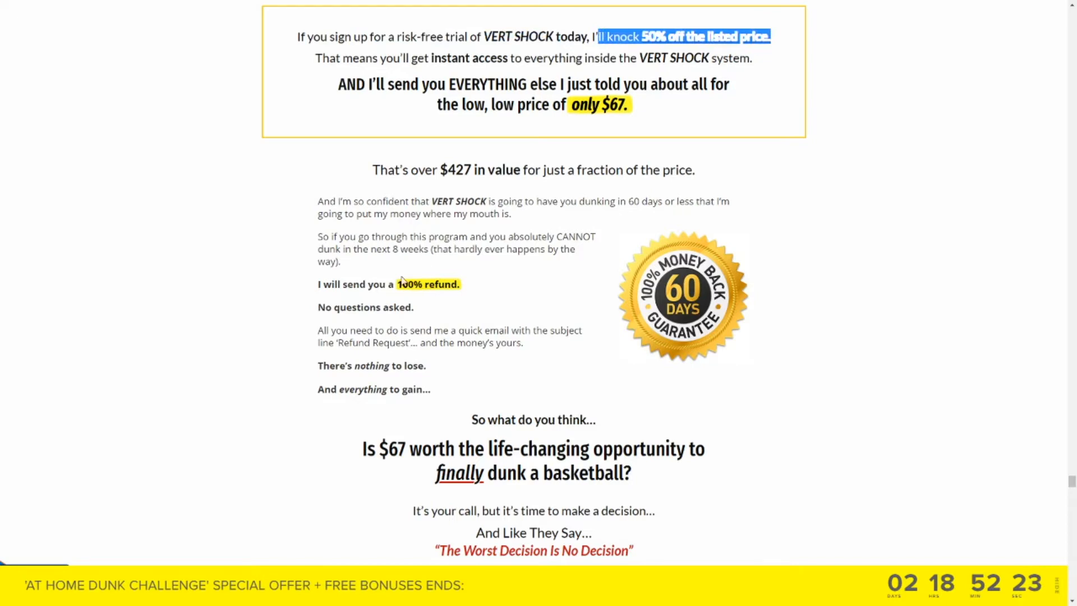
drag(402, 284, 487, 288)
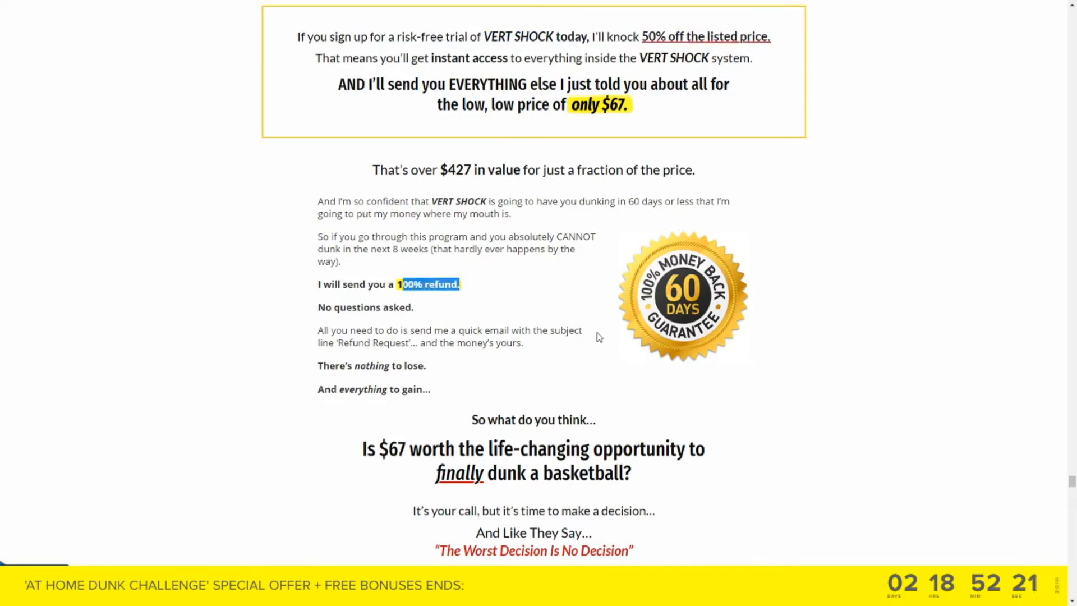
scroll(596, 337, down, 12)
scroll(596, 334, up, 2)
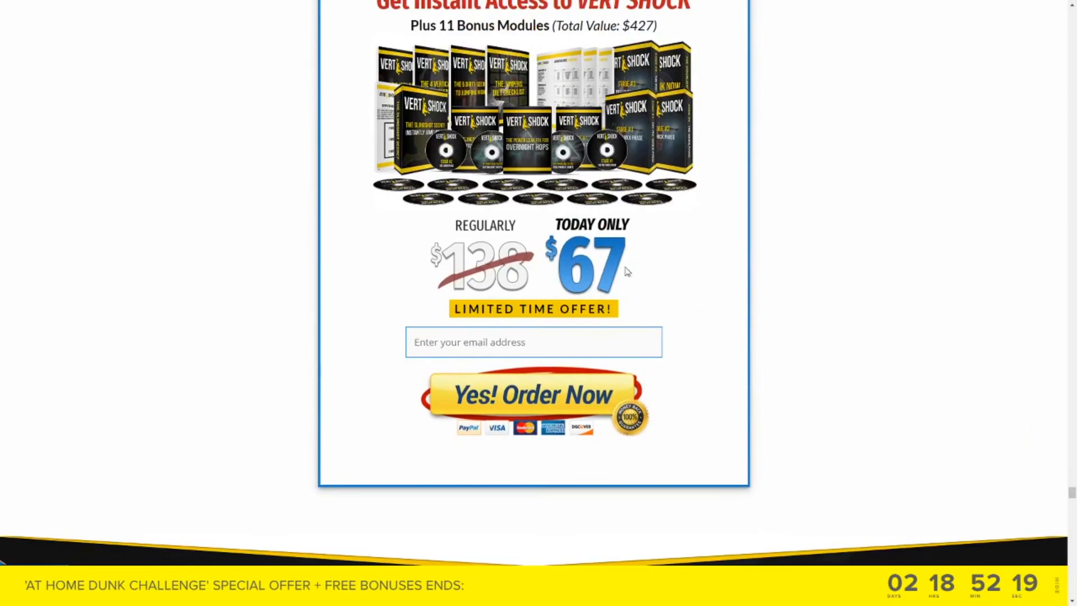
scroll(1035, 487, down, 4)
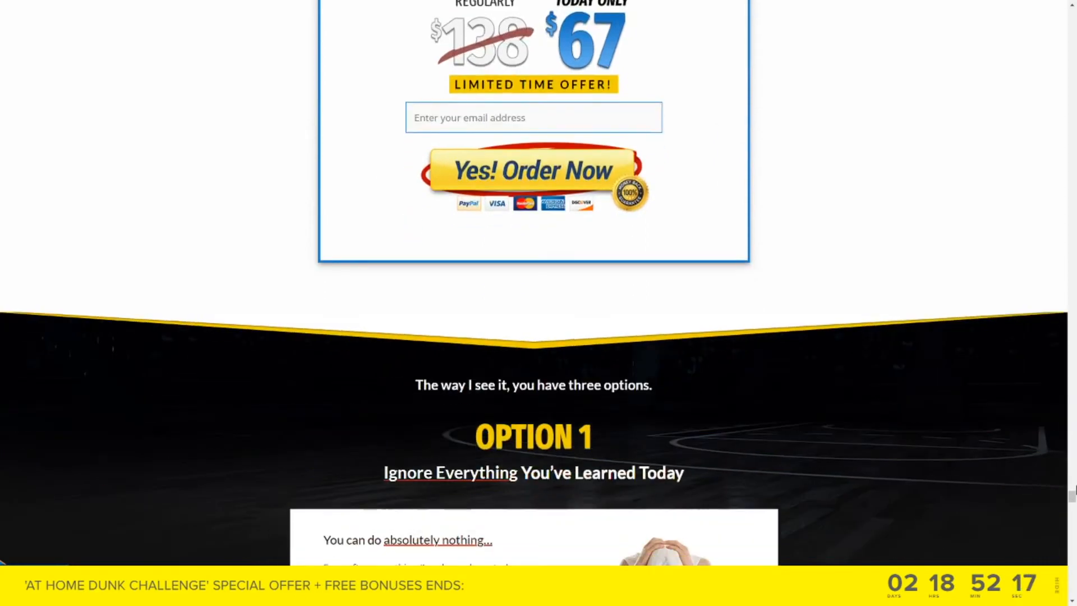
drag(1072, 500, 1072, 20)
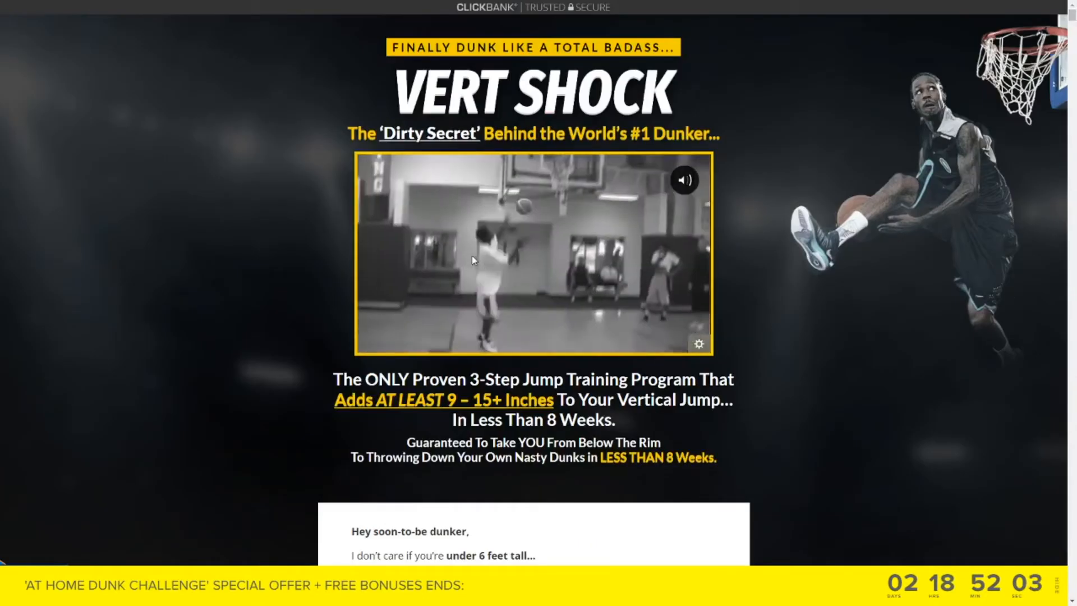
Return to the ClickBank Sports results and select the first product's affiliate page URL
key(ctrl+shift+Tab)
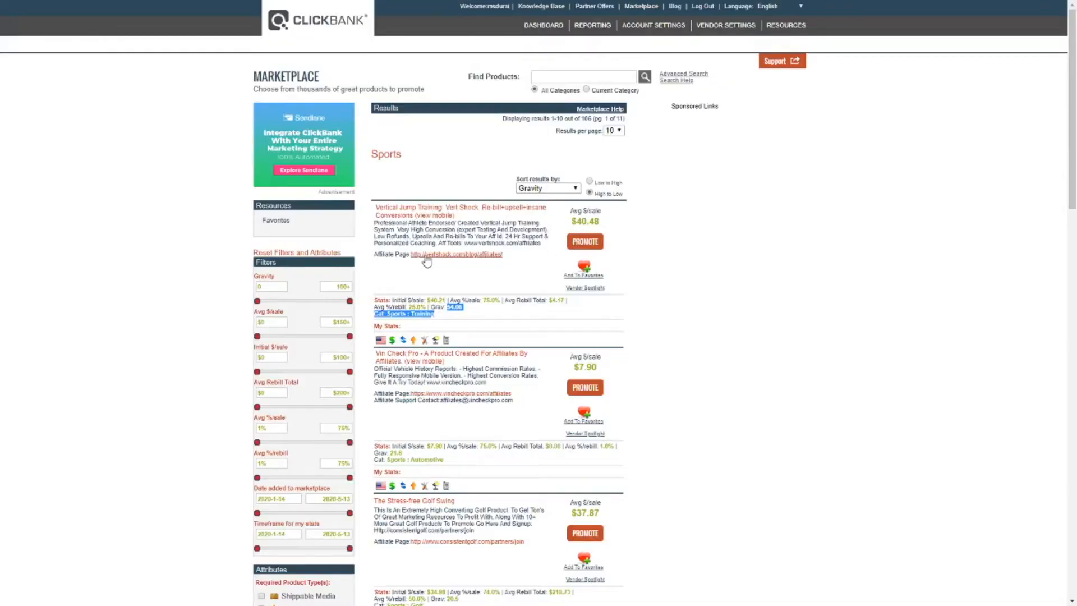
drag(503, 254, 425, 256)
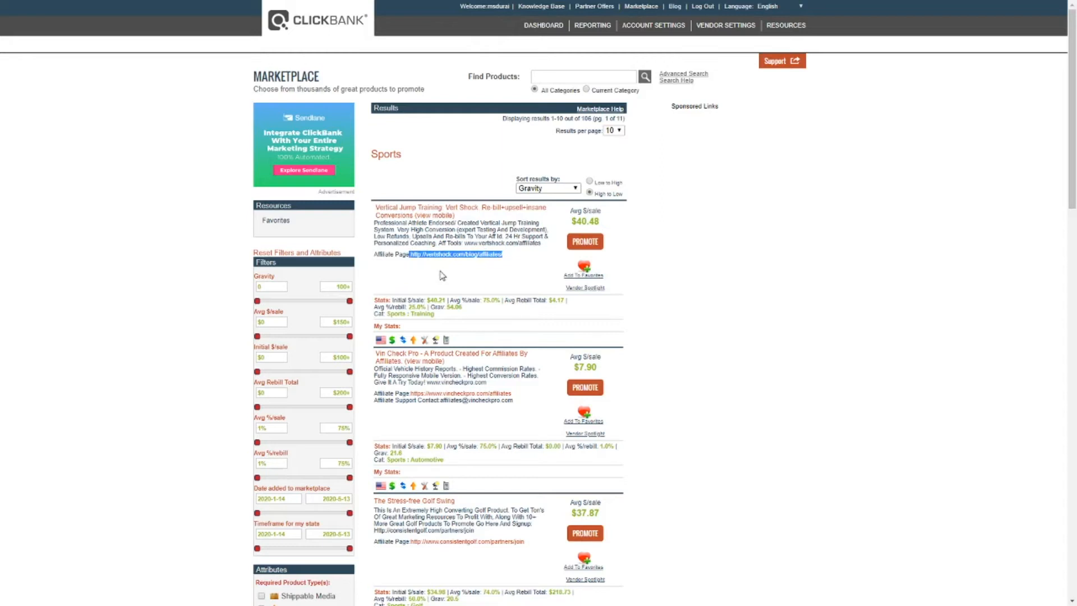
click(471, 277)
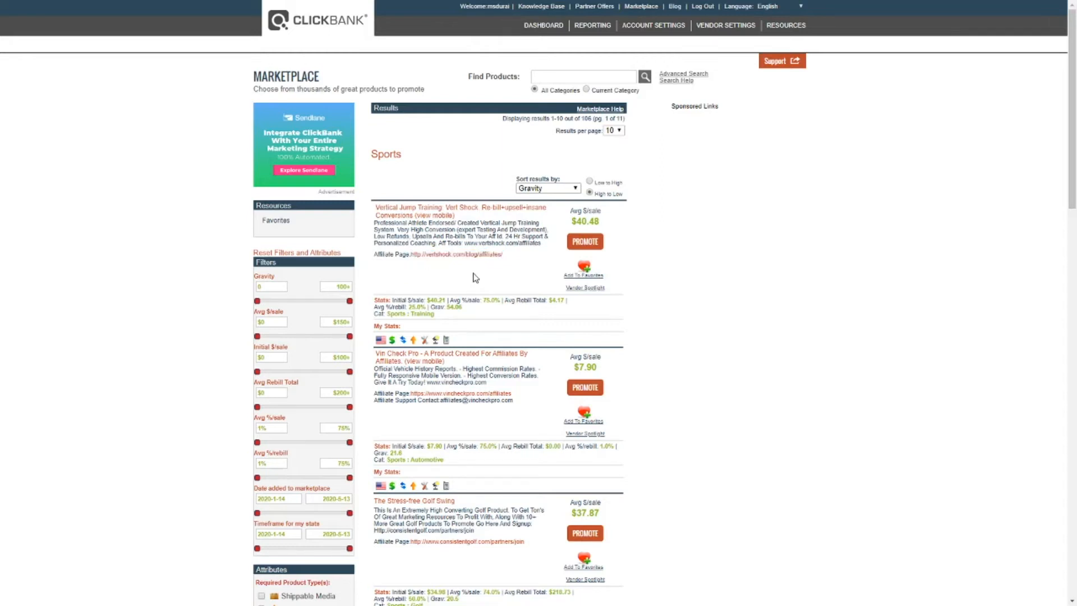
drag(532, 257, 377, 258)
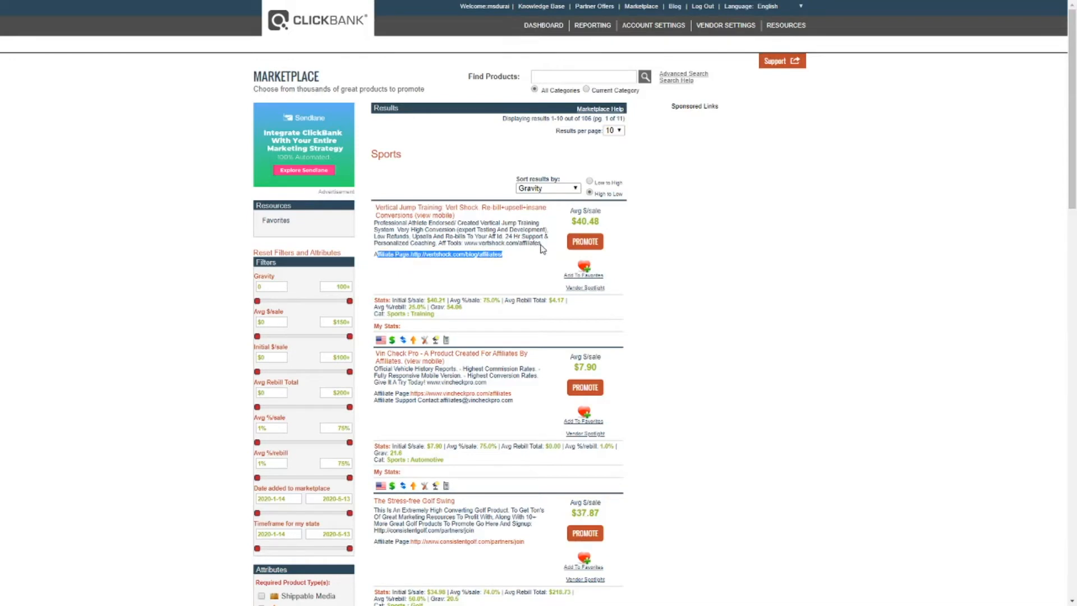
click(526, 262)
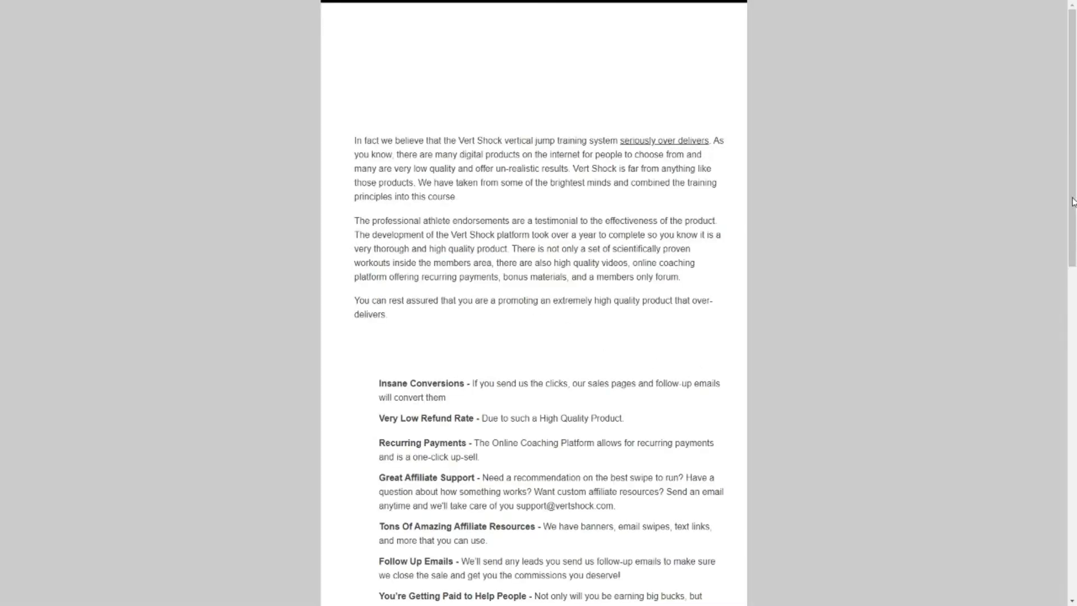
Review the Vert Shock affiliates page headings, enter the affiliate's name in the signup form and submit it
drag(478, 38, 608, 44)
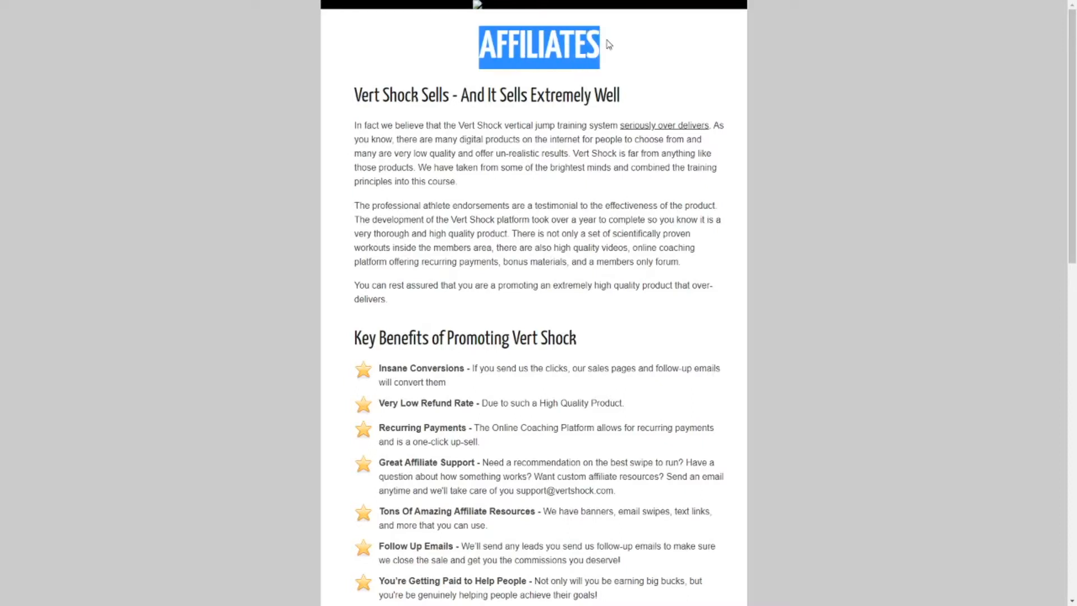
click(477, 73)
drag(364, 93, 428, 113)
scroll(445, 205, down, 3)
scroll(428, 226, up, 2)
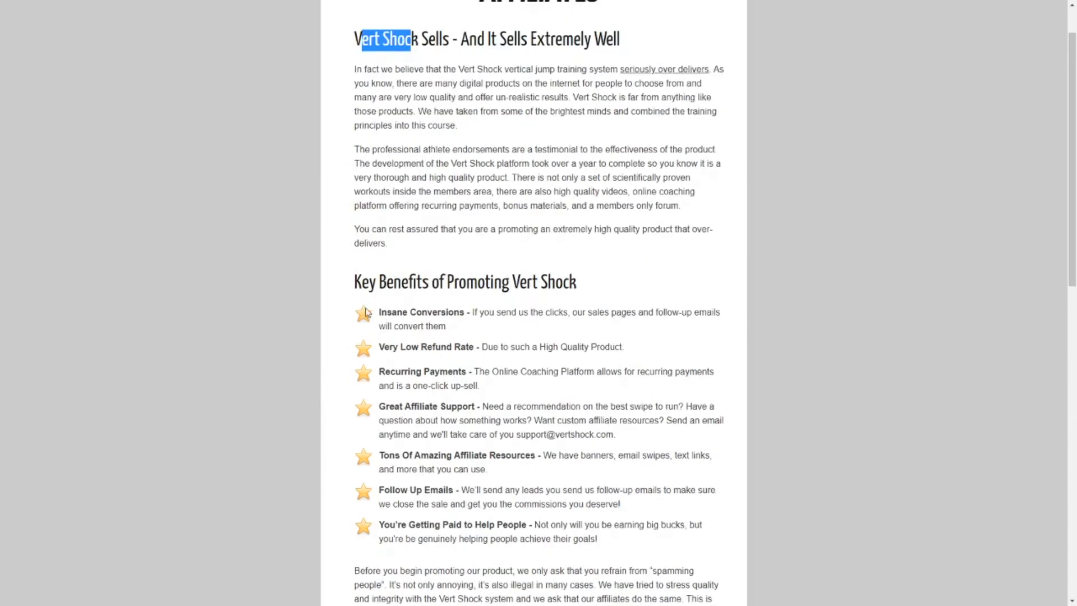
drag(347, 289, 594, 285)
scroll(624, 325, down, 13)
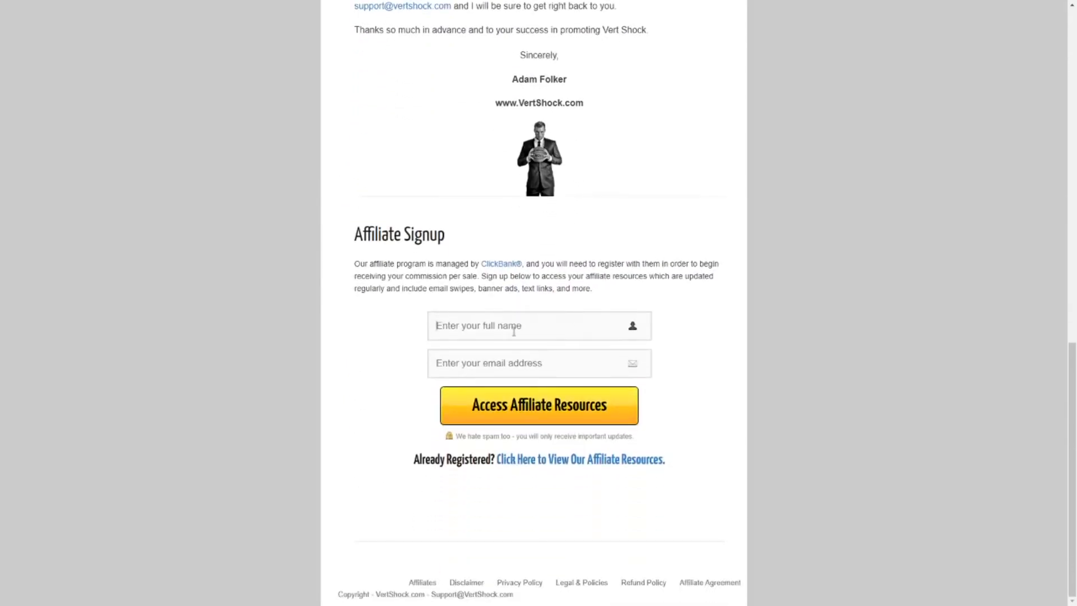
text(Pr)
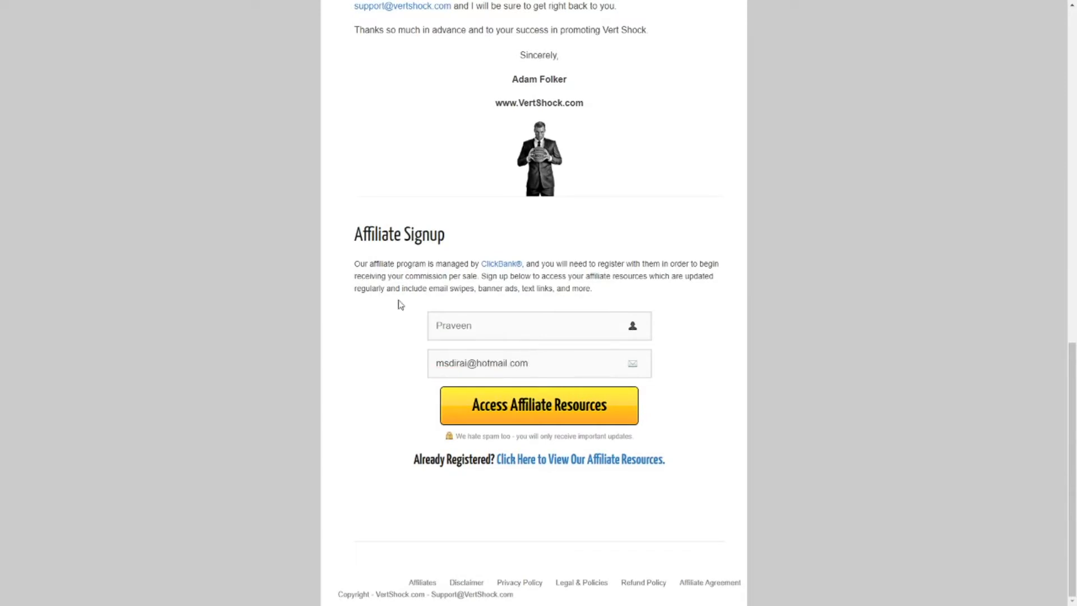
click(533, 420)
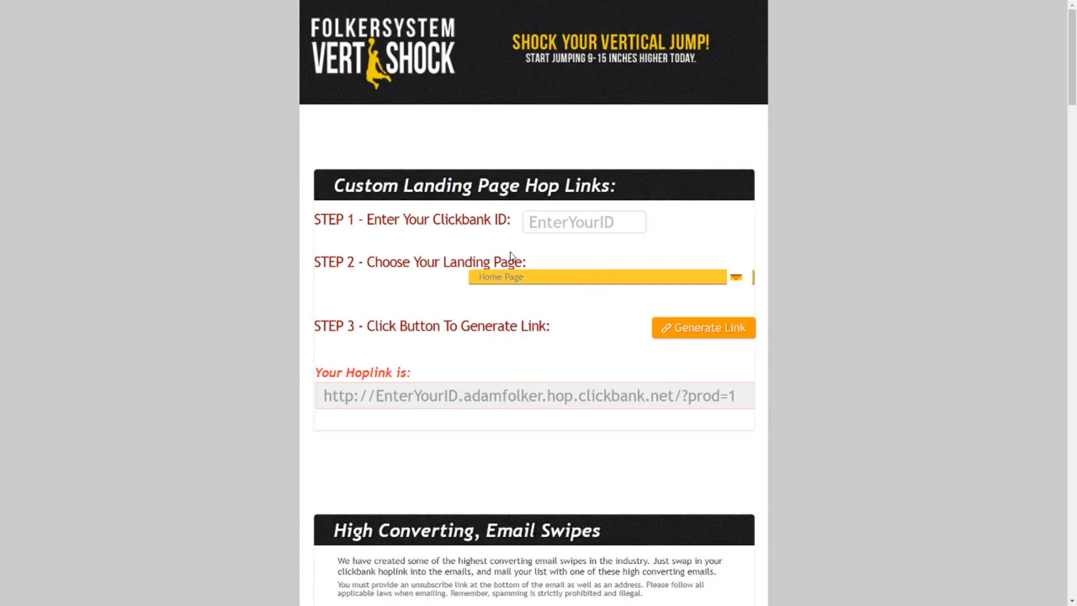
scroll(426, 253, down, 2)
scroll(348, 253, up, 1)
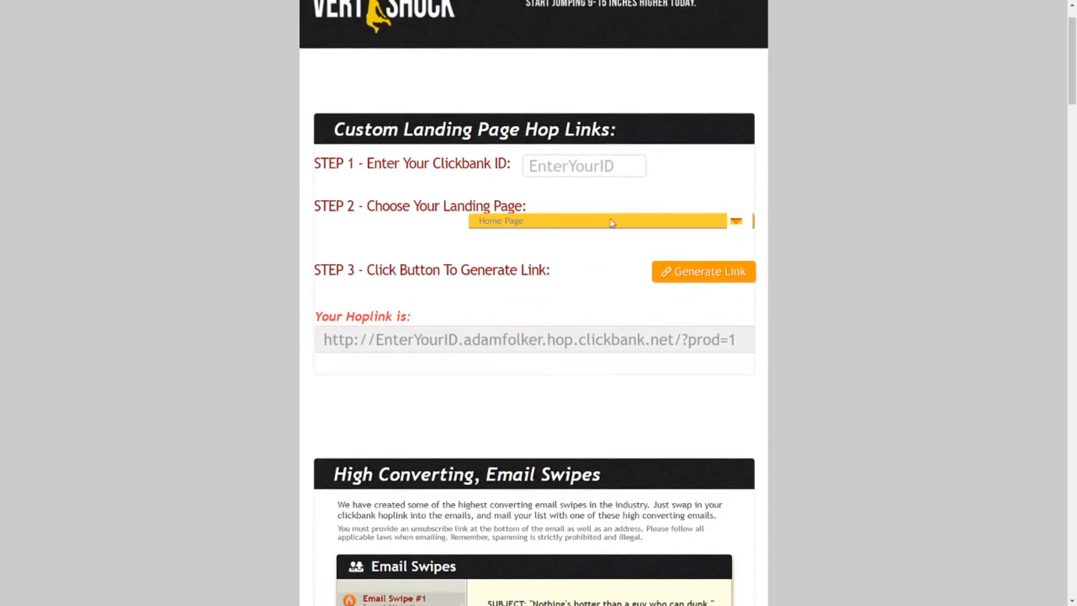
drag(736, 339, 271, 353)
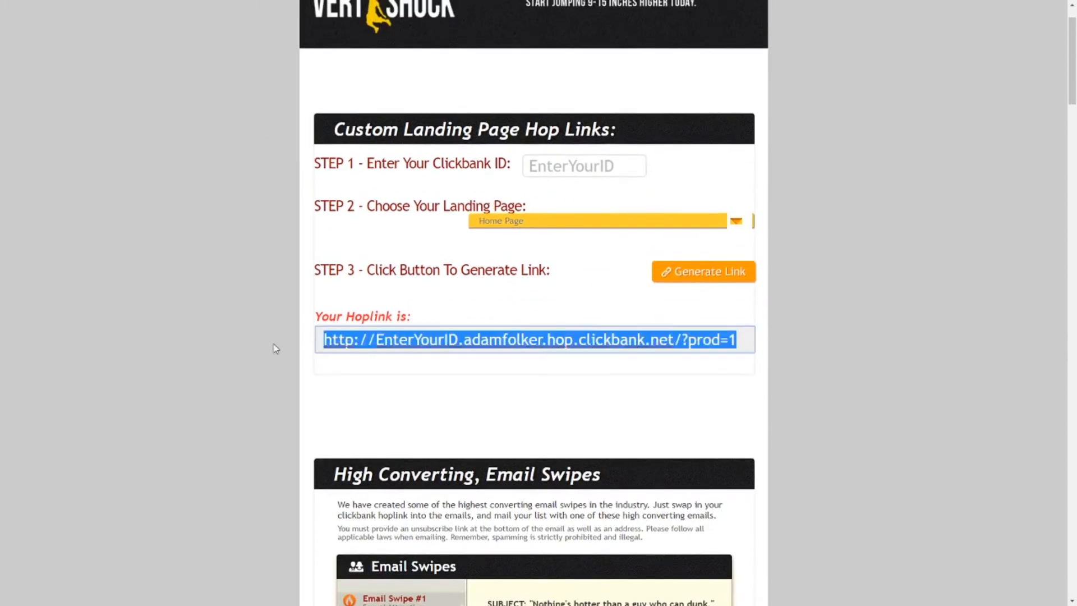
drag(346, 129, 631, 136)
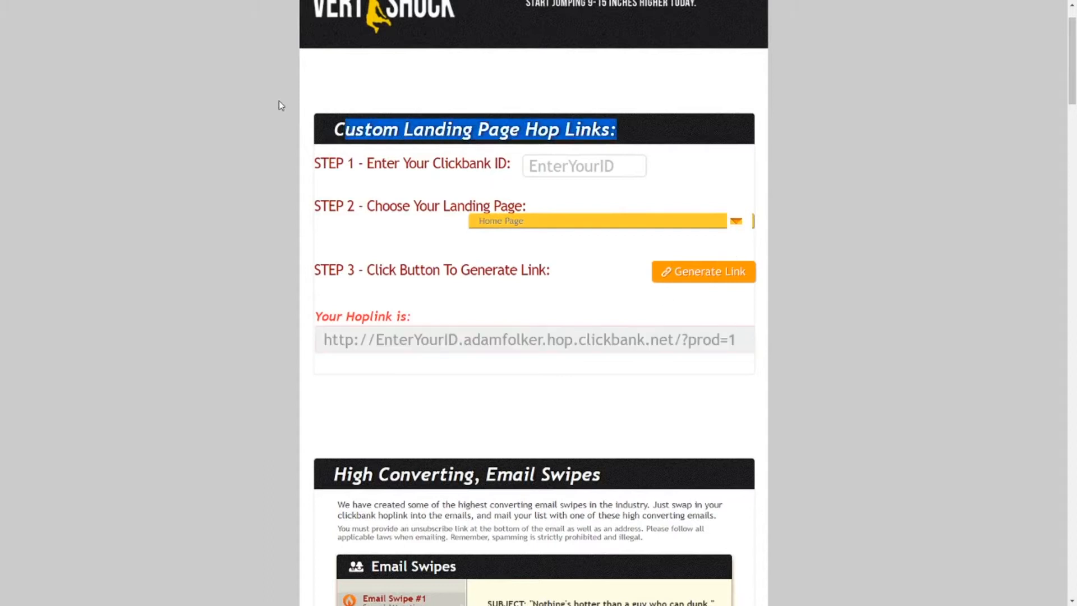
scroll(469, 288, down, 12)
scroll(488, 280, up, 3)
scroll(485, 272, down, 11)
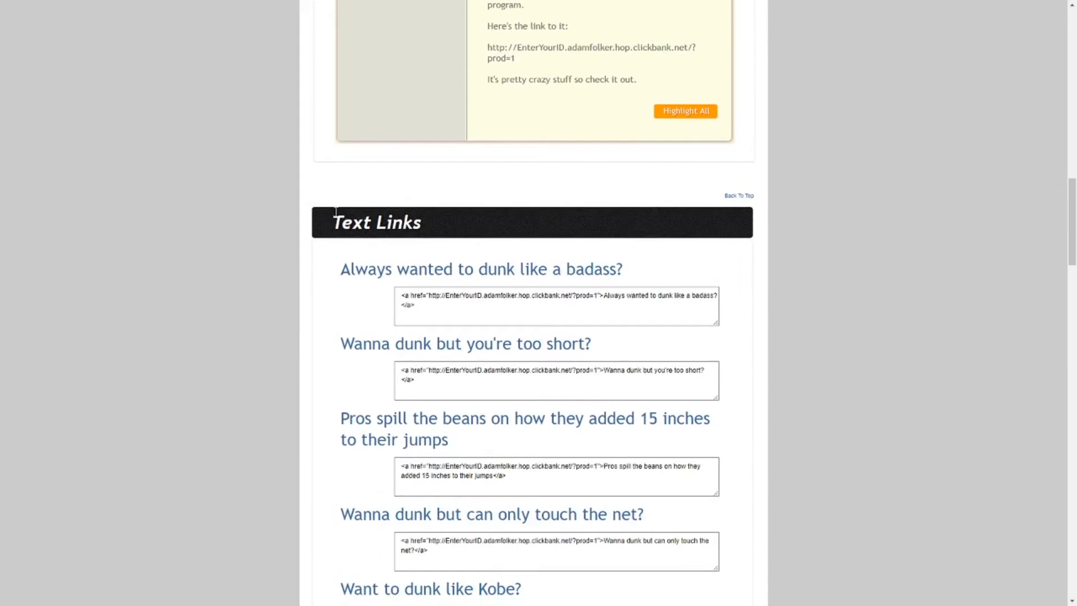
drag(331, 222, 423, 225)
scroll(683, 313, down, 3)
scroll(681, 224, up, 2)
drag(681, 224, 321, 243)
drag(650, 288, 328, 295)
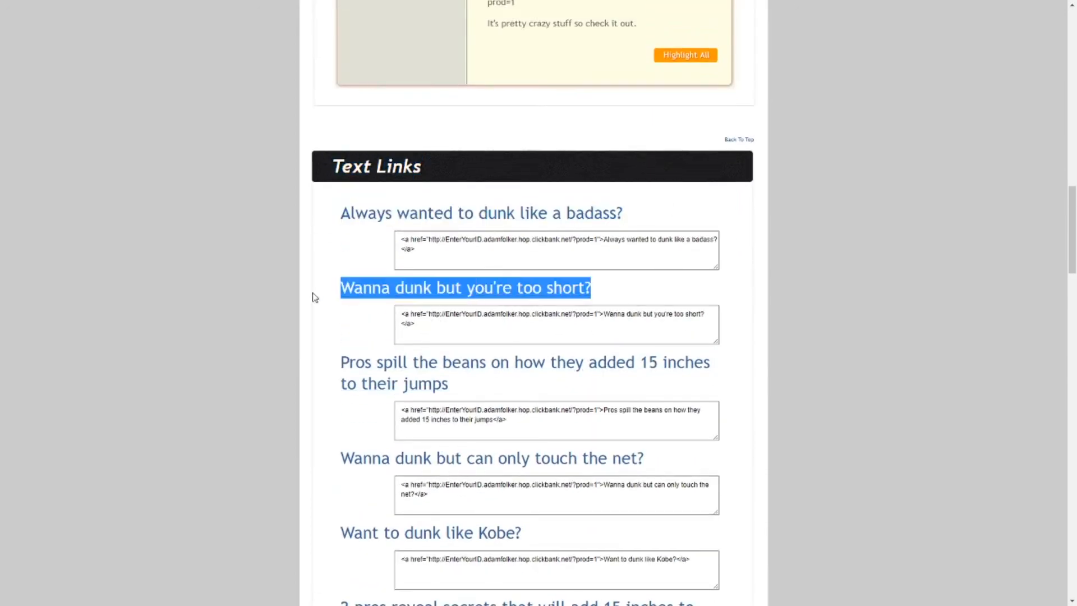
scroll(365, 227, down, 13)
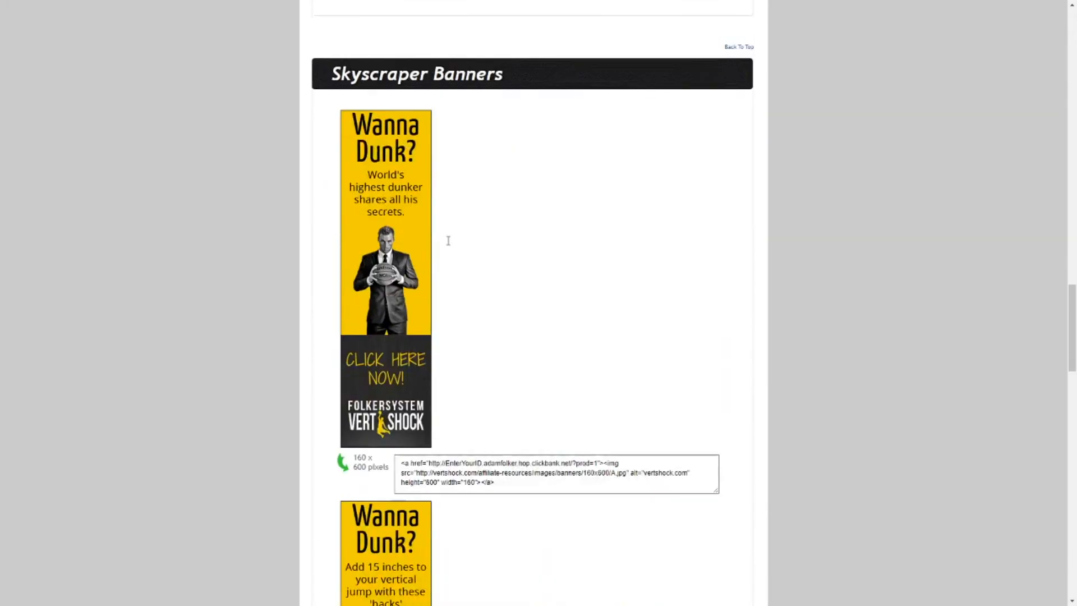
scroll(348, 150, up, 2)
drag(321, 145, 529, 144)
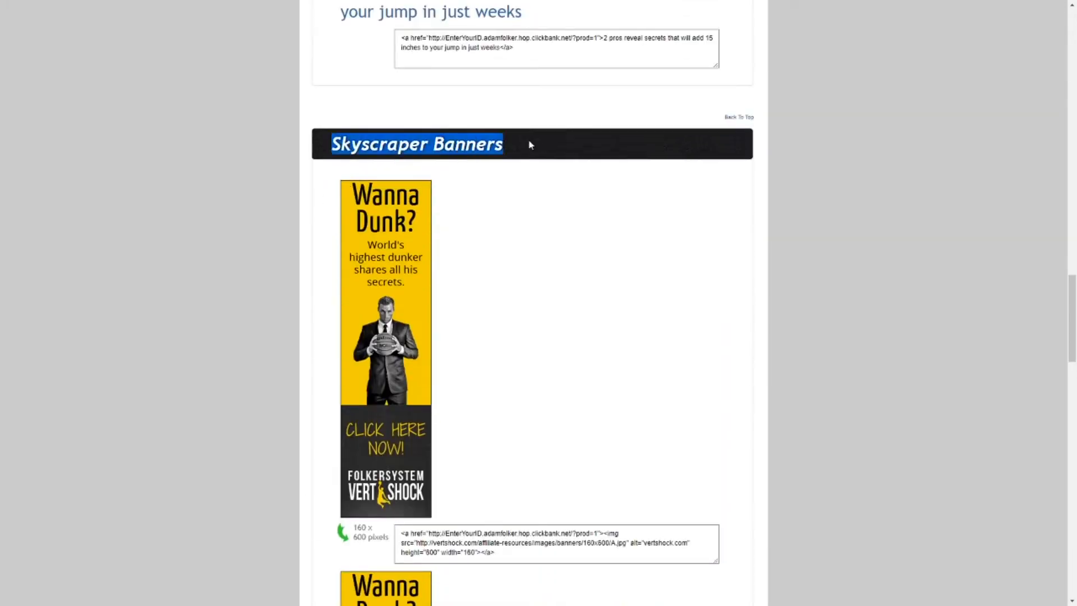
scroll(432, 257, down, 15)
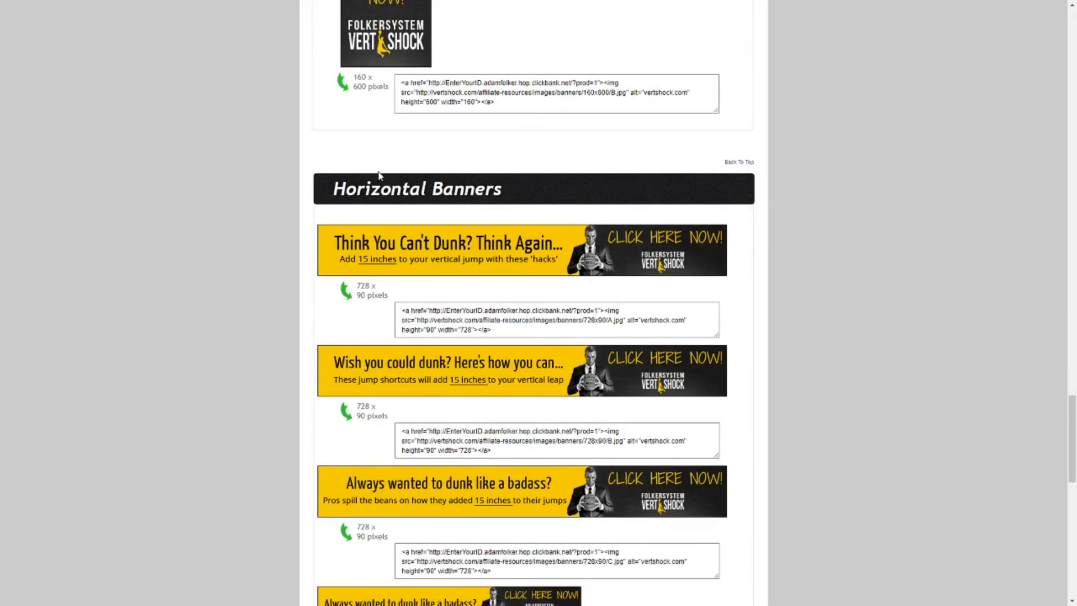
scroll(547, 239, down, 11)
scroll(555, 240, down, 3)
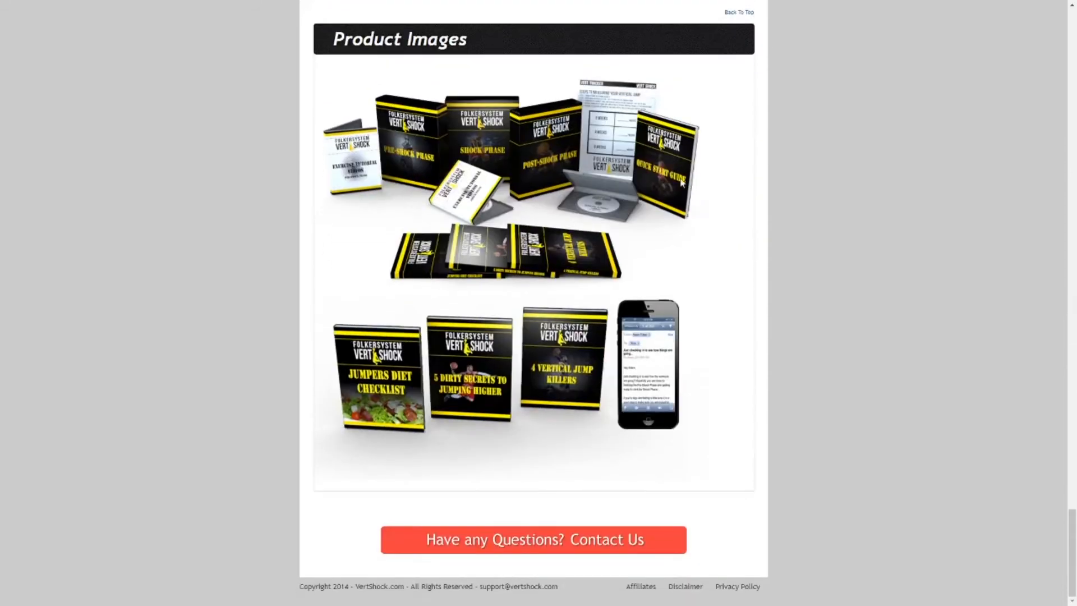
scroll(707, 313, up, 20)
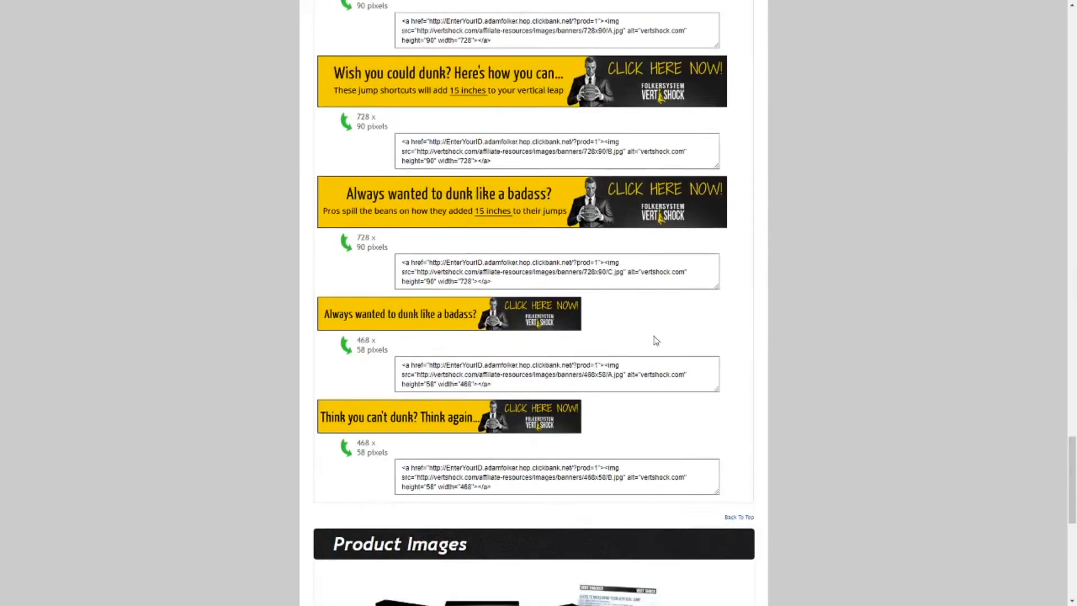
scroll(555, 355, down, 20)
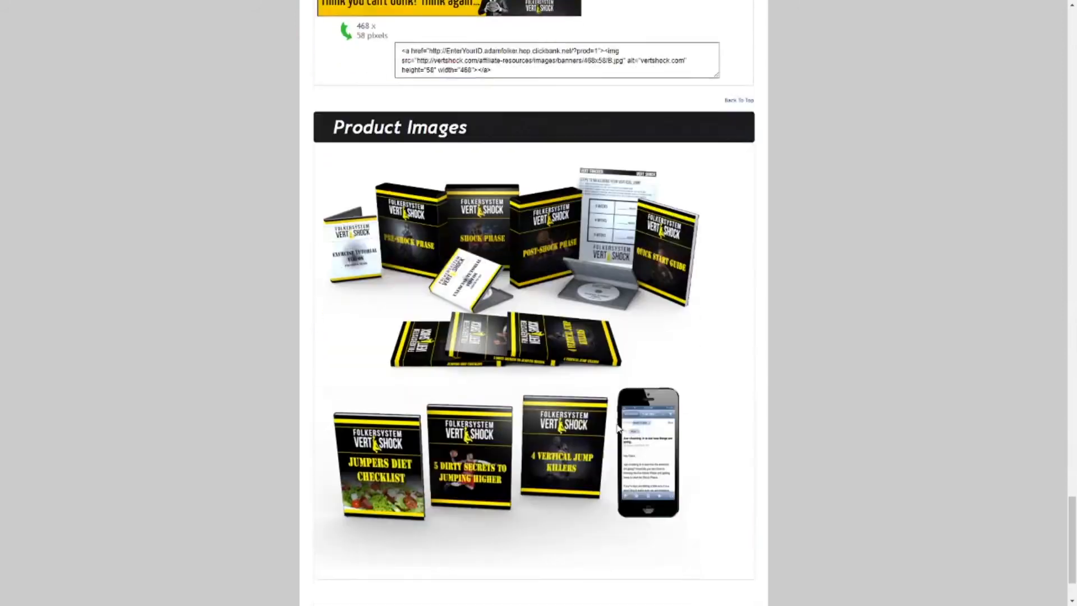
scroll(641, 218, up, 20)
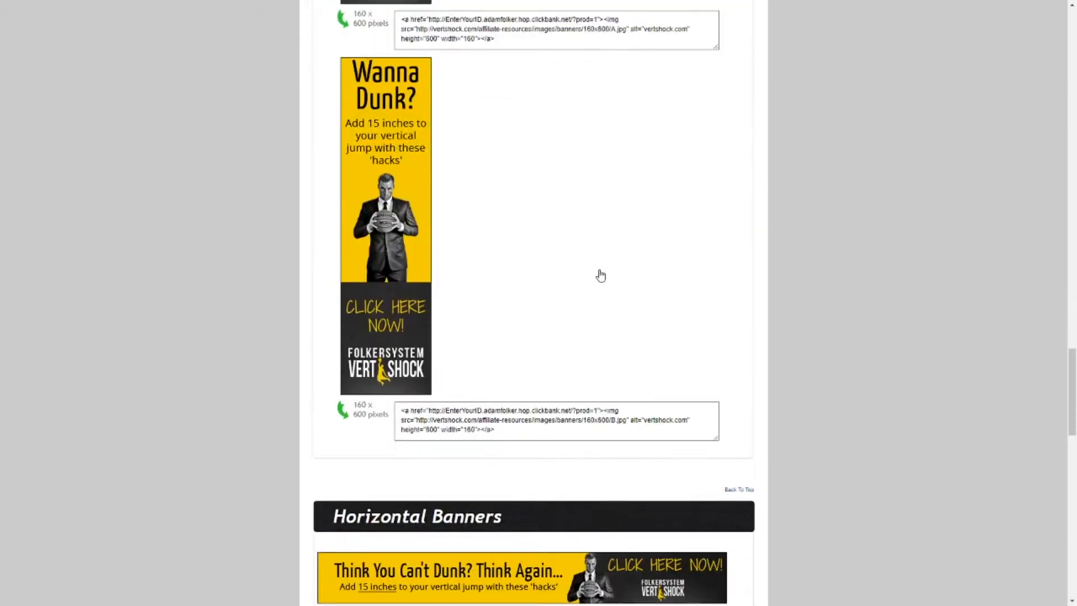
scroll(539, 302, up, 8)
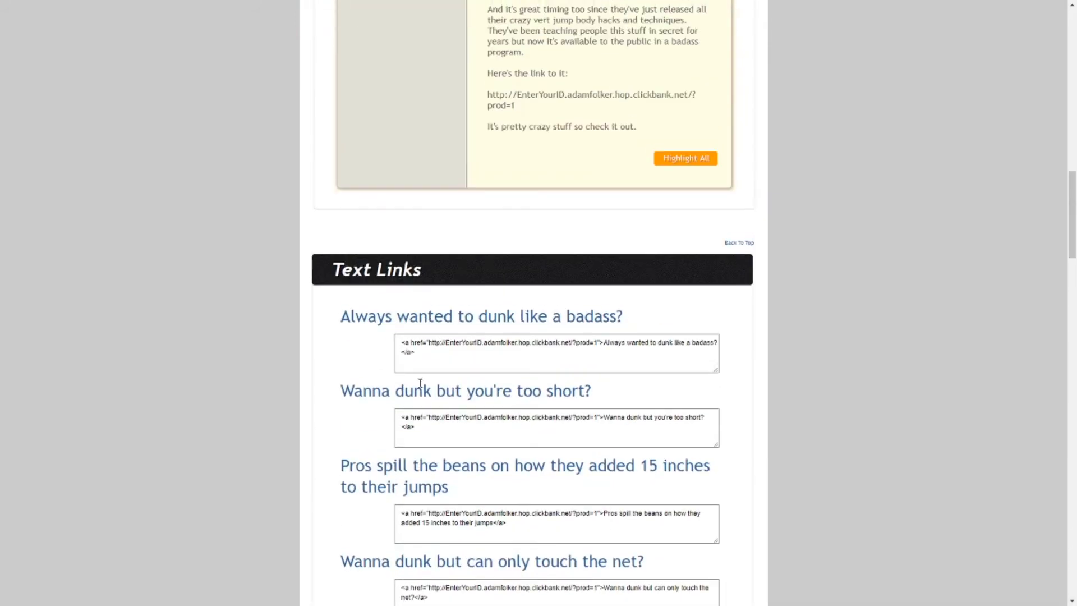
drag(693, 320, 284, 317)
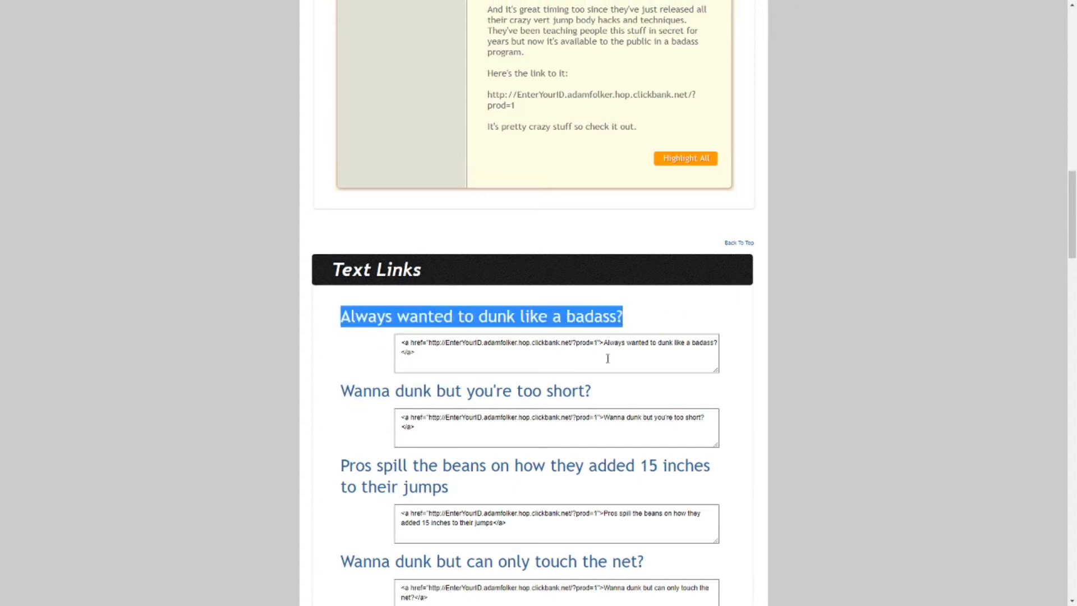
scroll(570, 511, up, 12)
scroll(573, 509, up, 8)
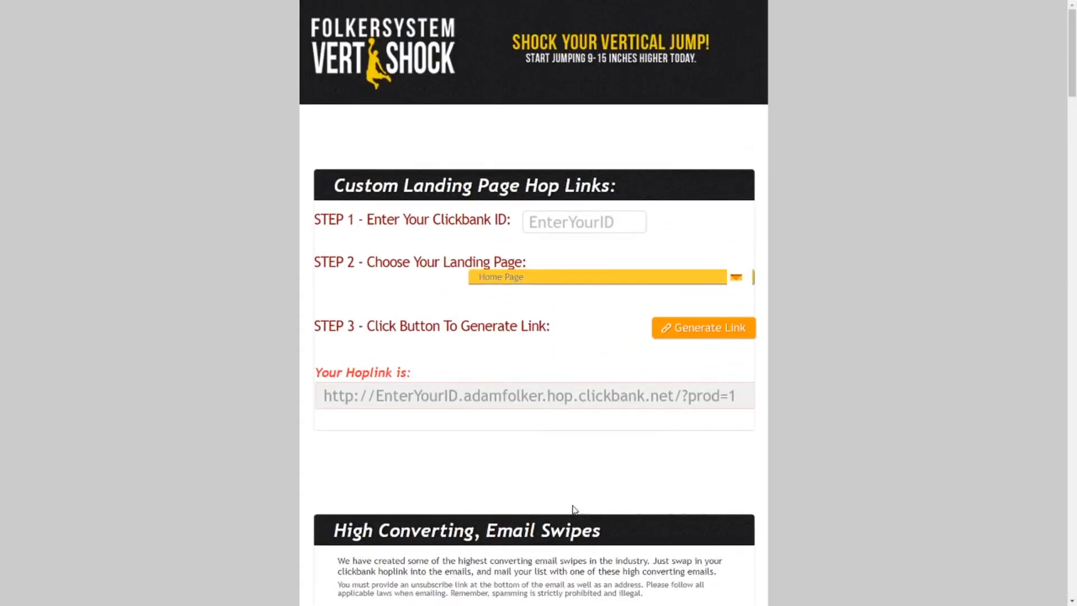
click(542, 224)
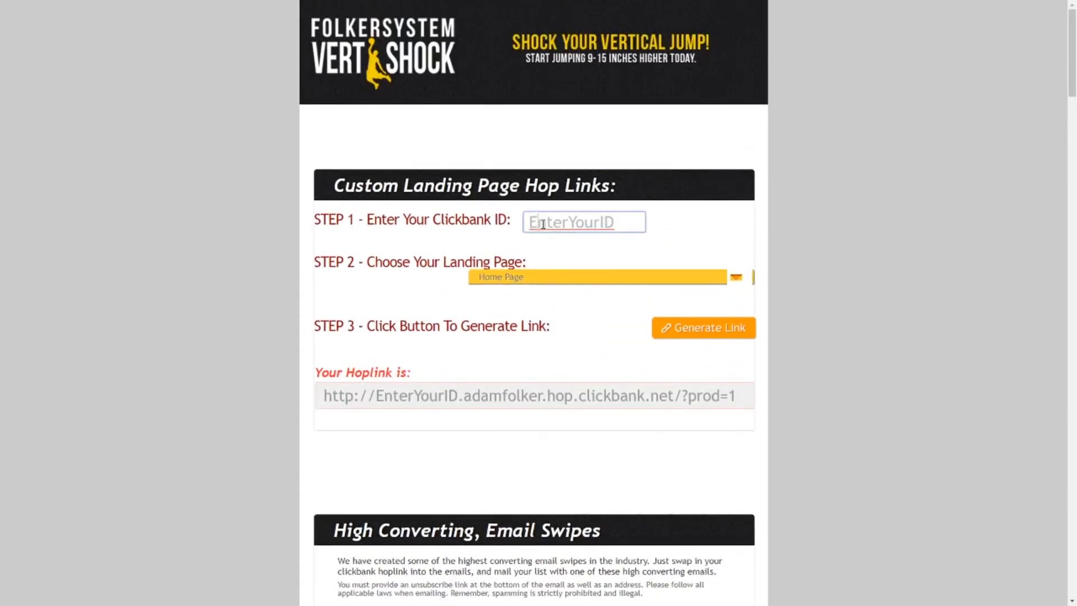
drag(424, 220, 526, 217)
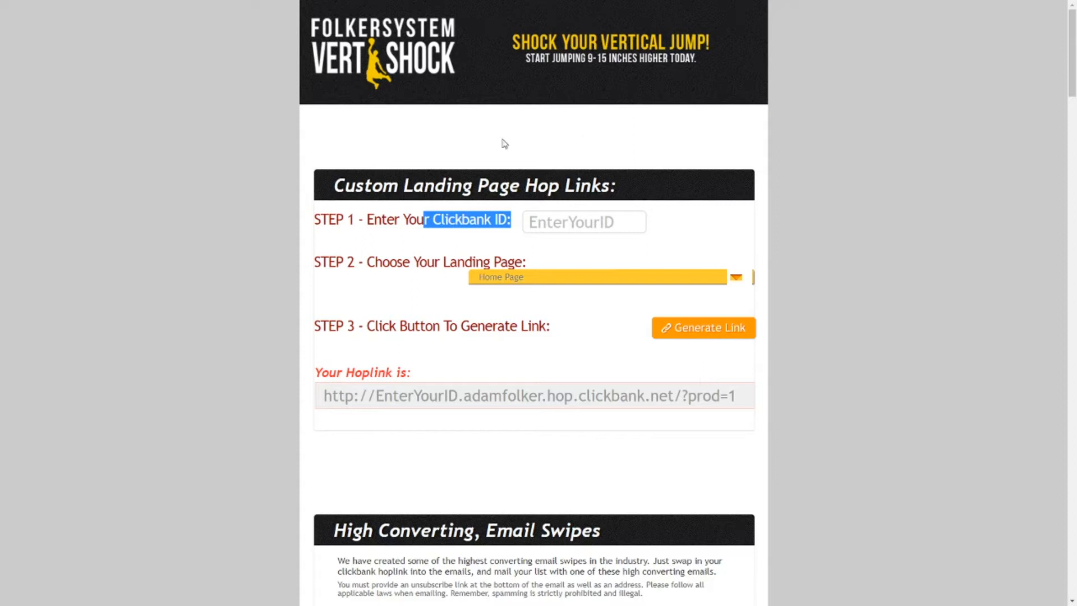
scroll(1075, 102, down, 4)
scroll(1075, 102, up, 4)
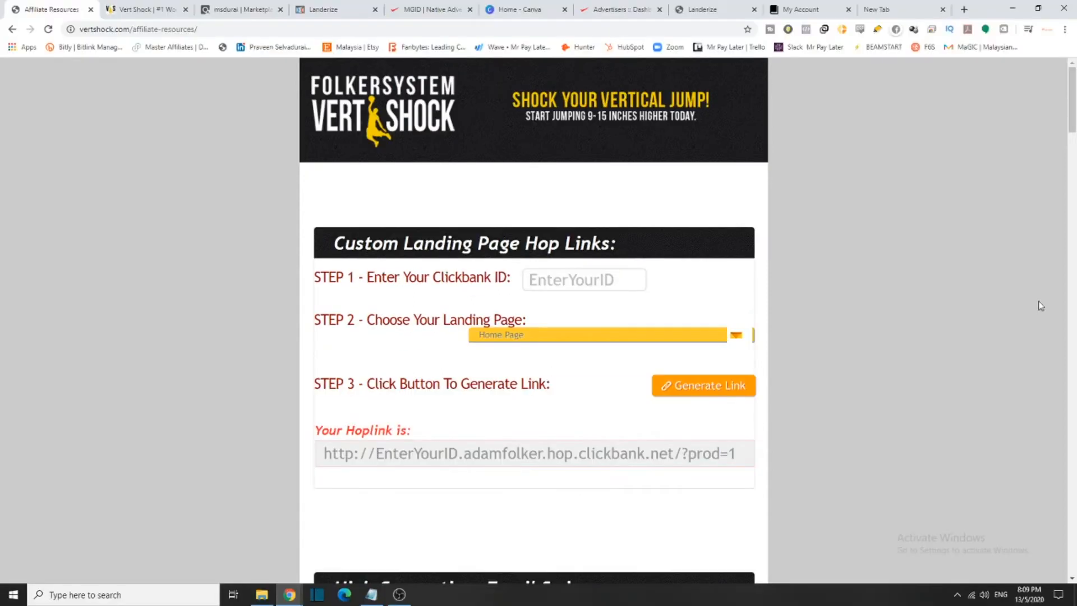
scroll(947, 398, down, 3)
scroll(947, 398, up, 3)
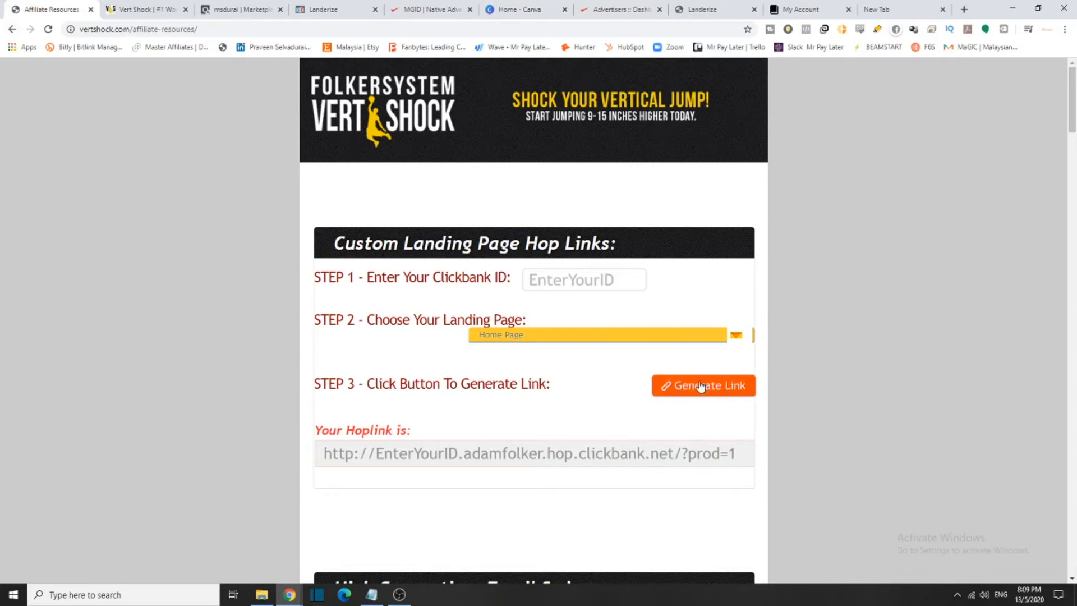
Switch to the ClickBank Marketplace and open the Sports category results
click(255, 4)
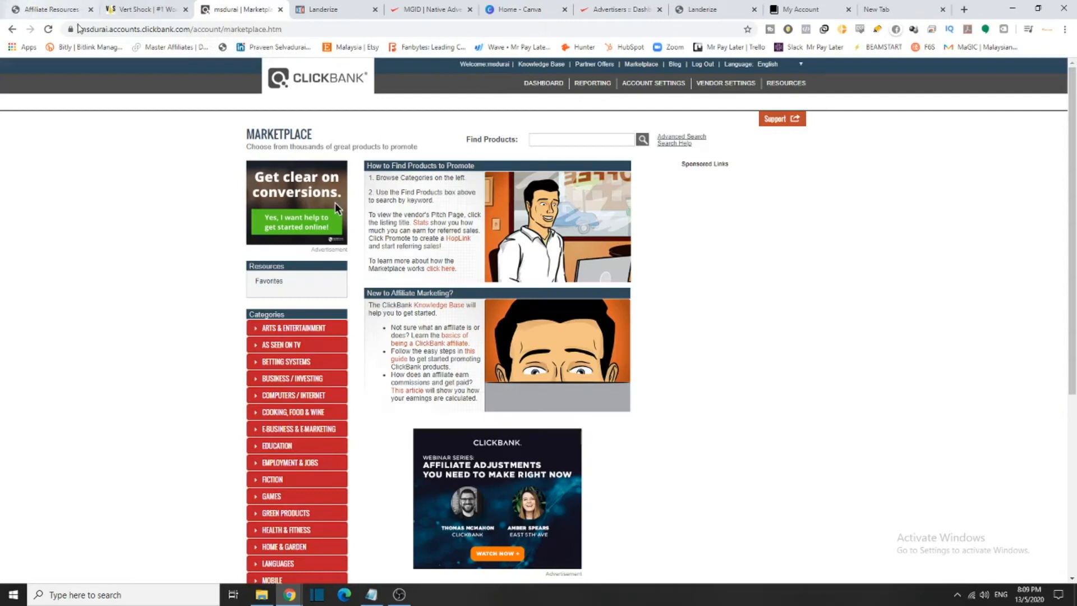
scroll(342, 342, down, 3)
click(305, 488)
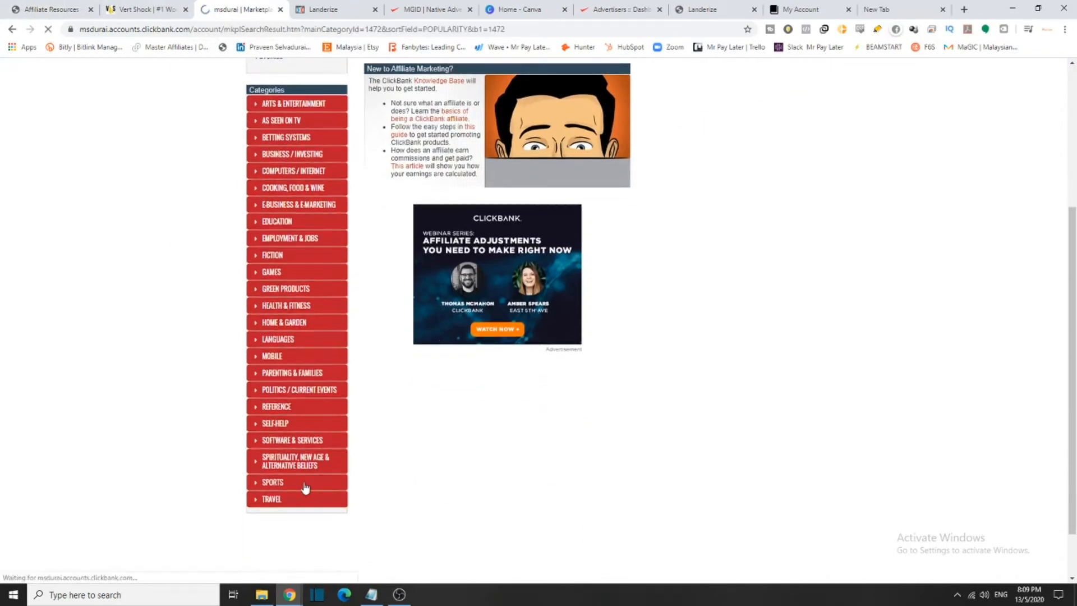
scroll(459, 223, down, 5)
scroll(577, 126, up, 2)
scroll(577, 126, up, 2)
drag(540, 219, 434, 216)
Glance at the Vert Shock affiliate resources and sales page tabs, then return to the Sports results
click(50, 9)
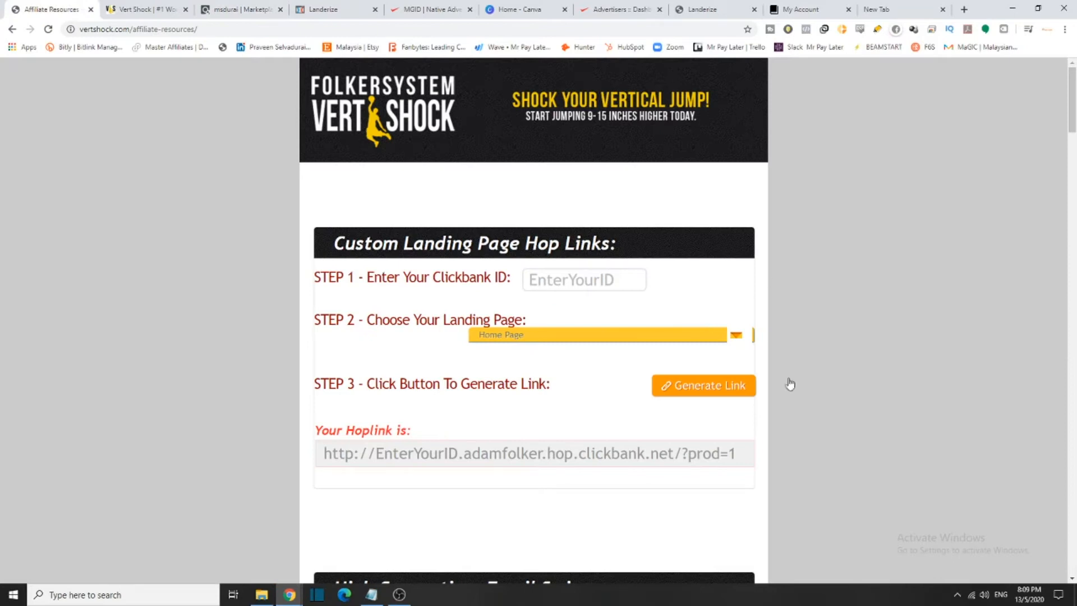
click(161, 4)
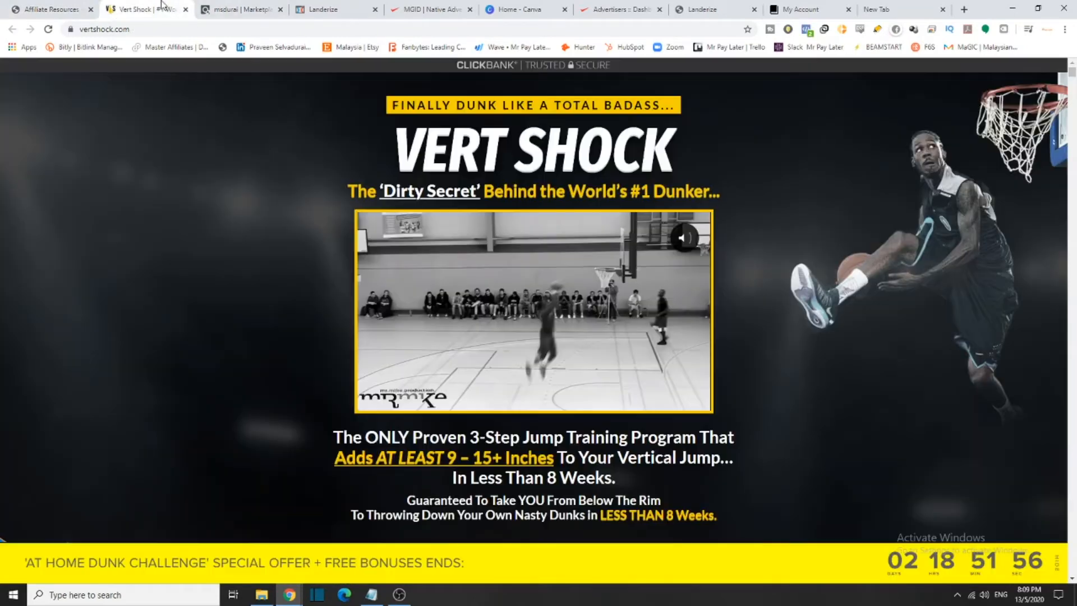
click(216, 6)
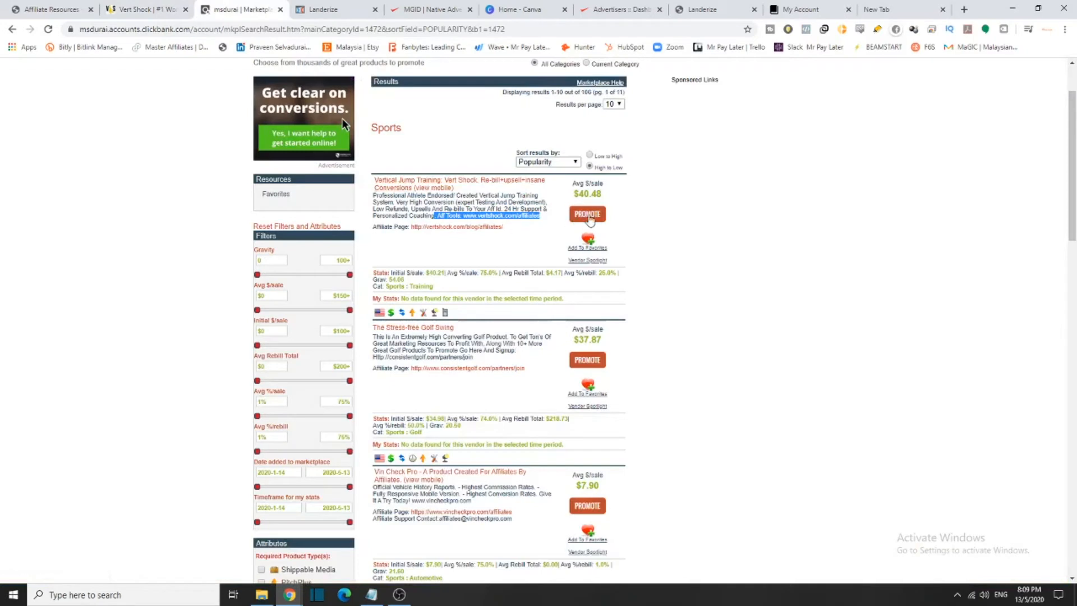
Generate a HopShield encrypted HopLink for Vert Shock (75.0% commission), then minimize the generator
click(587, 214)
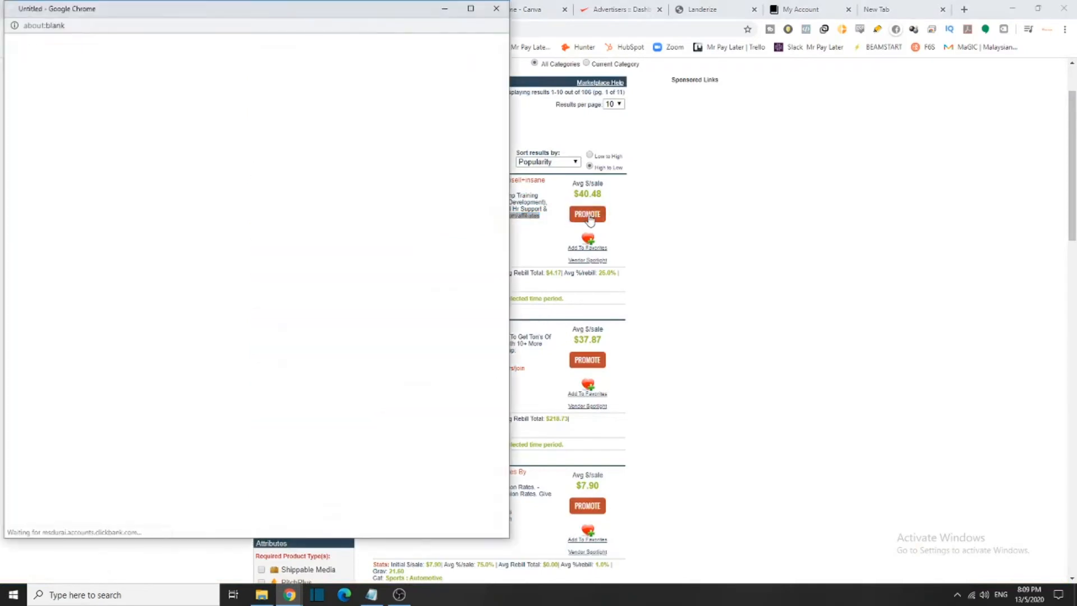
drag(25, 98, 399, 98)
click(250, 153)
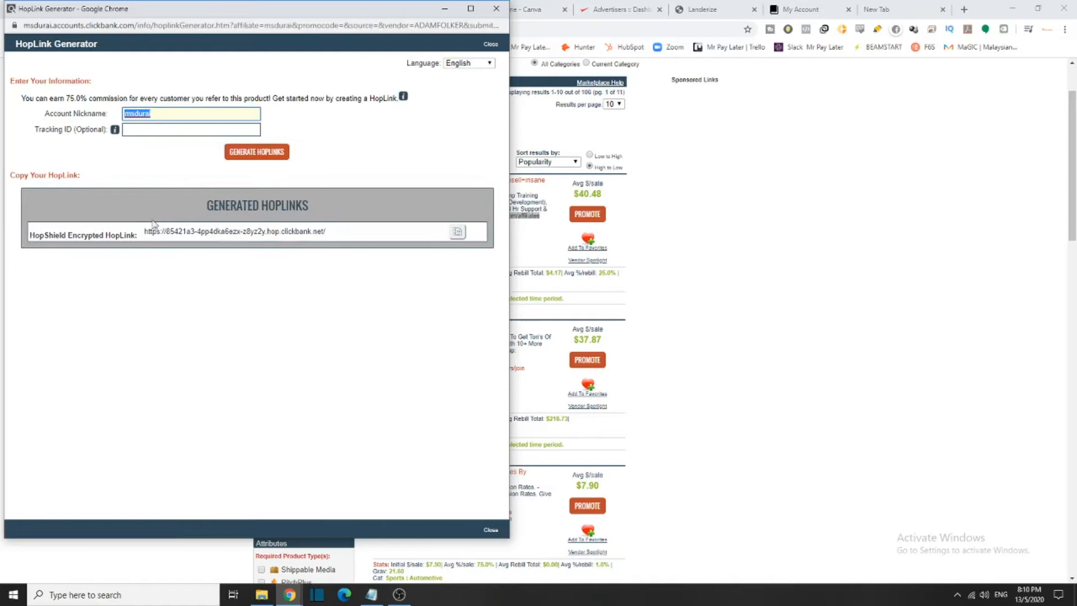
drag(145, 229, 29, 234)
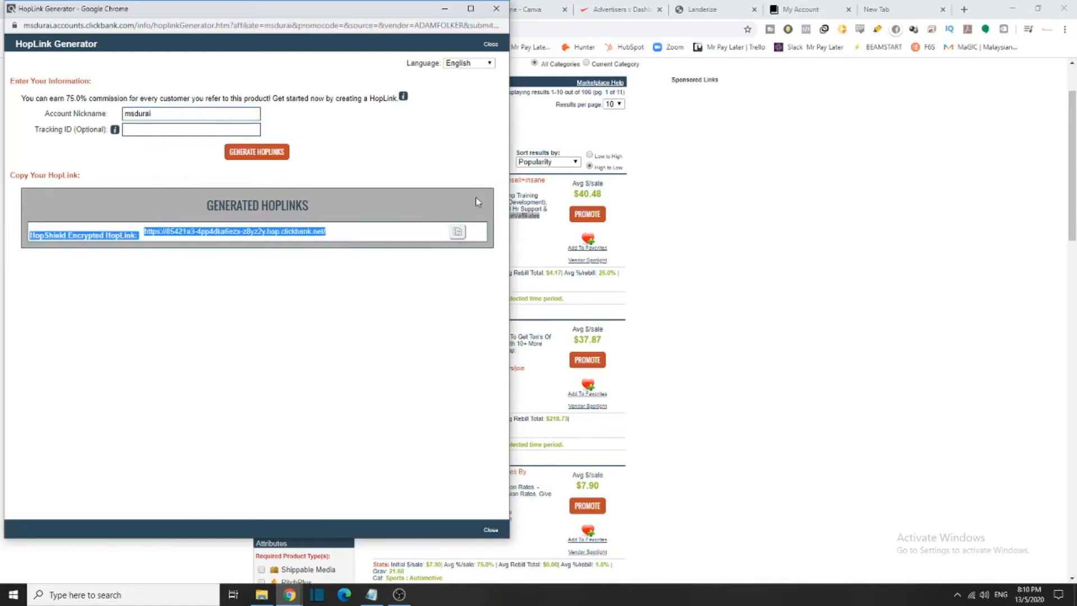
click(445, 9)
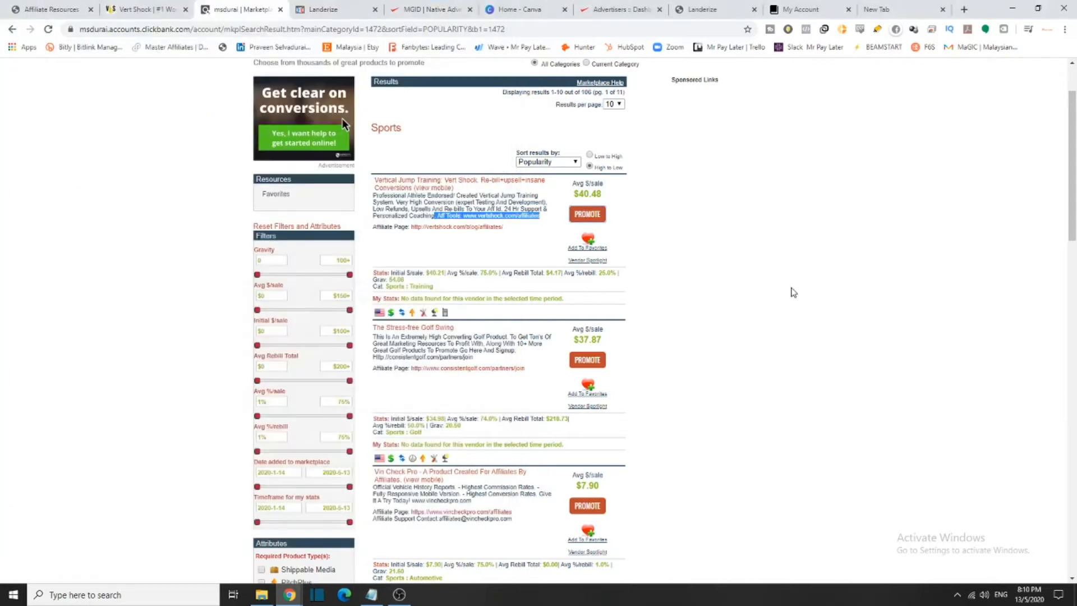
Select the Vert Shock product description in the Sports results, then switch to Landerize
drag(373, 196, 559, 220)
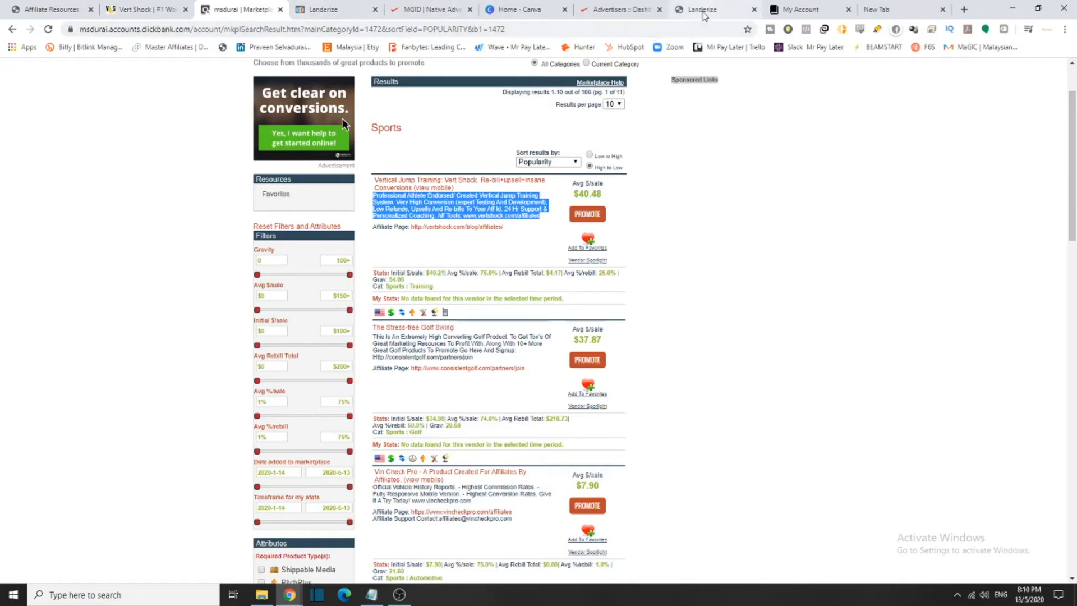
click(695, 10)
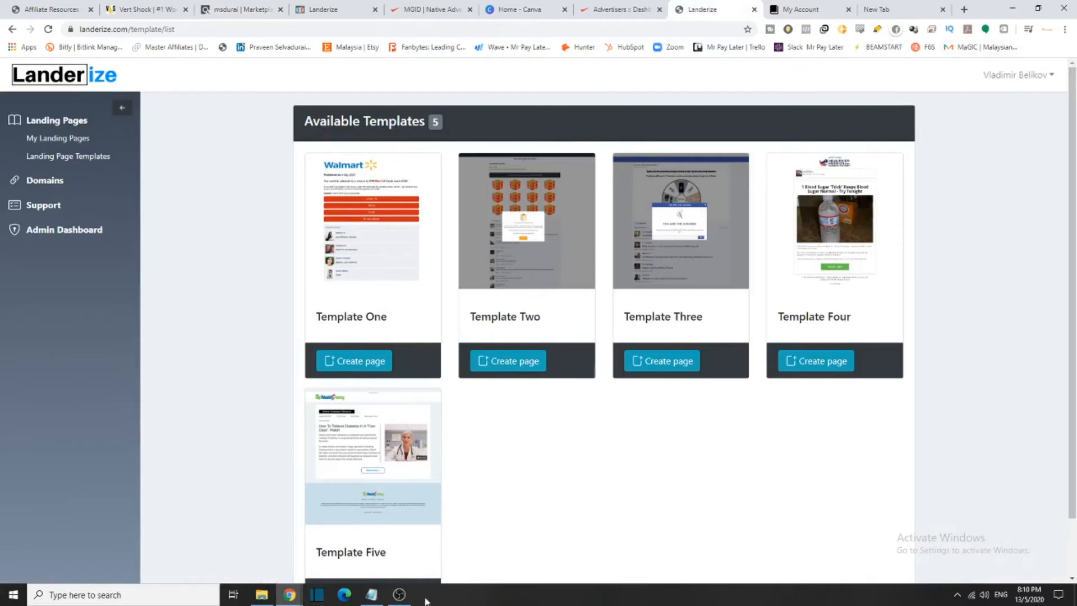
Open My Landing Pages and confirm it lists two landing pages
scroll(469, 533, down, 1)
scroll(471, 522, up, 1)
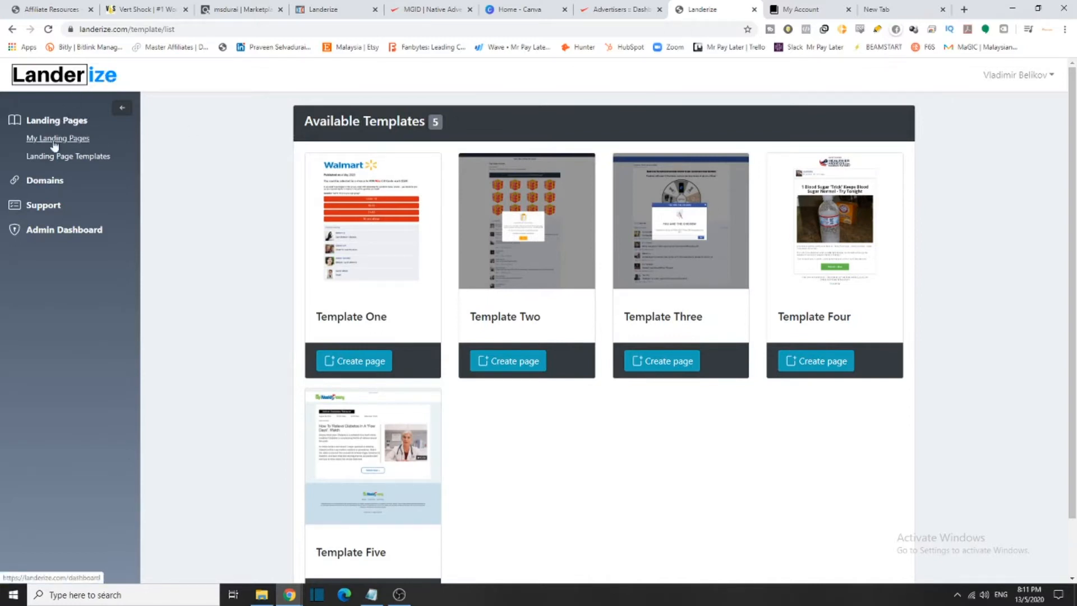
drag(74, 130, 26, 141)
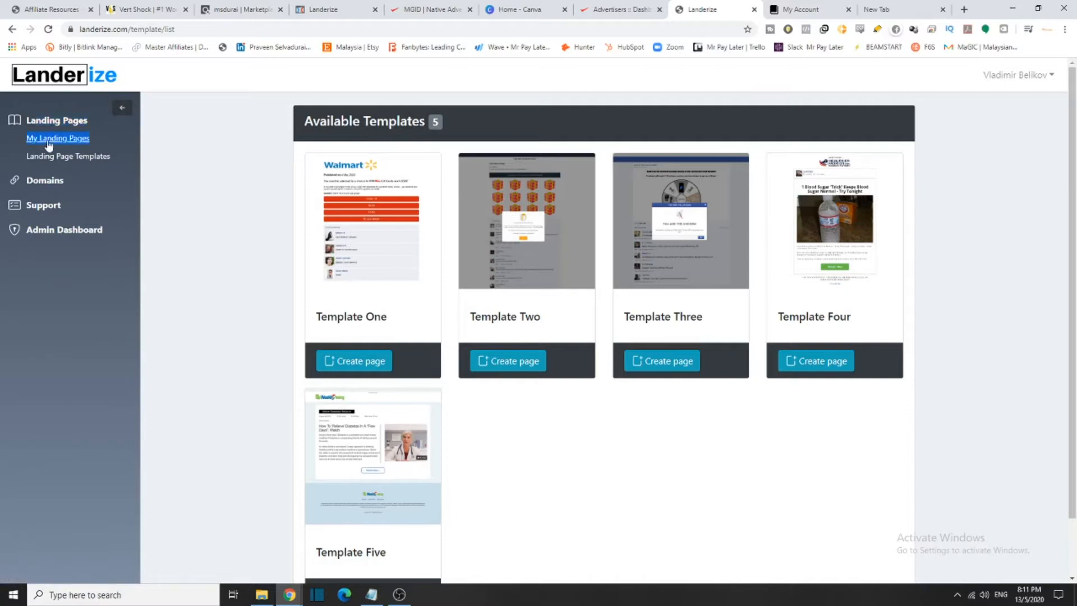
click(48, 141)
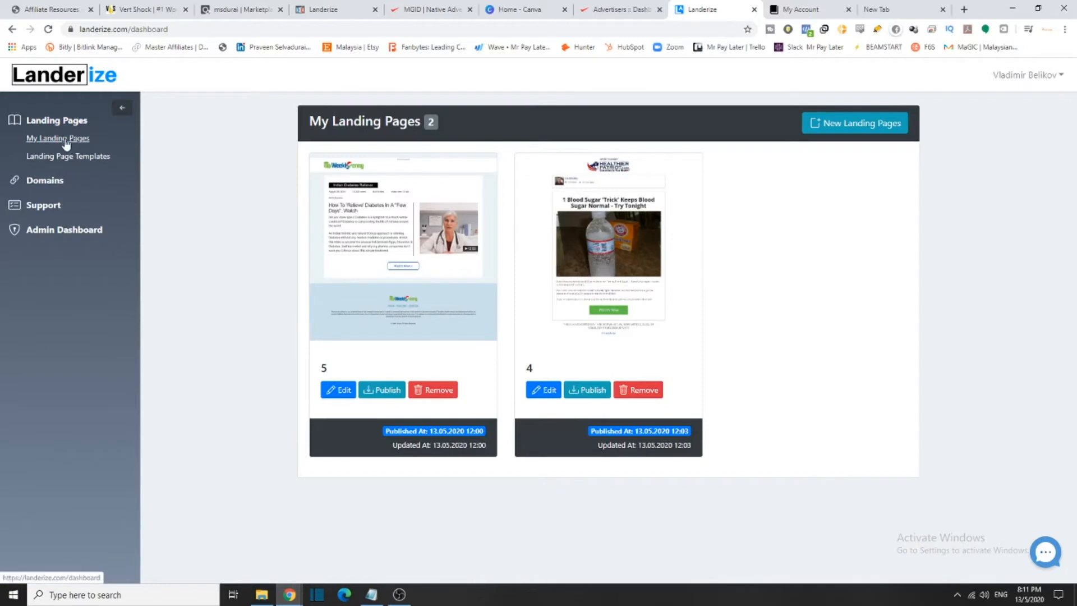
click(65, 141)
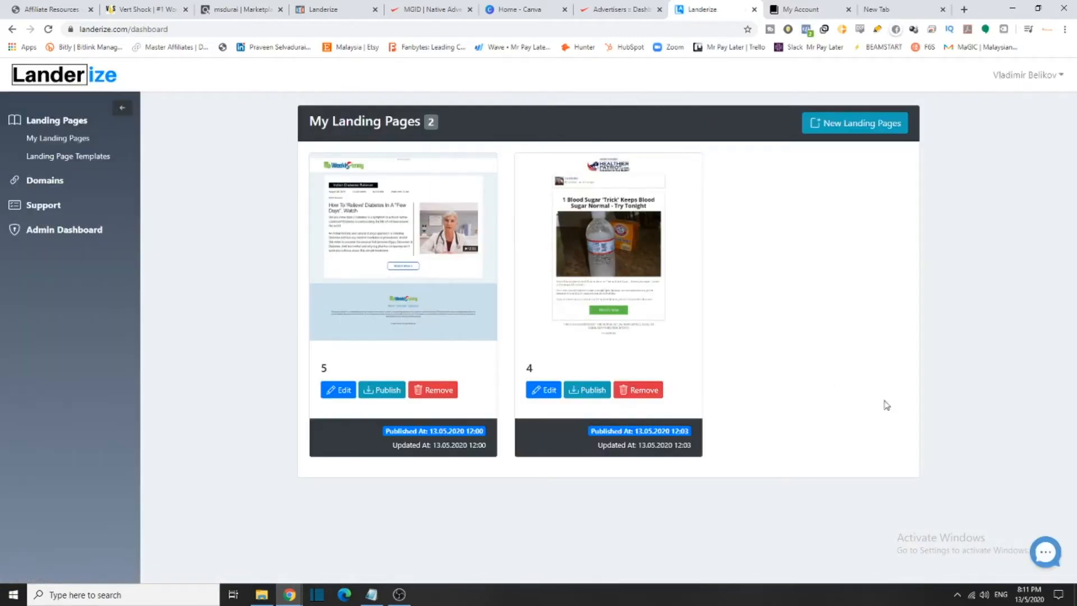
drag(448, 132, 282, 127)
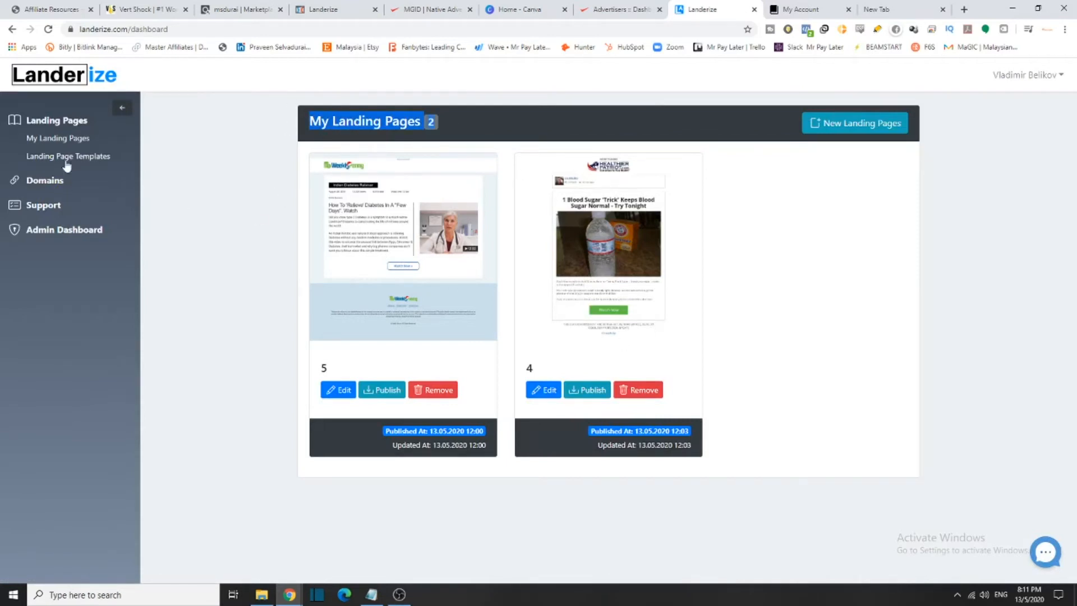
Browse the five Available Templates under Landing Page Templates
click(101, 160)
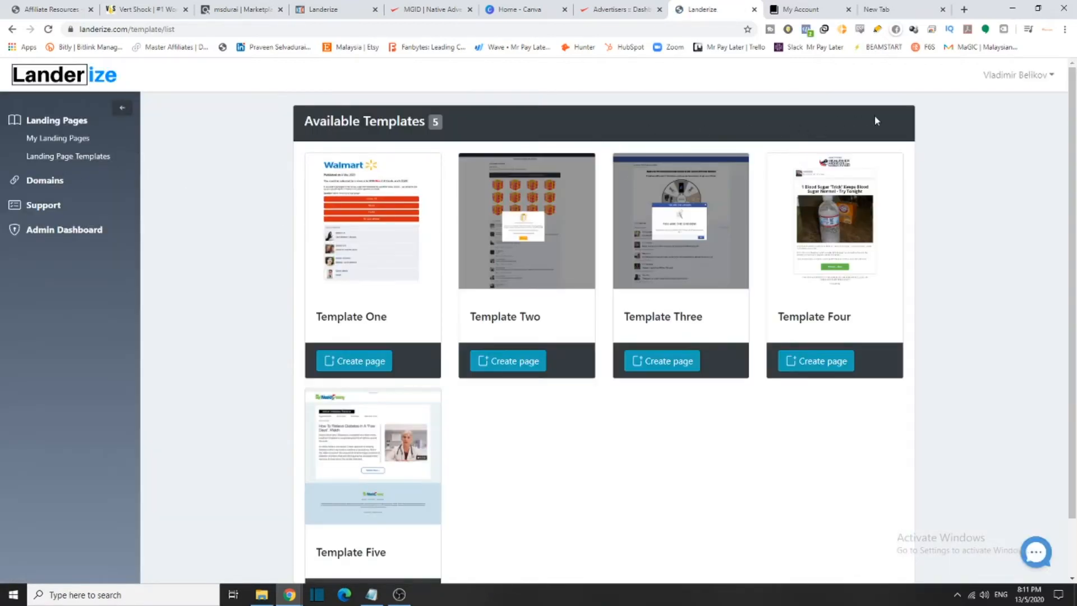
drag(437, 126, 290, 129)
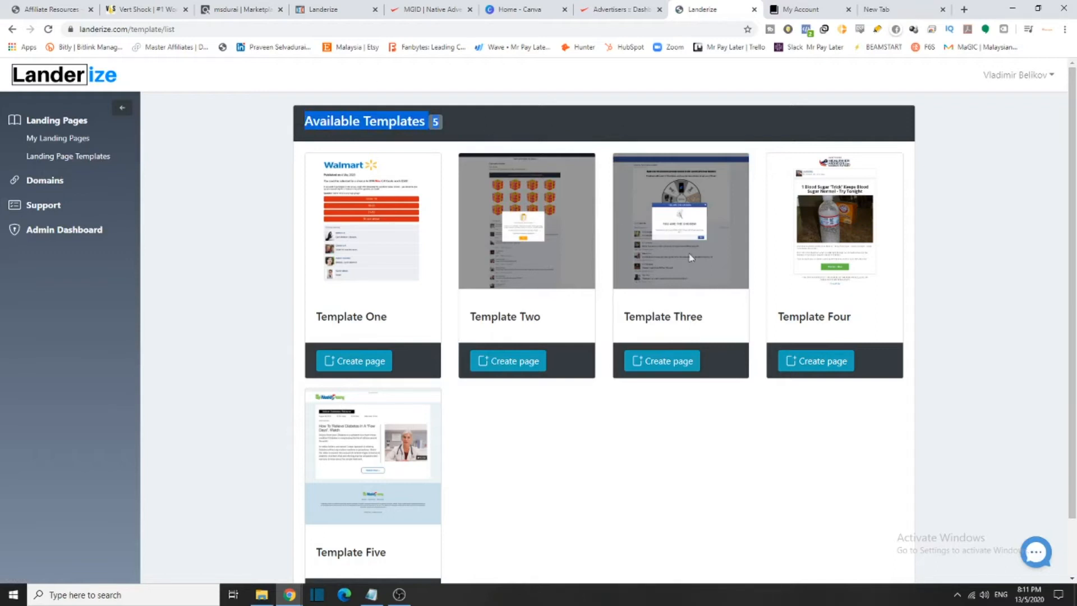
scroll(630, 319, down, 2)
scroll(432, 374, up, 1)
scroll(432, 374, down, 1)
drag(402, 253, 321, 258)
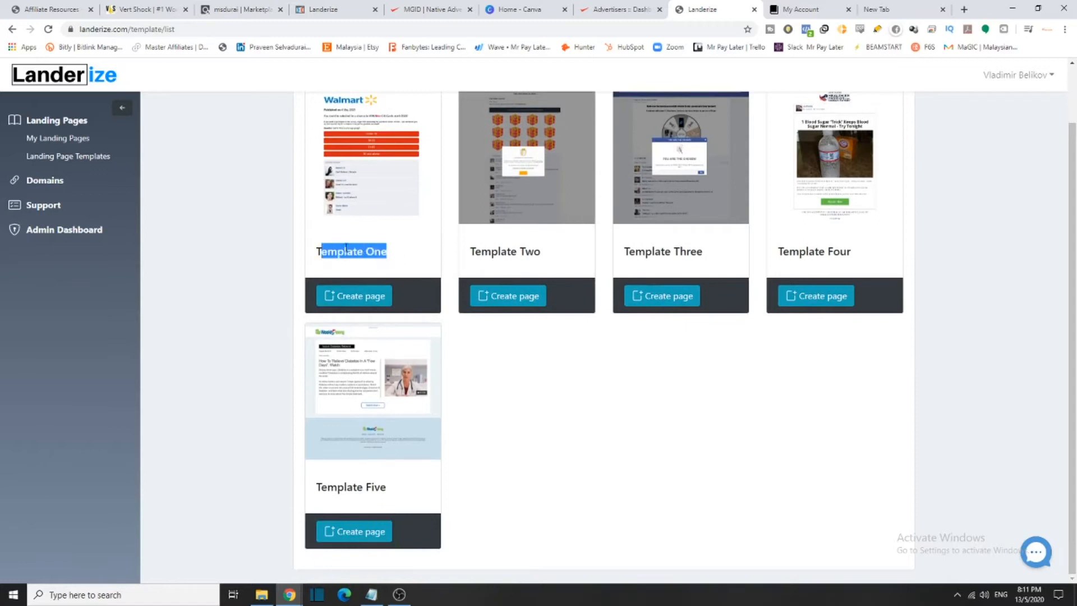
scroll(535, 393, up, 1)
scroll(546, 431, down, 1)
scroll(550, 420, up, 1)
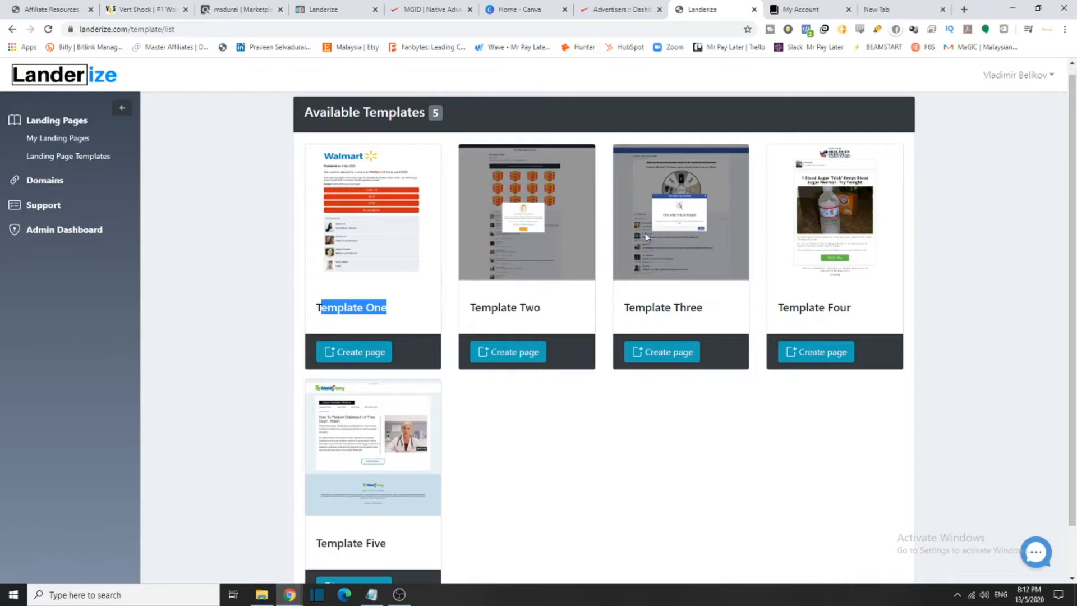
click(49, 184)
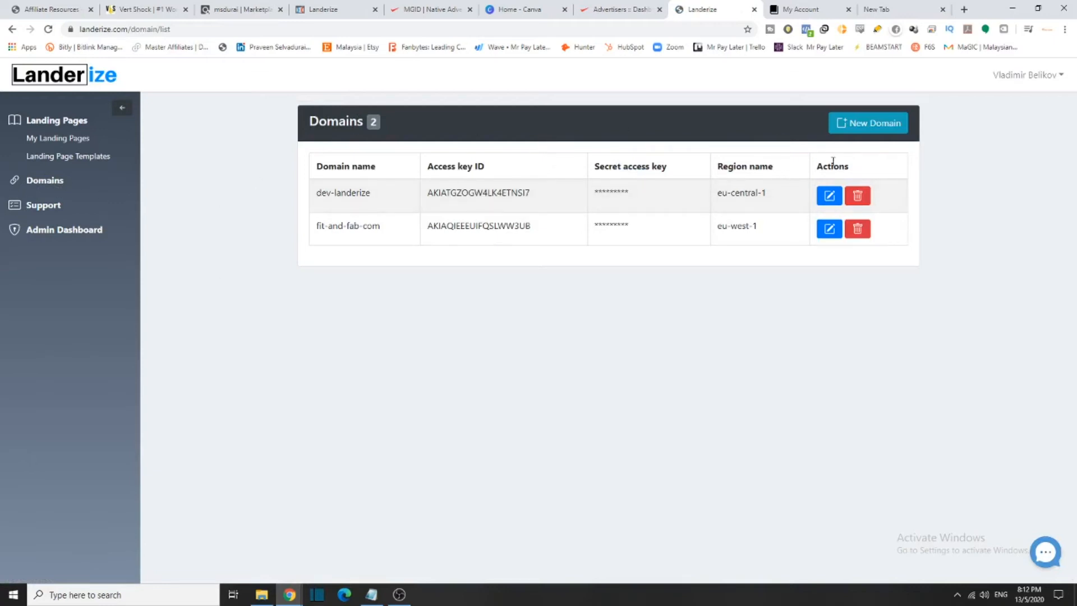
Start a New Domain on Amazon S3, then cancel the form without saving
click(872, 133)
click(665, 93)
click(53, 205)
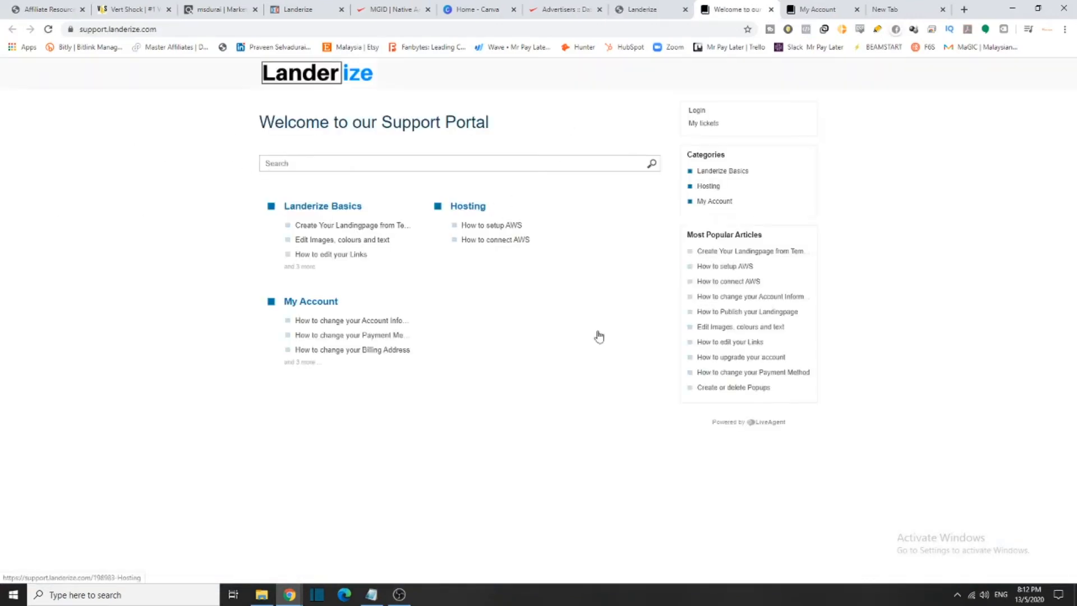
drag(255, 126, 577, 129)
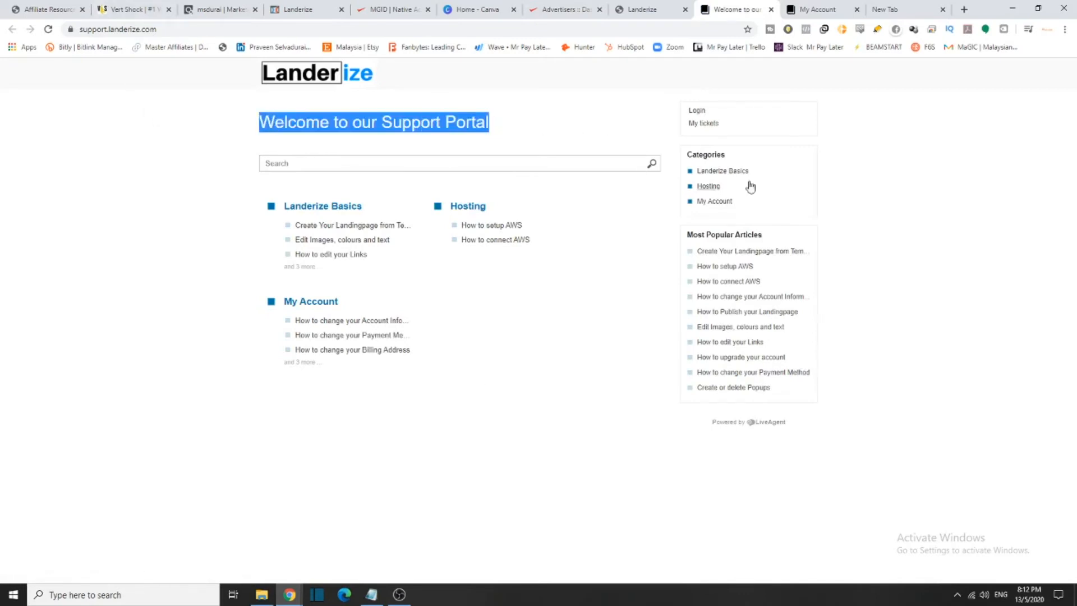
click(307, 268)
drag(277, 137, 444, 189)
click(476, 199)
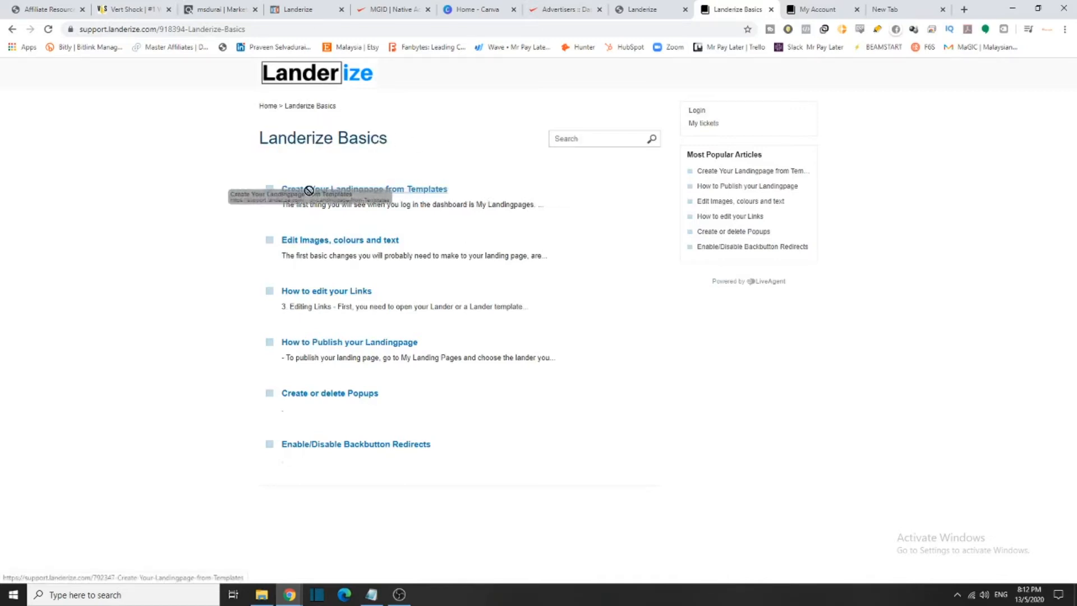
click(384, 190)
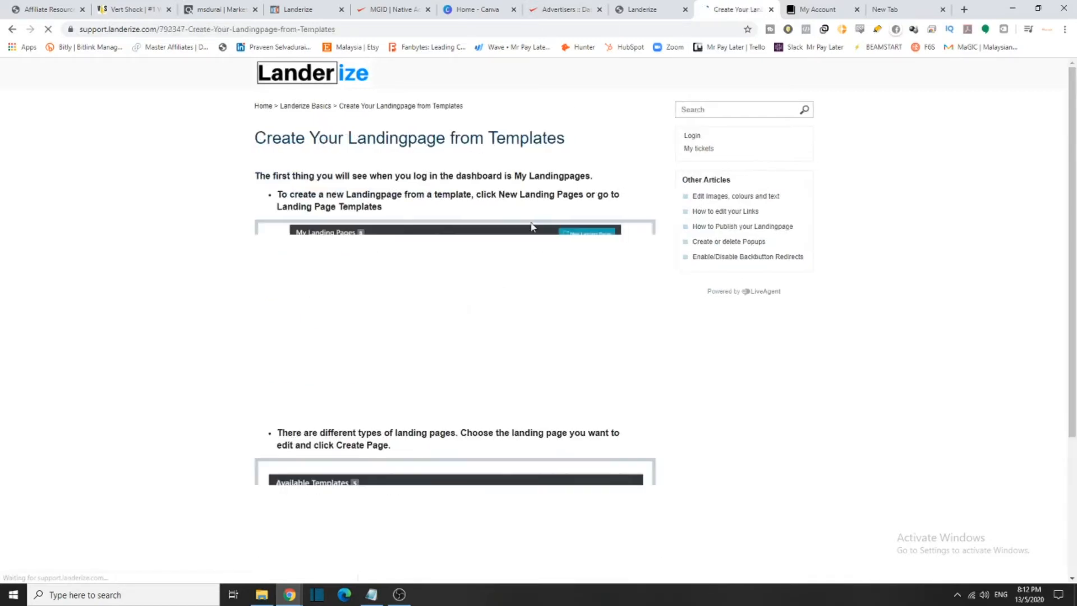
scroll(595, 270, down, 7)
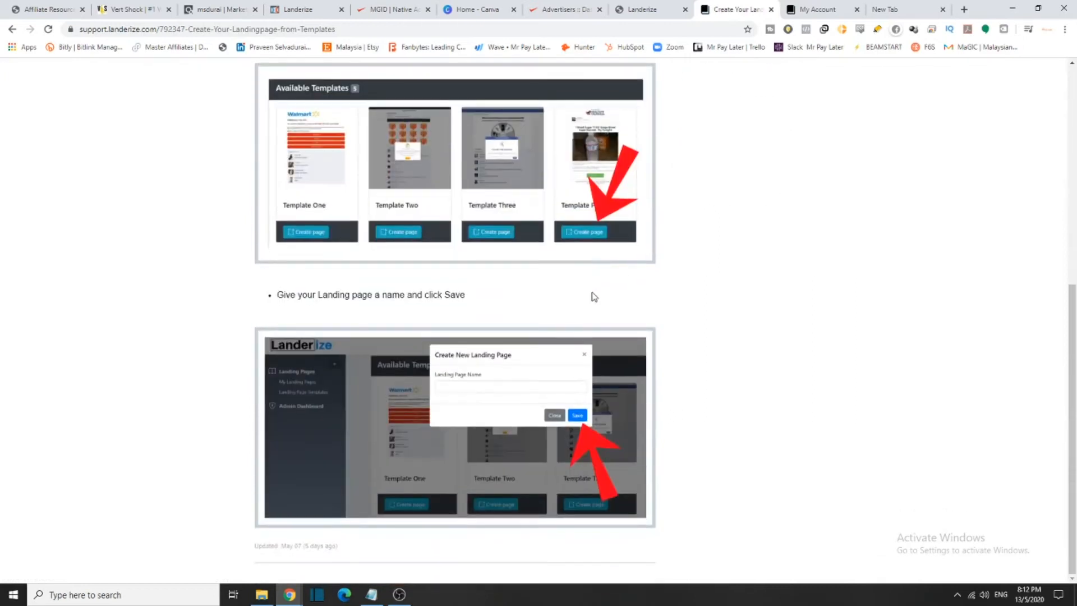
scroll(388, 366, up, 4)
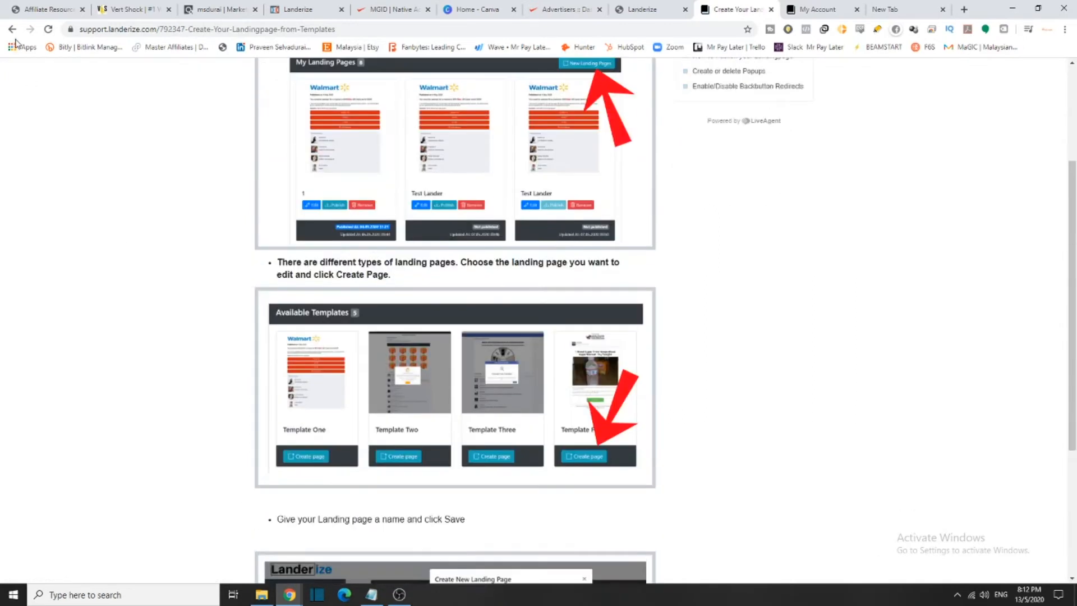
click(11, 29)
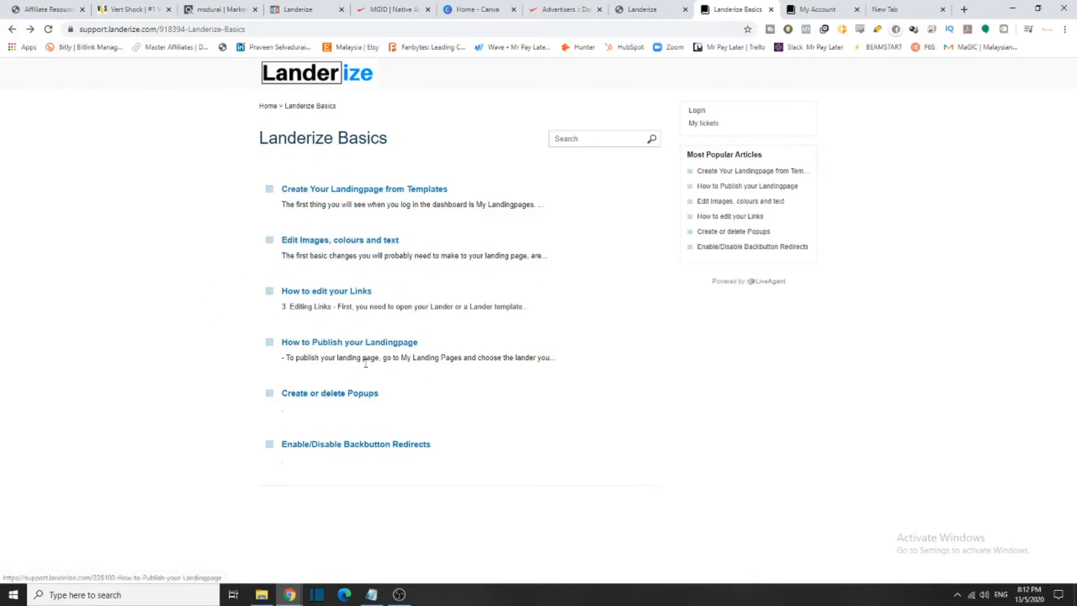
click(344, 340)
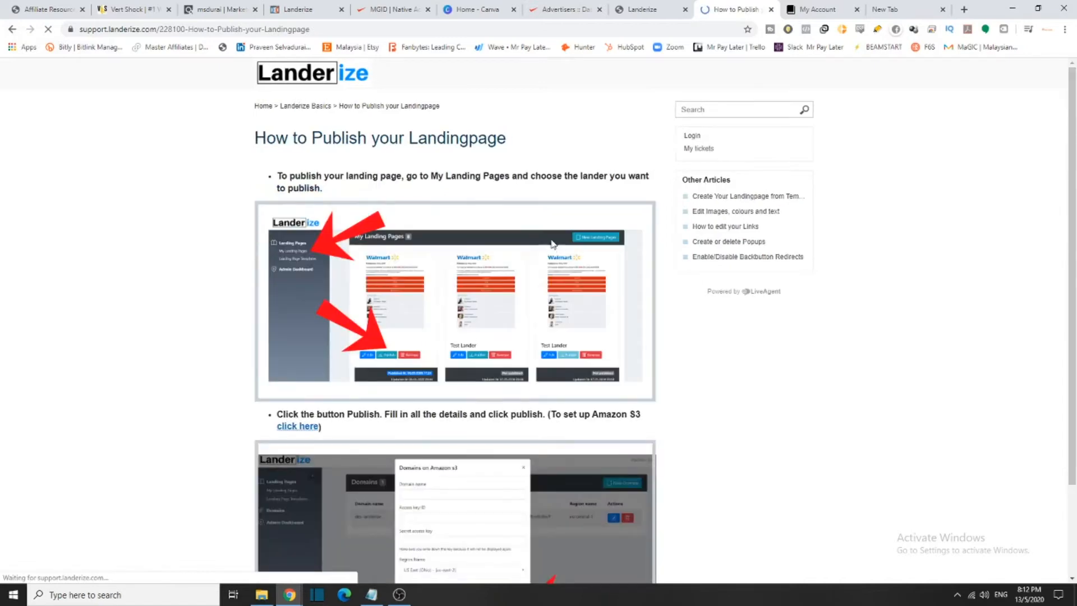
scroll(511, 233, down, 2)
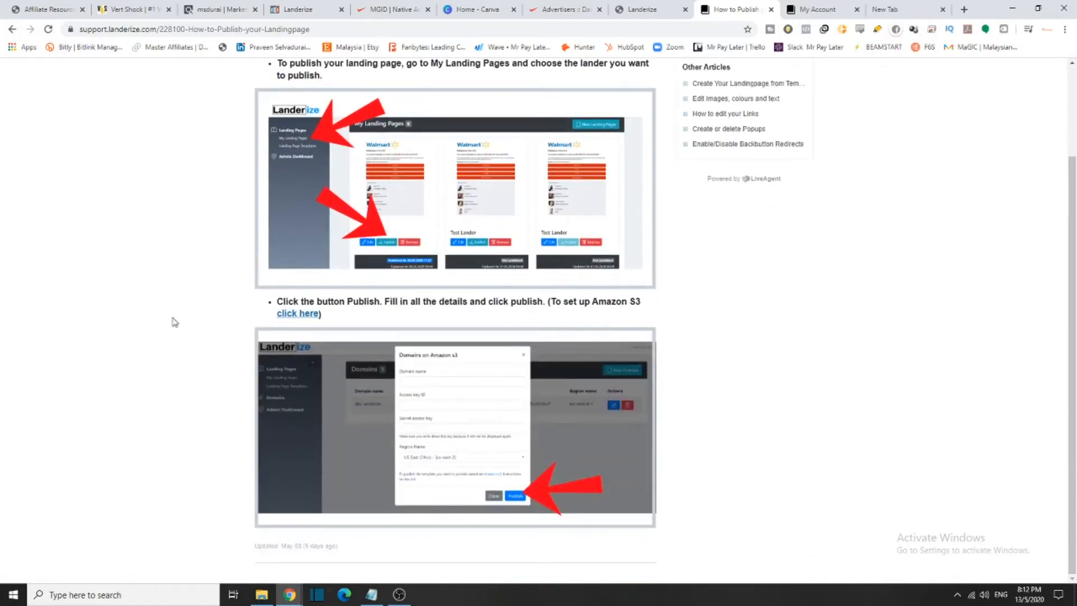
scroll(150, 334, up, 2)
click(12, 28)
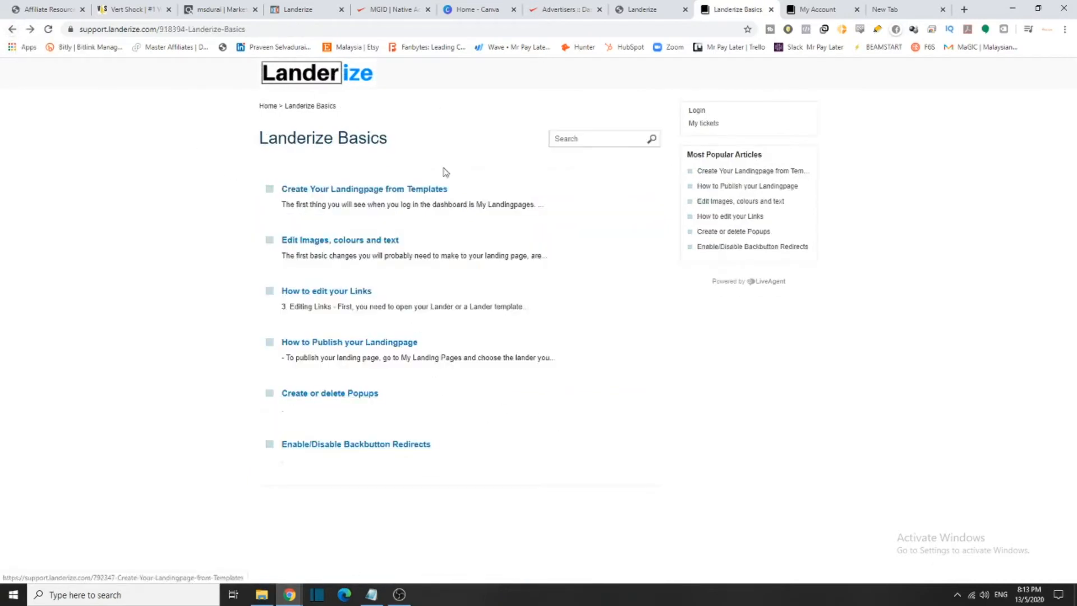
click(11, 28)
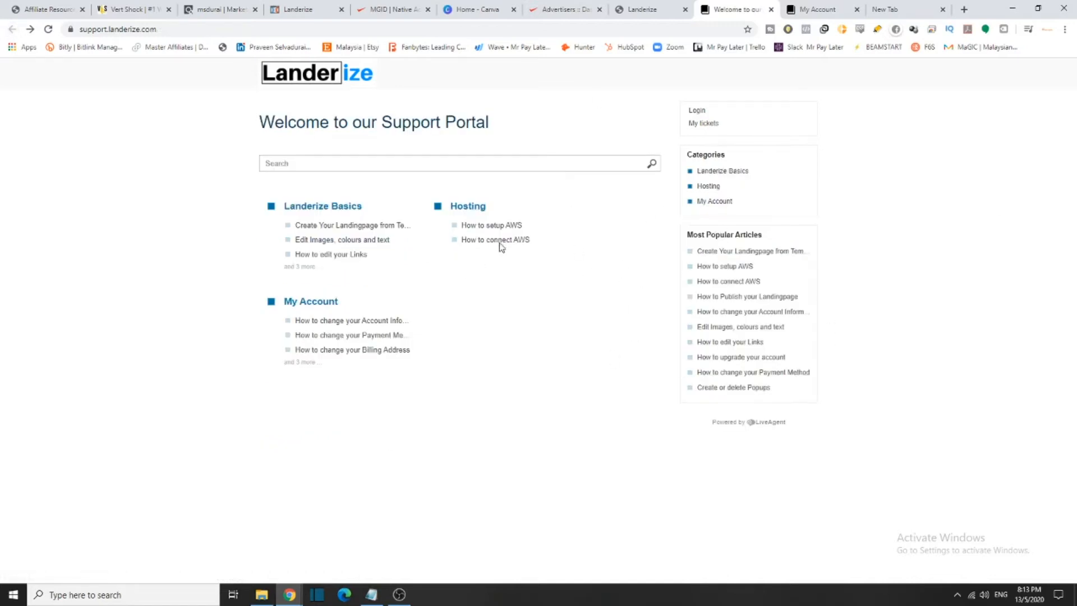
click(512, 226)
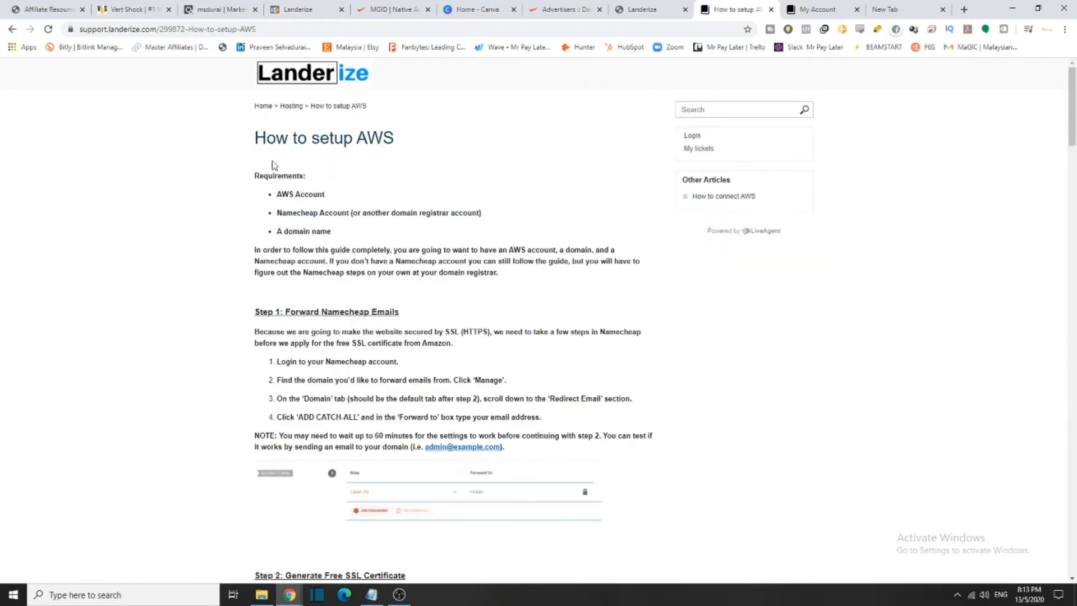
drag(255, 139, 394, 139)
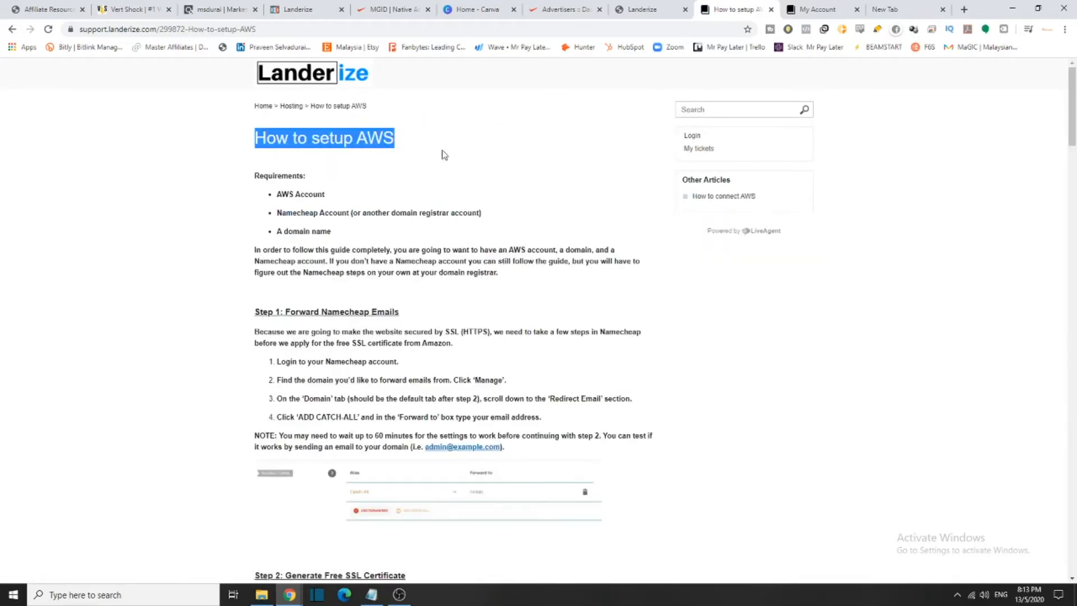
drag(262, 189, 381, 194)
drag(274, 214, 383, 233)
scroll(383, 293, down, 2)
scroll(395, 289, down, 5)
scroll(589, 269, up, 7)
drag(400, 312, 256, 291)
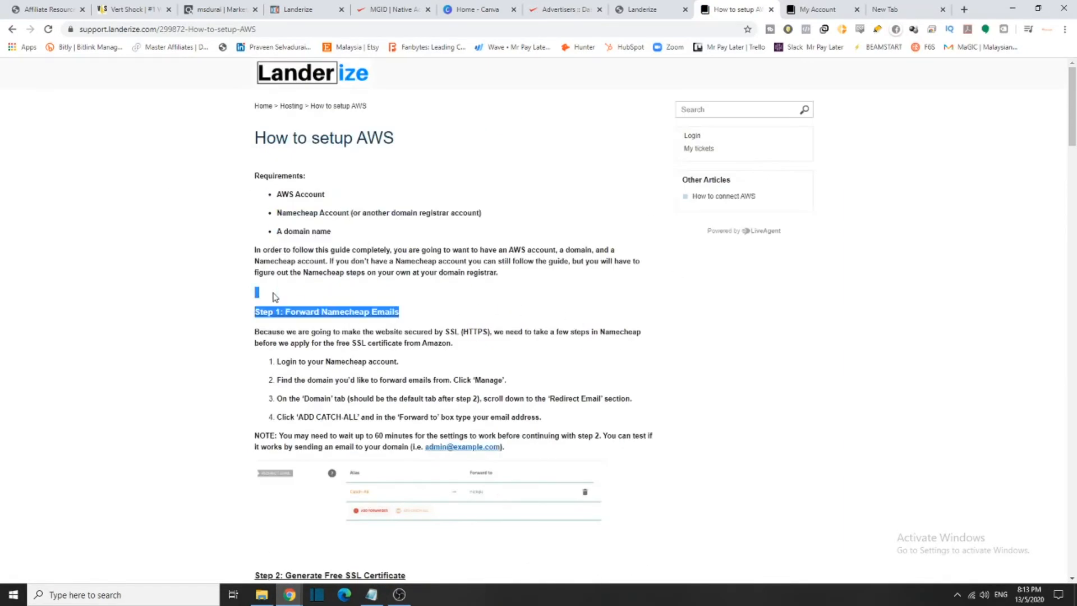
scroll(388, 425, down, 3)
scroll(388, 427, down, 4)
drag(447, 186, 309, 186)
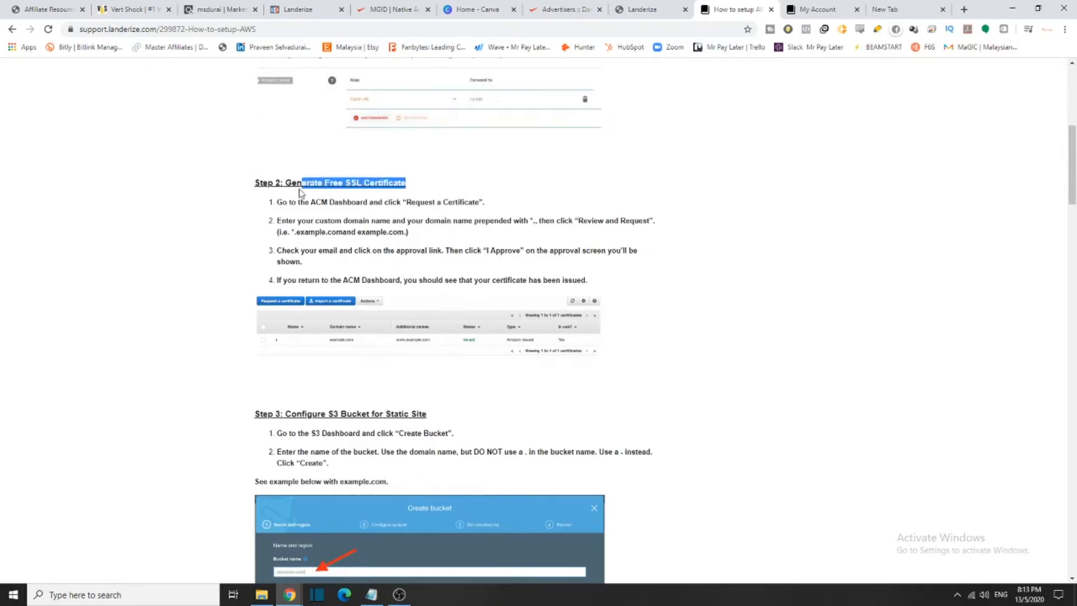
click(443, 287)
scroll(523, 331, down, 4)
drag(437, 192, 333, 206)
triple_click(334, 208)
scroll(517, 263, down, 15)
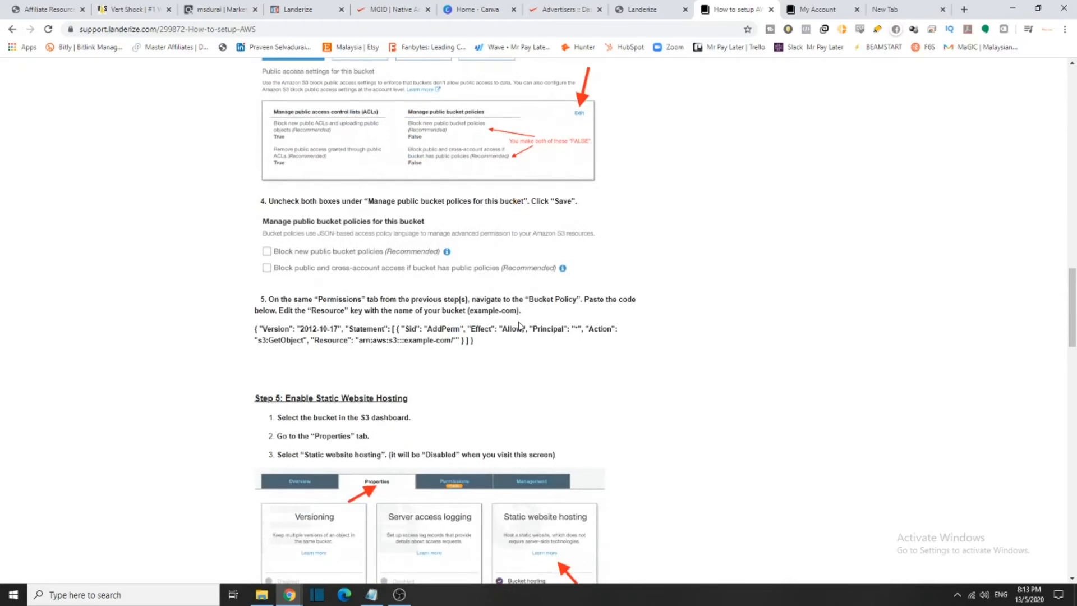
scroll(501, 404, down, 5)
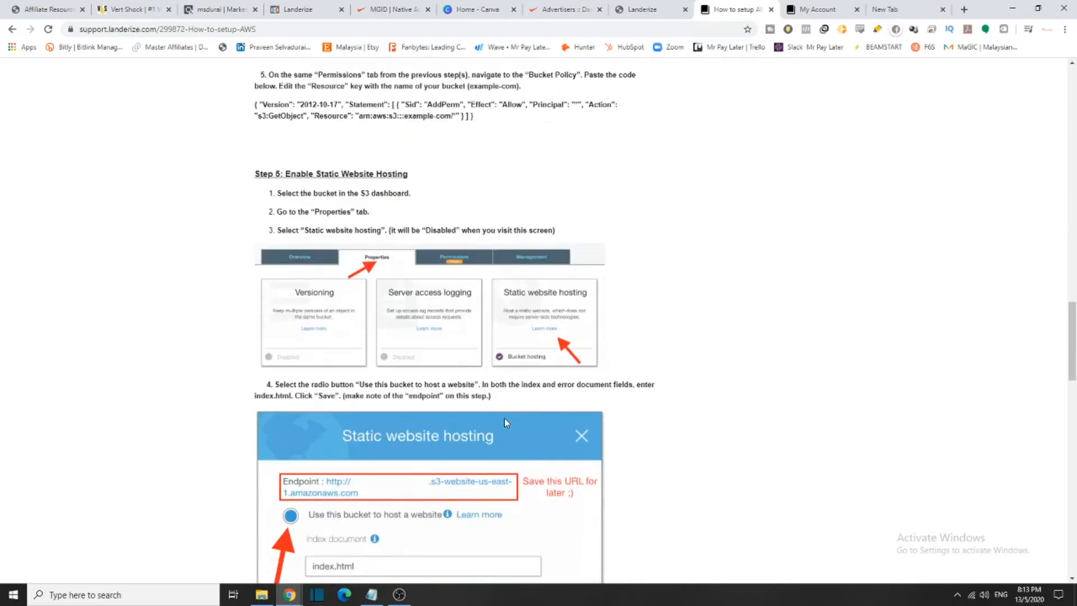
scroll(474, 437, down, 2)
scroll(449, 472, down, 8)
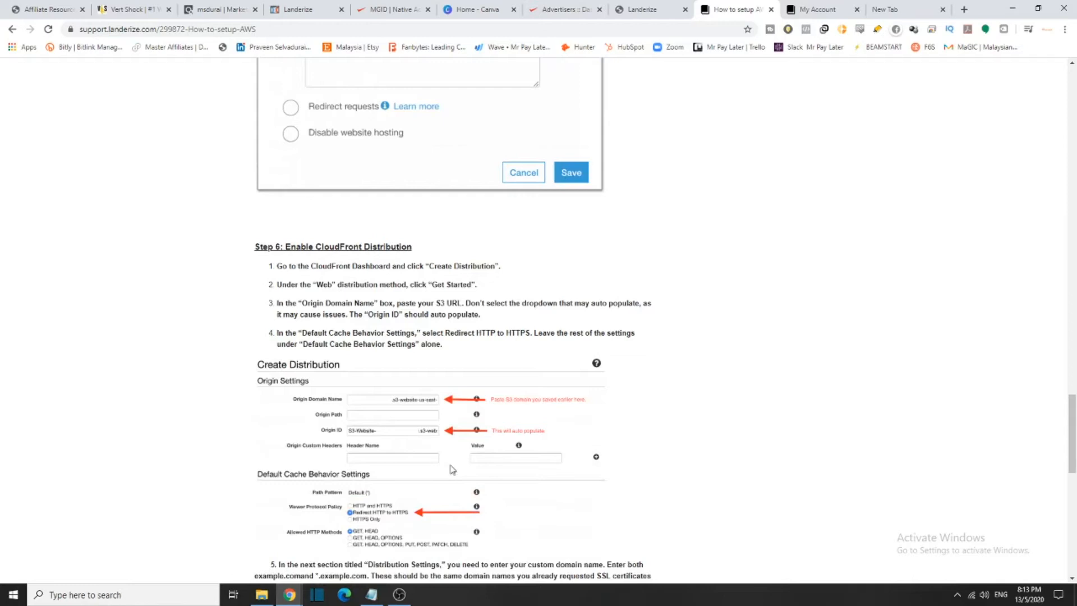
scroll(451, 468, down, 4)
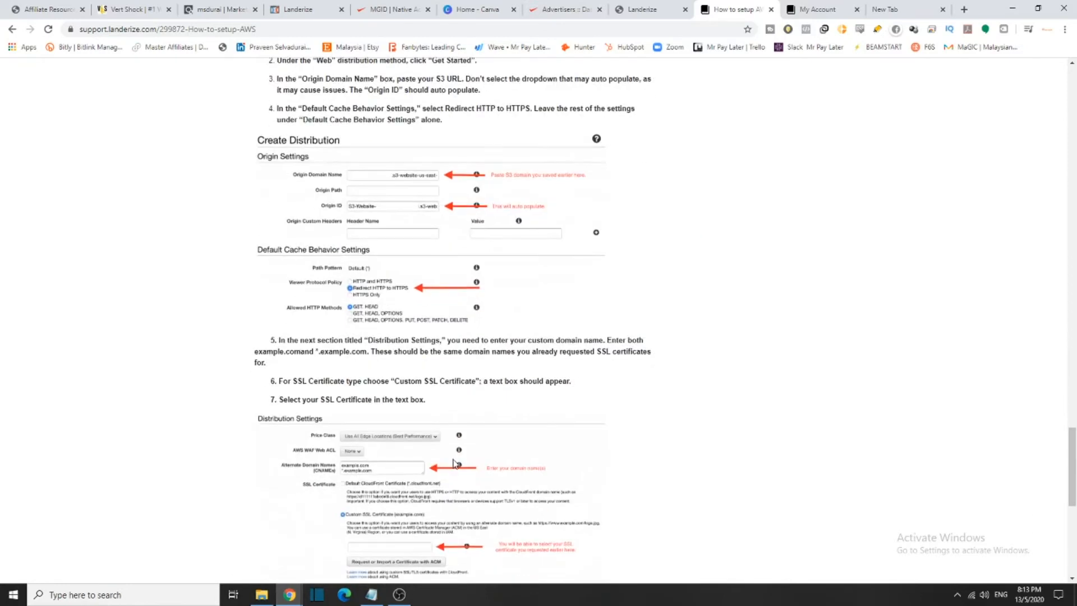
scroll(455, 462, down, 5)
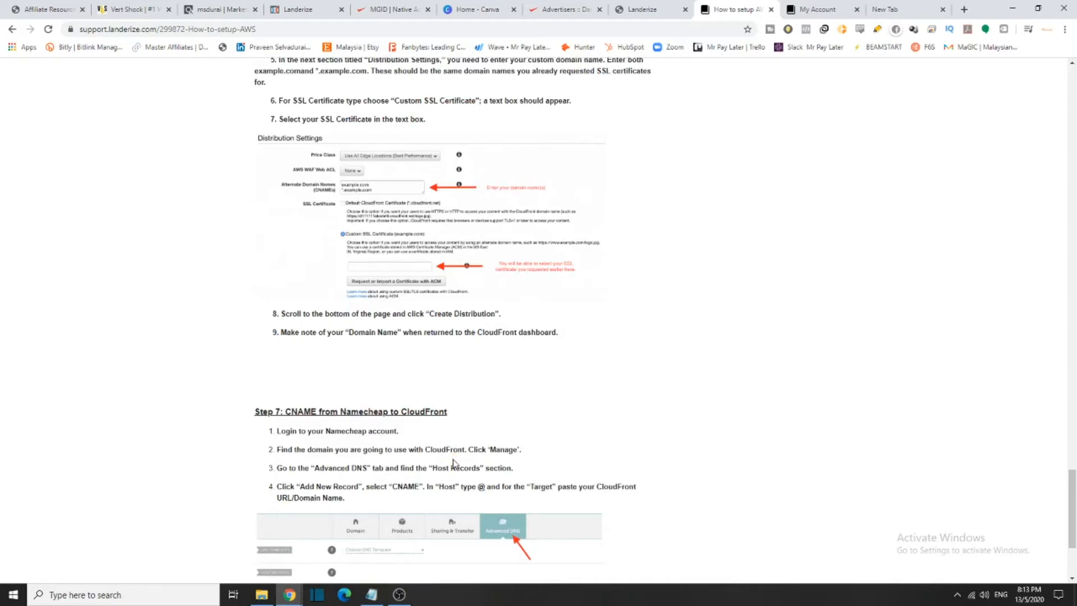
scroll(454, 463, down, 3)
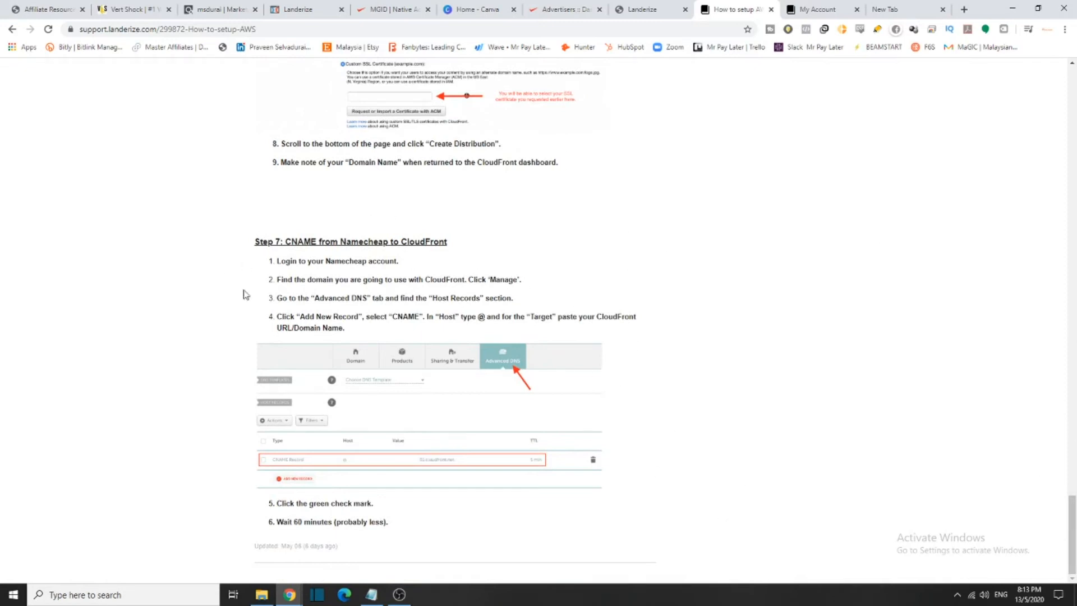
drag(250, 302, 776, 406)
drag(1072, 538, 991, 109)
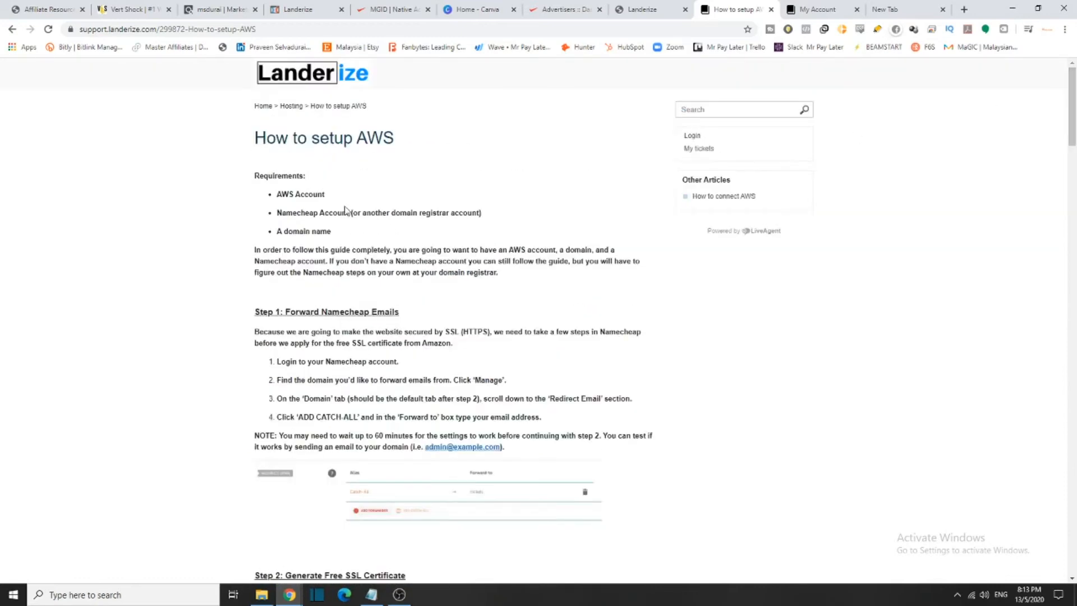
click(13, 29)
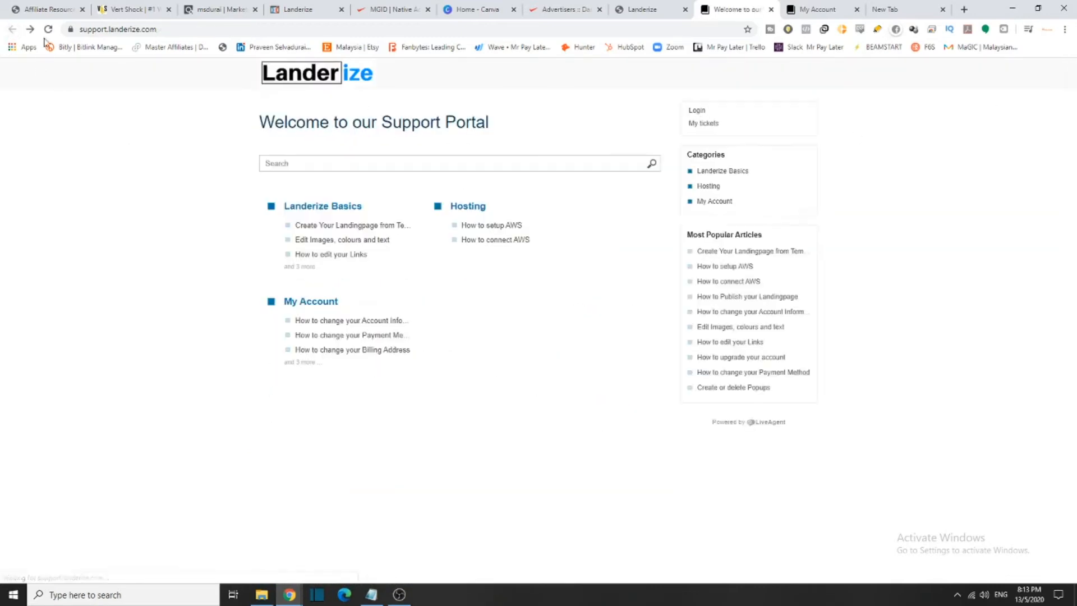
click(463, 242)
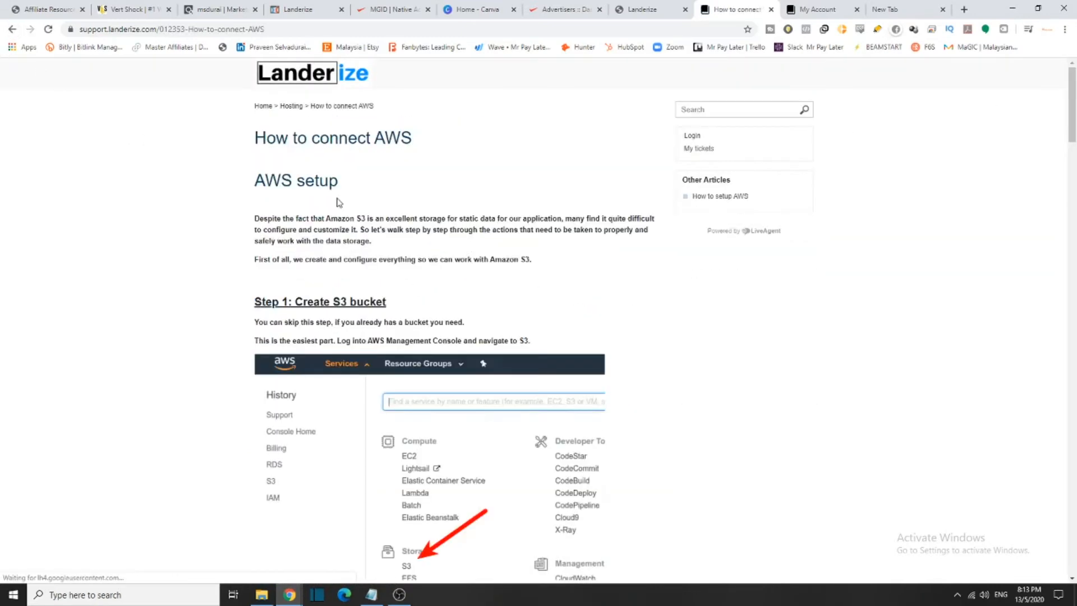
drag(348, 137, 414, 138)
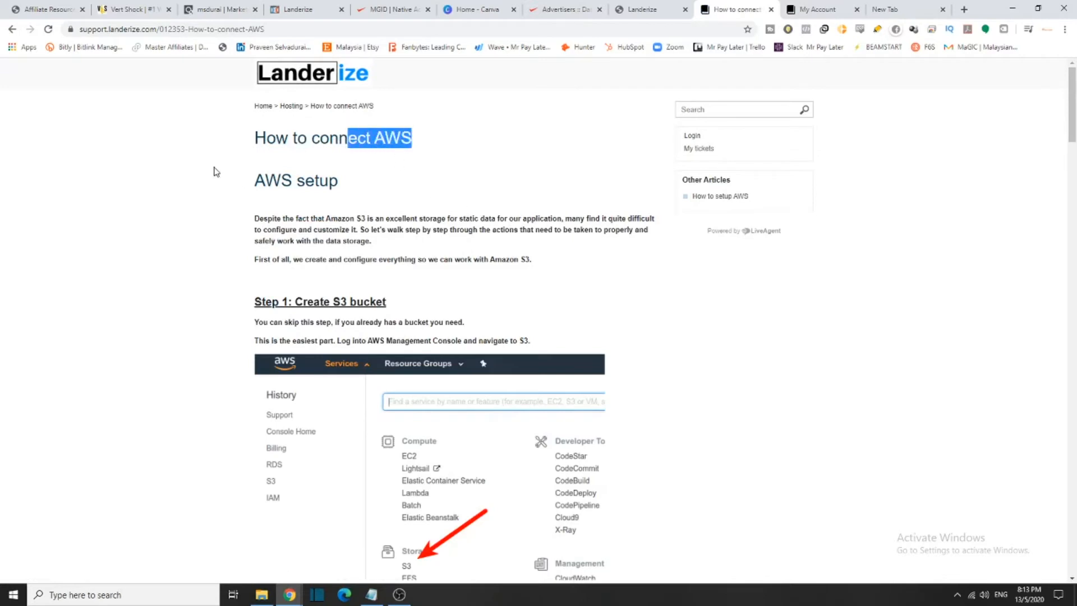
drag(213, 172, 446, 212)
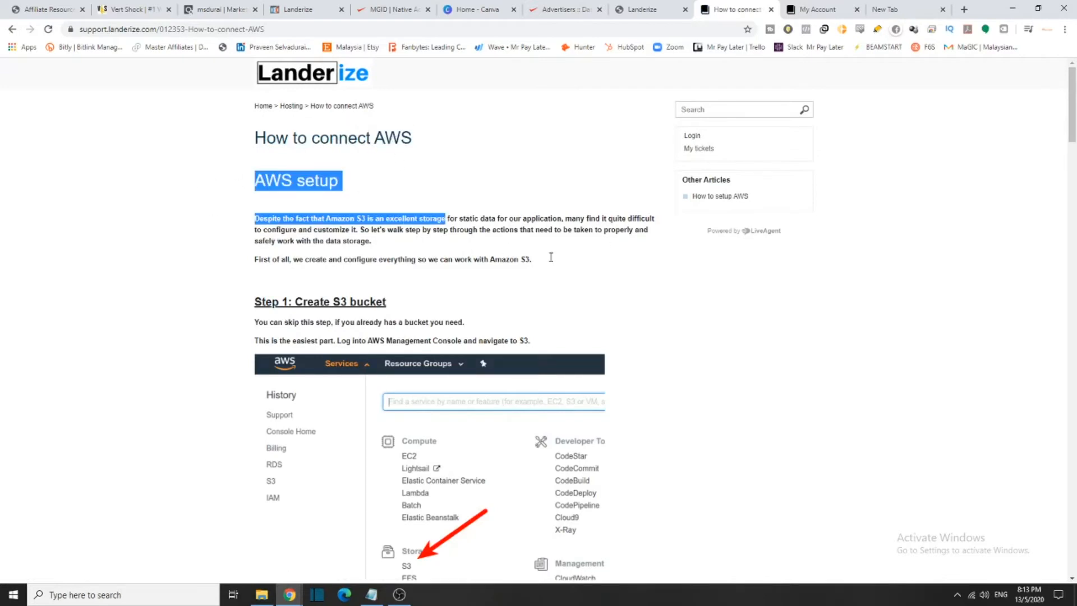
scroll(494, 317, down, 9)
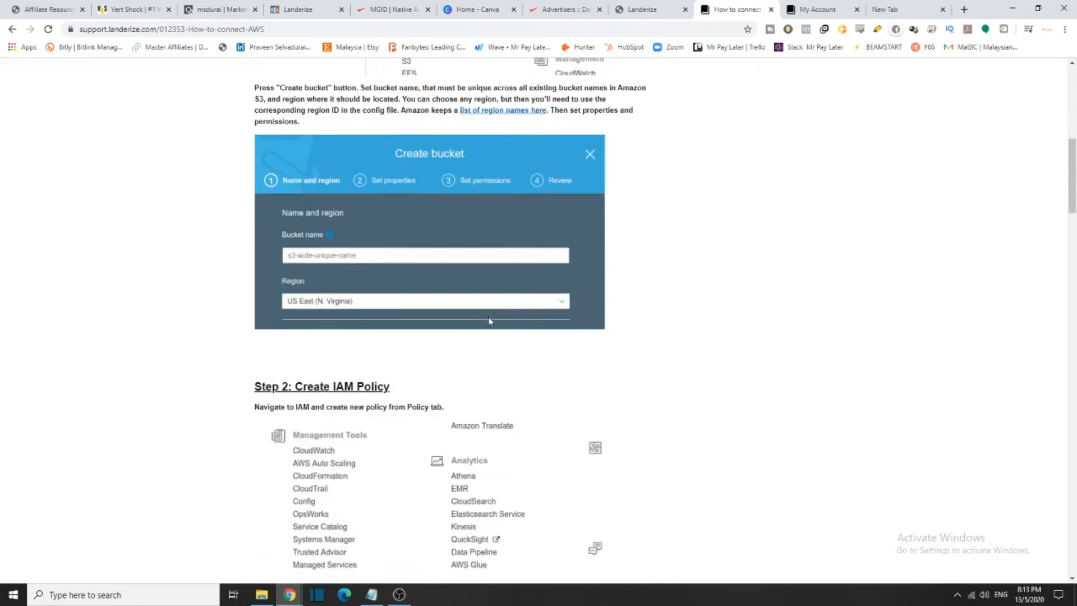
scroll(493, 317, down, 3)
drag(307, 218, 346, 217)
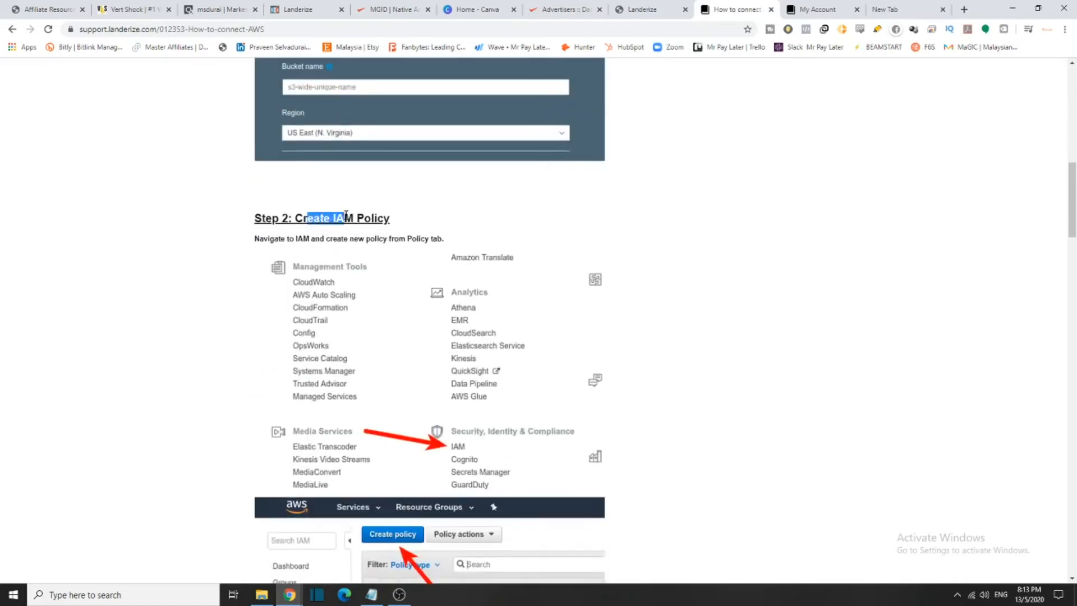
scroll(454, 455, down, 1)
scroll(454, 456, down, 4)
scroll(421, 466, down, 3)
drag(264, 250, 563, 310)
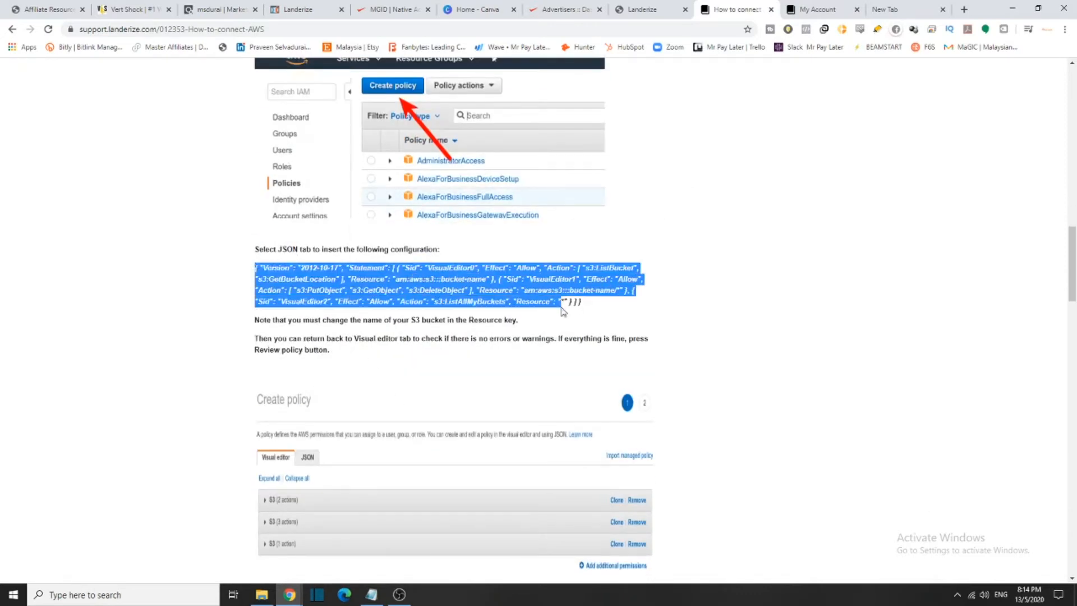
scroll(558, 317, down, 6)
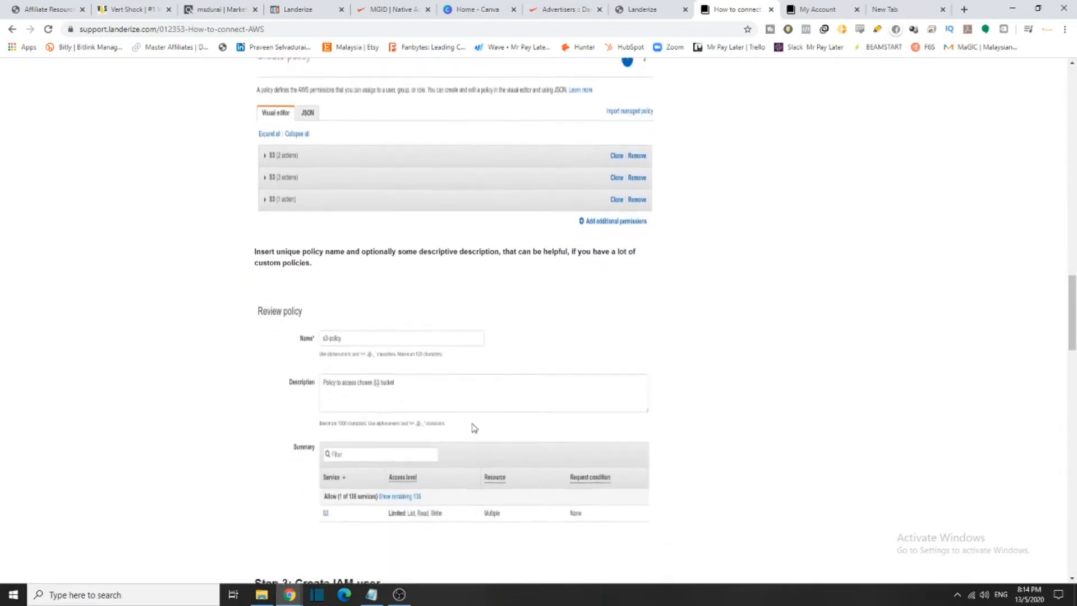
scroll(473, 427, down, 1)
drag(260, 203, 782, 392)
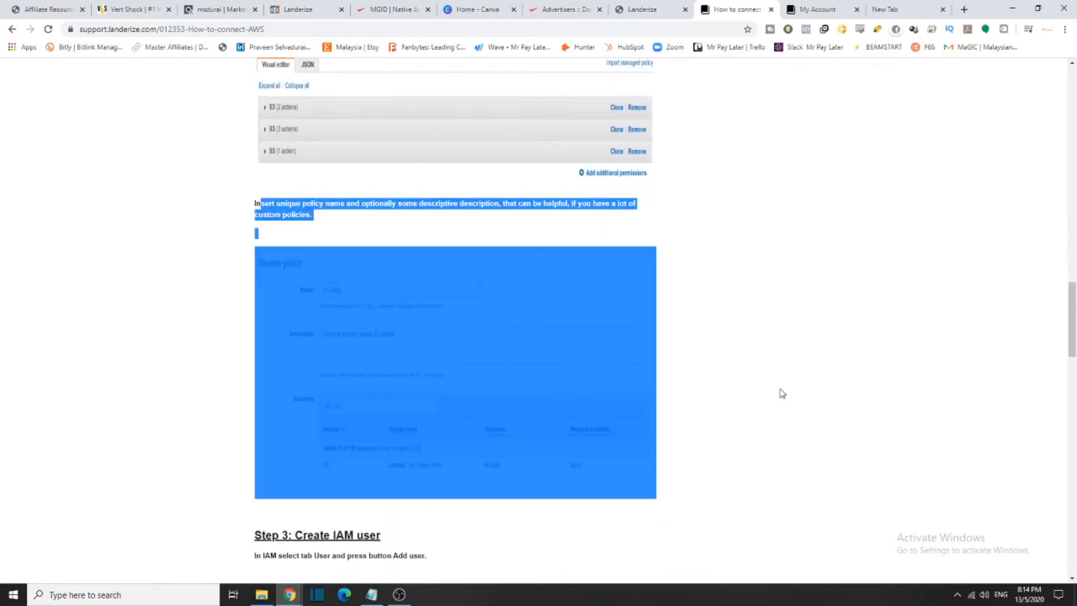
click(782, 392)
scroll(745, 411, down, 6)
drag(381, 199, 299, 205)
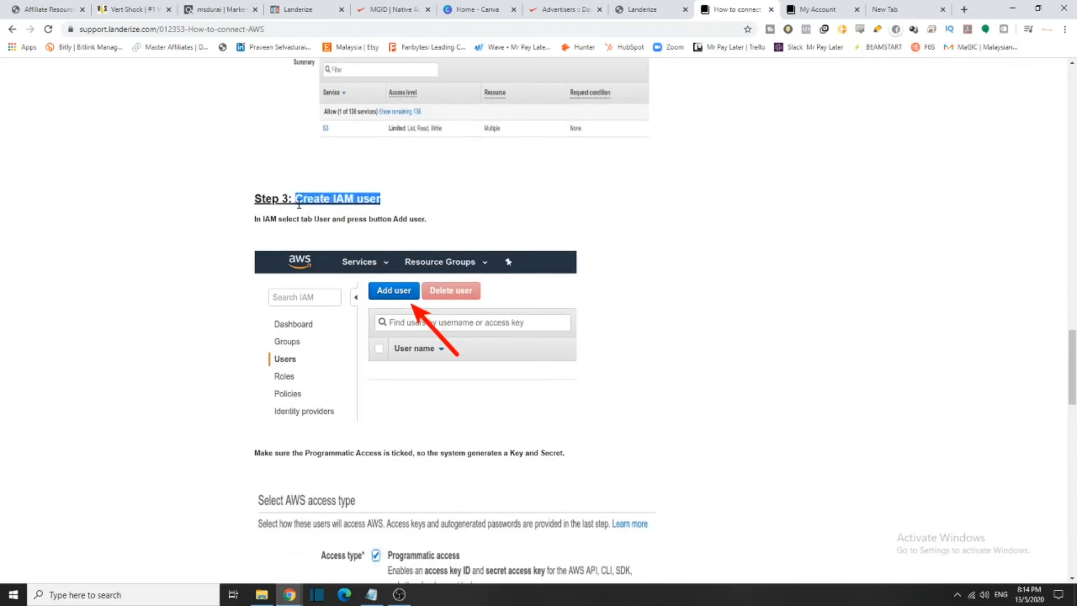
scroll(469, 308, down, 11)
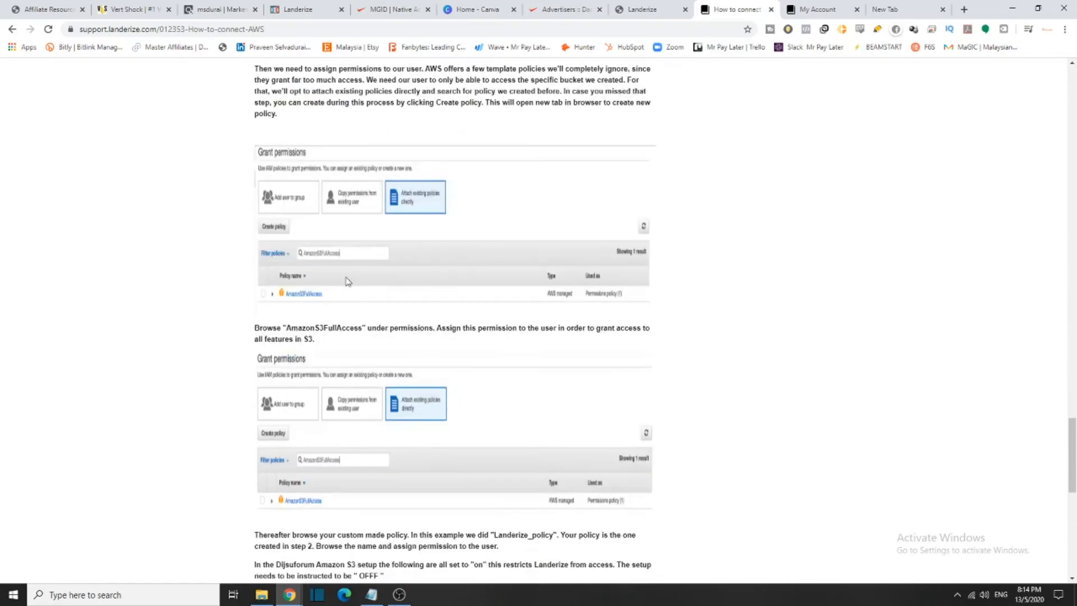
scroll(338, 282, down, 5)
drag(357, 290, 368, 292)
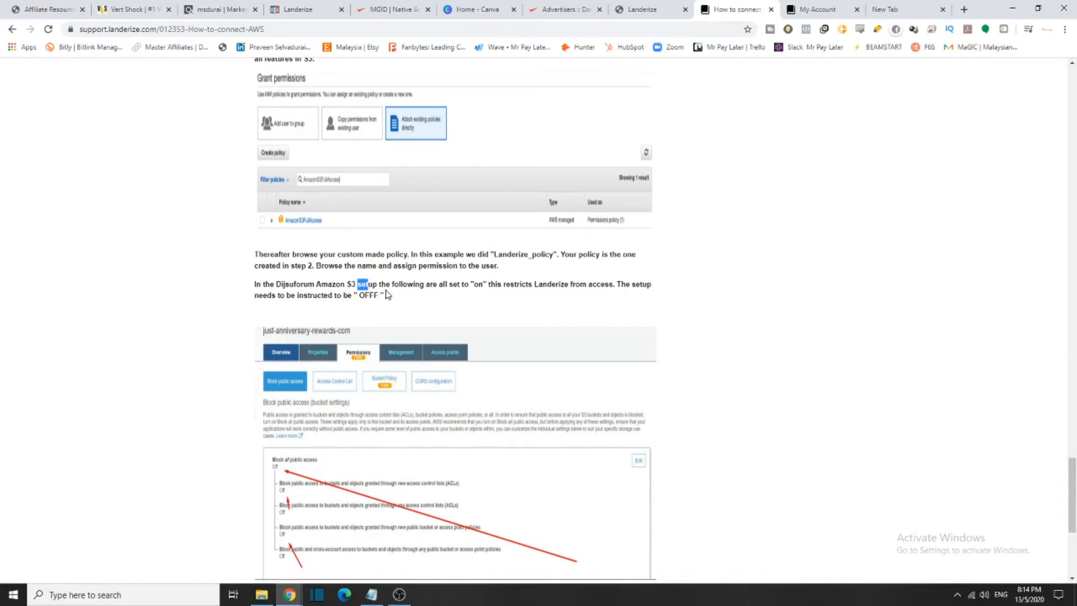
scroll(386, 295, down, 5)
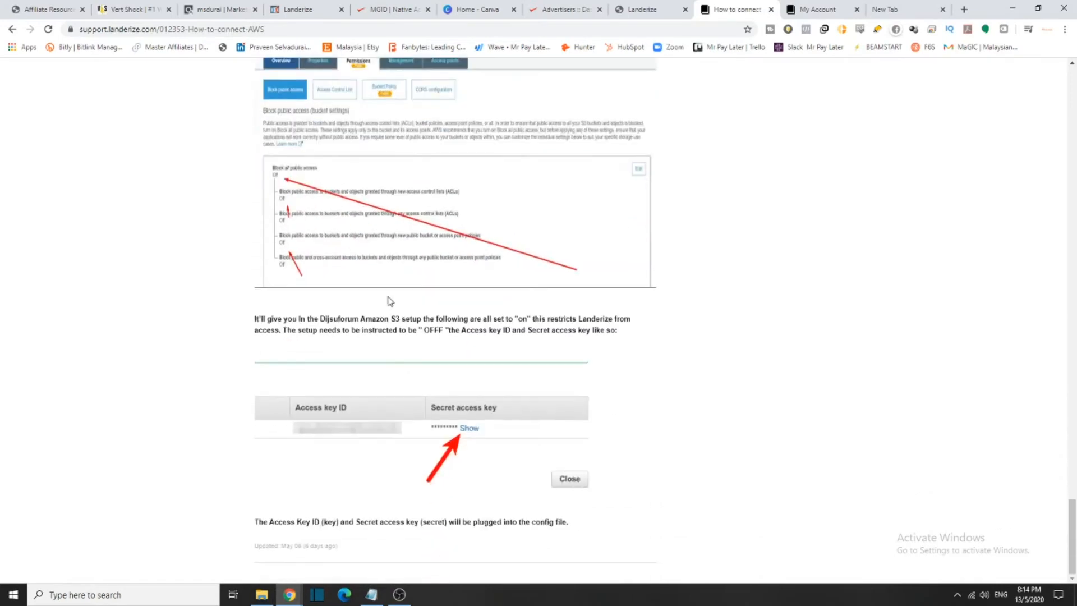
scroll(579, 449, up, 20)
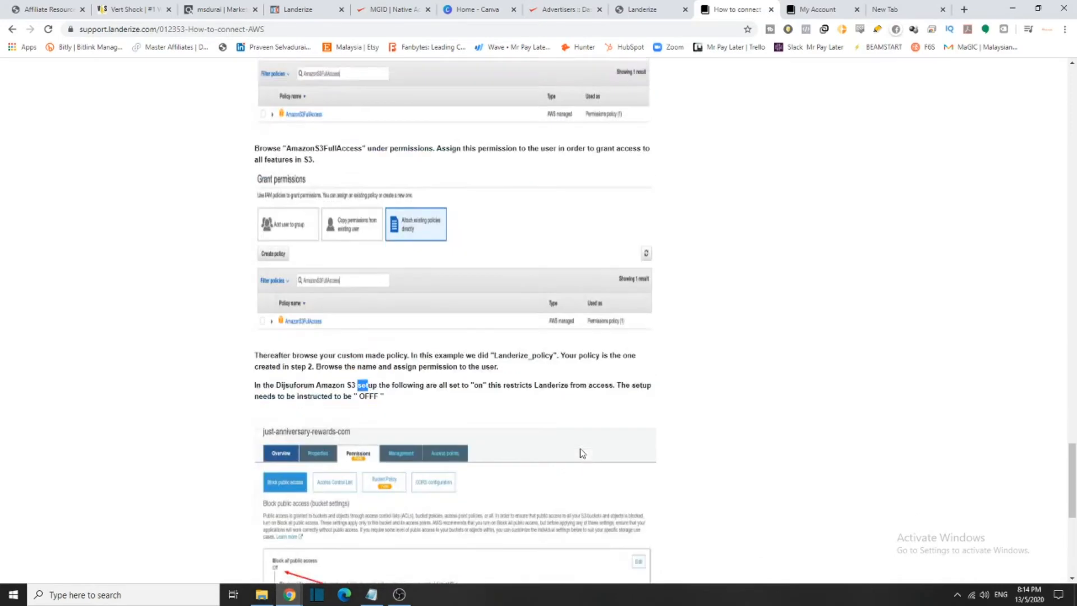
scroll(581, 449, up, 20)
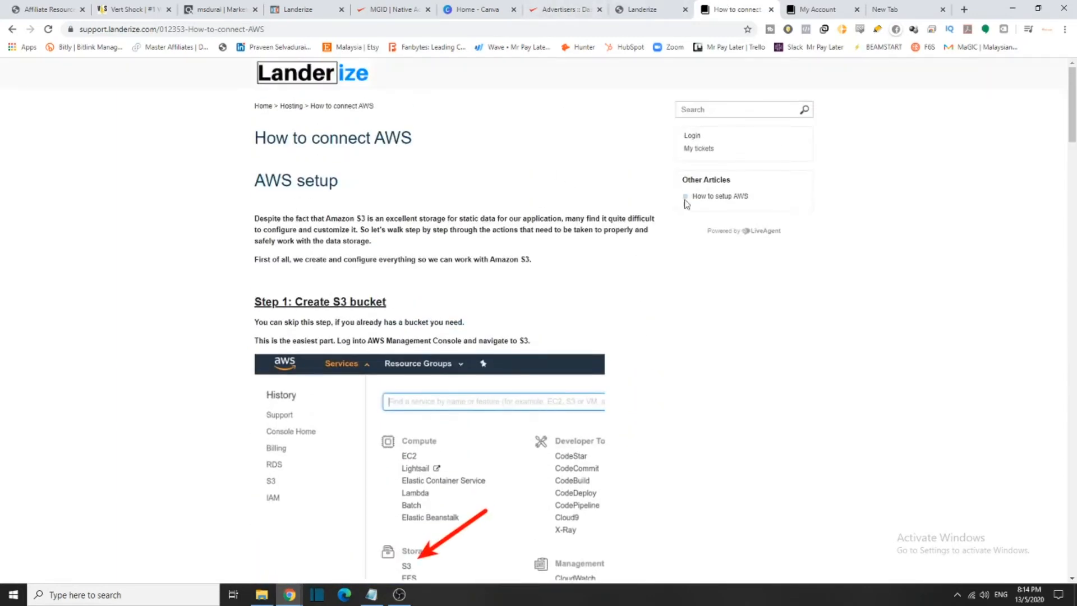
Leave the help article, return to the Landerize Domains list, and close the extra Support tab
click(12, 28)
click(626, 7)
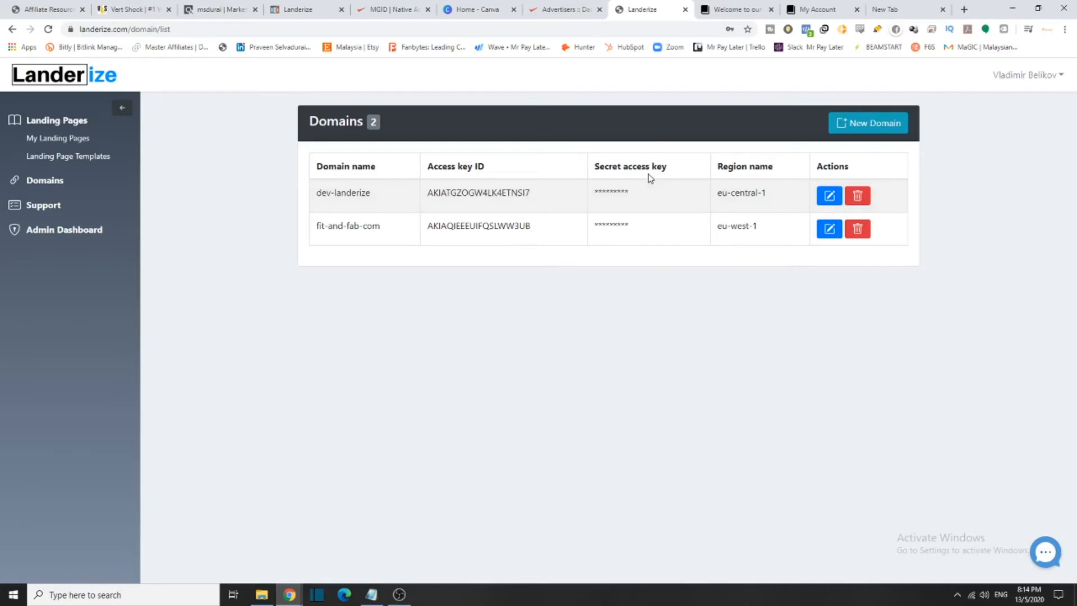
click(713, 10)
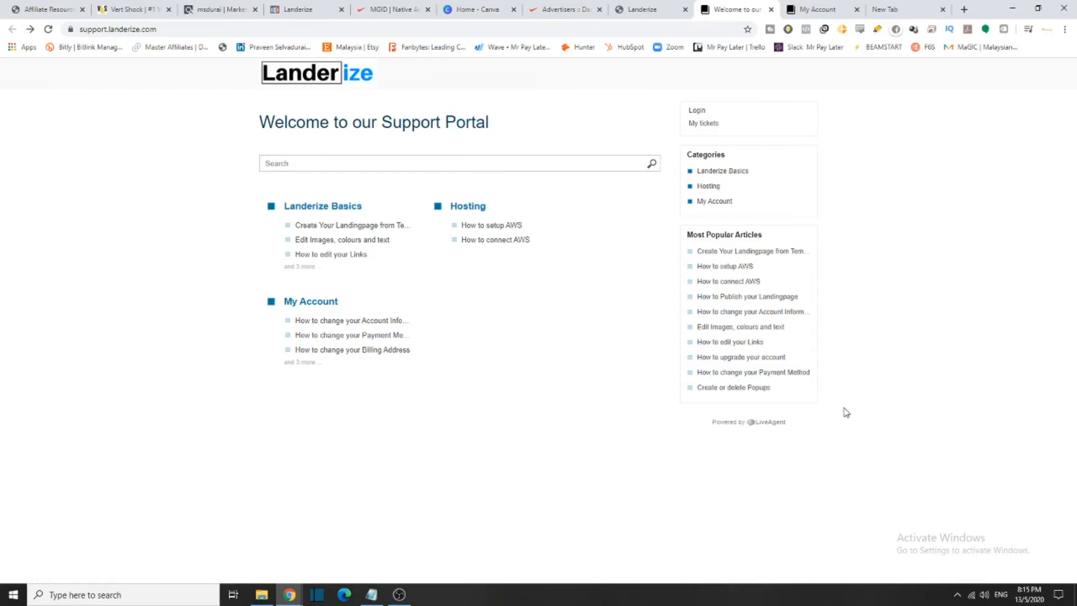
click(653, 16)
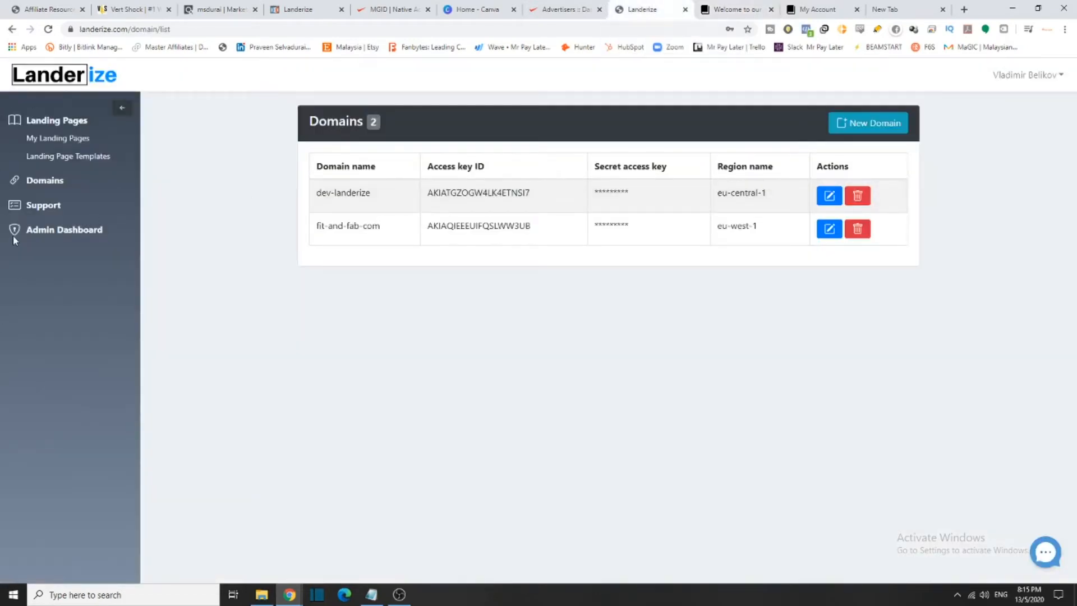
click(44, 211)
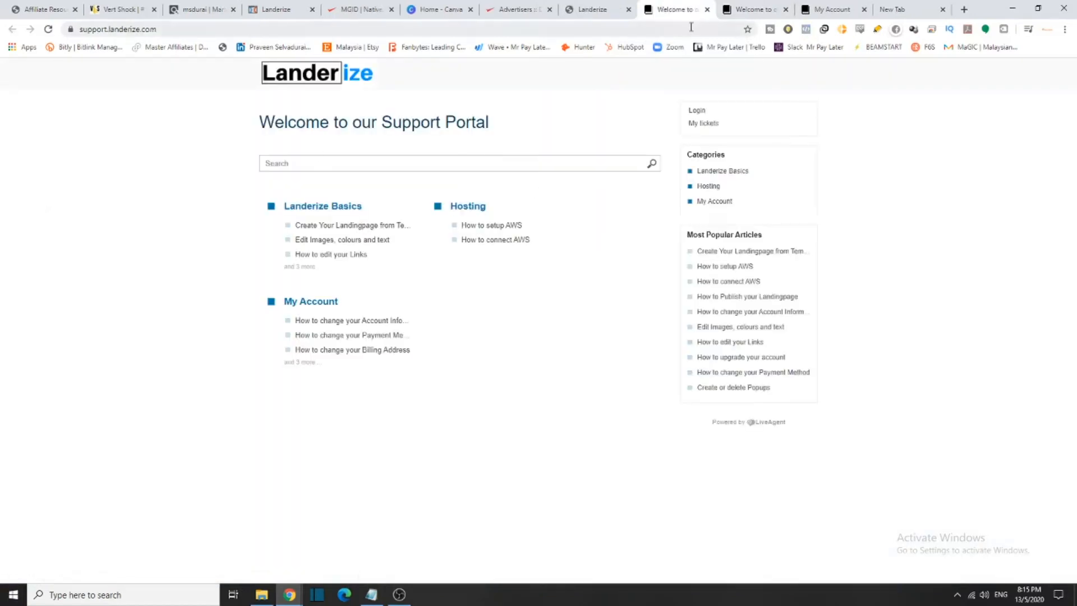
click(706, 11)
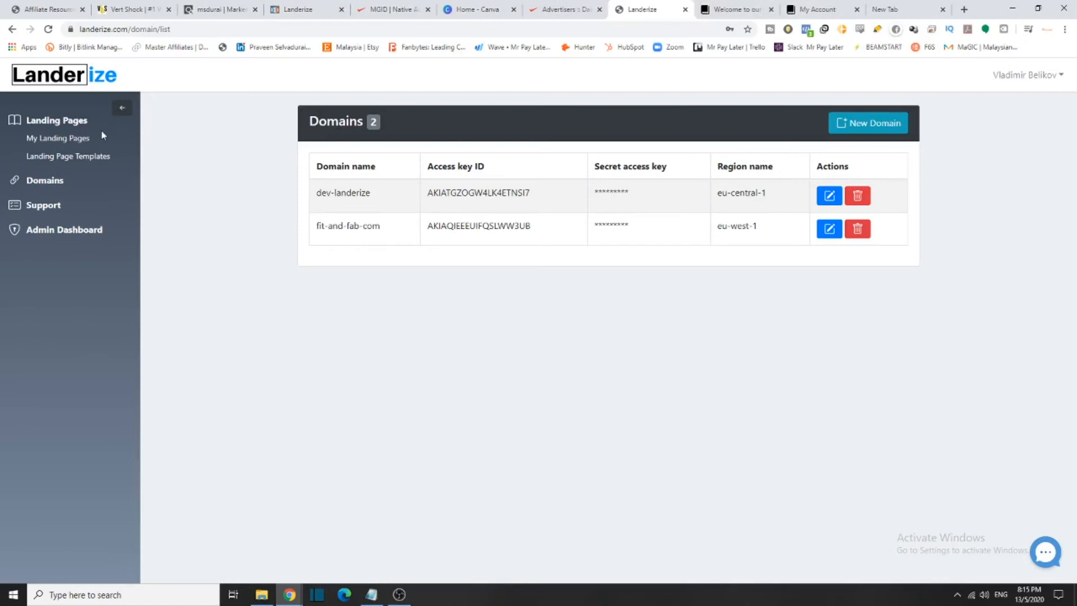
Collapse and re-expand the sidebar, then go to My Landing Pages
click(124, 107)
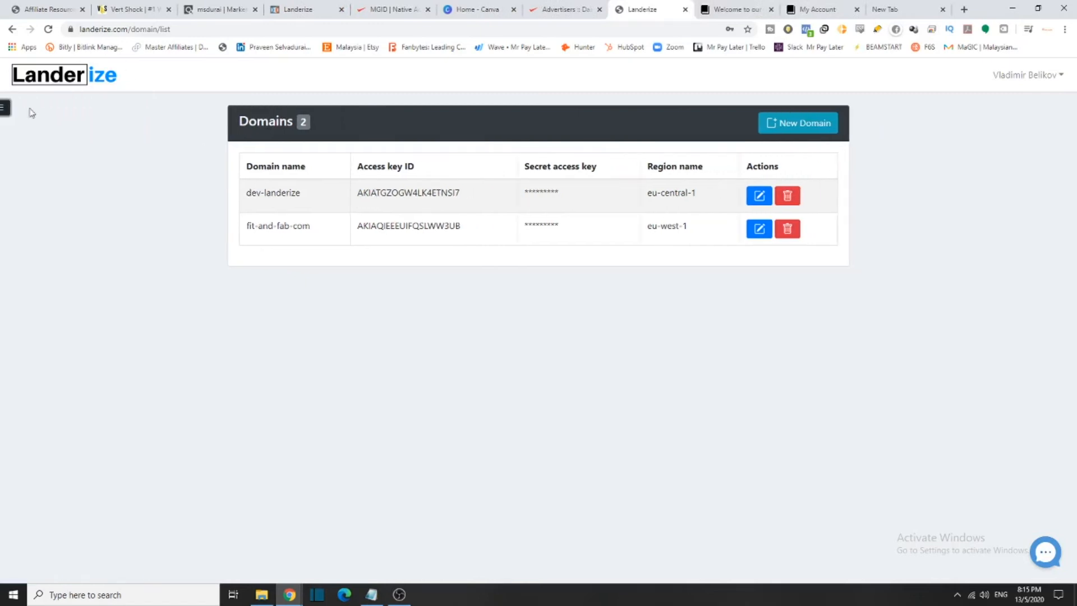
click(9, 107)
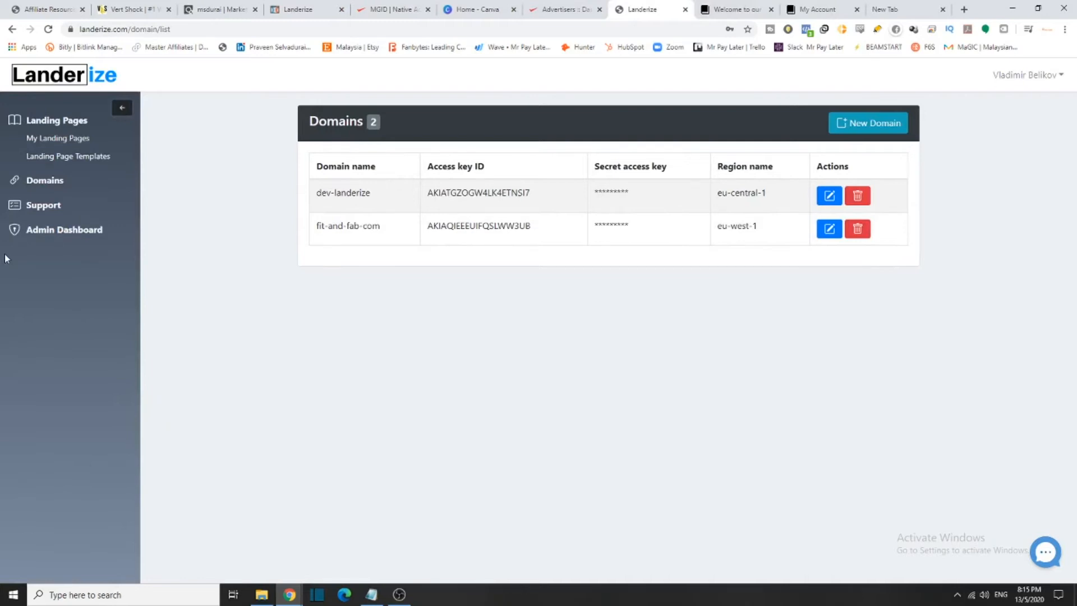
click(62, 141)
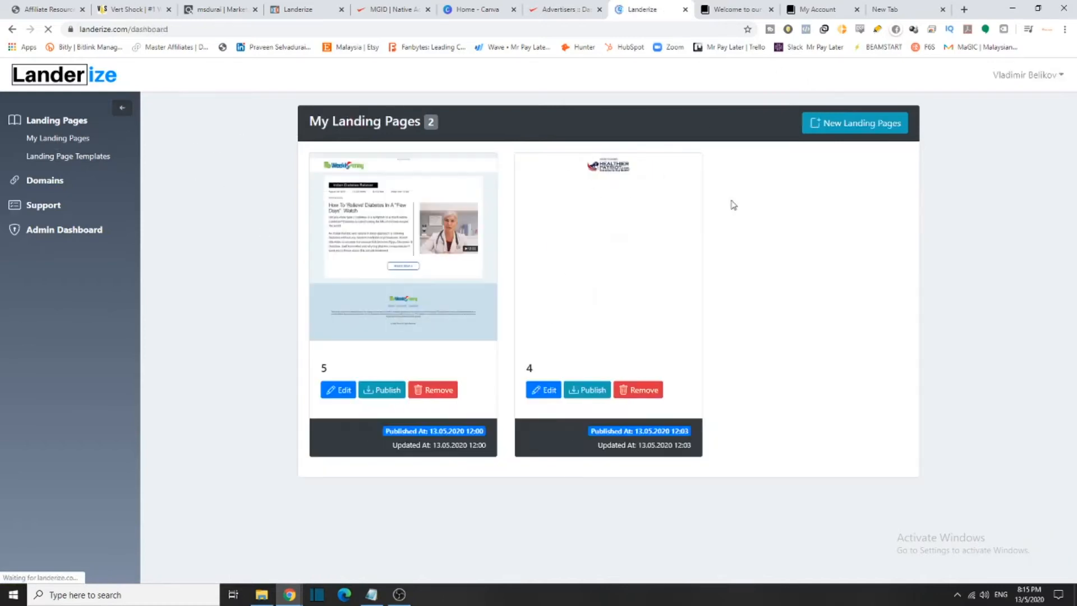
View the Landing Page Templates list, then switch to the Support Portal
click(60, 159)
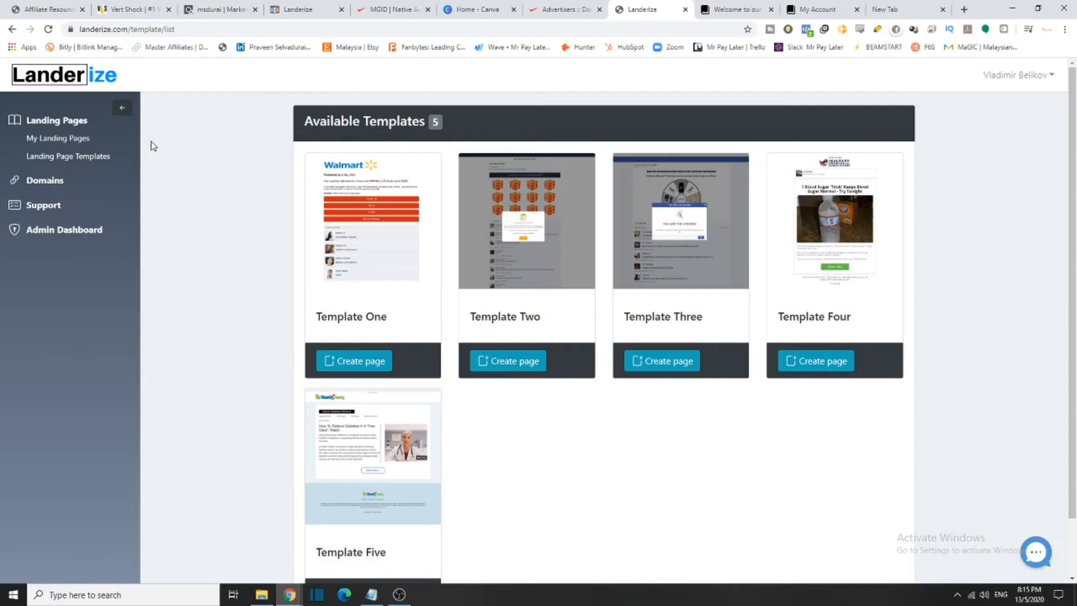
click(735, 9)
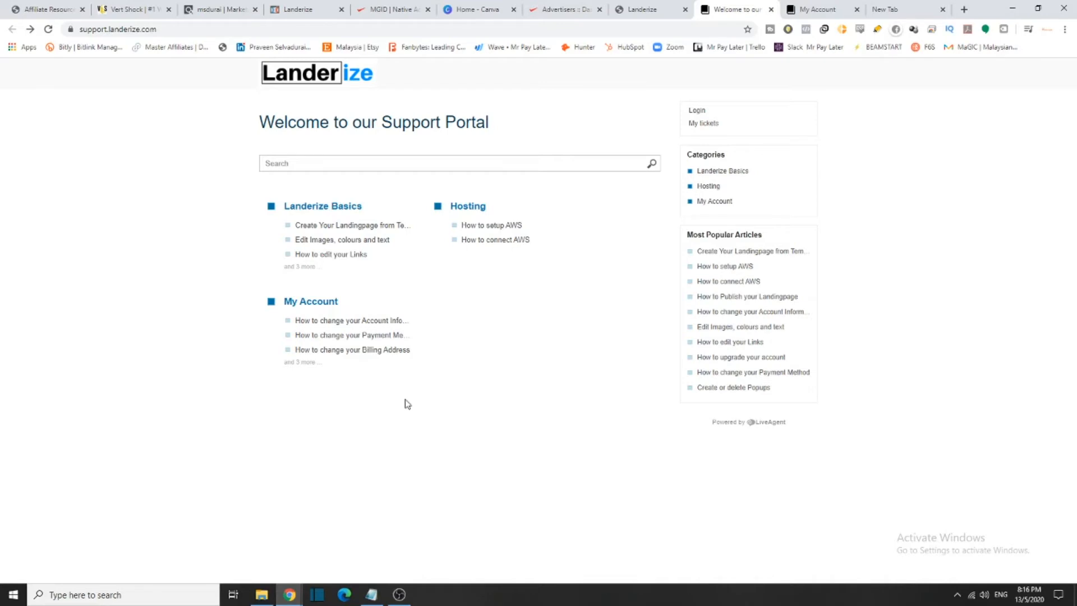
Highlight 'affiliate marketers' on the Landerize home page, then return to the template list
click(322, 3)
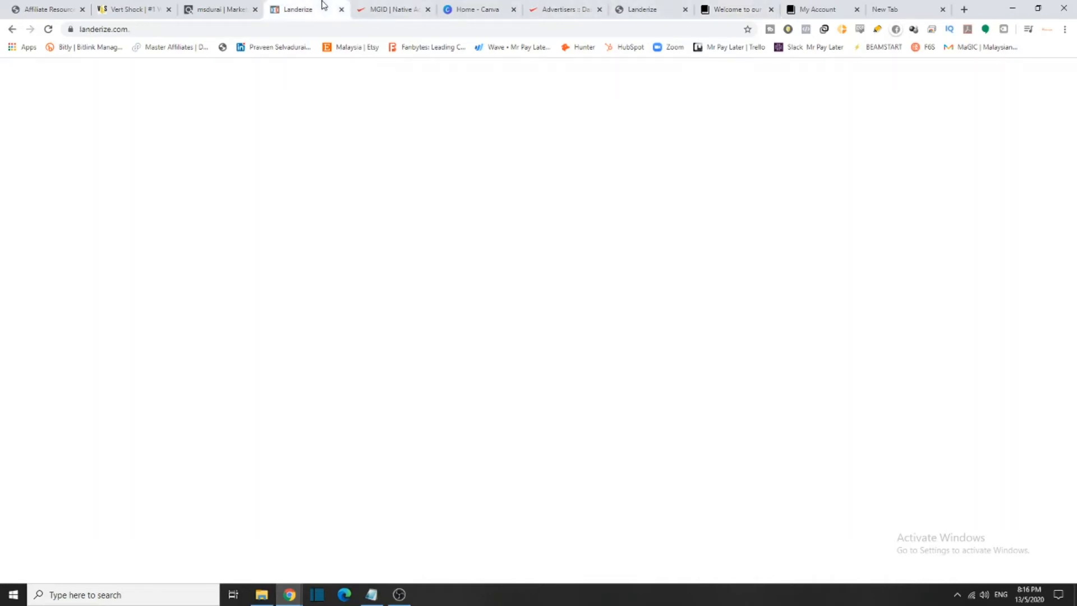
drag(742, 210, 598, 209)
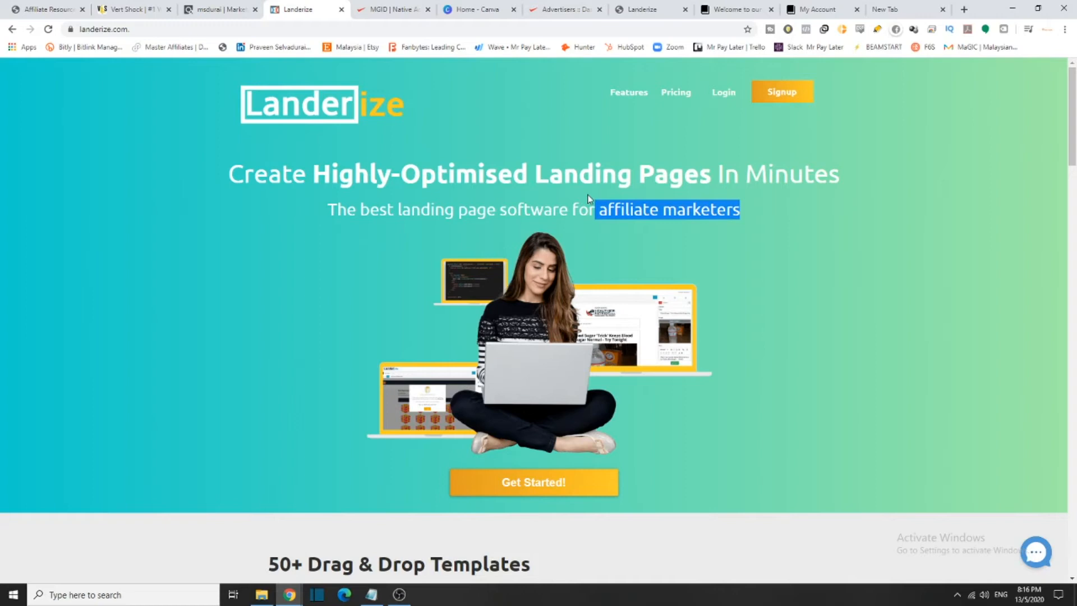
click(635, 8)
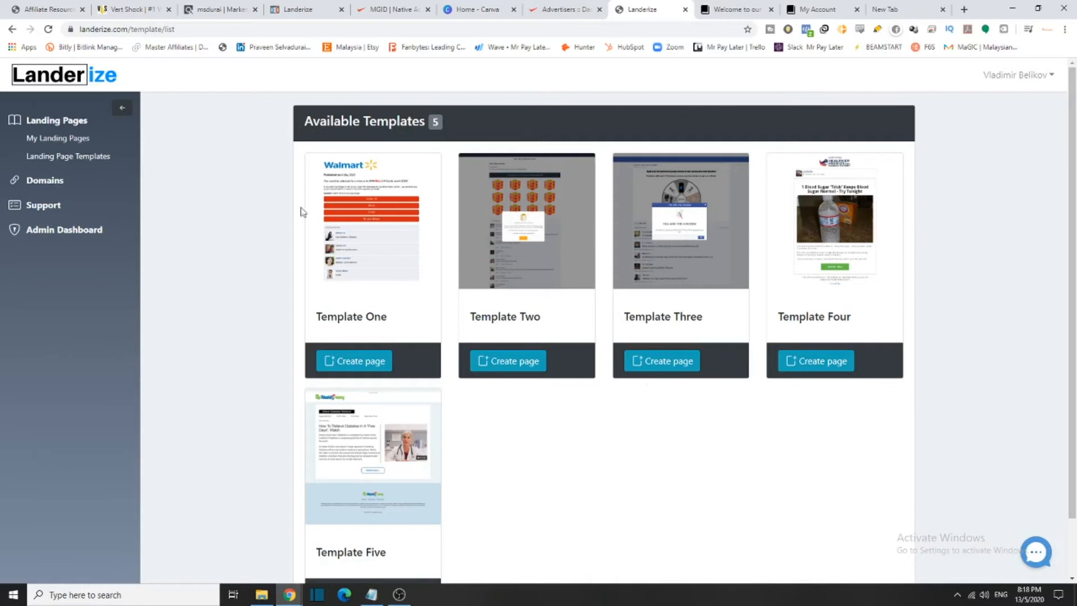
Check the VERT SHOCK heading on the Vert Shock sales page, then return to Landerize templates
scroll(456, 334, down, 2)
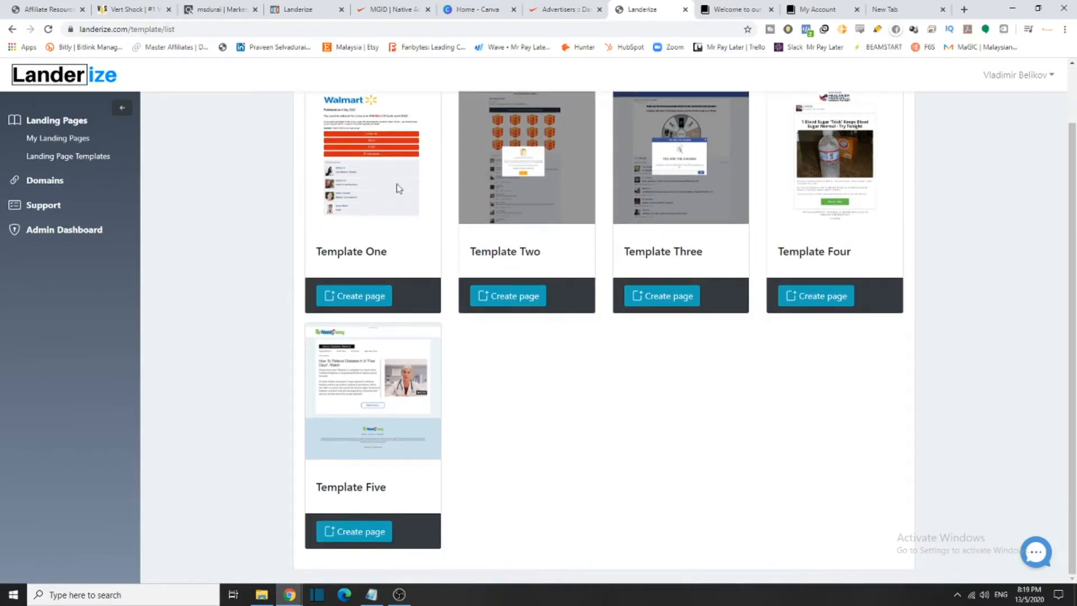
click(137, 10)
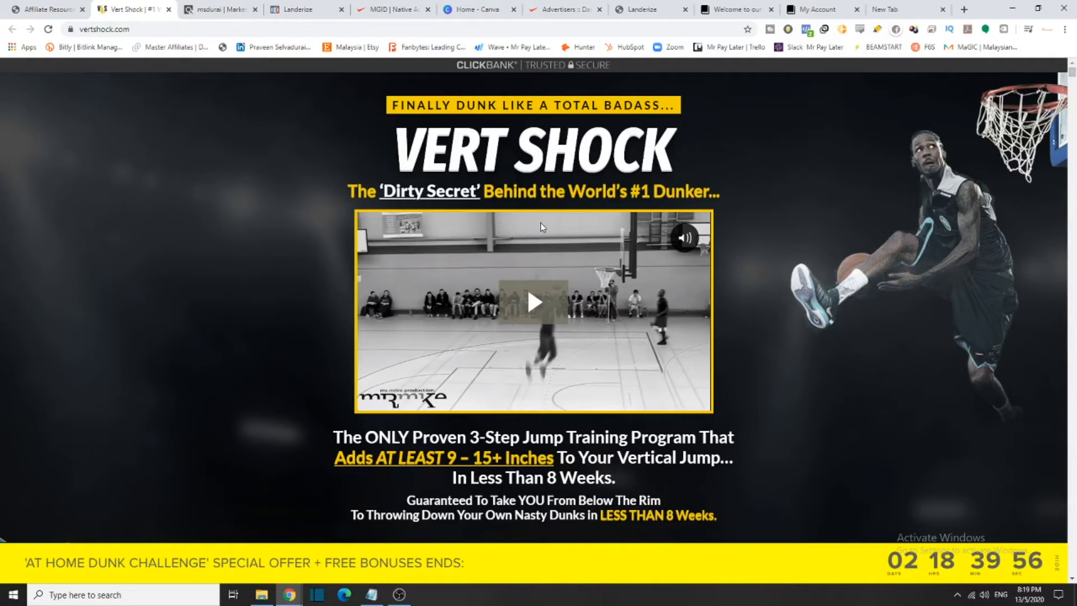
drag(395, 147, 645, 151)
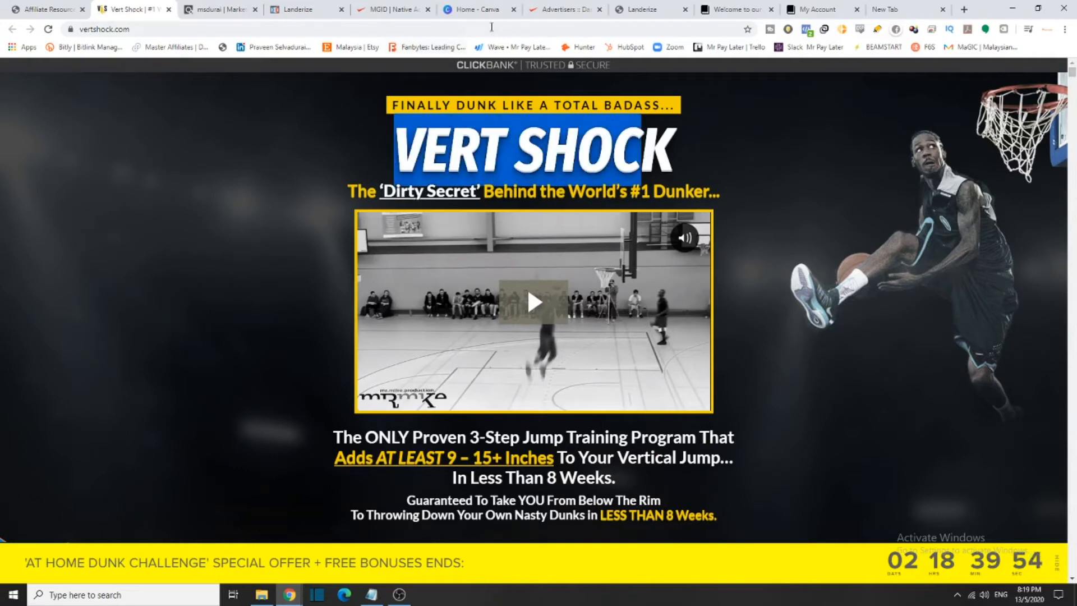
click(673, 9)
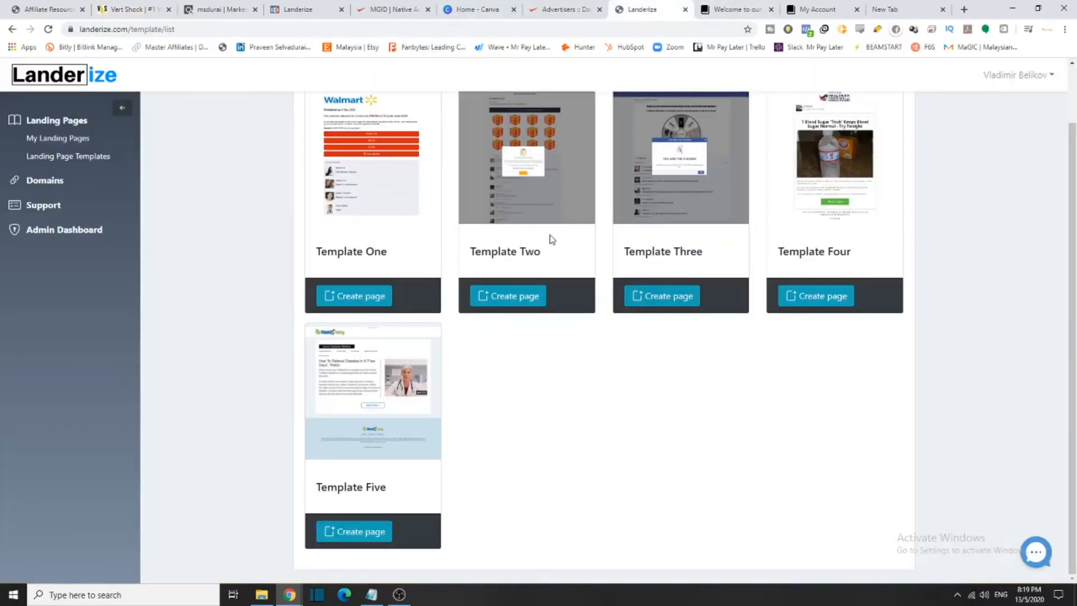
Create a landing page named 'test 1' from Template One
scroll(541, 233, up, 1)
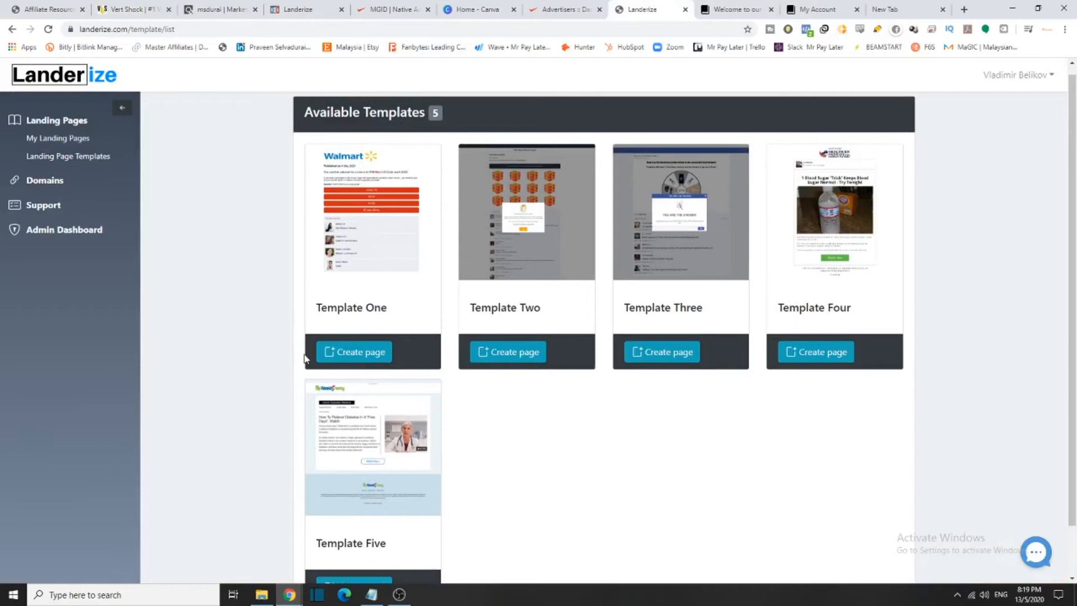
click(369, 348)
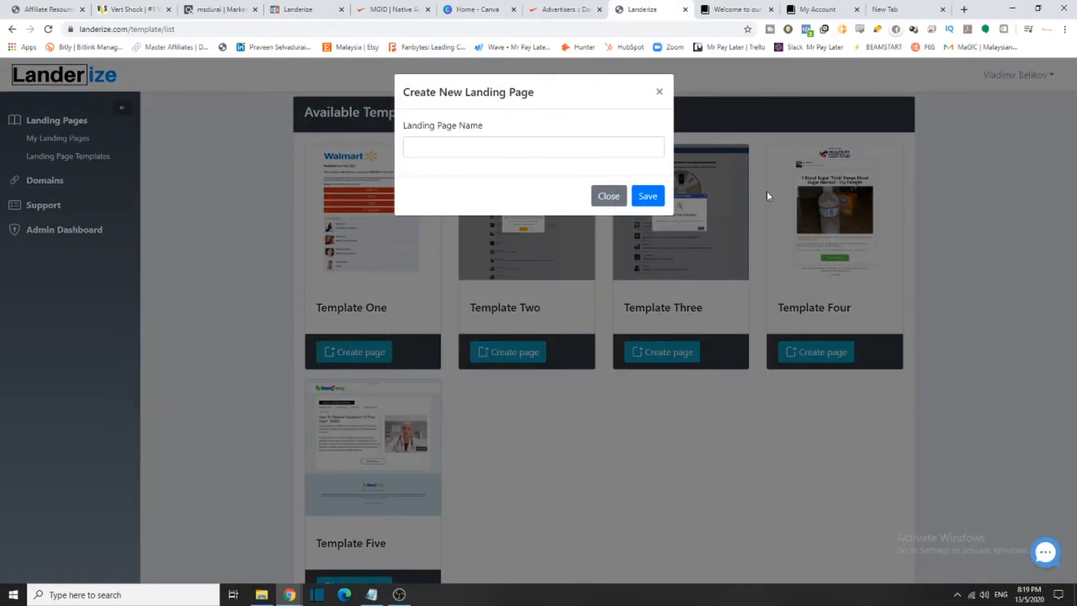
click(504, 149)
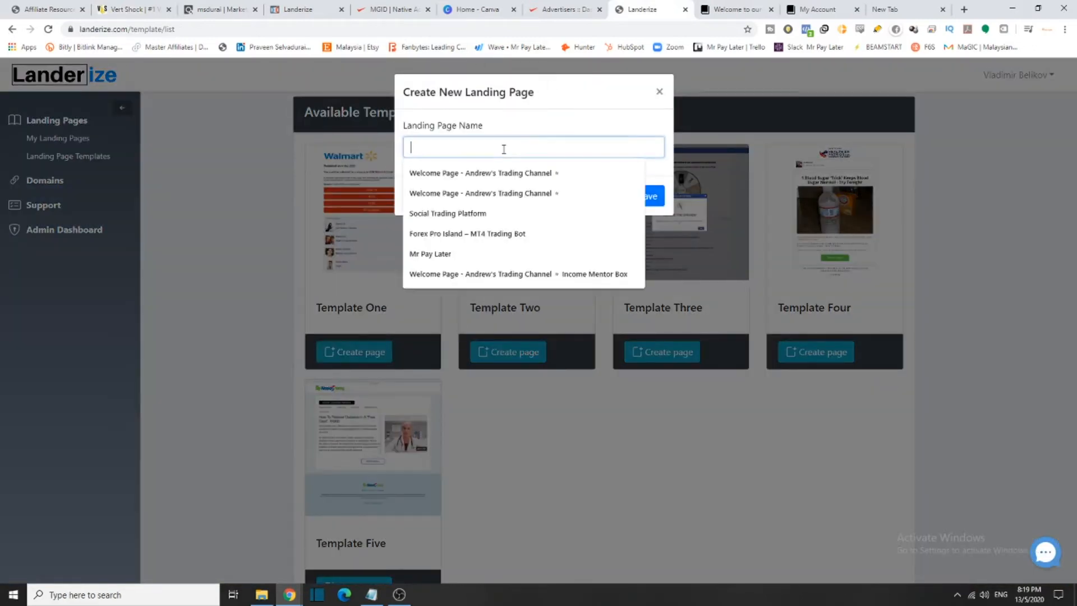
text(test)
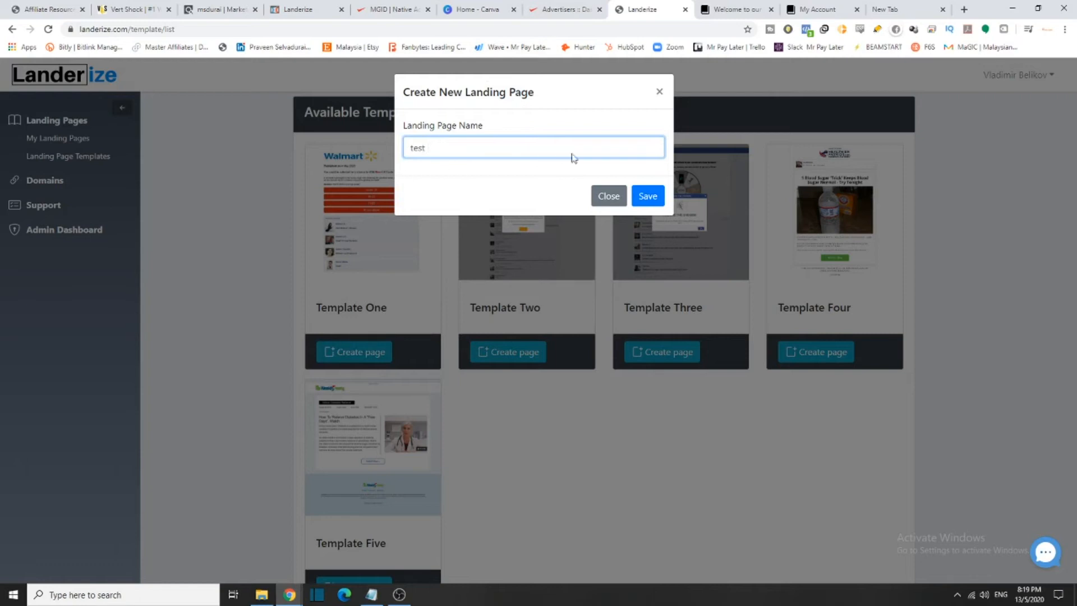
text( 1)
click(645, 198)
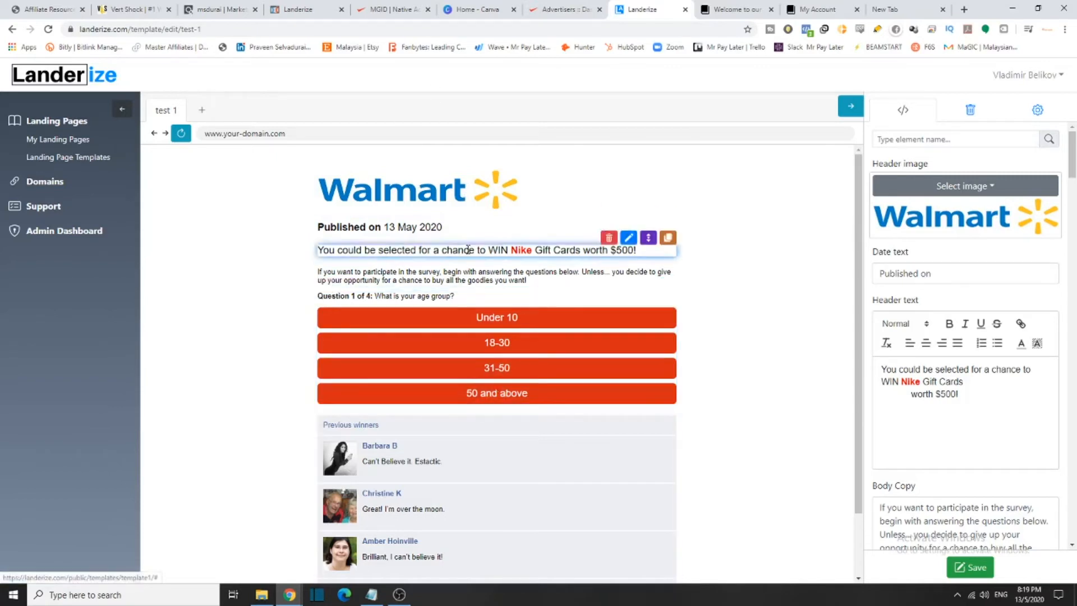
Remove the 'test 1' page from My Landing Pages
scroll(645, 213, down, 1)
drag(858, 386, 876, 326)
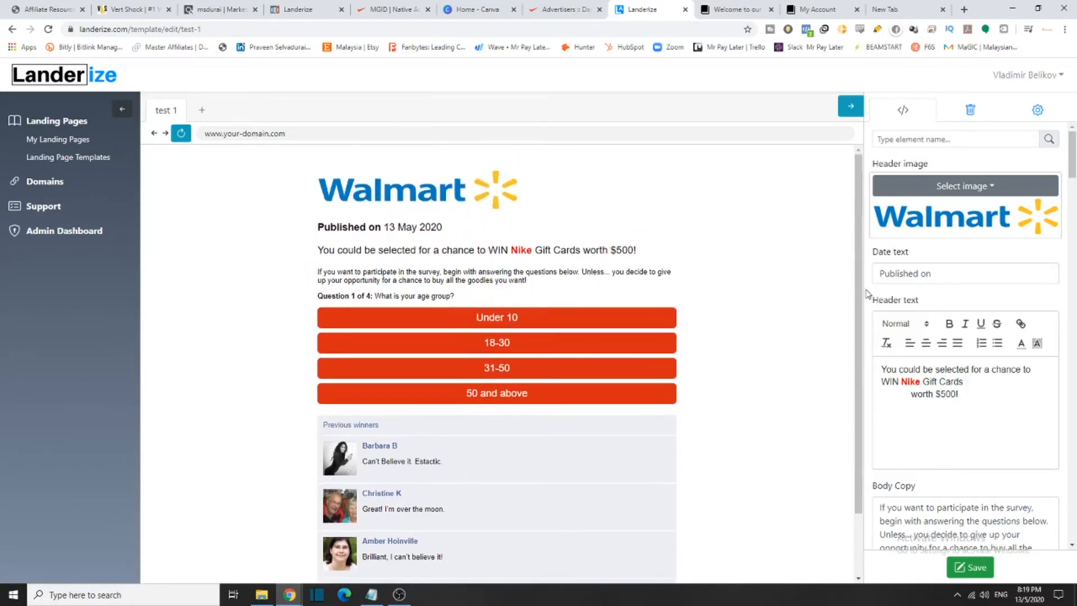
click(76, 141)
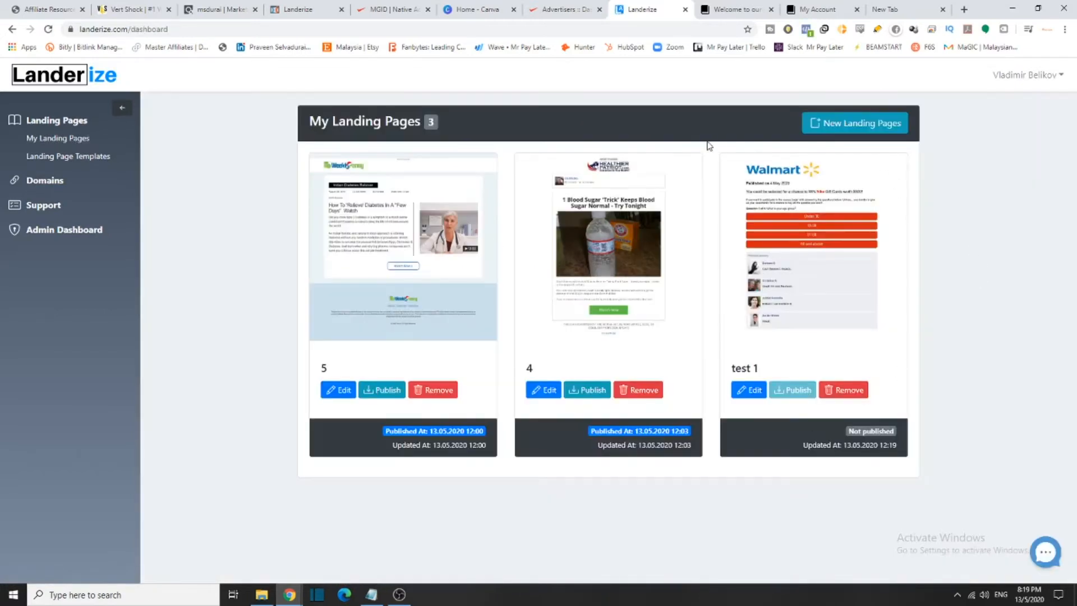
click(838, 394)
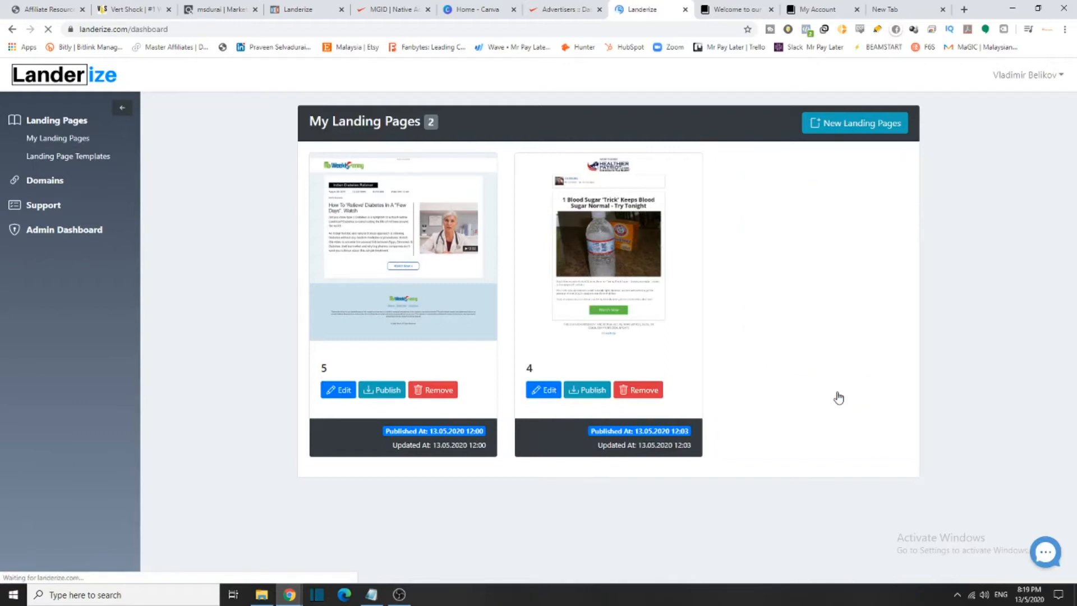
Create a landing page named 'Sample 1' from Template Five
click(96, 158)
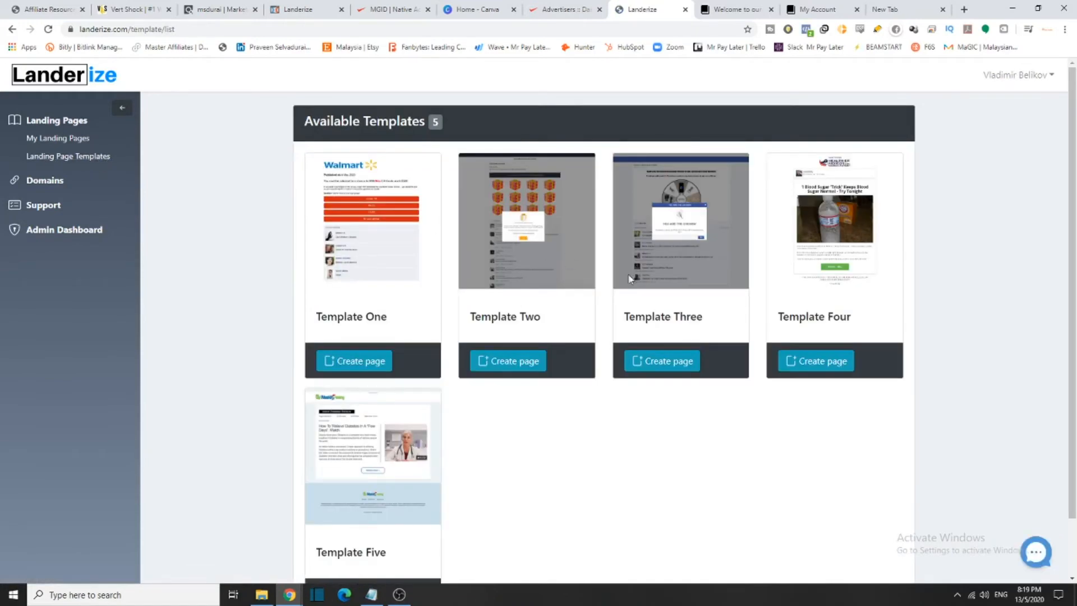
scroll(326, 450, down, 1)
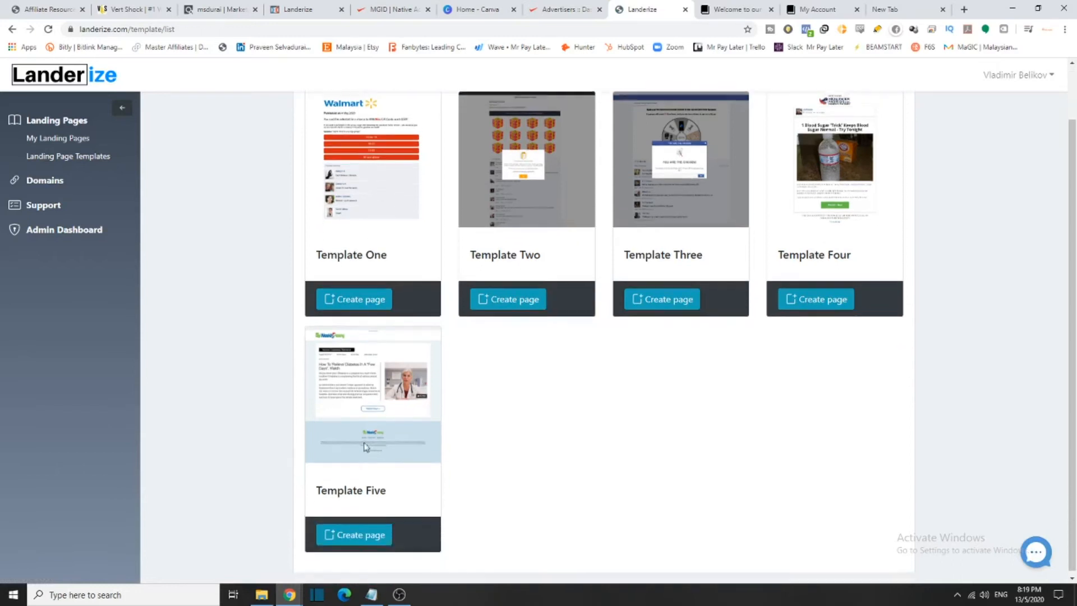
click(363, 532)
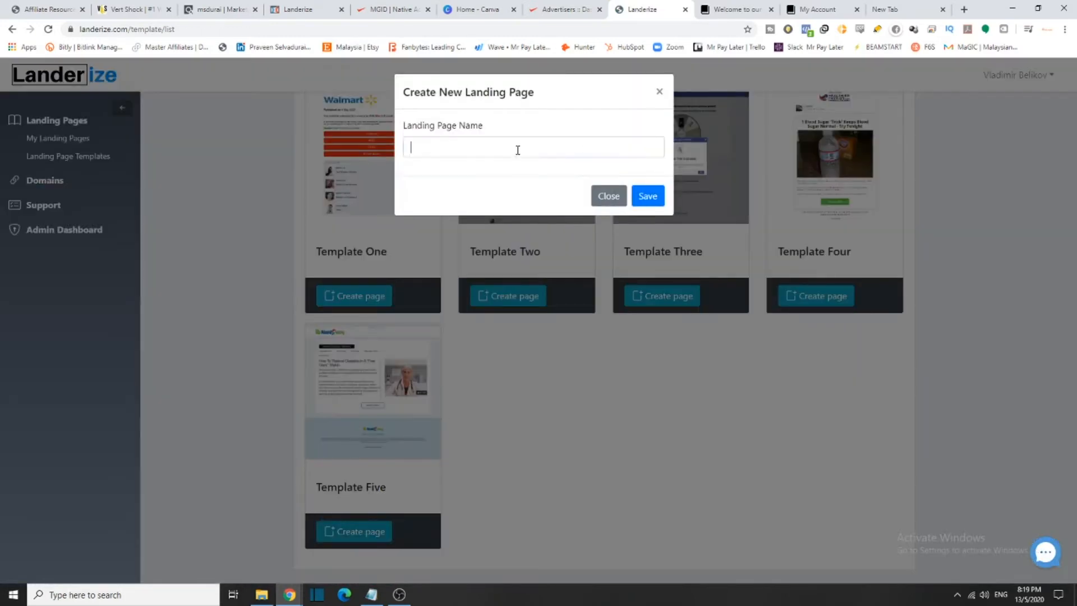
click(534, 145)
text(Sample 1)
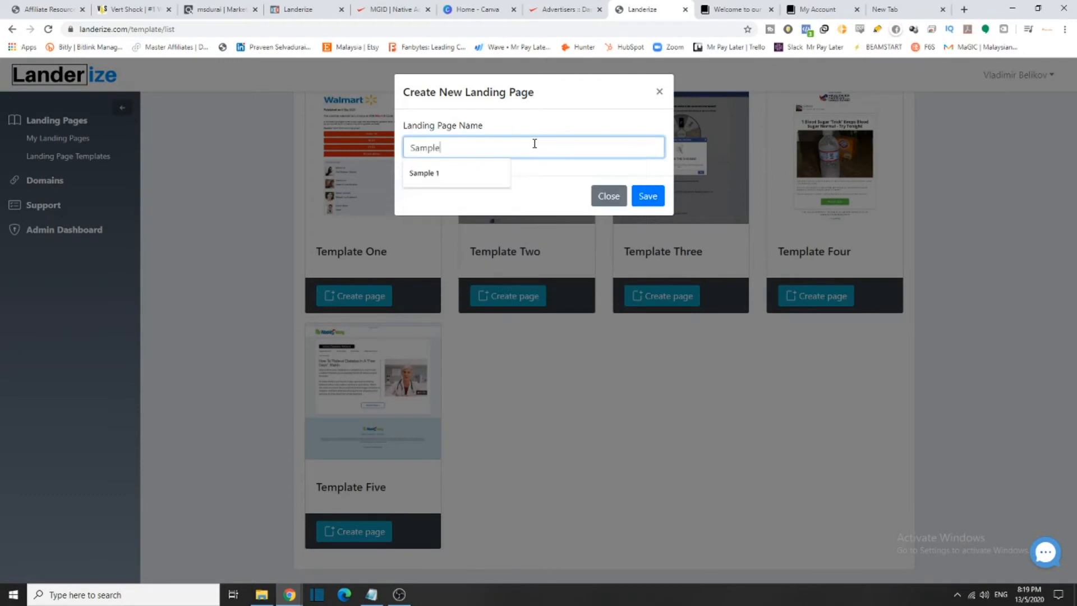
click(459, 175)
click(645, 197)
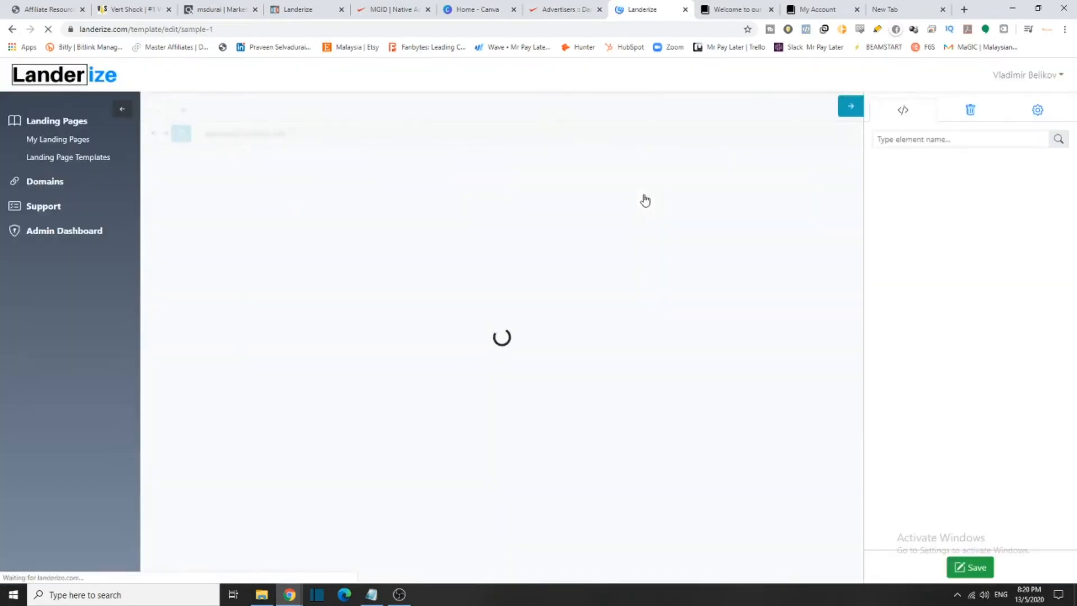
Preview the Sample 1 page publicly, then close the preview
scroll(527, 292, down, 4)
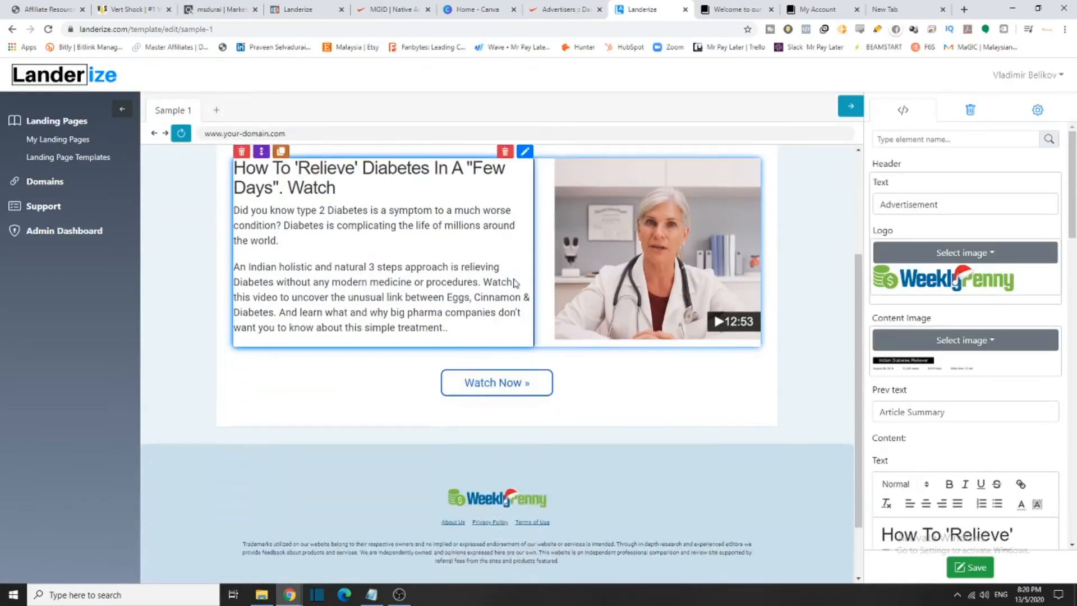
scroll(598, 351, up, 3)
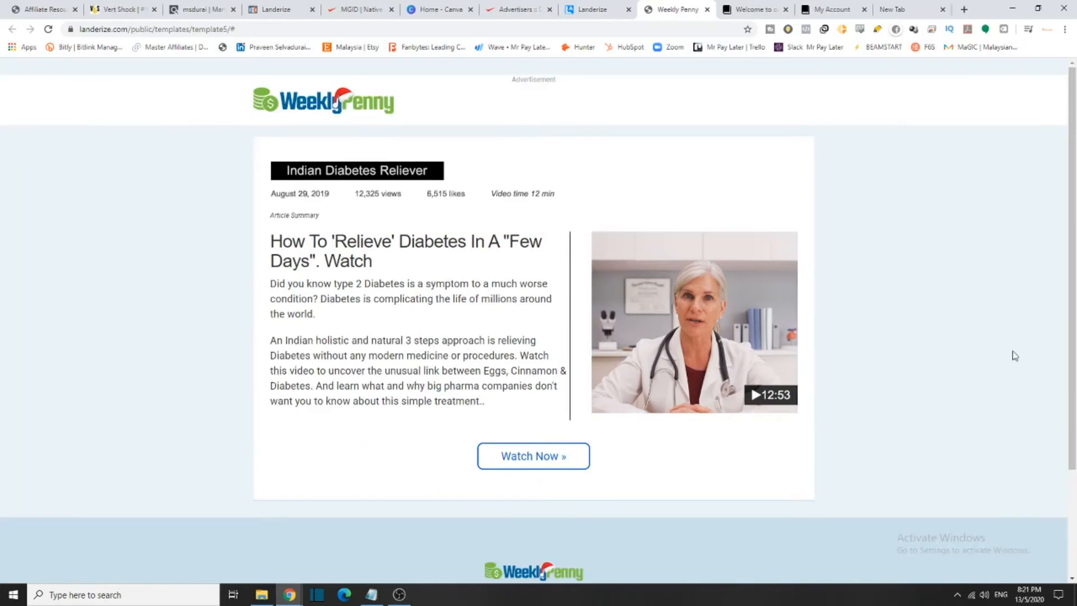
click(707, 9)
scroll(701, 336, down, 1)
scroll(961, 399, down, 8)
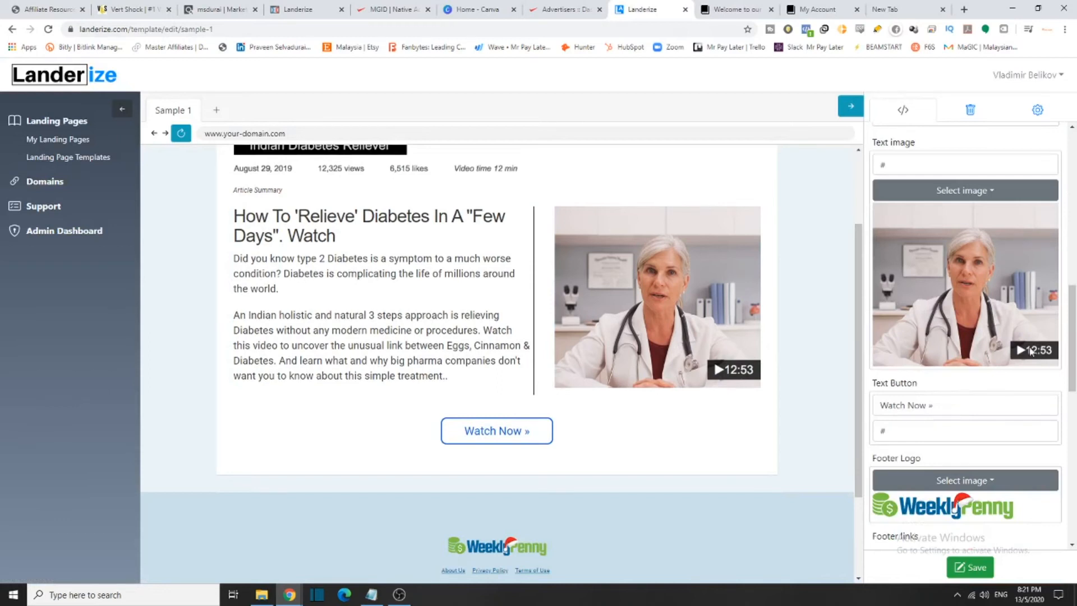
click(718, 372)
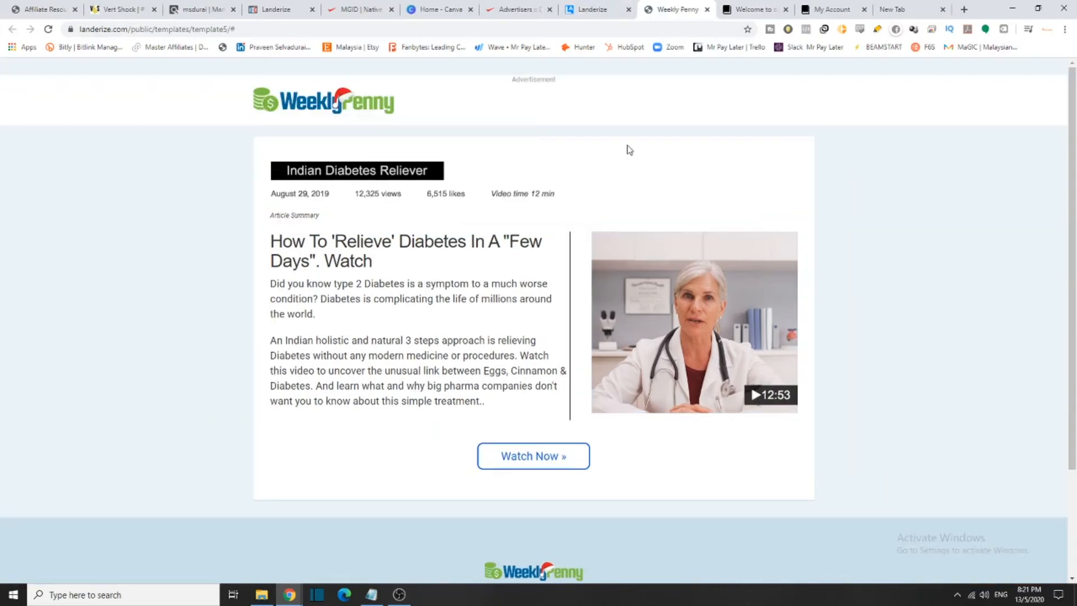
click(707, 8)
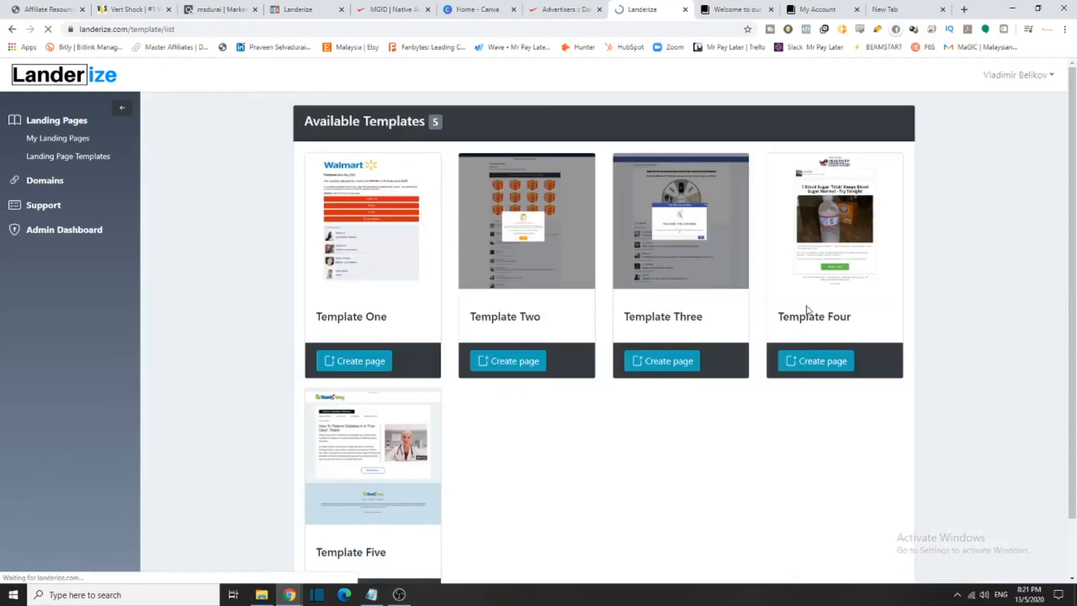
Create a landing page named 'sample 2' from Template Four
click(834, 361)
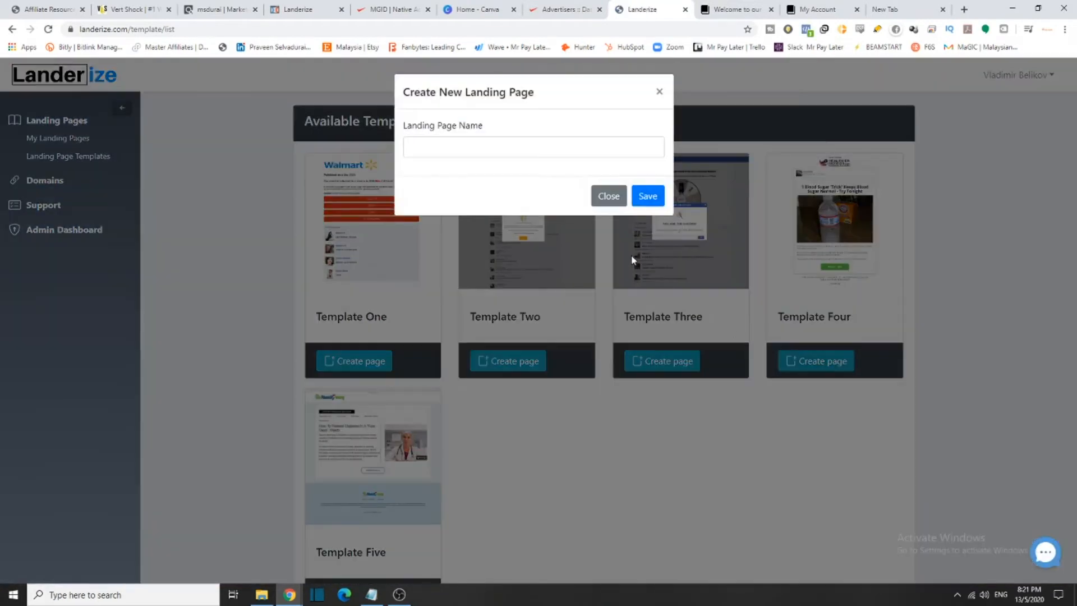
click(432, 155)
text(sample 21)
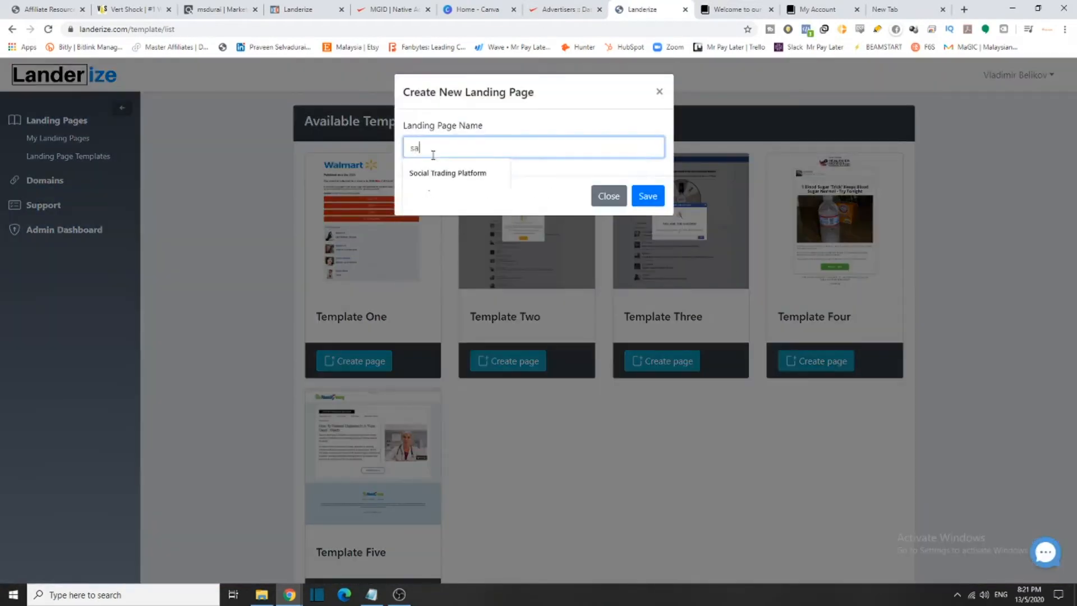
key(Return)
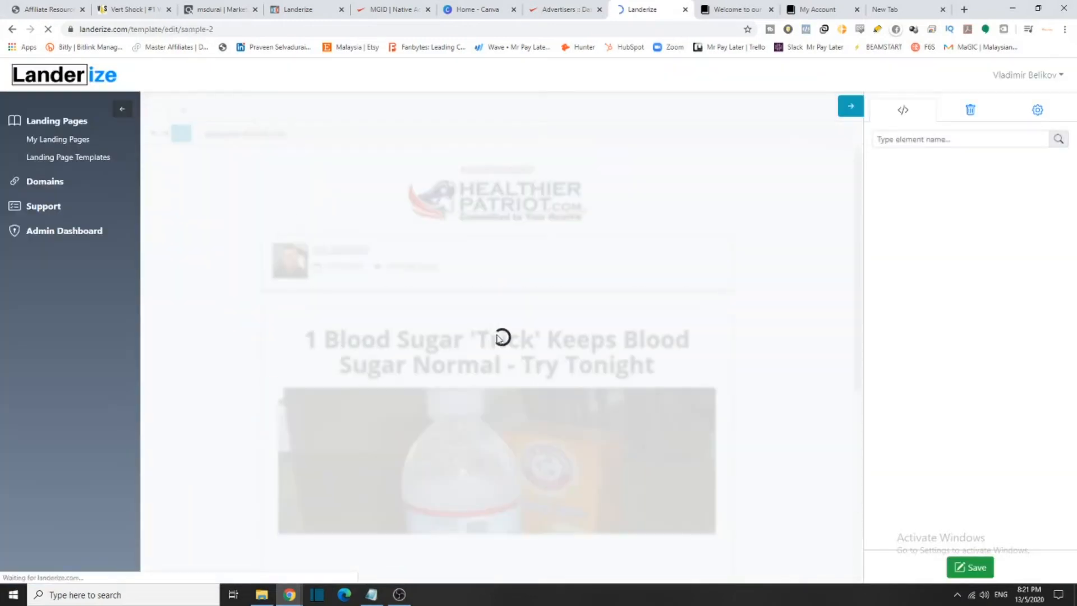
Look over the new page, then return to My Landing Pages, now listing four pages
scroll(501, 229, down, 5)
scroll(501, 230, down, 1)
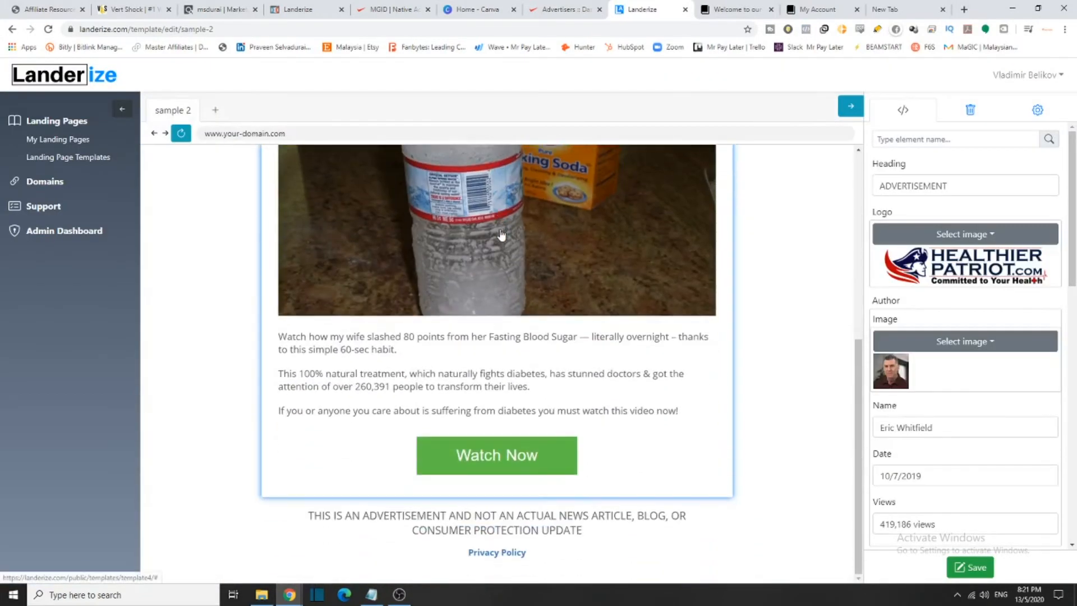
scroll(475, 298, up, 1)
scroll(476, 298, up, 4)
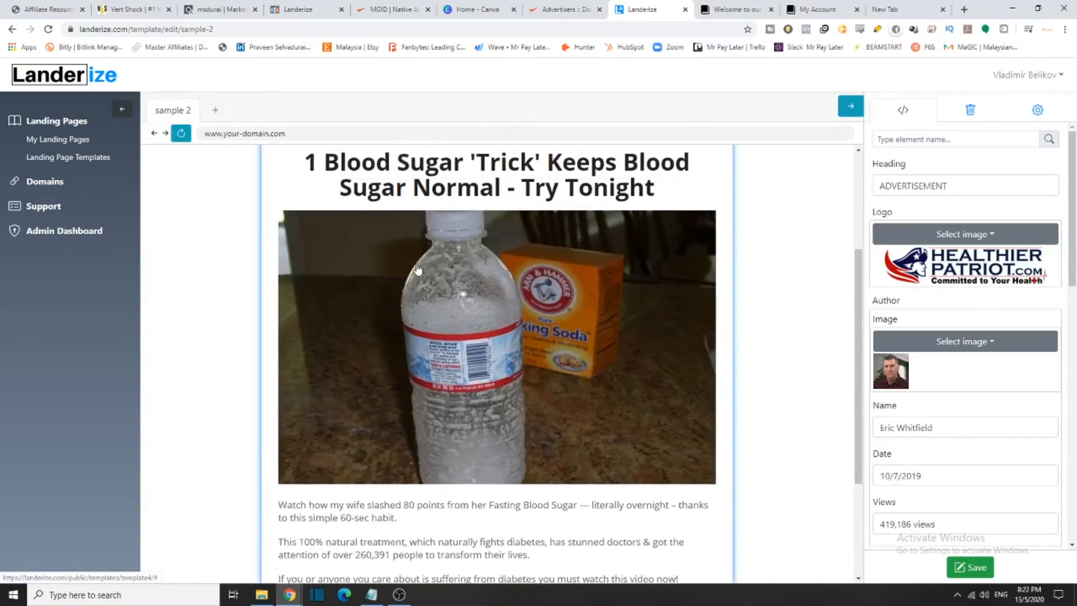
scroll(361, 328, down, 7)
scroll(575, 426, up, 6)
scroll(575, 426, up, 1)
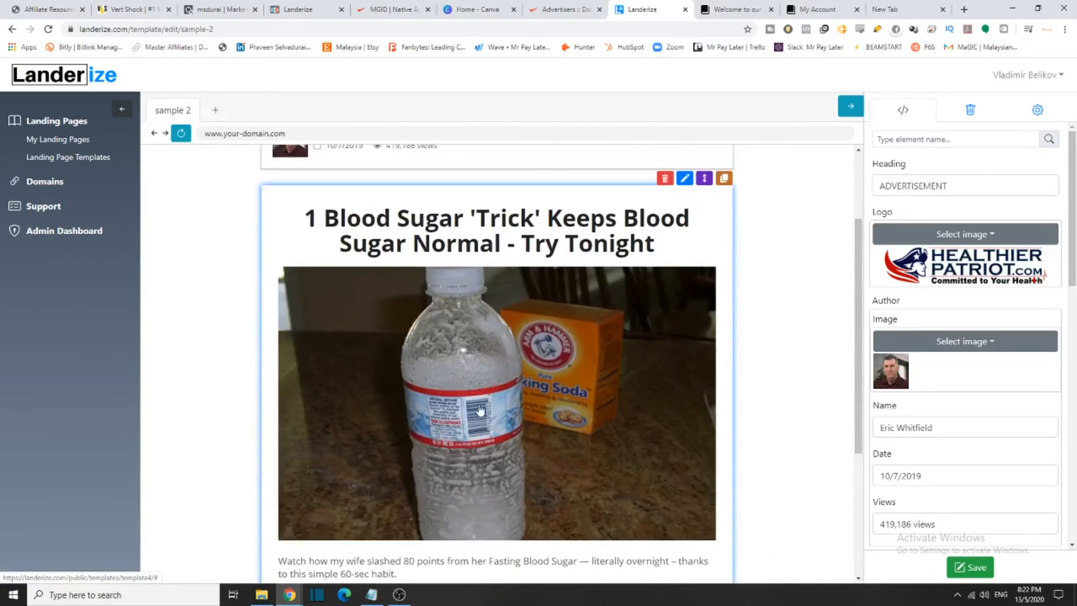
scroll(469, 374, down, 4)
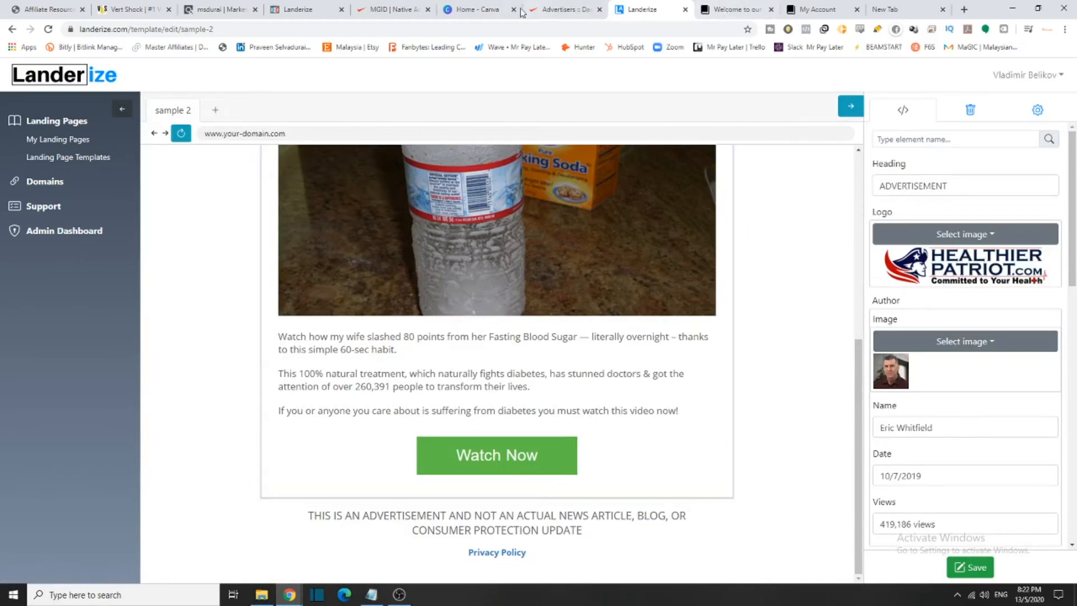
click(67, 140)
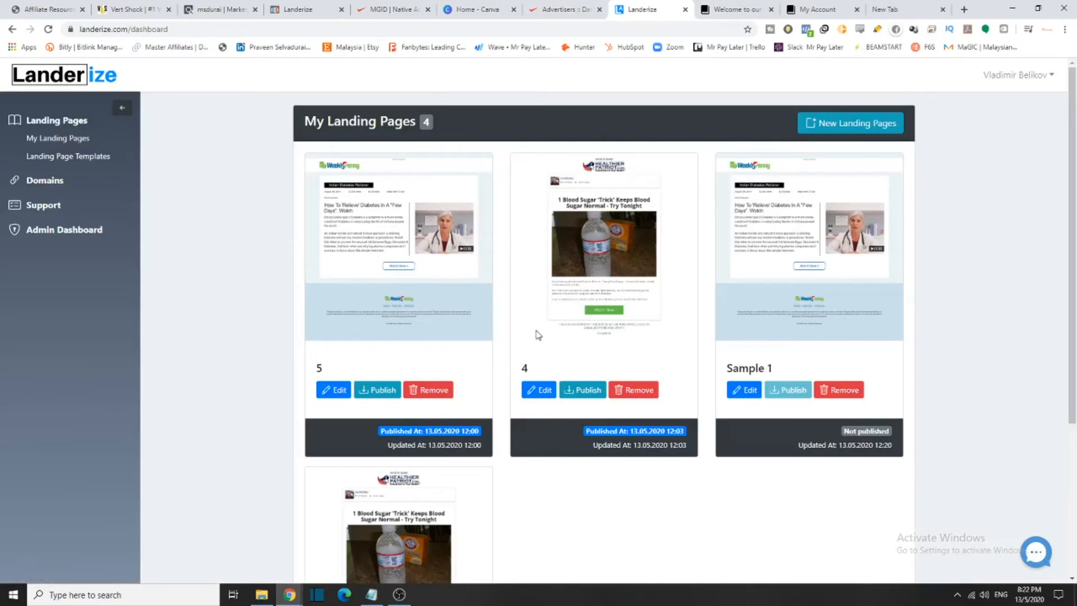
Leave landing page 4, return to My Landing Pages and open sample 2 for editing
click(536, 391)
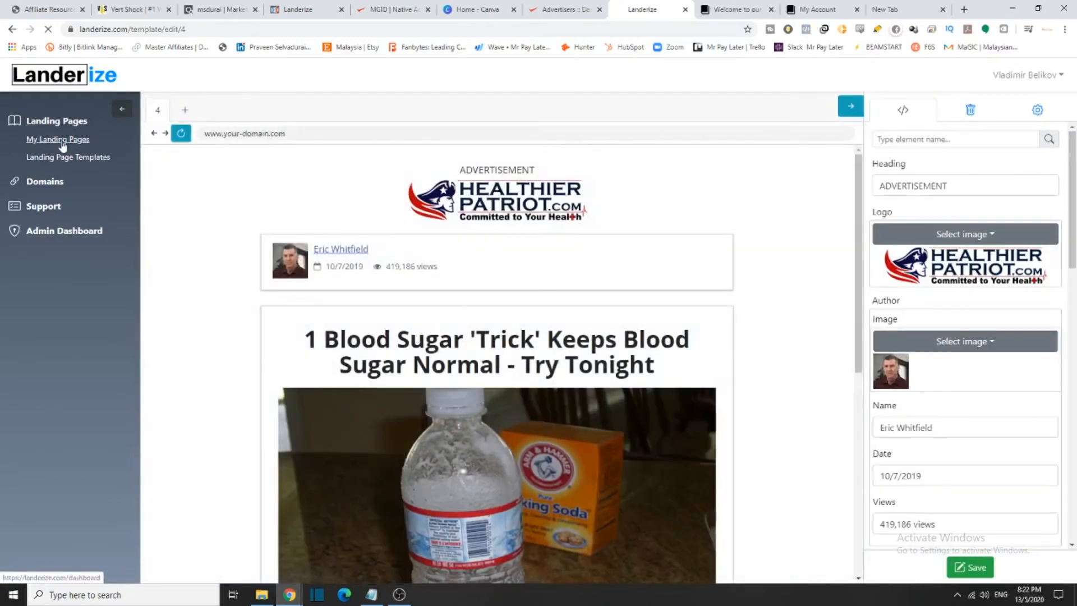
click(58, 139)
scroll(601, 405, down, 4)
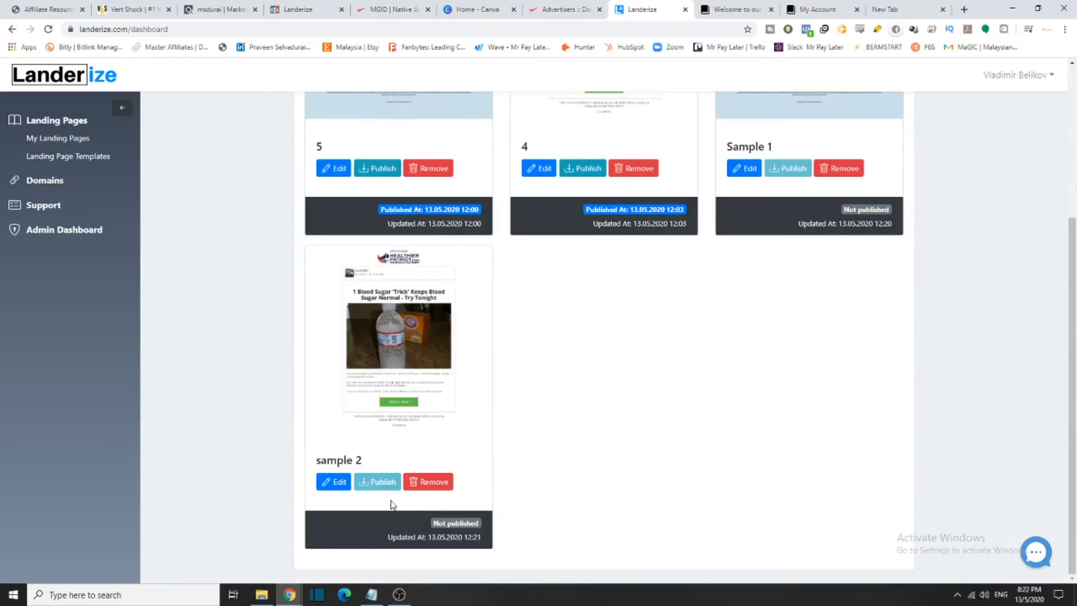
click(335, 481)
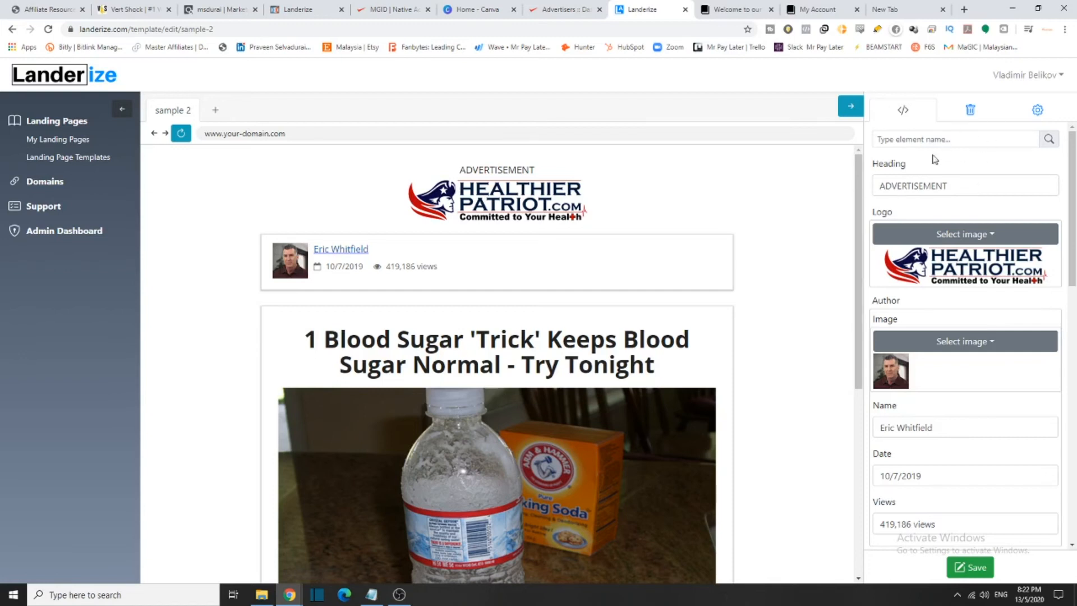
Delete the ADVERTISEMENT heading so the Healthier Patriot logo tops the sample 2 page
mouse_move(595, 194)
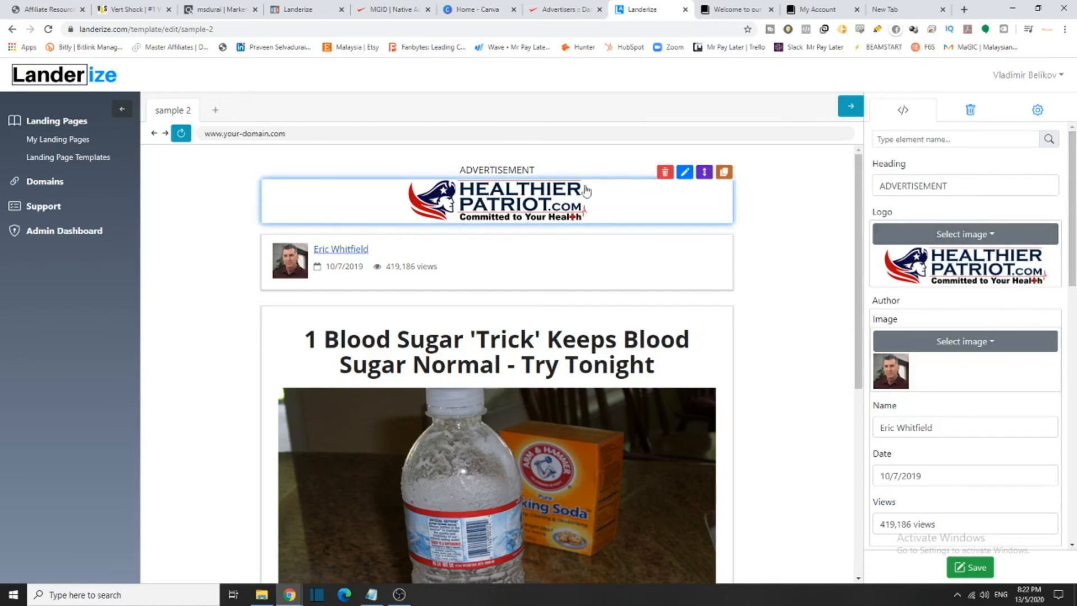
mouse_move(1072, 208)
mouse_down()
mouse_move(1075, 470)
mouse_move(1071, 194)
mouse_up()
click(490, 165)
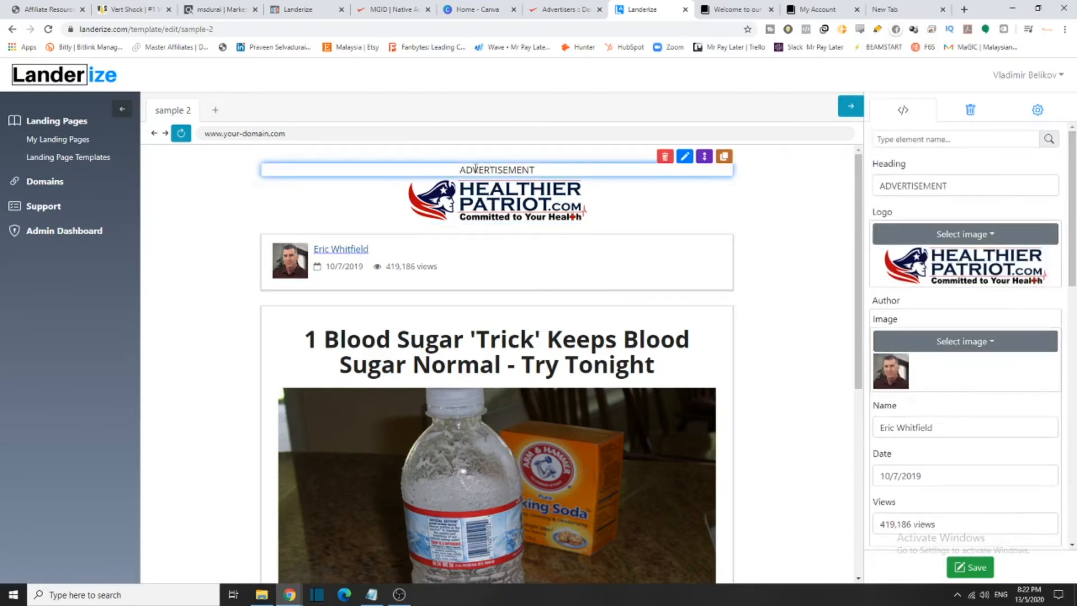
click(683, 161)
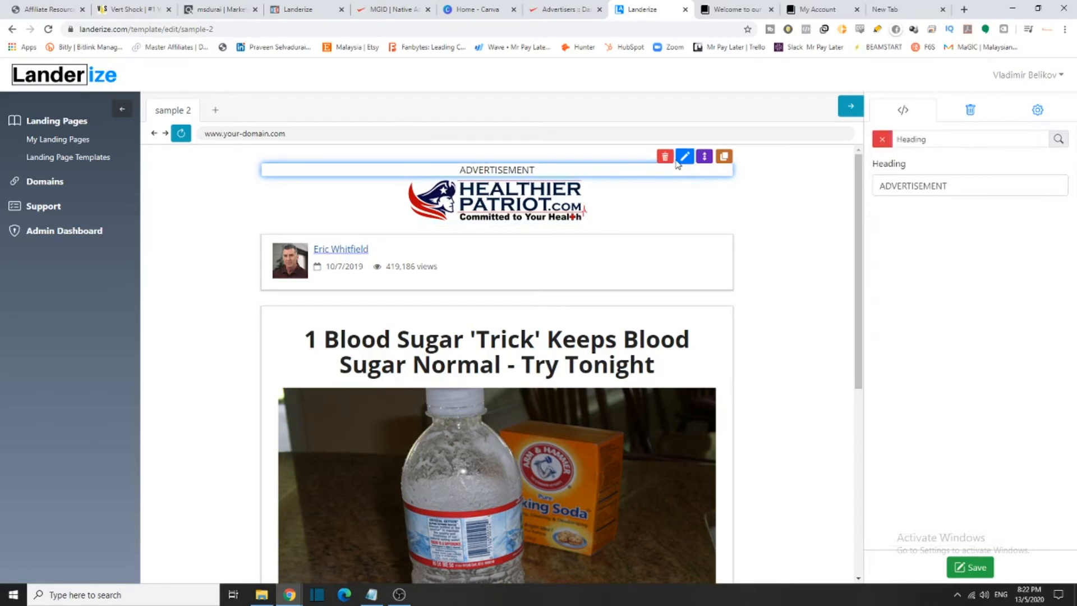
click(665, 158)
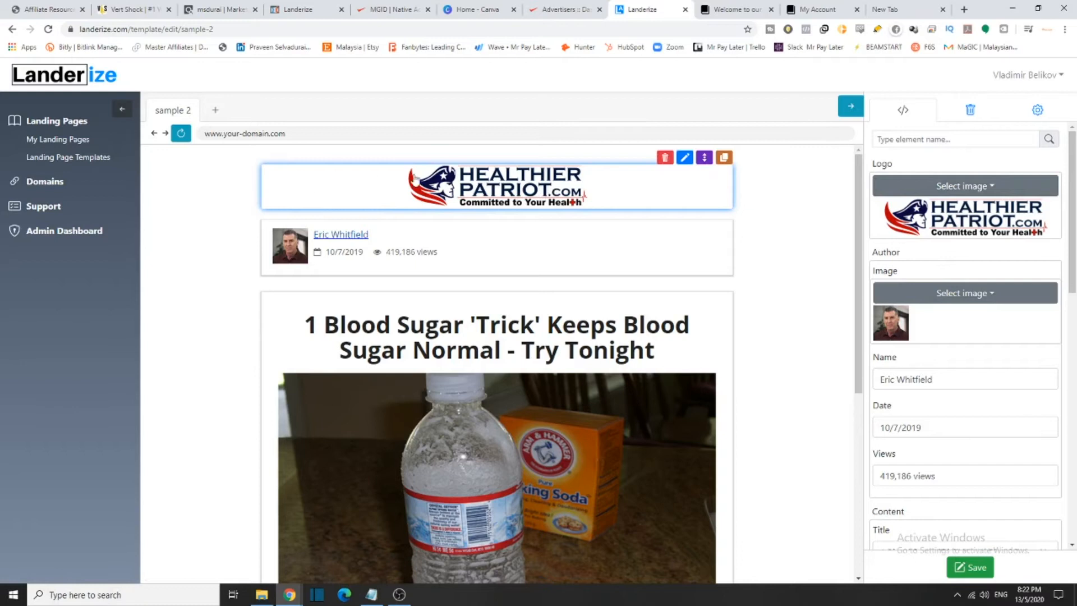
scroll(548, 205, down, 6)
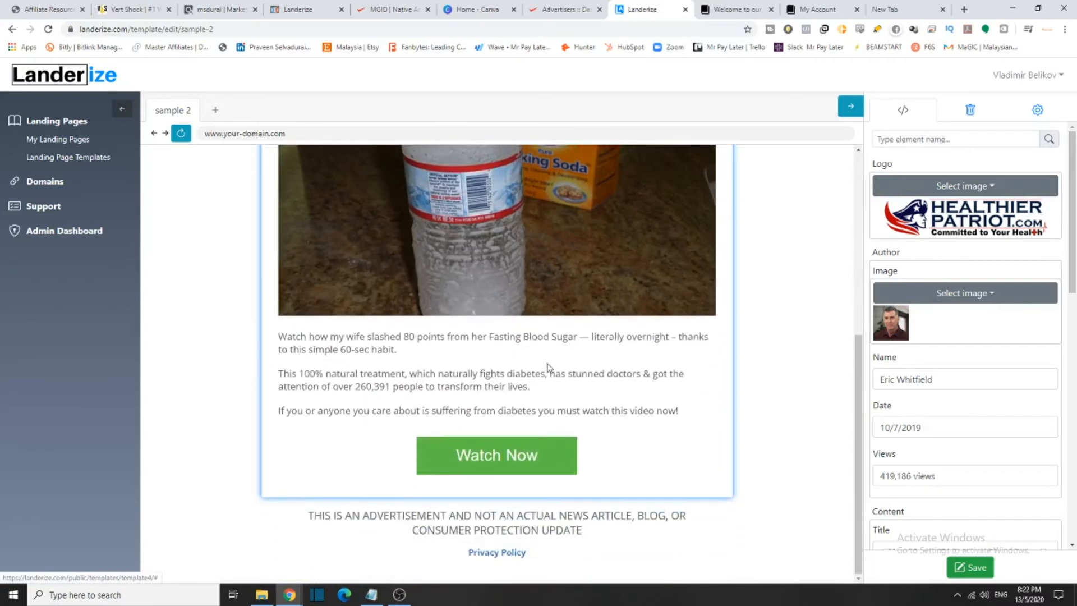
scroll(584, 463, up, 5)
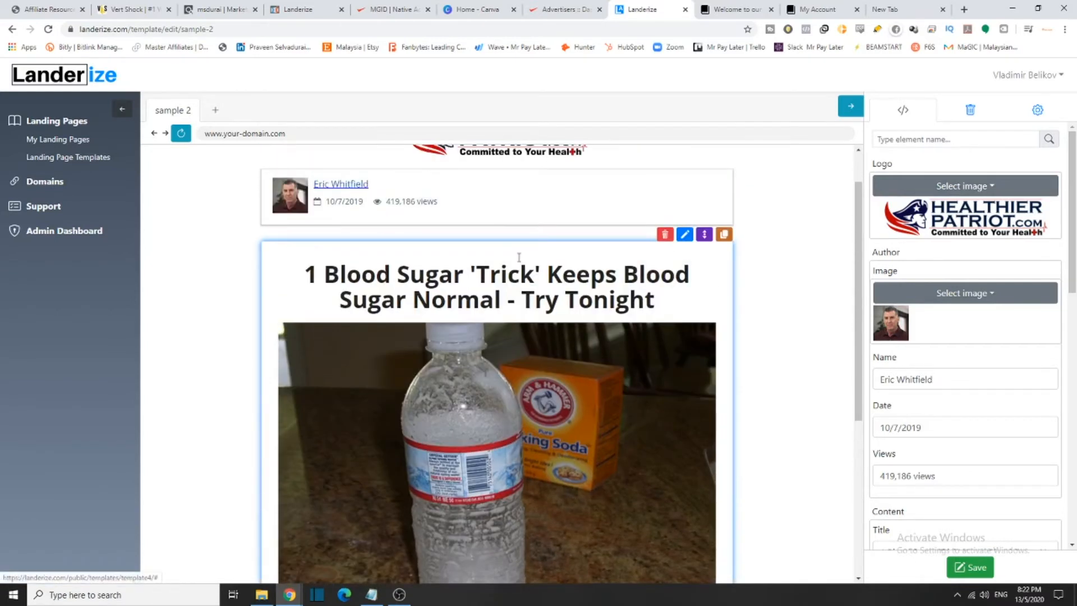
scroll(516, 235, up, 1)
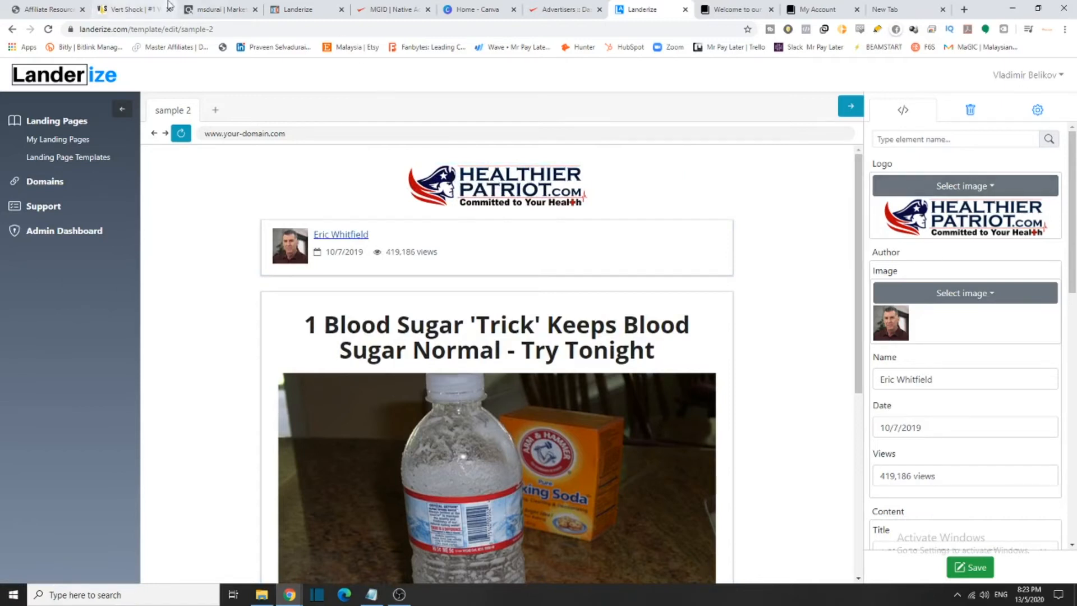
Save the first 728x90 'Think You Can't Dunk? Think Again...' banner to the Desktop as A.jpg
click(47, 9)
scroll(531, 334, down, 10)
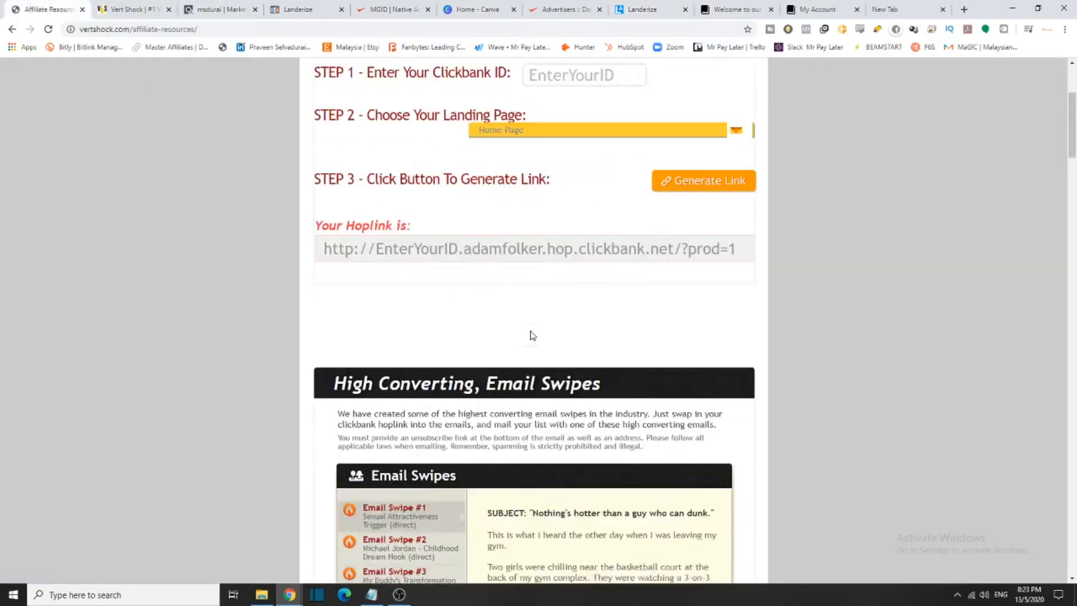
scroll(531, 330, down, 15)
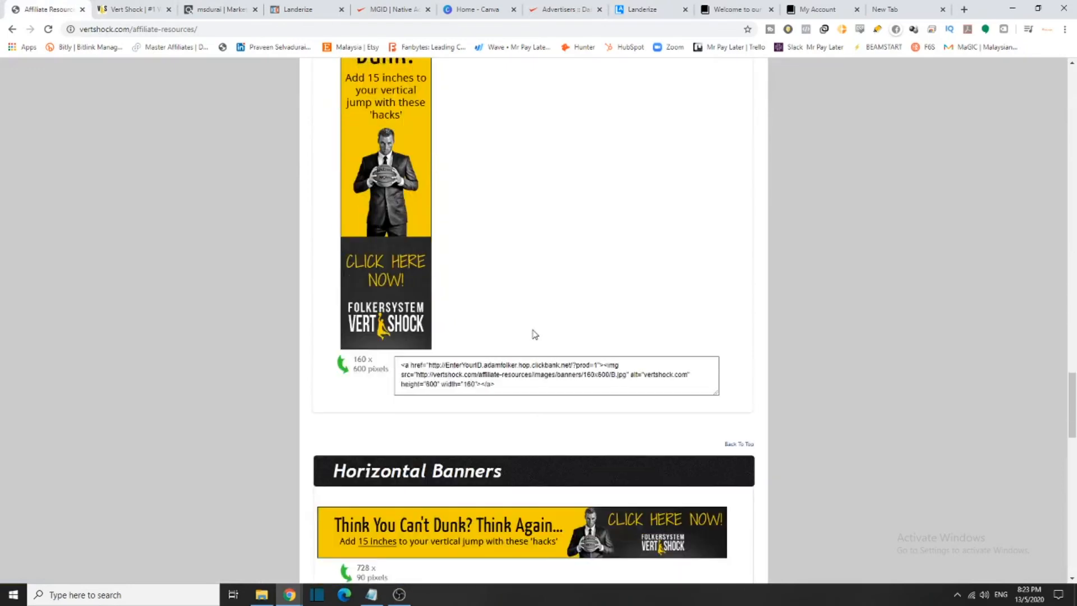
scroll(532, 333, up, 1)
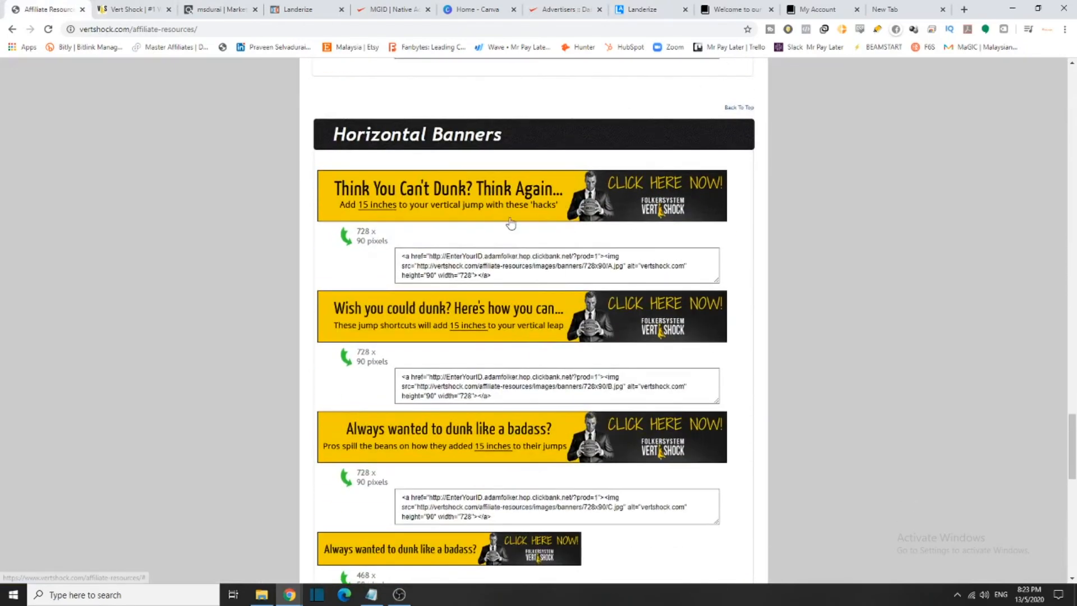
scroll(504, 227, down, 10)
scroll(529, 231, up, 10)
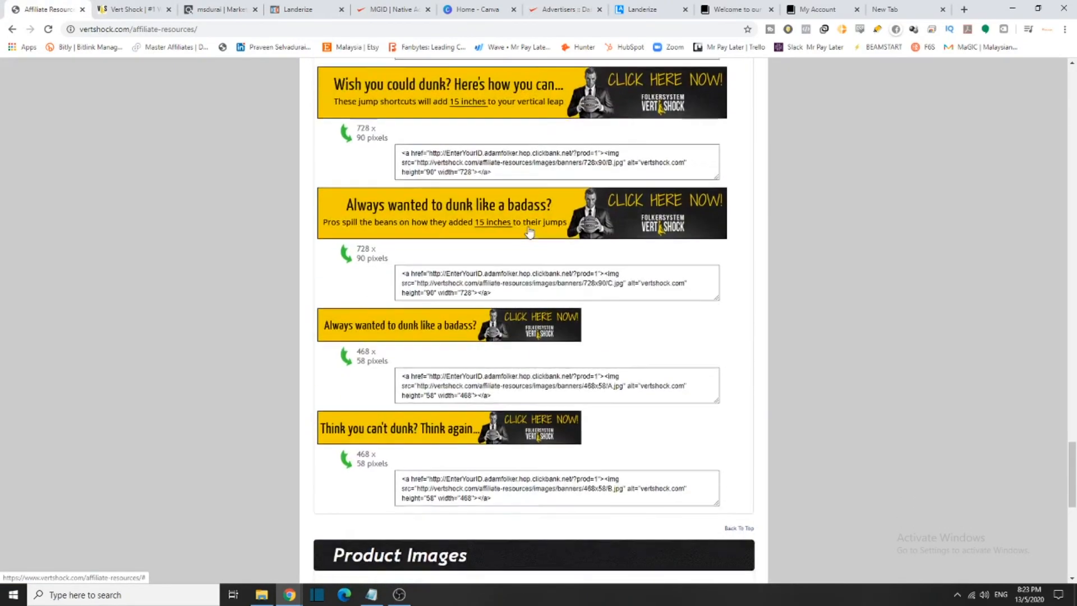
right_click(520, 241)
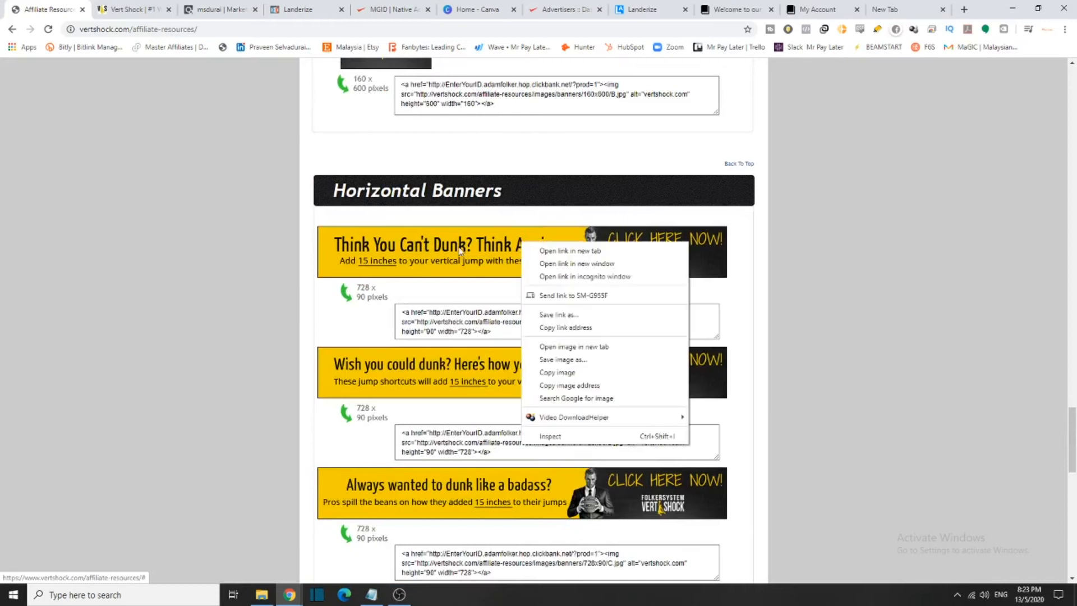
click(597, 361)
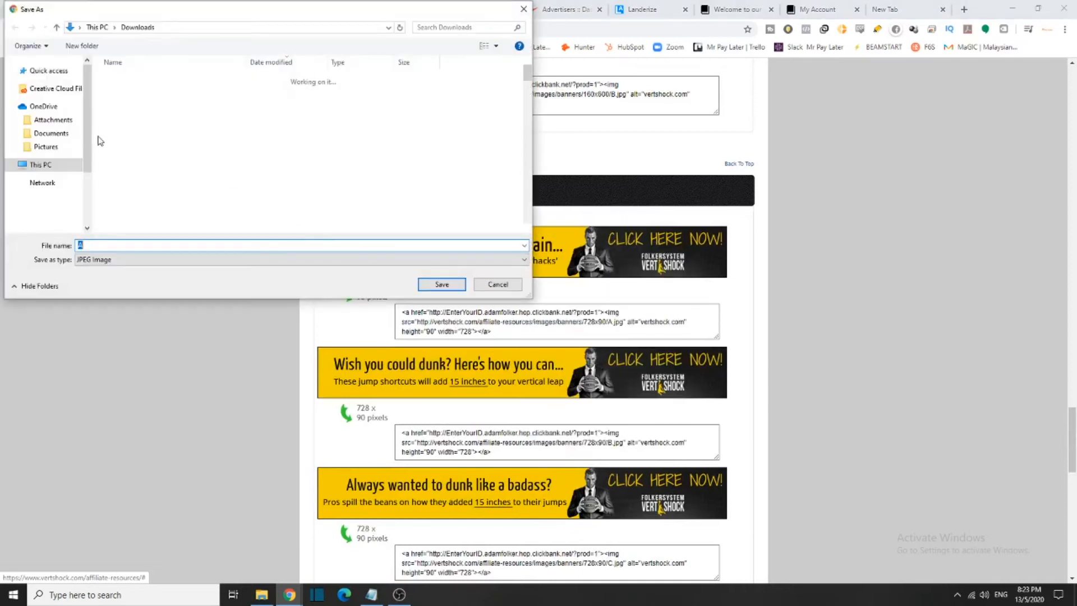
scroll(25, 144, up, 5)
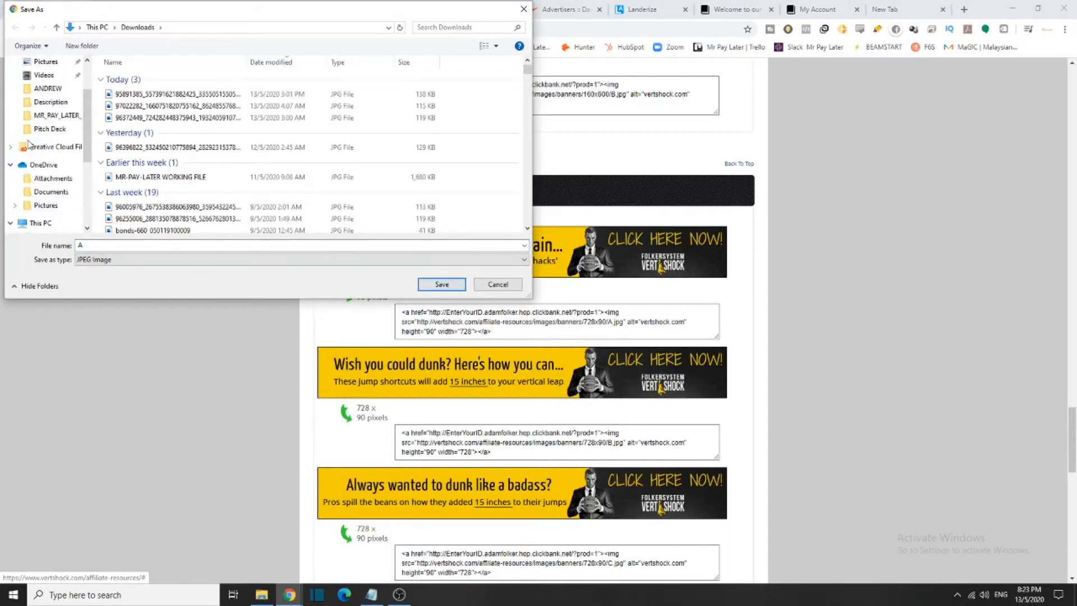
click(54, 87)
click(463, 285)
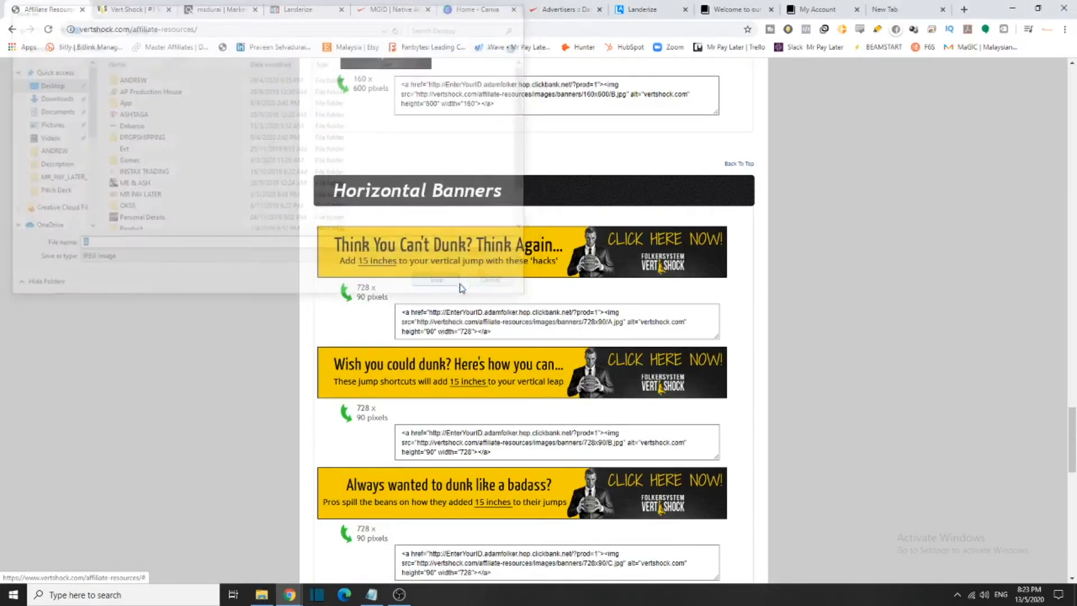
Swap the Healthier Patriot logo for the Desktop image A.jpg in the Landerize editor
click(729, 9)
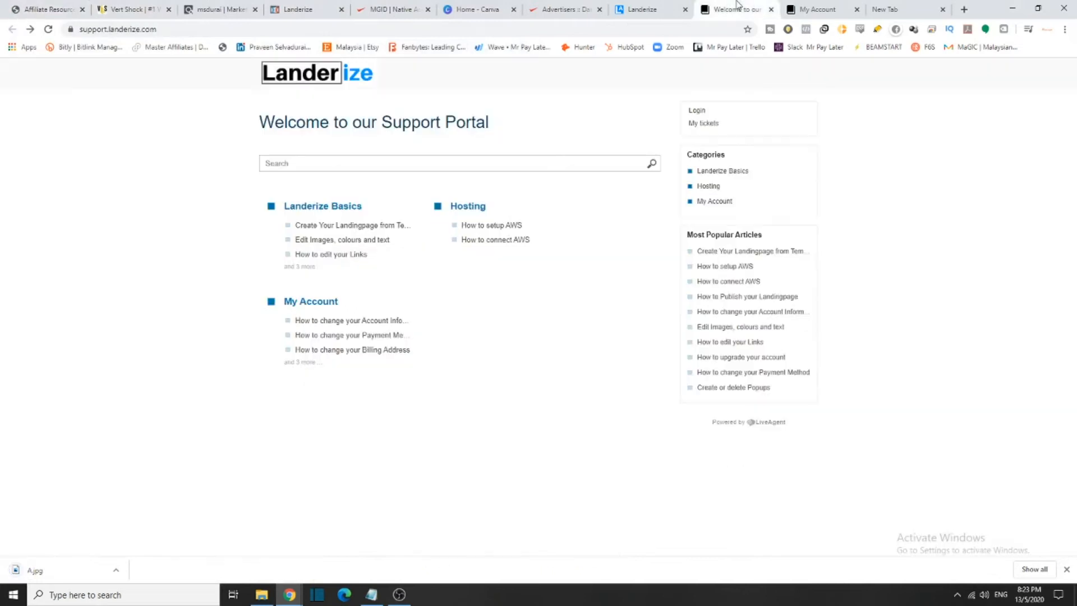
click(813, 9)
click(683, 5)
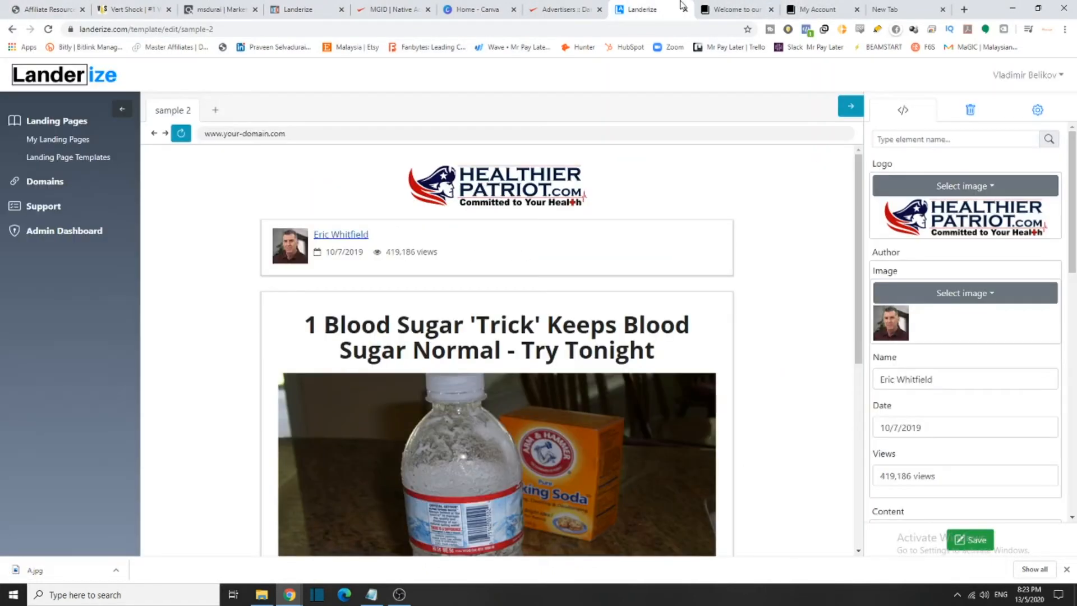
click(982, 190)
click(1021, 219)
scroll(45, 168, up, 3)
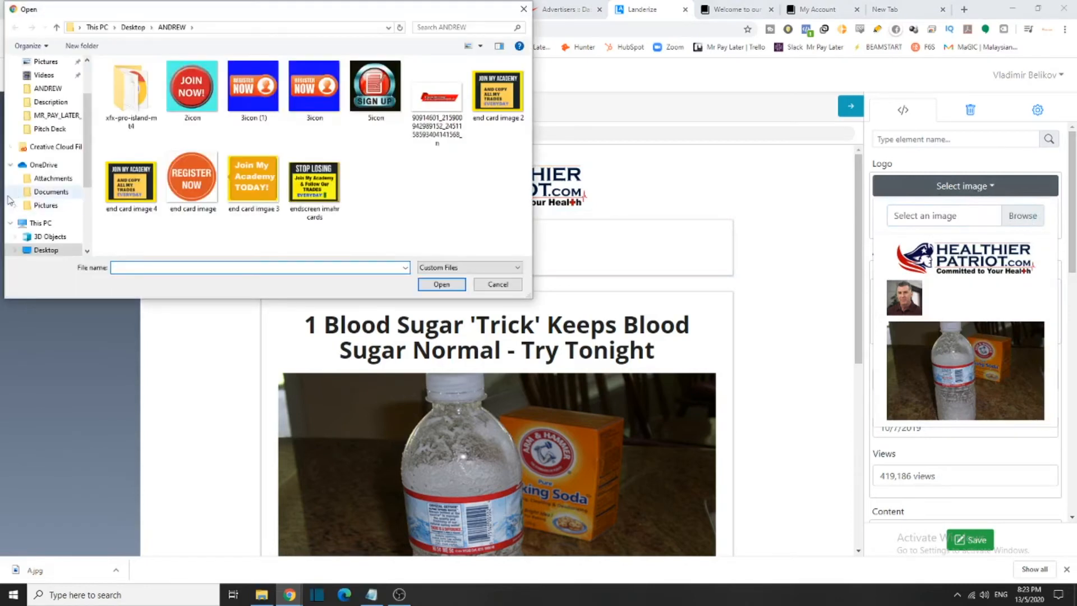
click(46, 84)
double_click(249, 250)
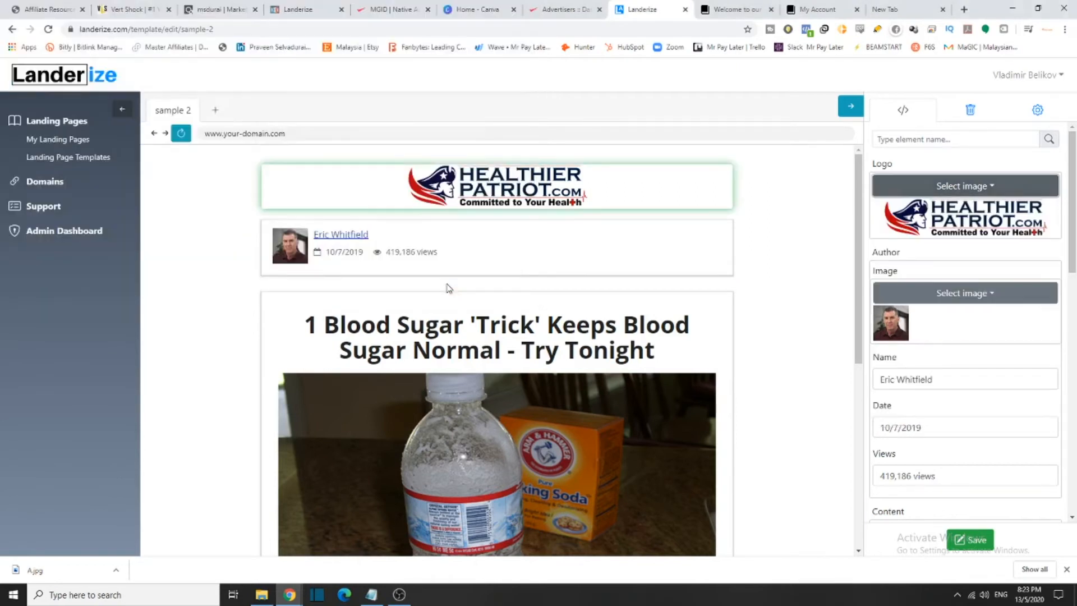
mouse_move(583, 205)
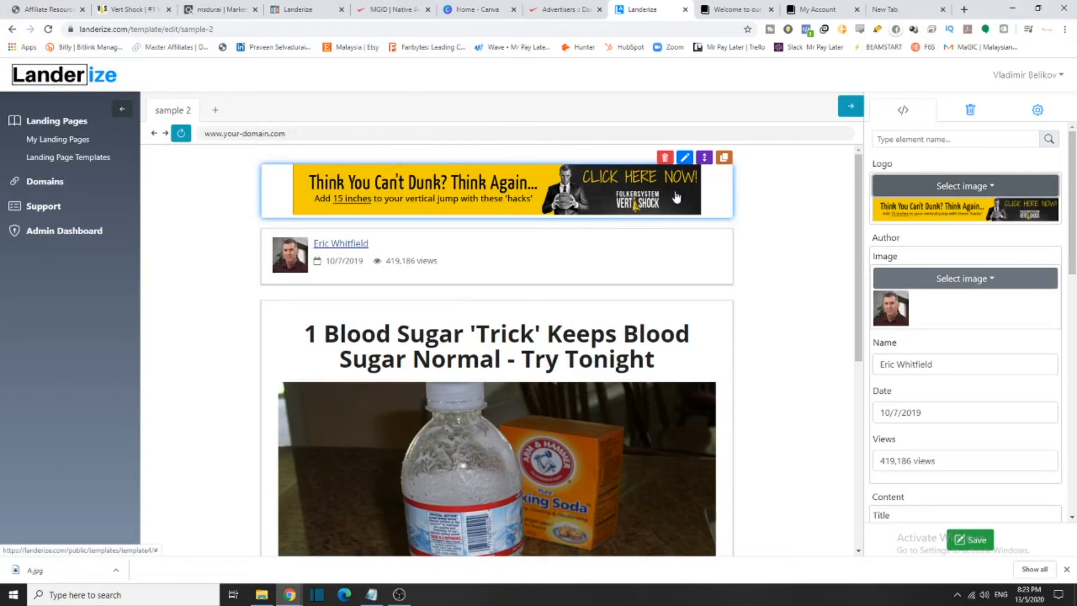
drag(435, 261, 311, 243)
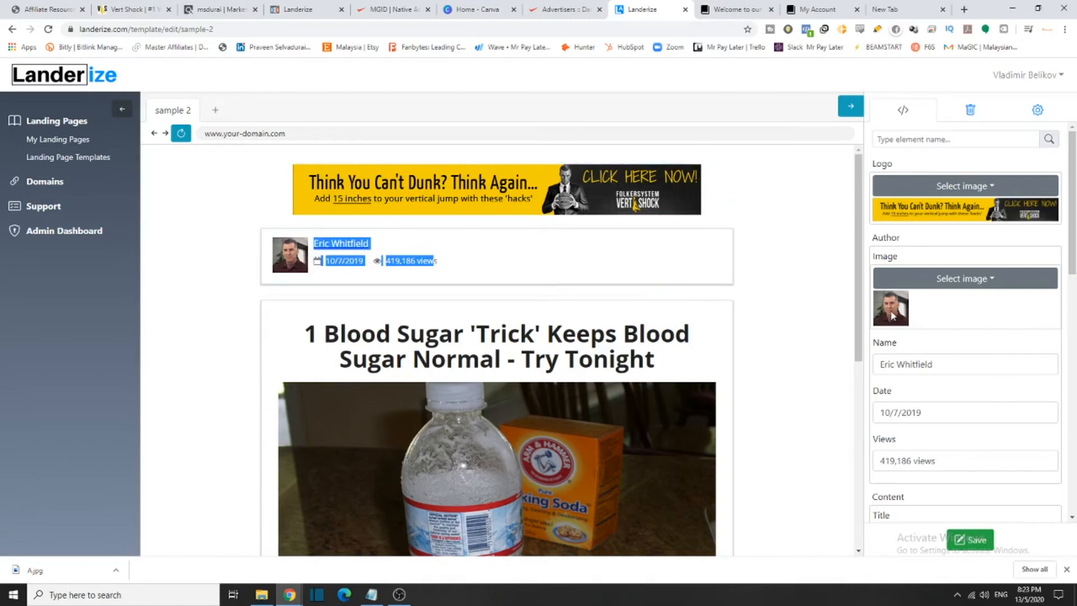
Replace the byline's author name with a new name and set the views to 1,000,000
triple_click(965, 363)
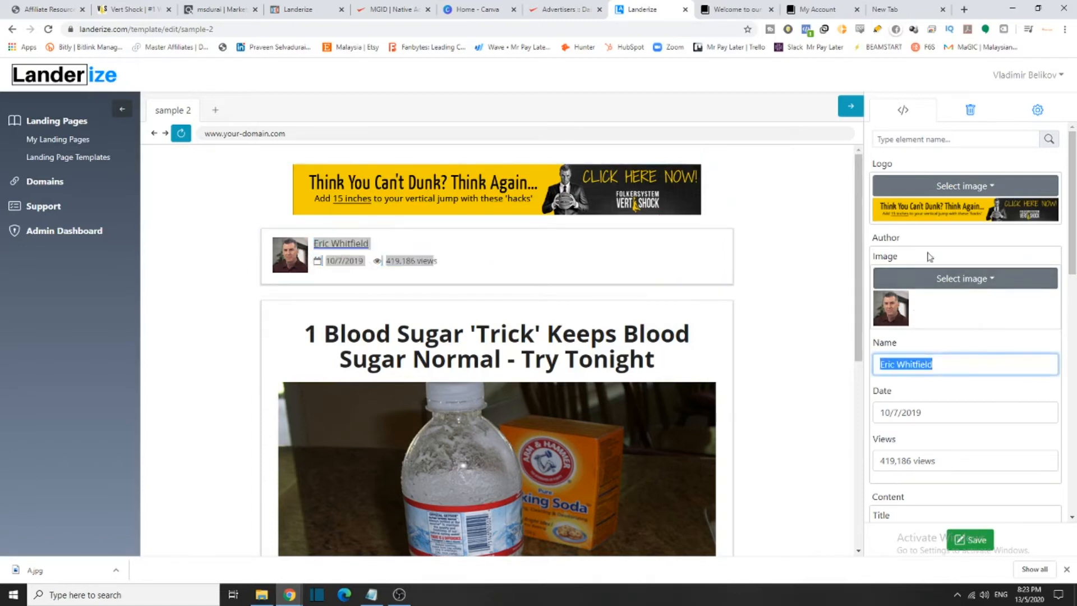
scroll(920, 286, down, 2)
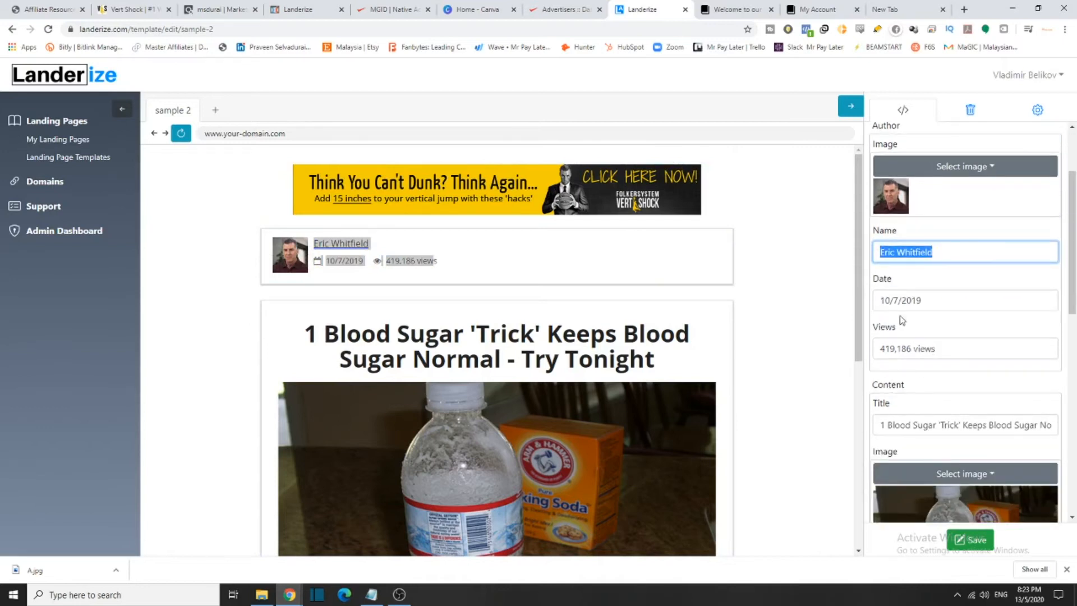
text(Praveen)
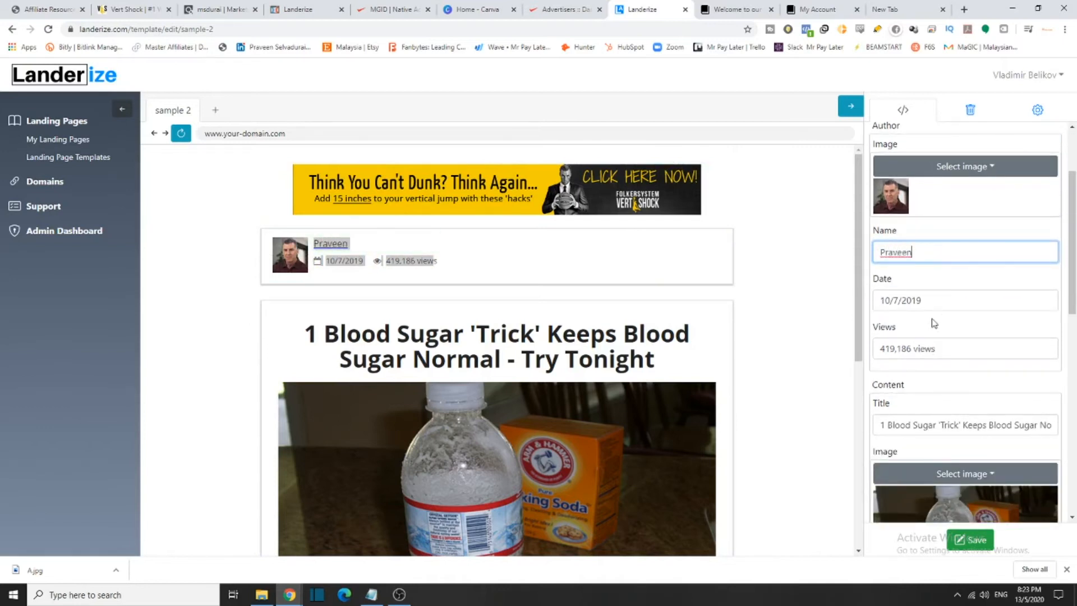
drag(971, 348, 924, 348)
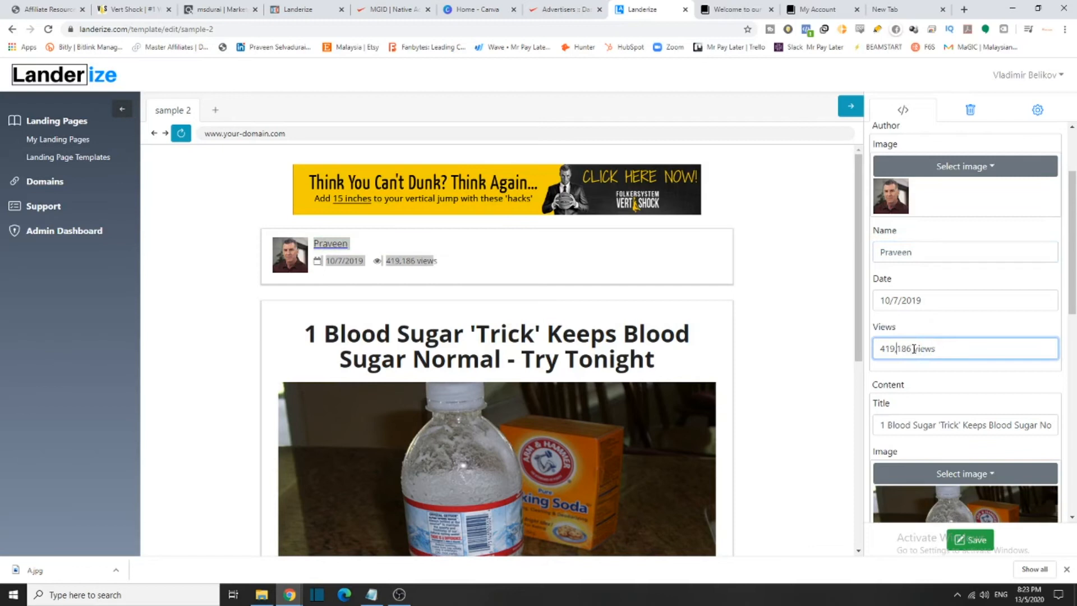
text(1)
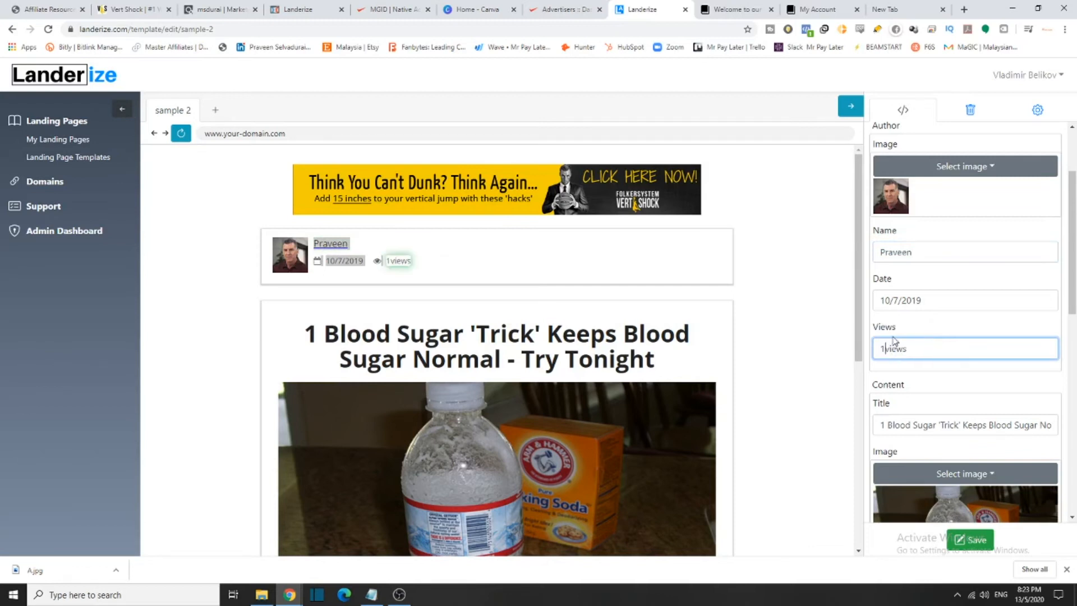
text(,000)
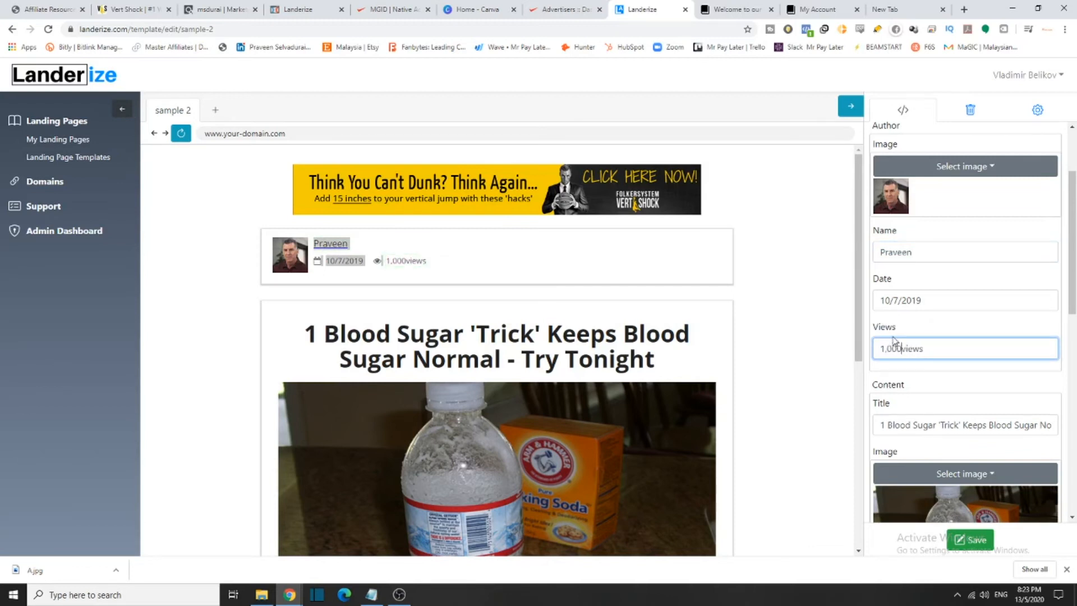
text(,000)
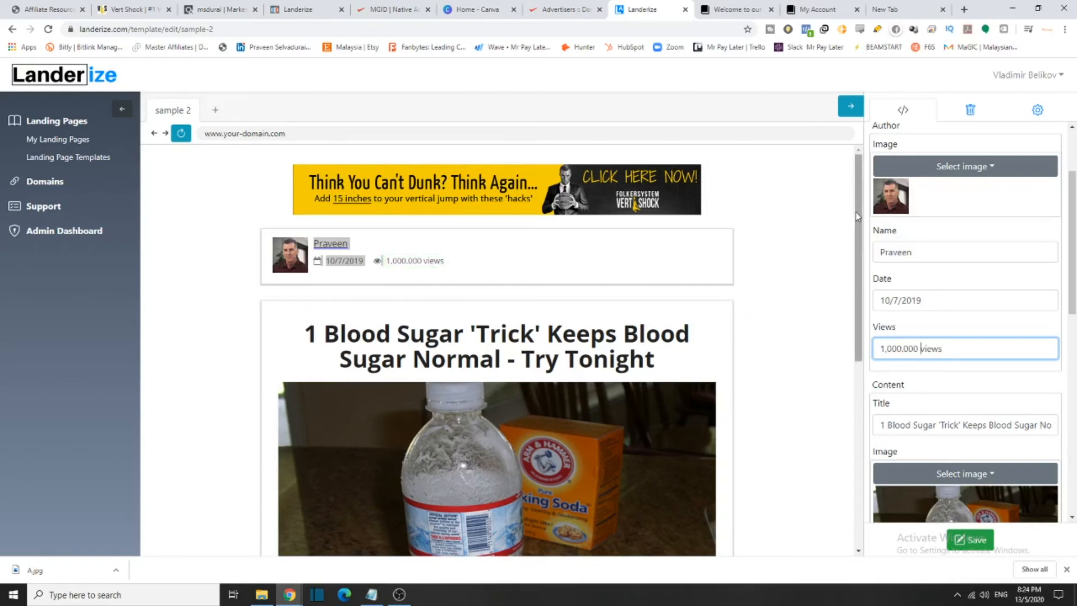
scroll(669, 363, down, 7)
scroll(670, 362, up, 7)
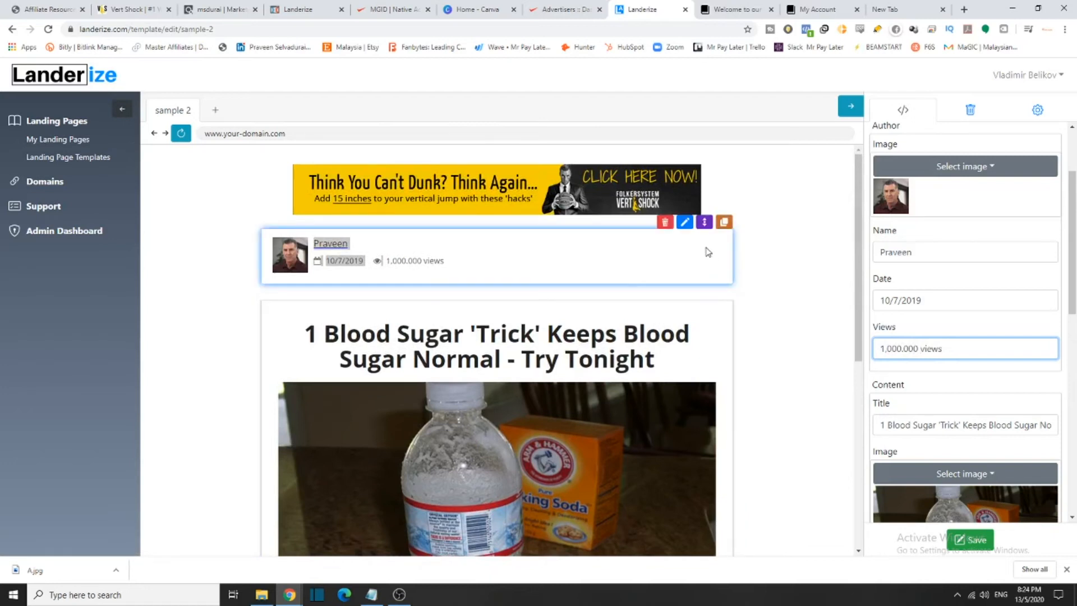
scroll(690, 242, down, 7)
scroll(706, 249, up, 7)
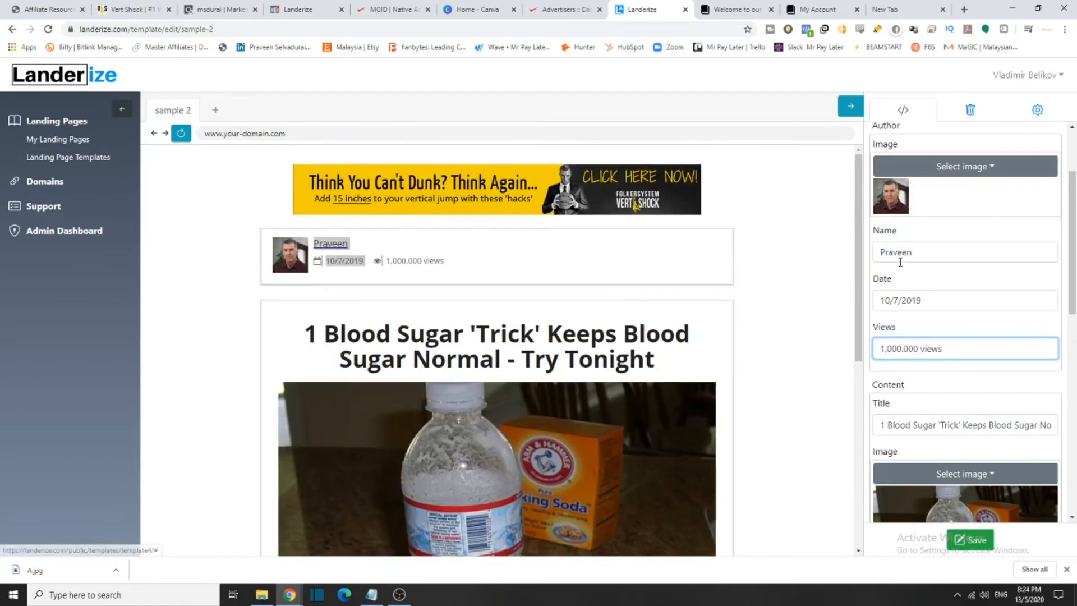
scroll(537, 342, down, 6)
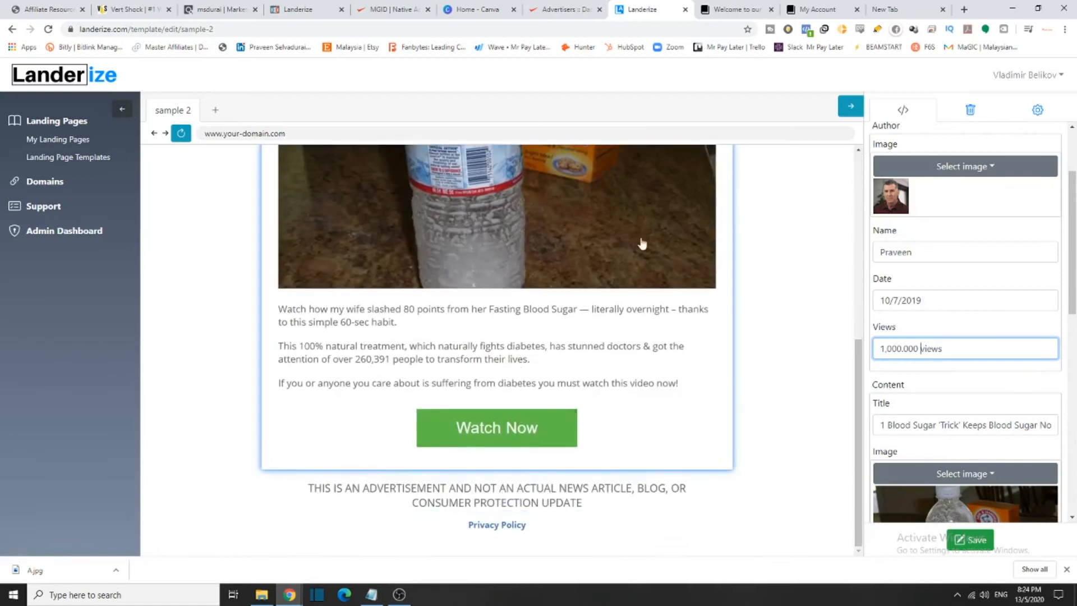
scroll(498, 481, up, 6)
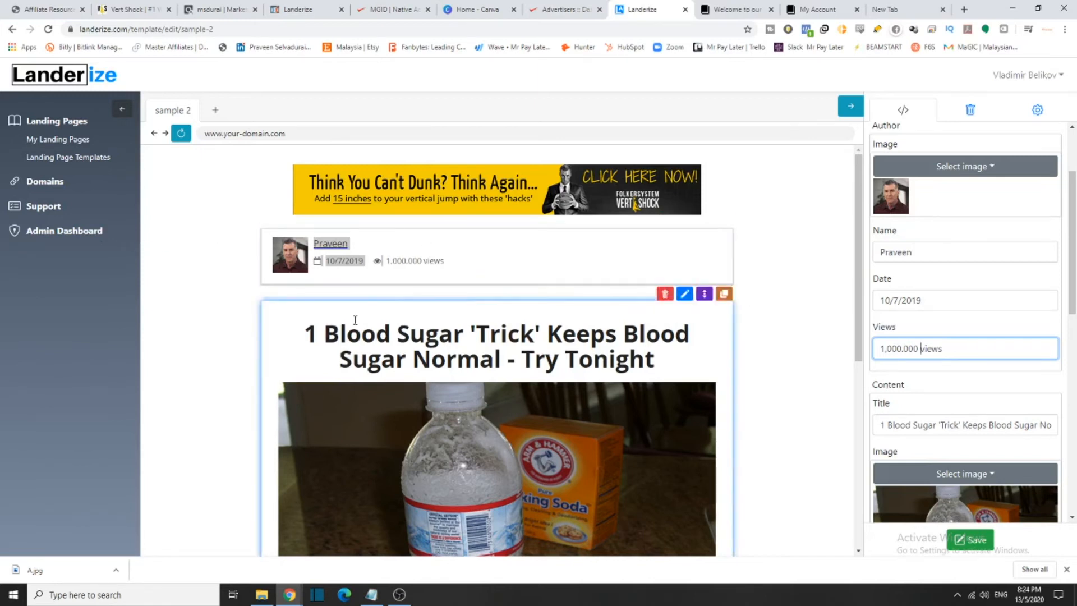
Copy the author block, naming the duplicate Author 1 after Author is rejected as taken
double_click(424, 261)
scroll(975, 244, up, 3)
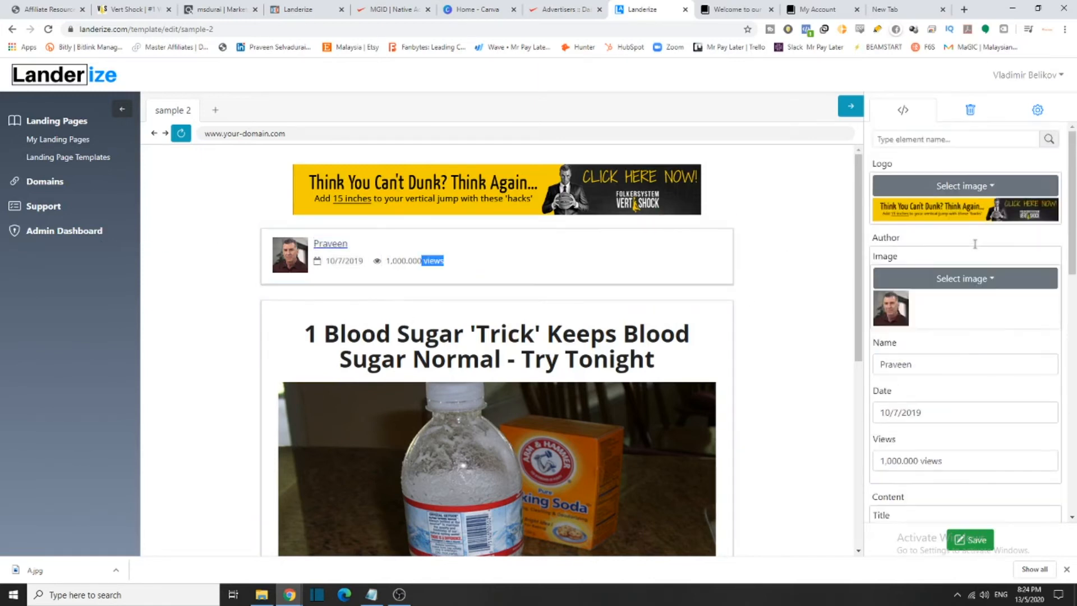
scroll(991, 365, down, 1)
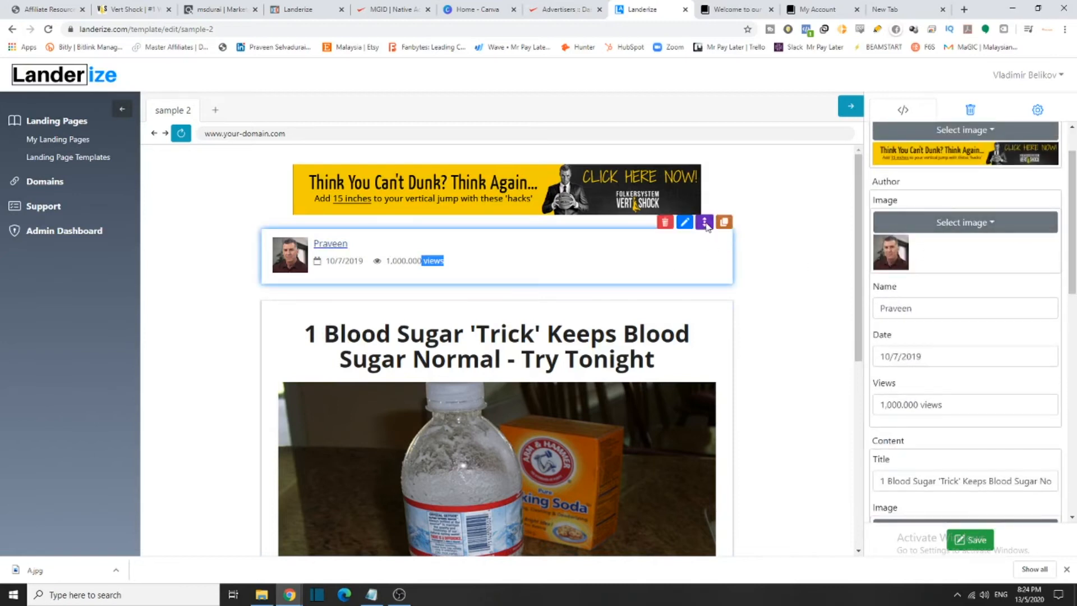
drag(706, 225, 725, 238)
click(724, 224)
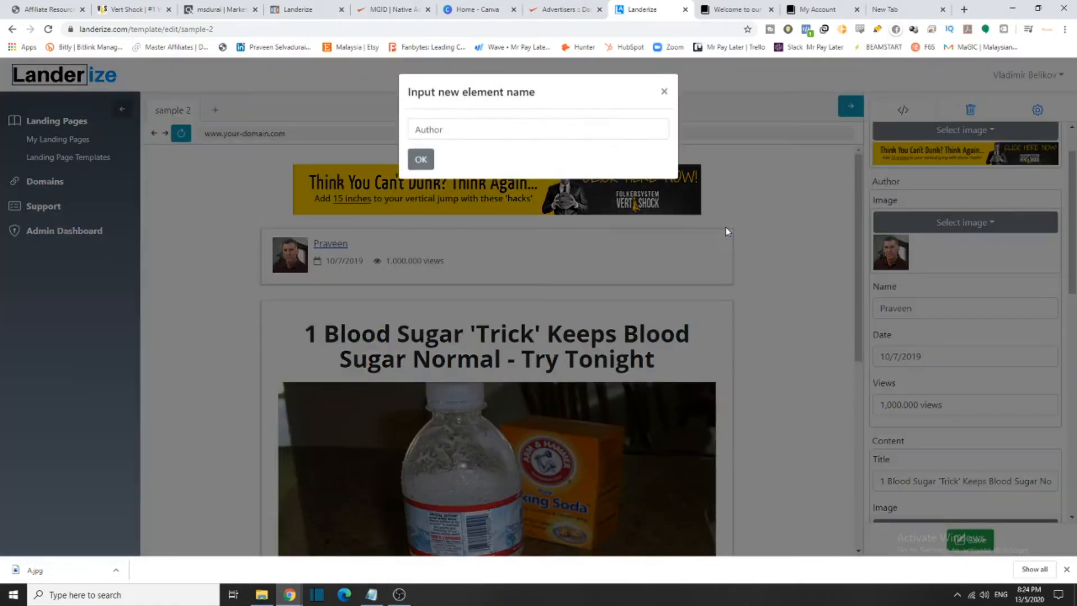
click(416, 159)
drag(499, 167, 386, 181)
click(475, 167)
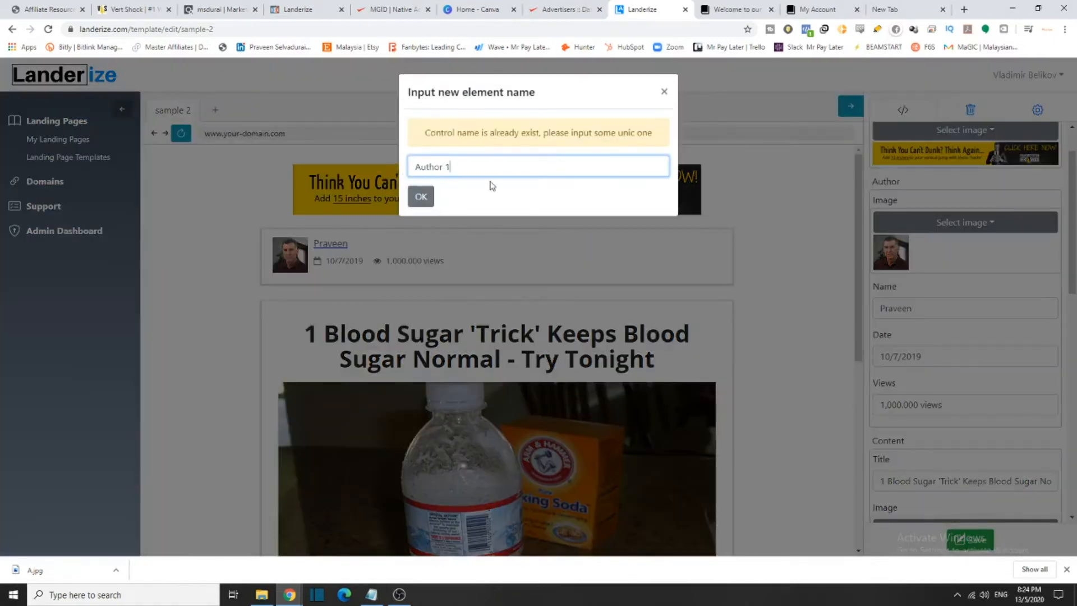
click(421, 197)
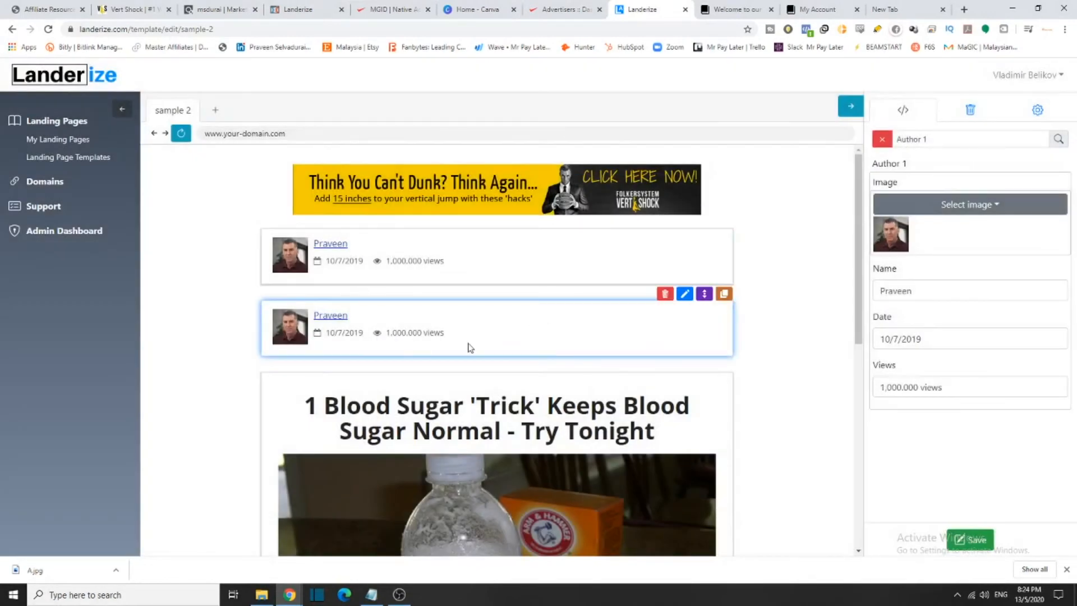
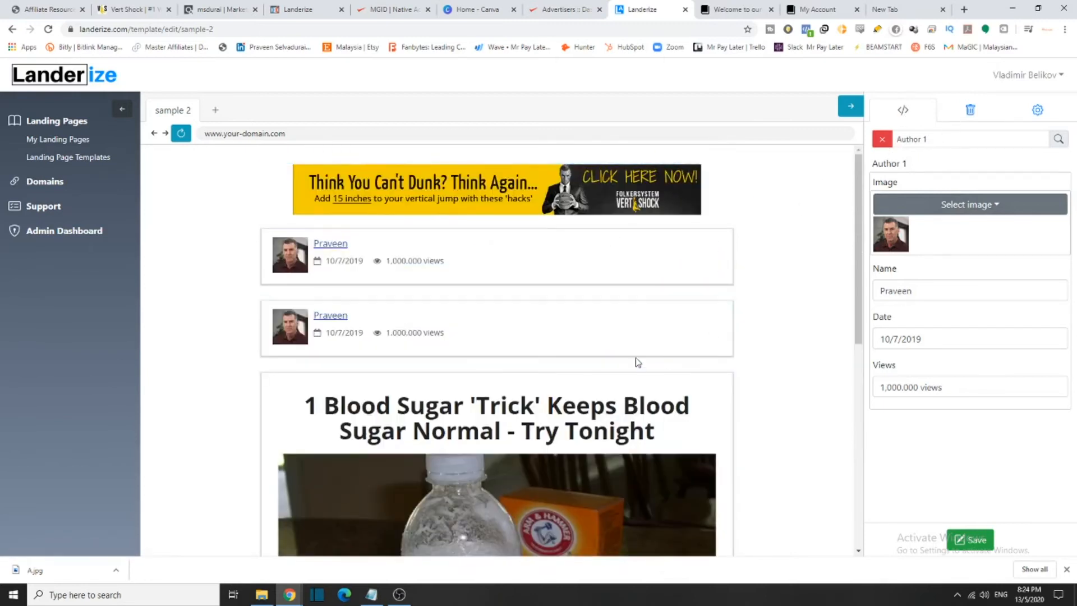
Save the template and clear the element search filter so all elements are listed
click(975, 548)
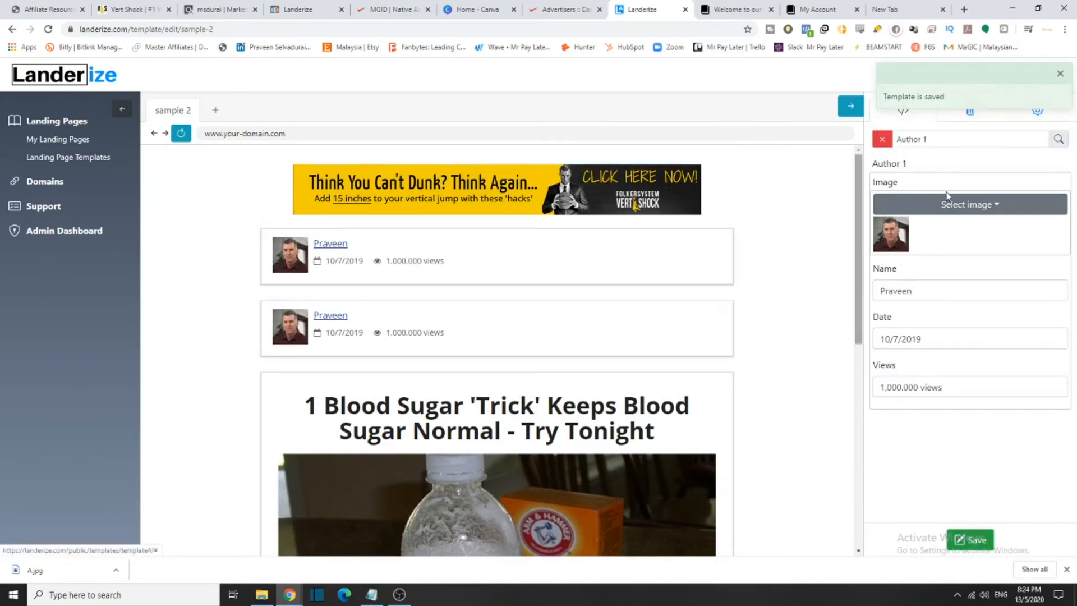
click(885, 140)
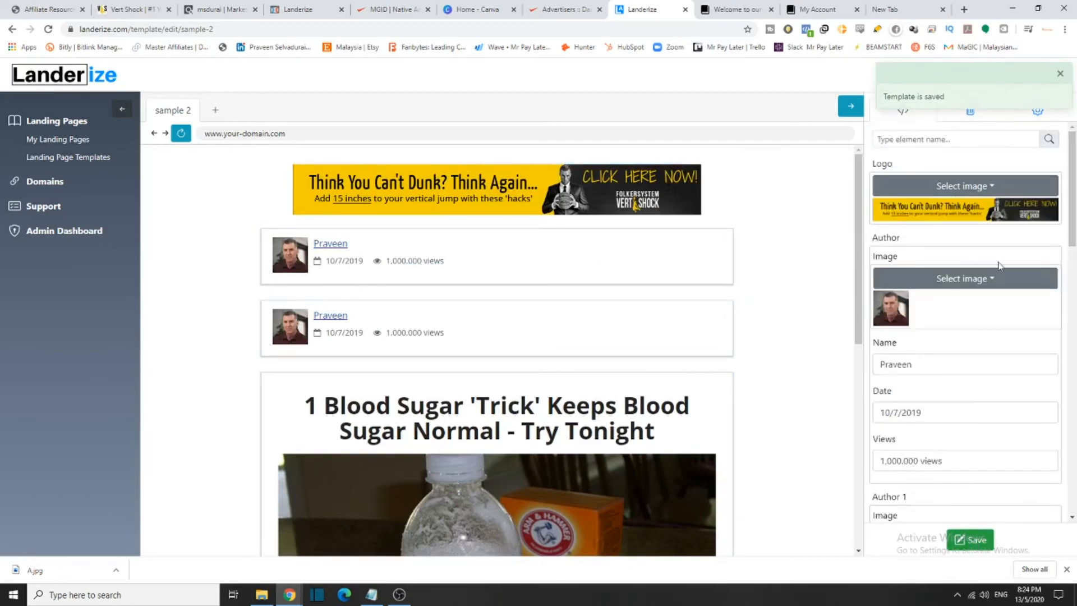
scroll(987, 274, down, 15)
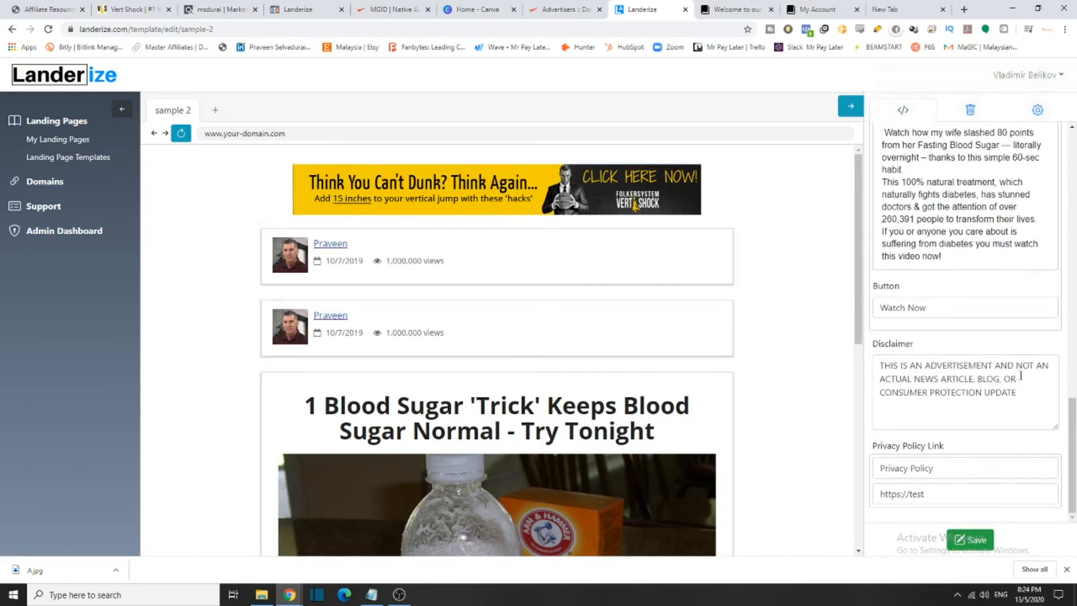
scroll(1019, 373, up, 12)
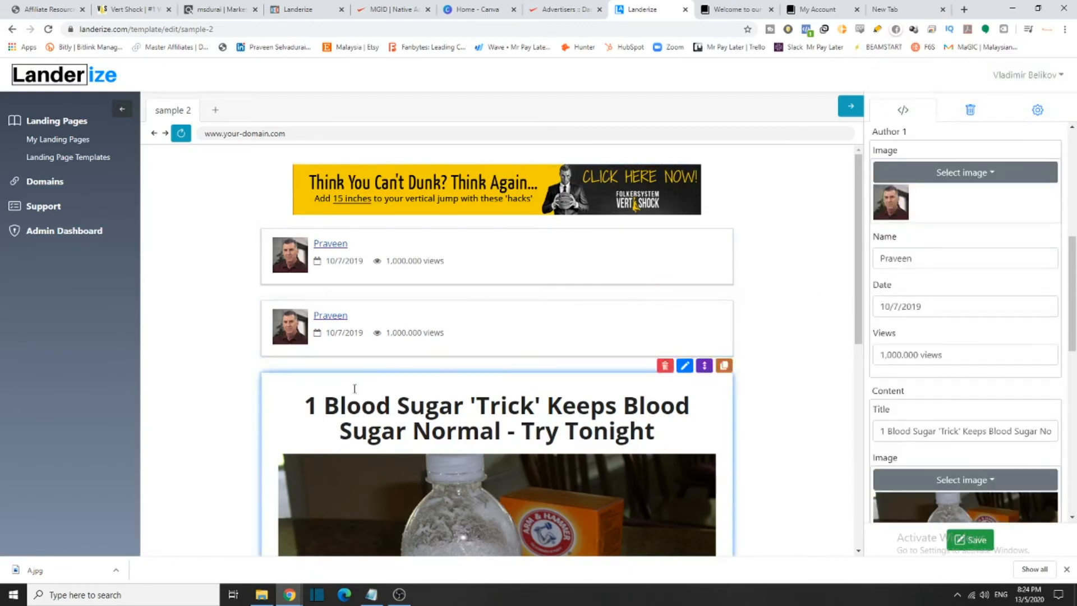
Delete both author blocks, leaving the Vert Shock banner right above the article title
click(665, 293)
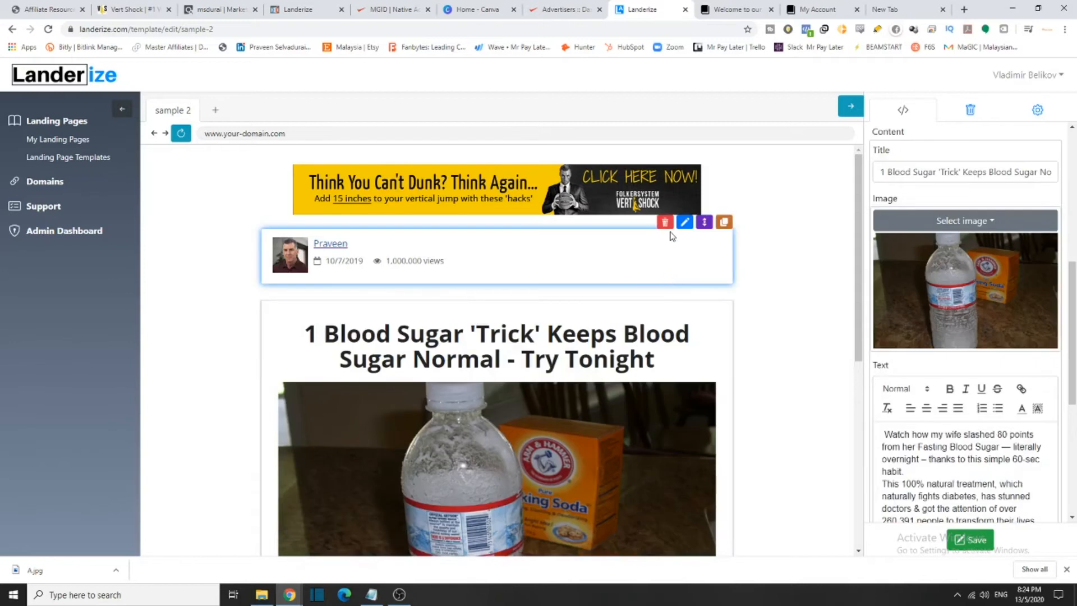
click(664, 222)
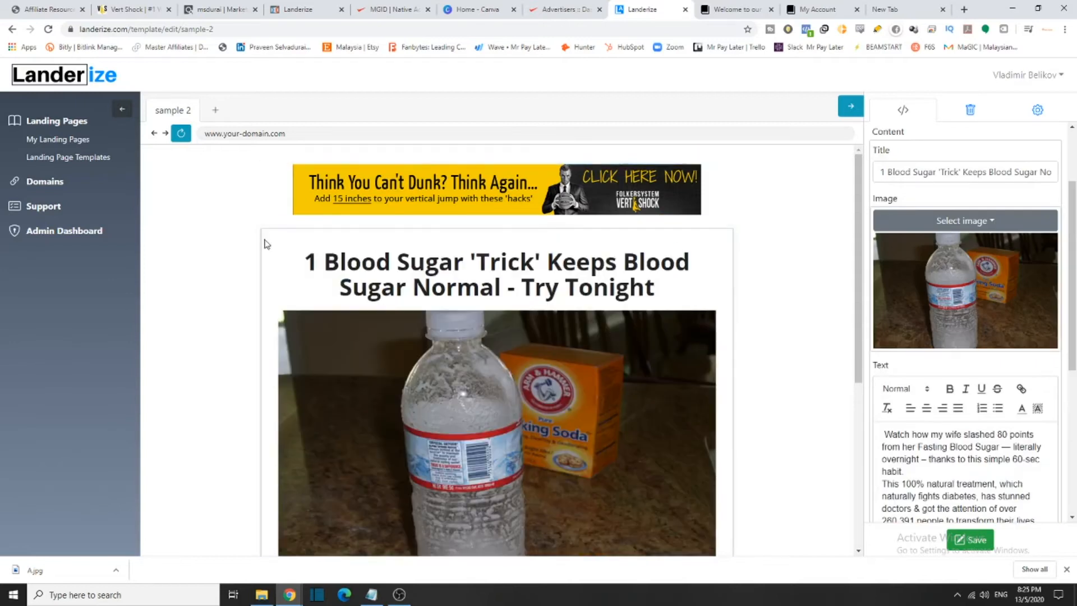
scroll(902, 216, up, 1)
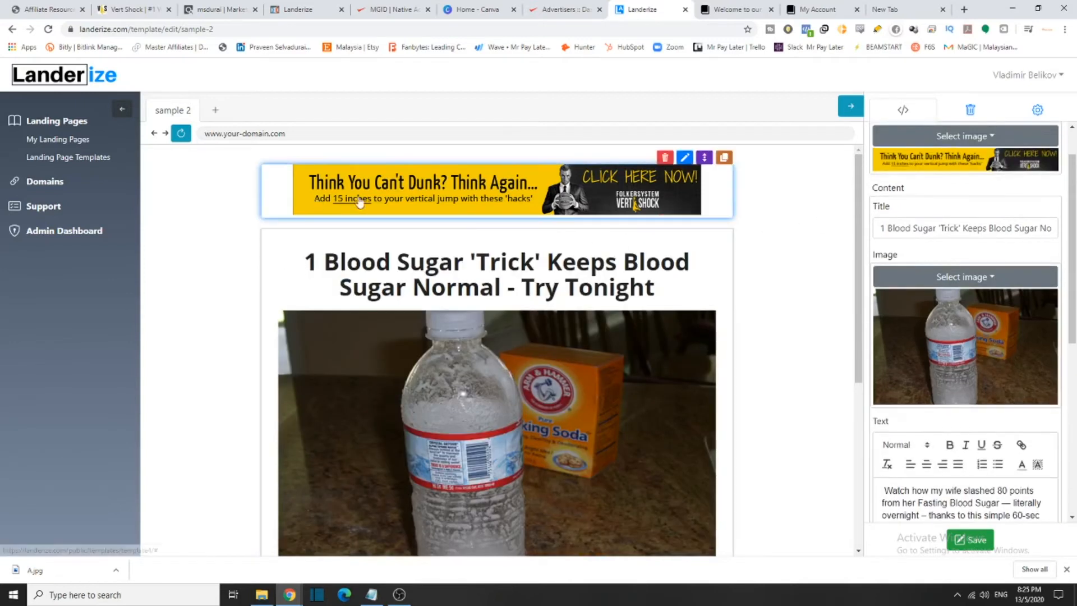
scroll(918, 207, up, 1)
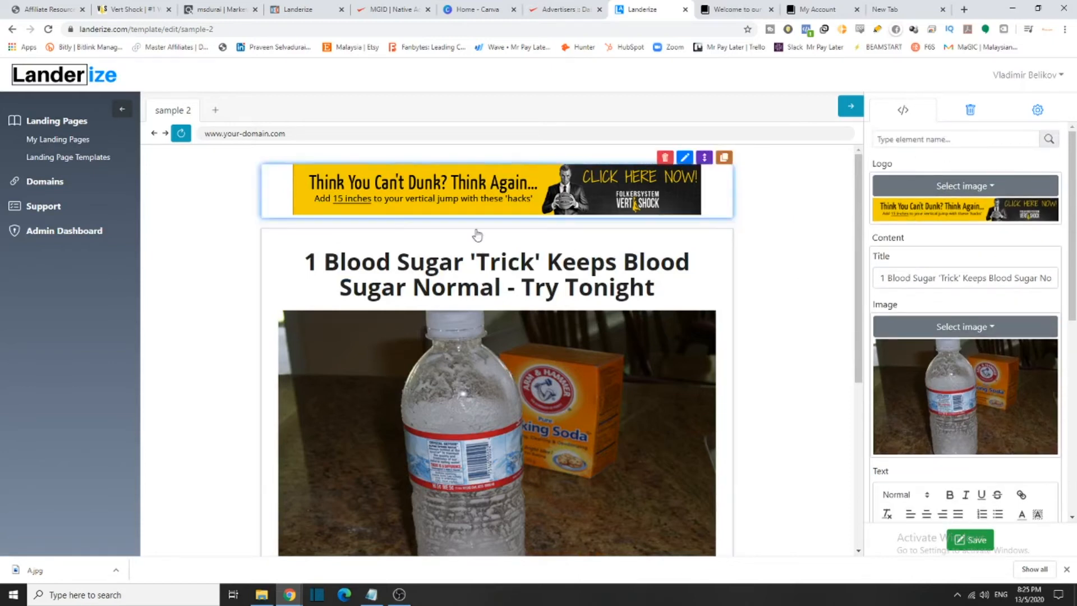
scroll(505, 336, down, 5)
scroll(709, 317, up, 3)
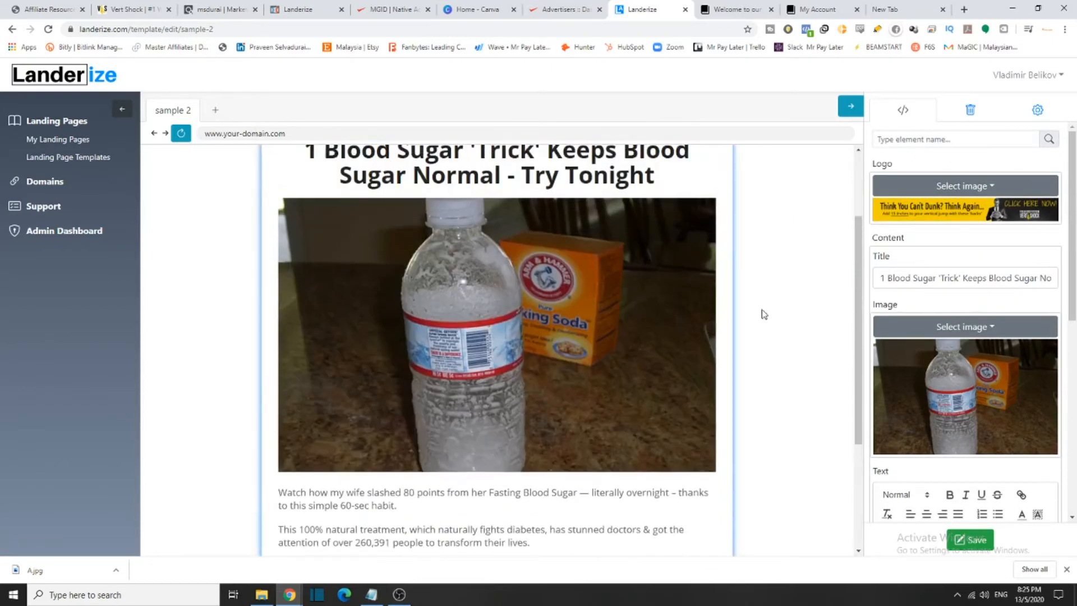
scroll(606, 439, down, 3)
scroll(621, 449, up, 5)
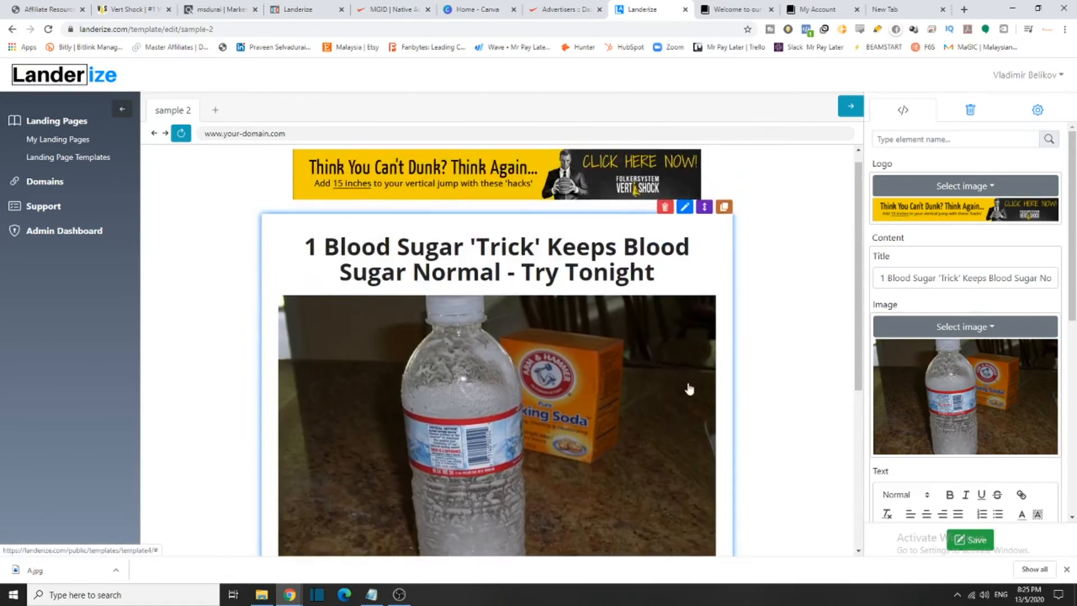
scroll(376, 263, down, 4)
scroll(644, 246, up, 4)
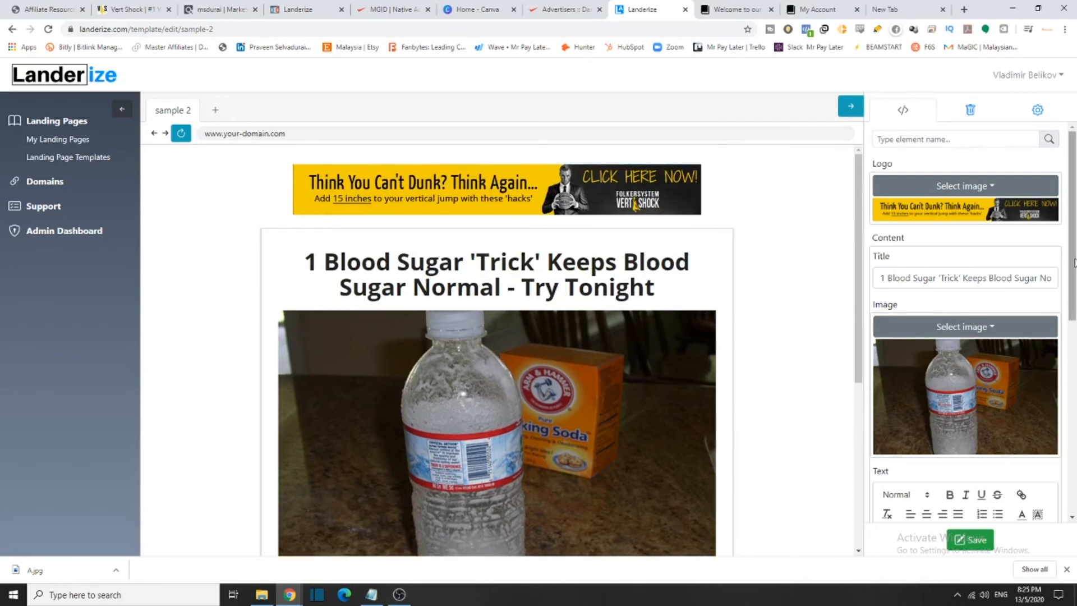
Select the Text Links headline 'Wanna dunk but can only touch the net?' in affiliate resources
click(52, 9)
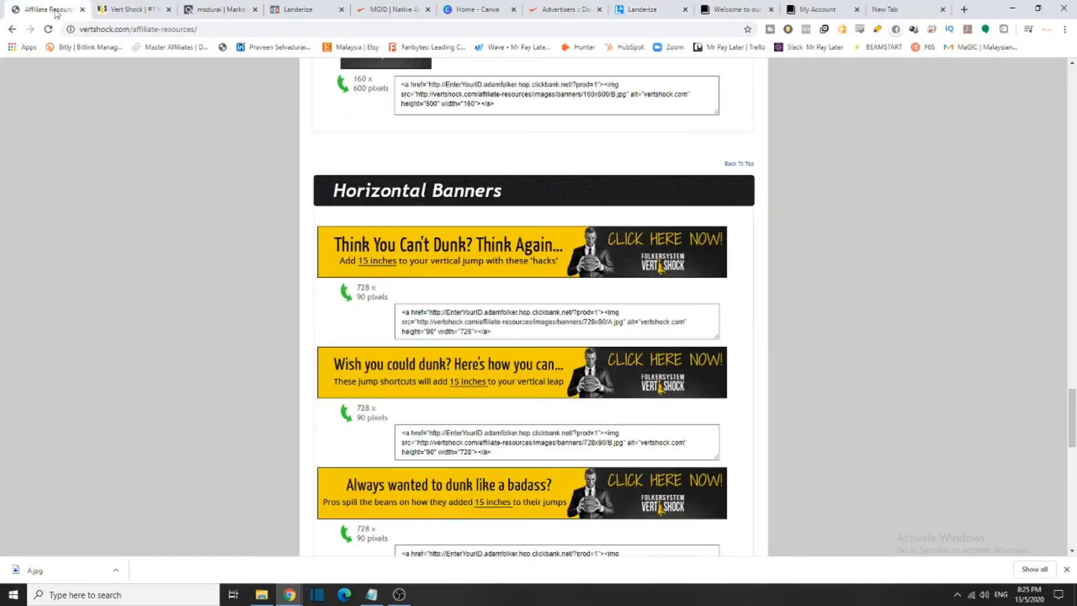
scroll(444, 294, up, 20)
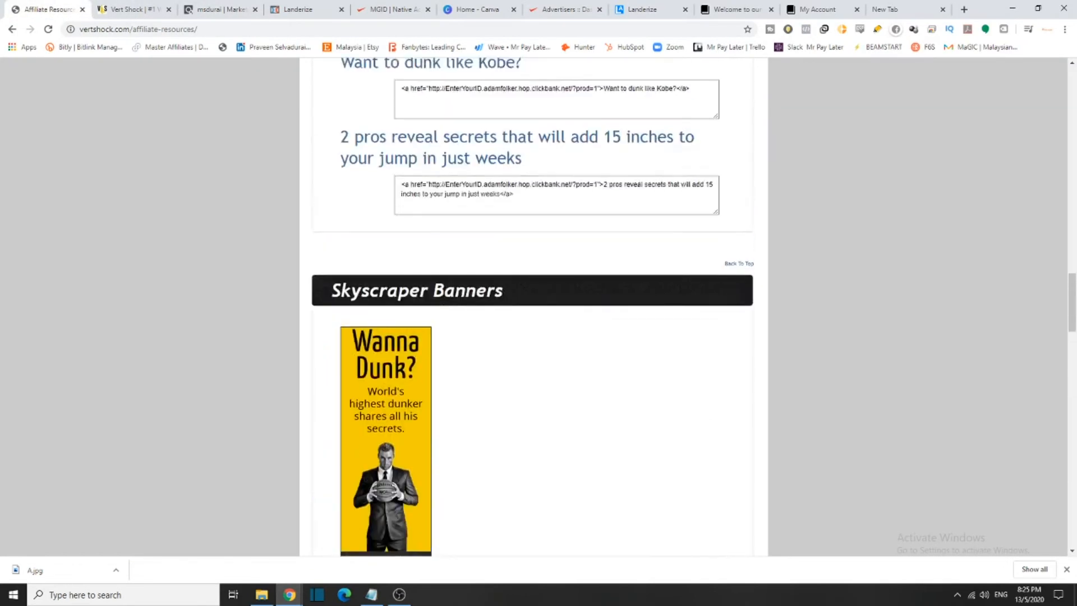
scroll(448, 263, up, 4)
scroll(449, 255, down, 2)
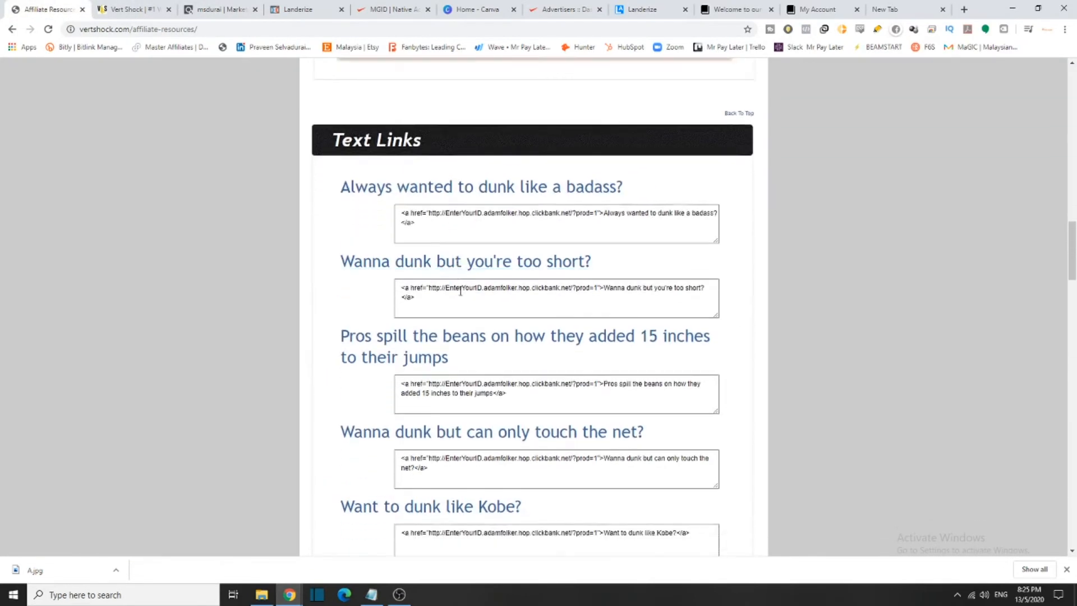
drag(667, 352, 335, 343)
key(ctrl+c)
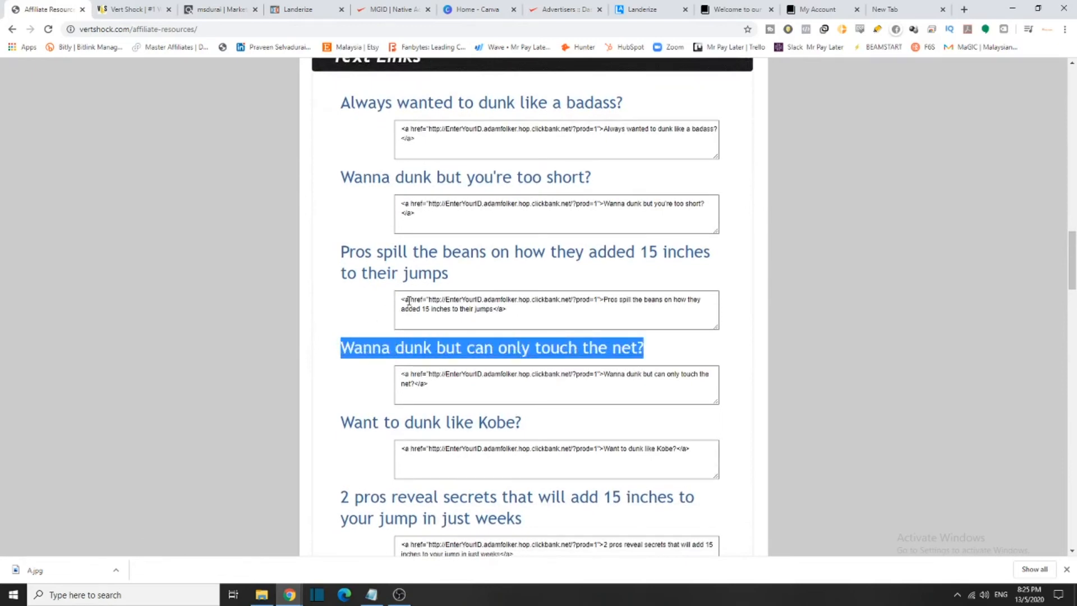
click(666, 16)
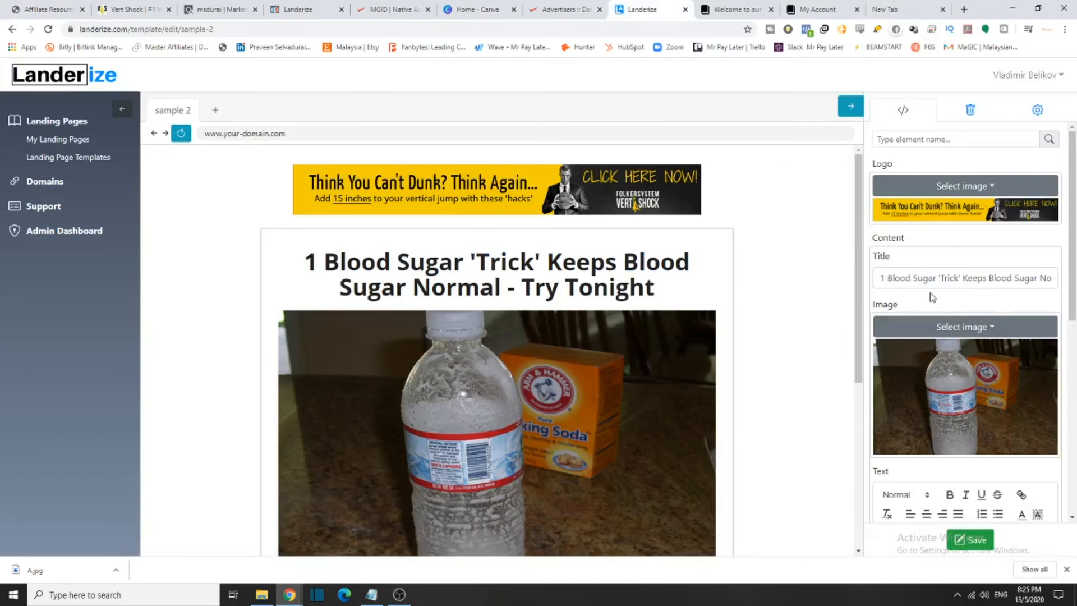
Replace the Content Title with 'Wanna dunk but can only touch the net?'
drag(881, 279, 1070, 273)
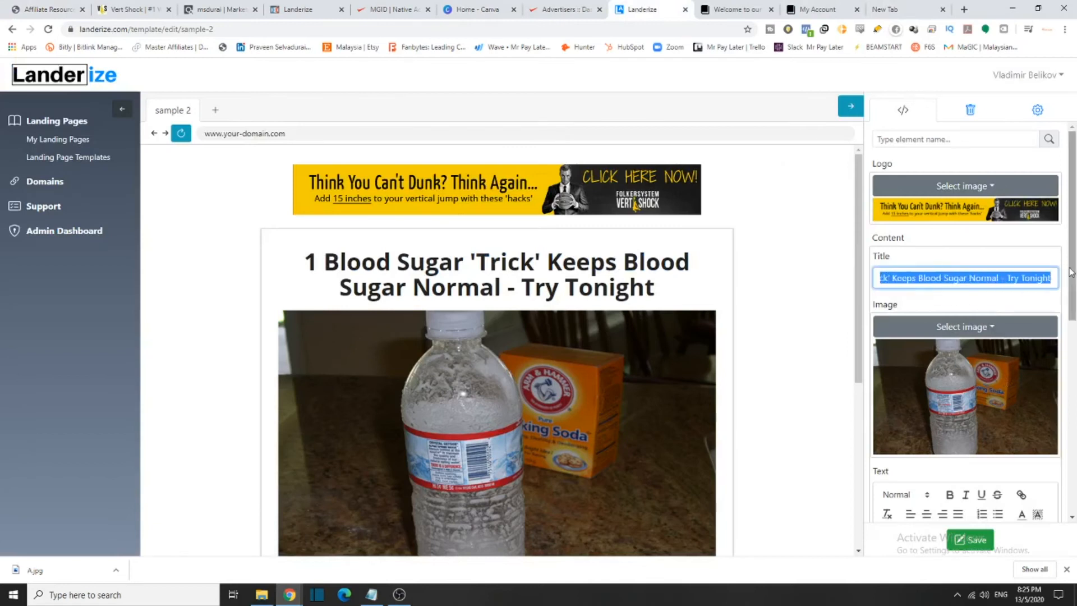
key(ctrl+v)
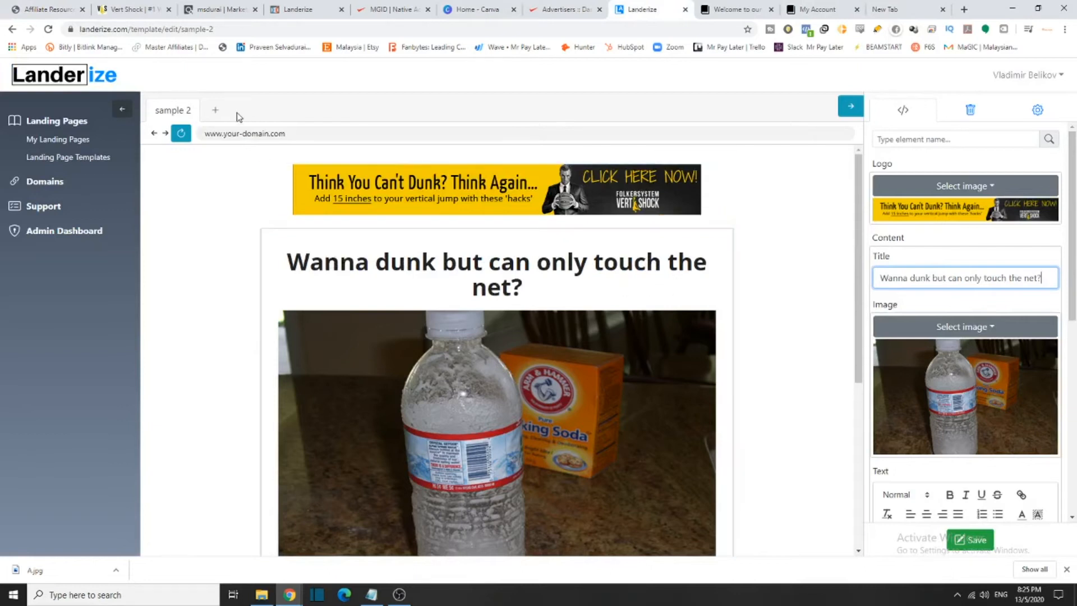
key(ctrl+1)
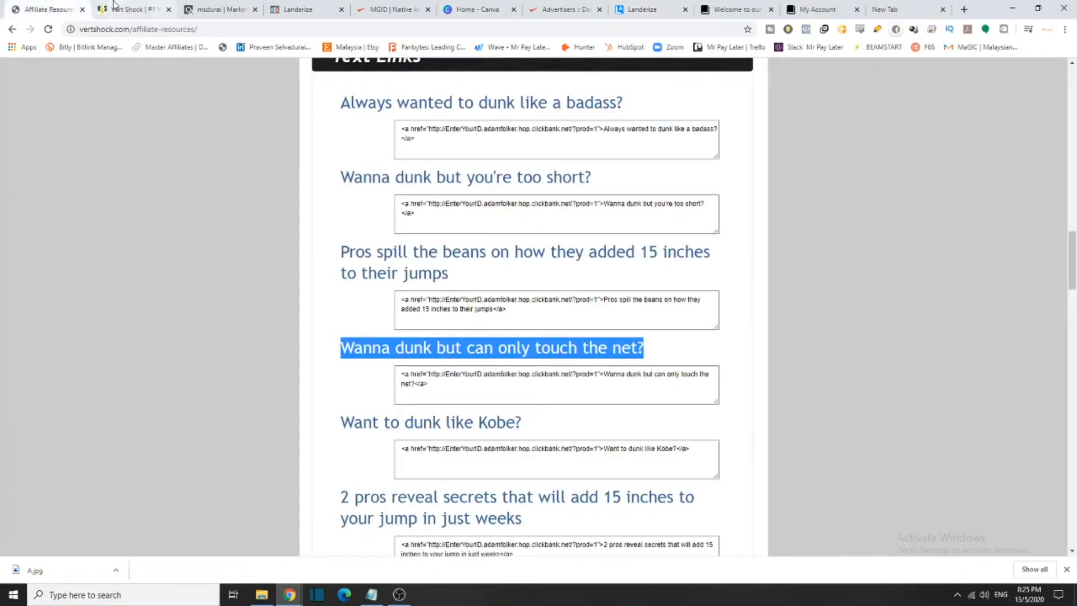
click(218, 7)
click(640, 9)
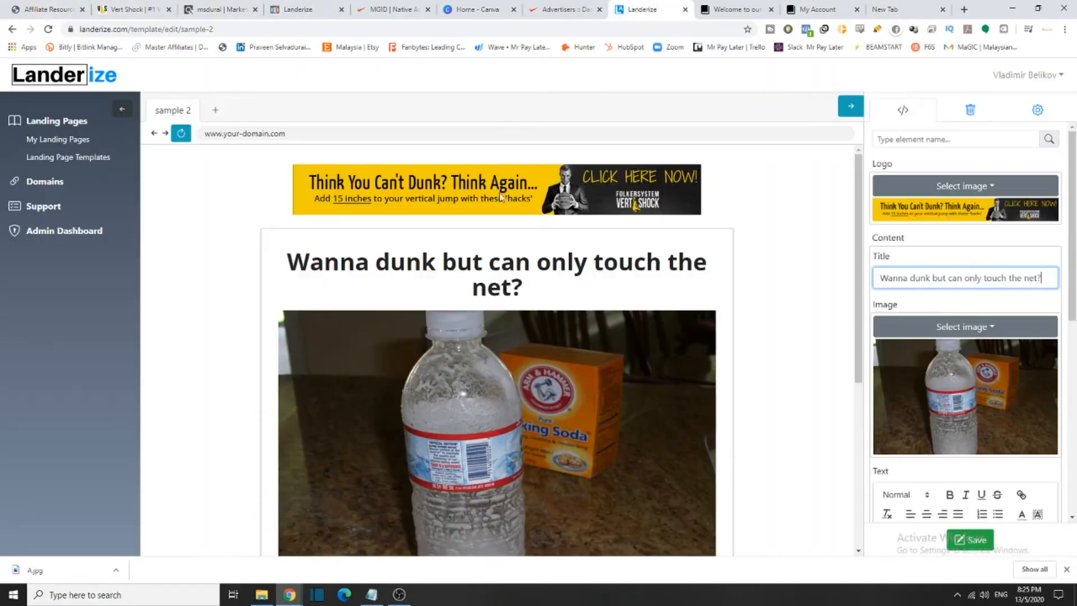
Look through the affiliate resources and the Vert Shock sales page for more content
scroll(499, 433, down, 5)
scroll(499, 432, down, 3)
scroll(497, 387, up, 5)
click(46, 9)
scroll(657, 267, down, 2)
scroll(657, 267, down, 2)
key(ctrl+2)
scroll(578, 330, down, 5)
scroll(578, 330, down, 20)
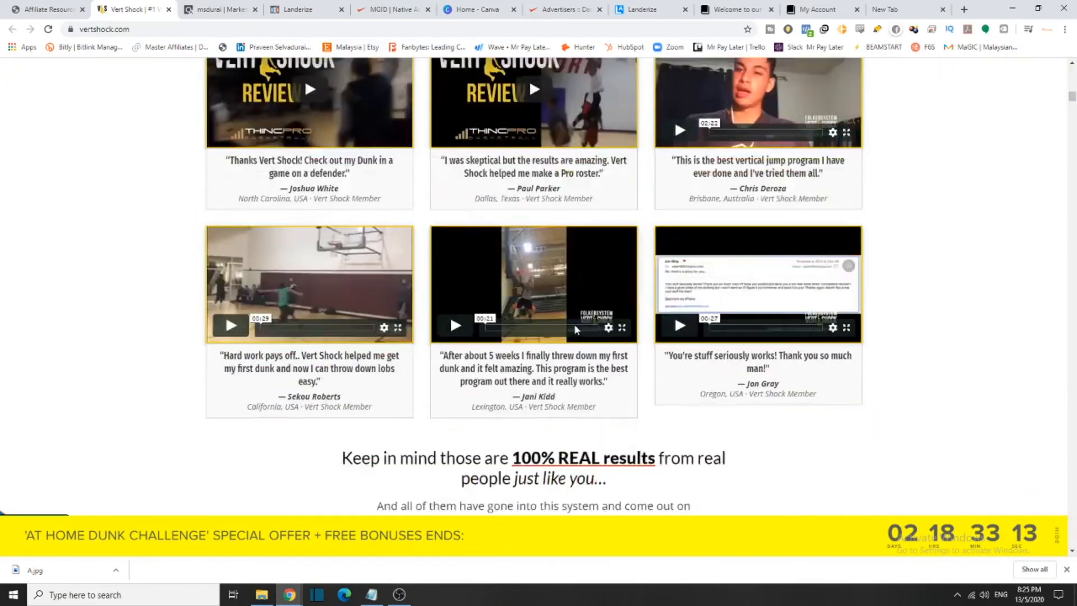
Save the Product Images bundle picture from affiliate resources as all_products.jpg
scroll(575, 329, down, 10)
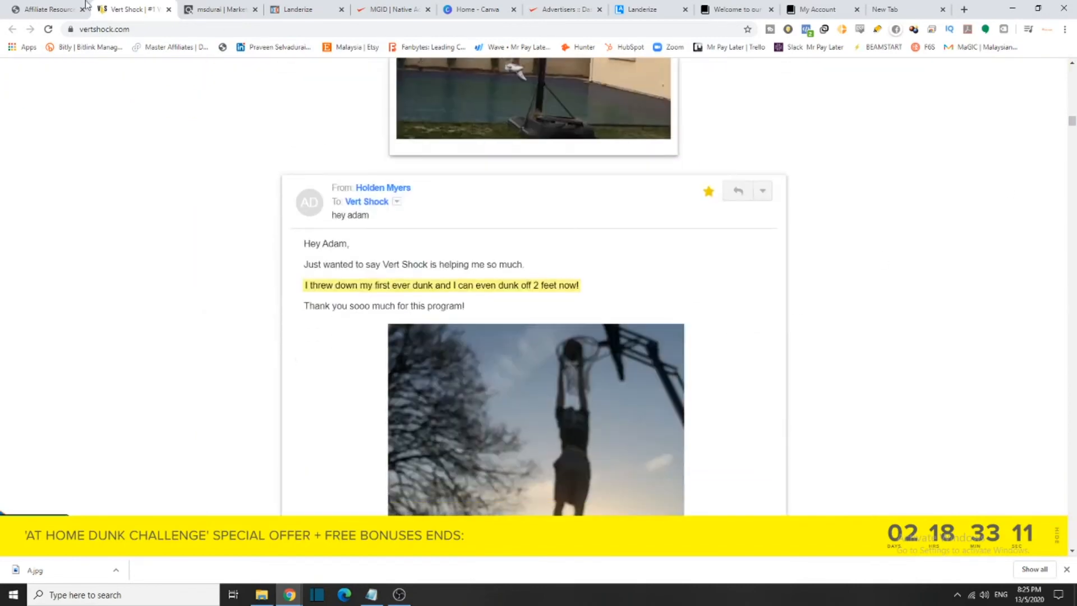
key(ctrl+1)
scroll(1075, 220, down, 20)
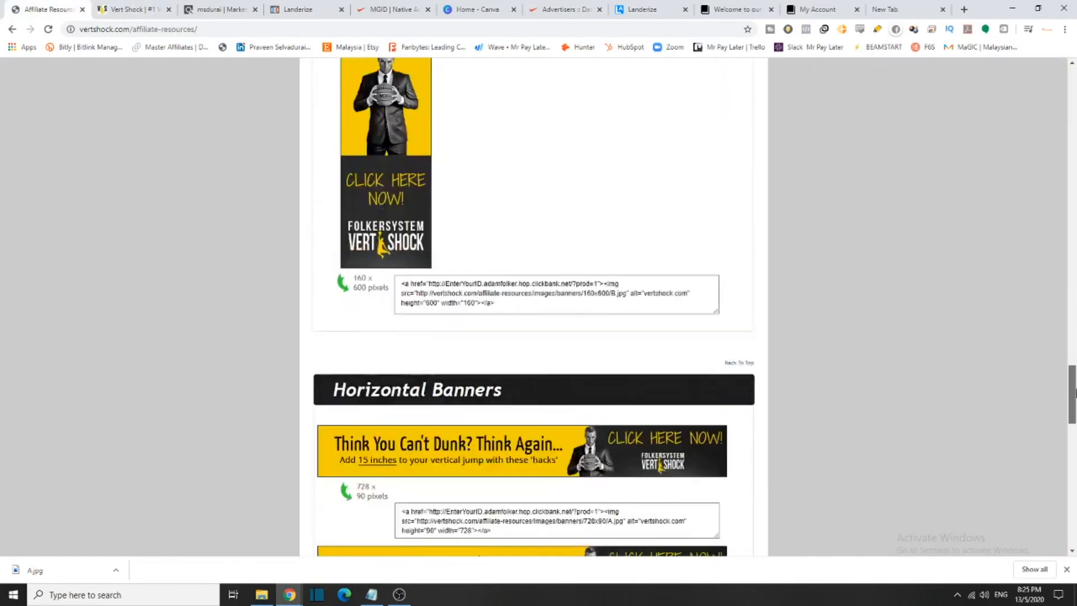
scroll(1074, 507, up, 2)
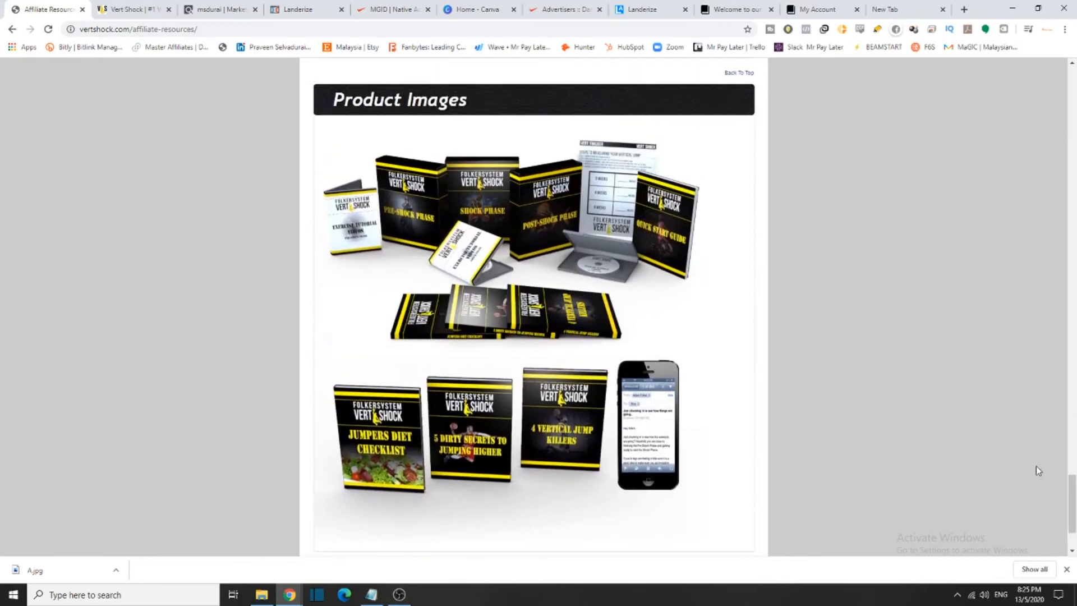
right_click(542, 216)
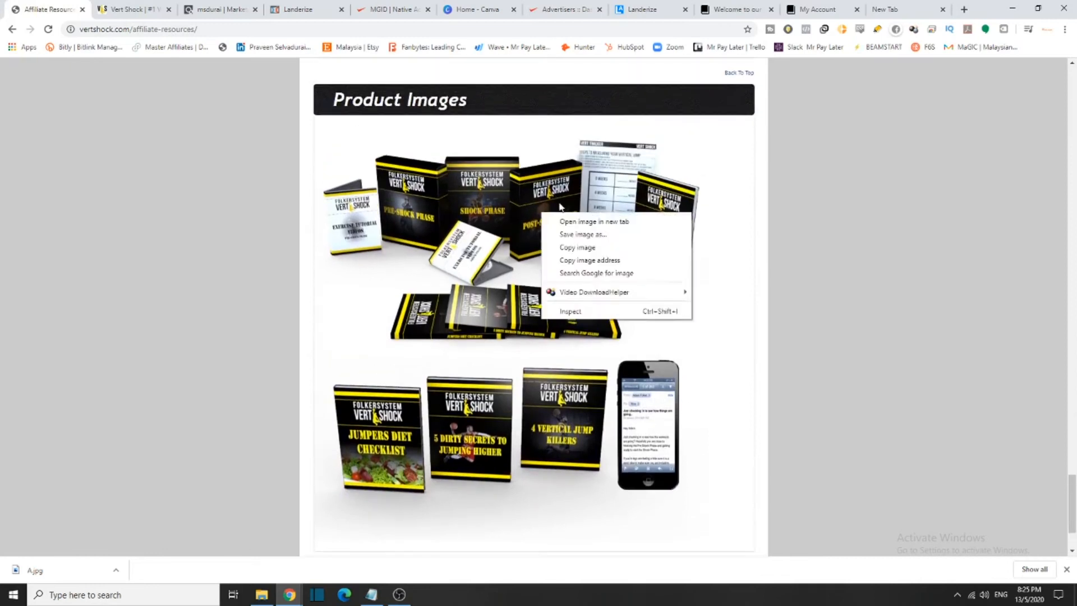
click(566, 233)
click(425, 289)
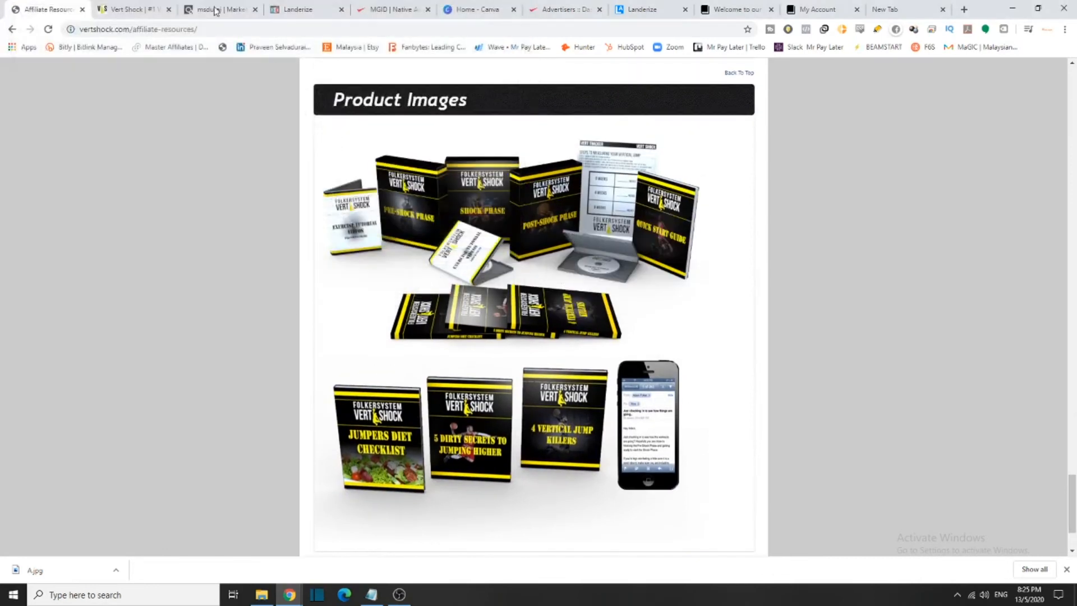
Replace the water bottle article image with the all_products Vert Shock bundle picture
click(298, 9)
click(665, 6)
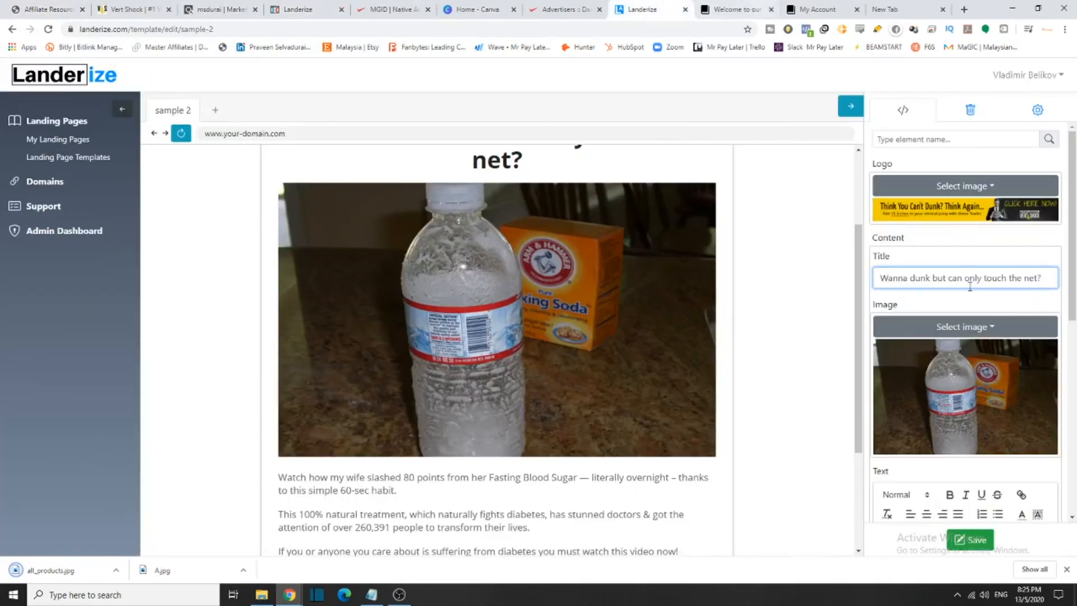
click(976, 327)
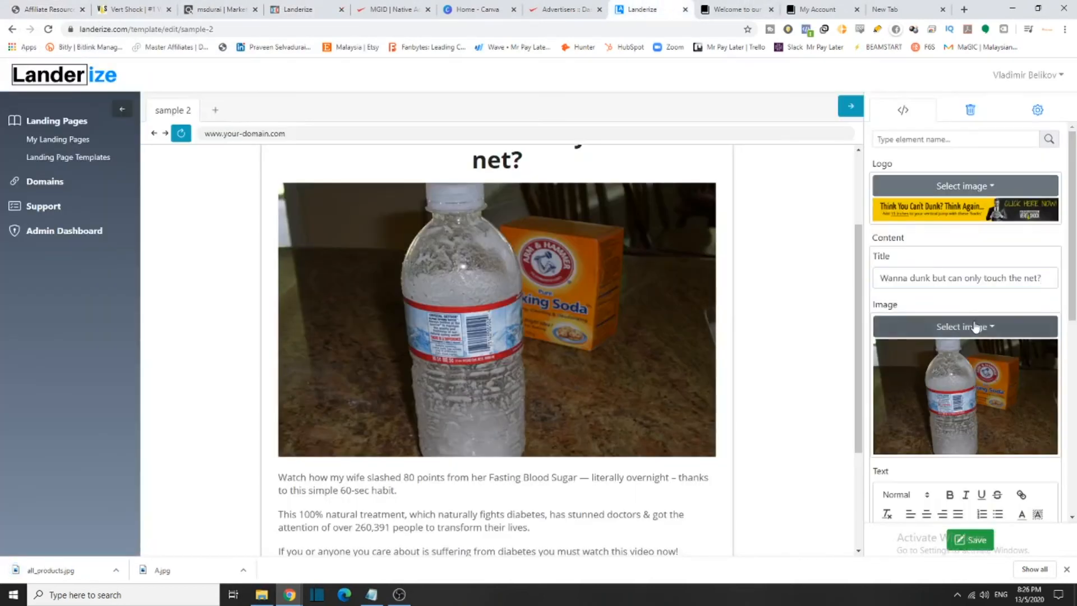
click(975, 328)
click(1021, 143)
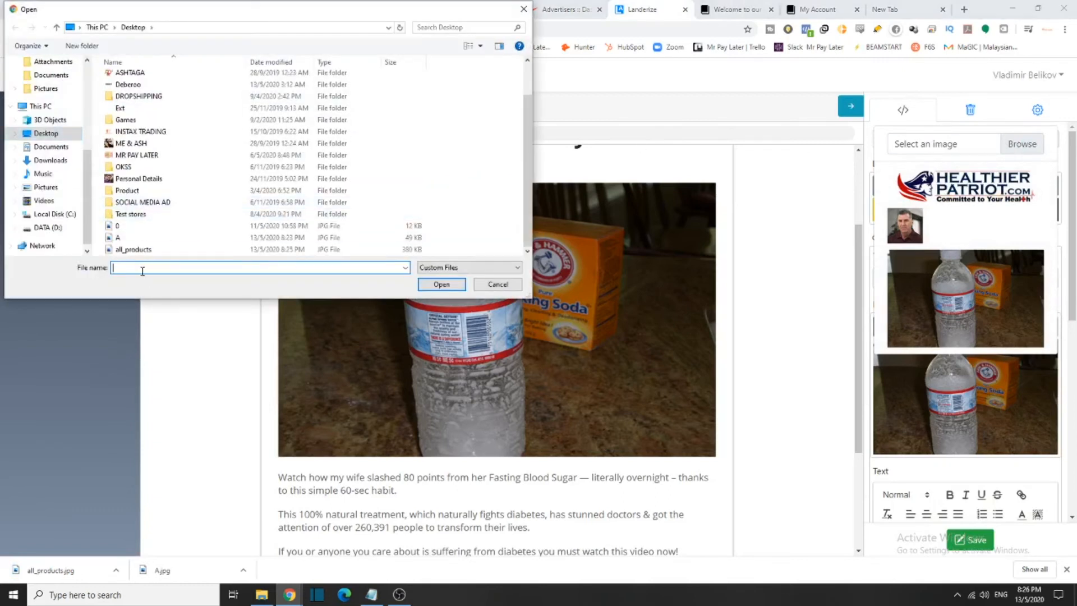
click(216, 249)
click(448, 289)
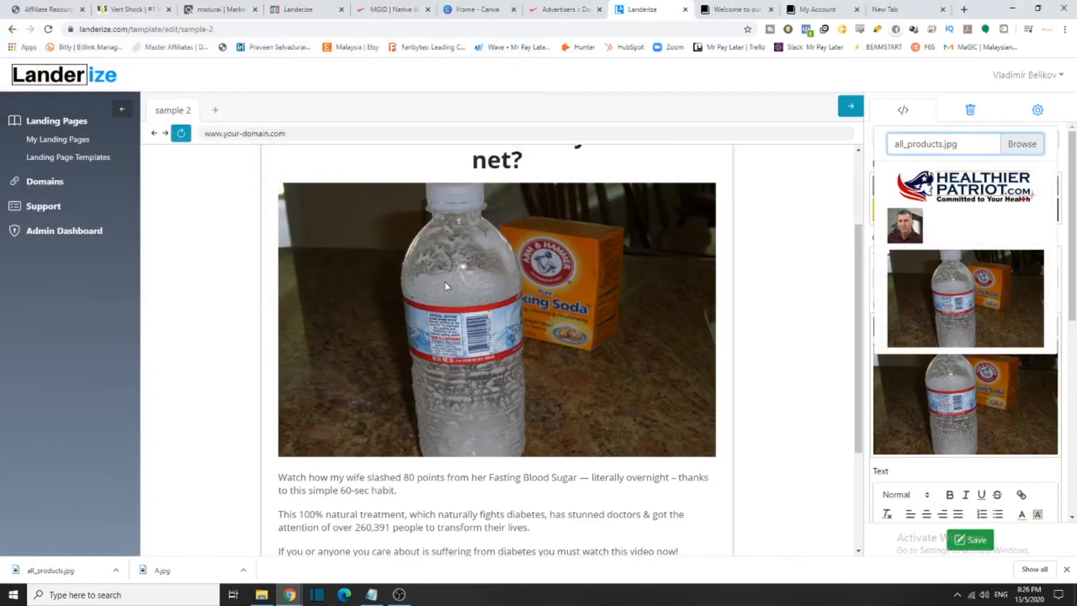
click(645, 281)
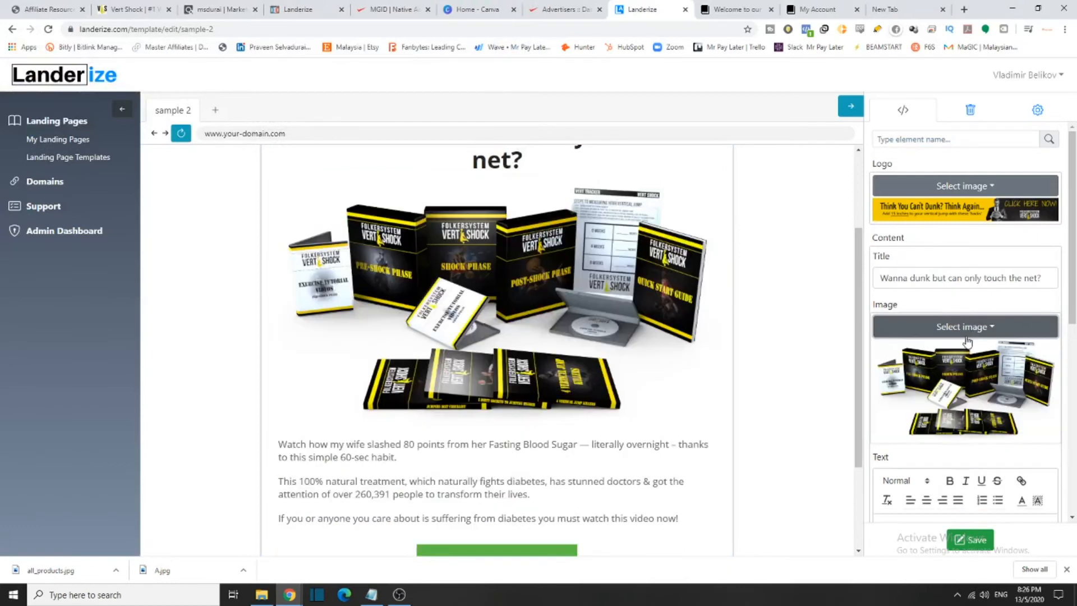
Review the updated page and save the landing page template
scroll(562, 368, up, 2)
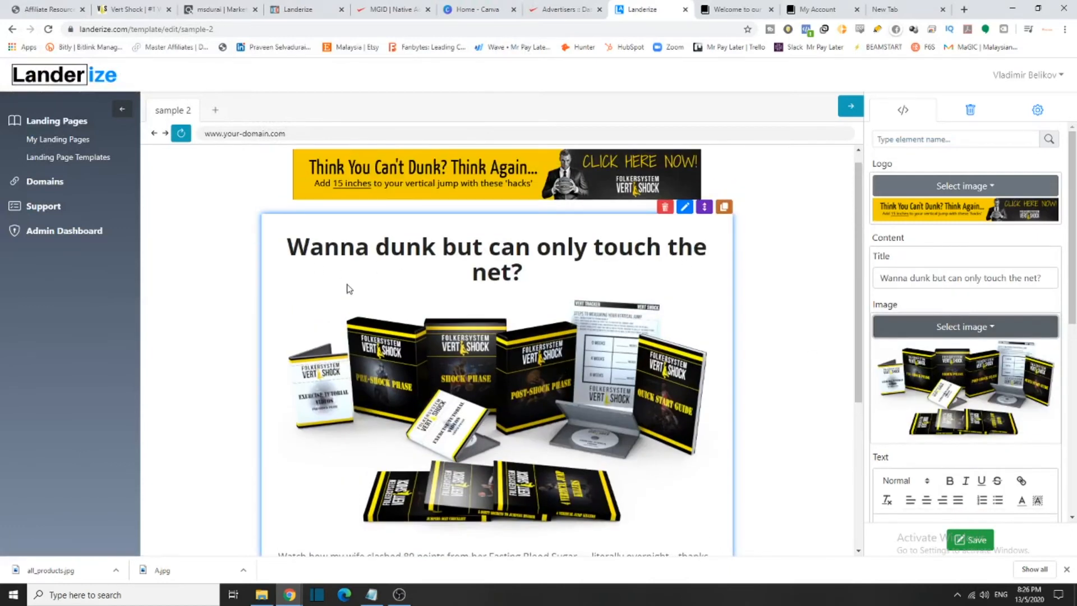
scroll(447, 414, down, 3)
scroll(567, 233, up, 3)
scroll(567, 233, down, 3)
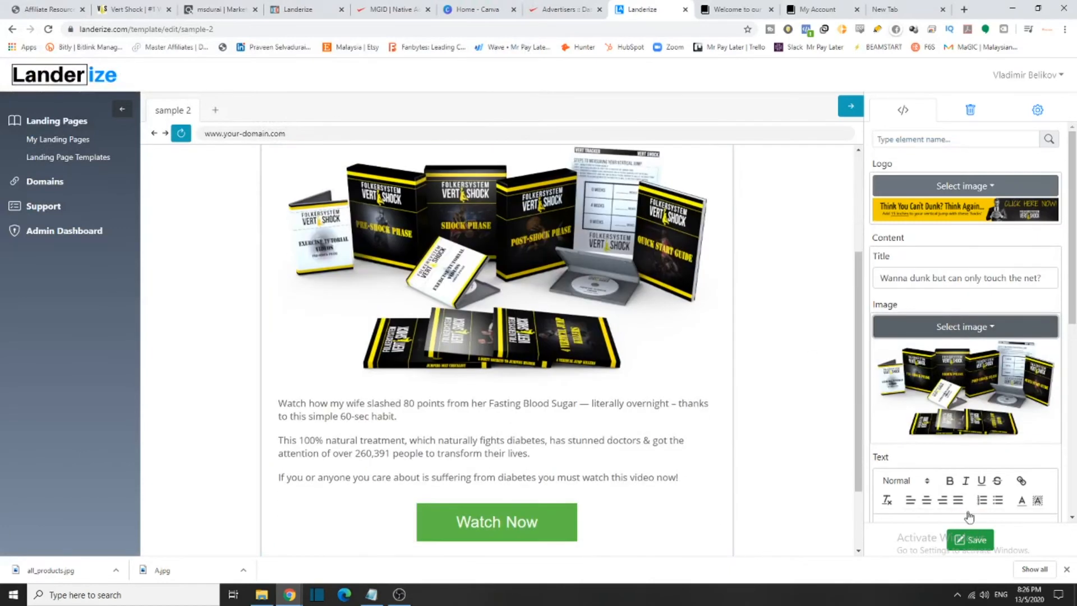
click(976, 540)
Search Google Images for 'slam dunk real people' in a new tab
click(892, 9)
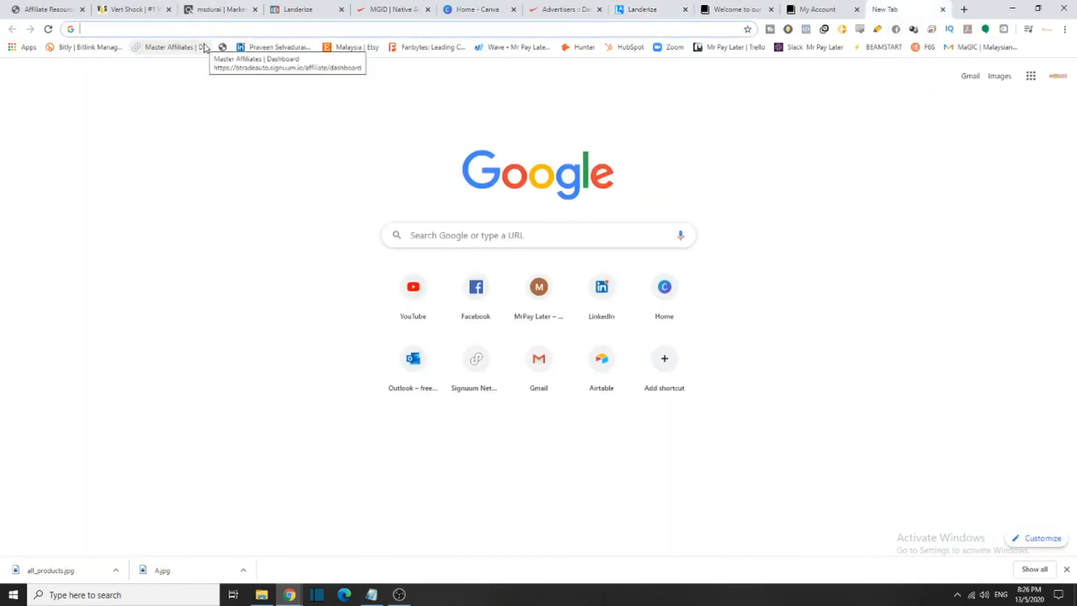
text(slamduck)
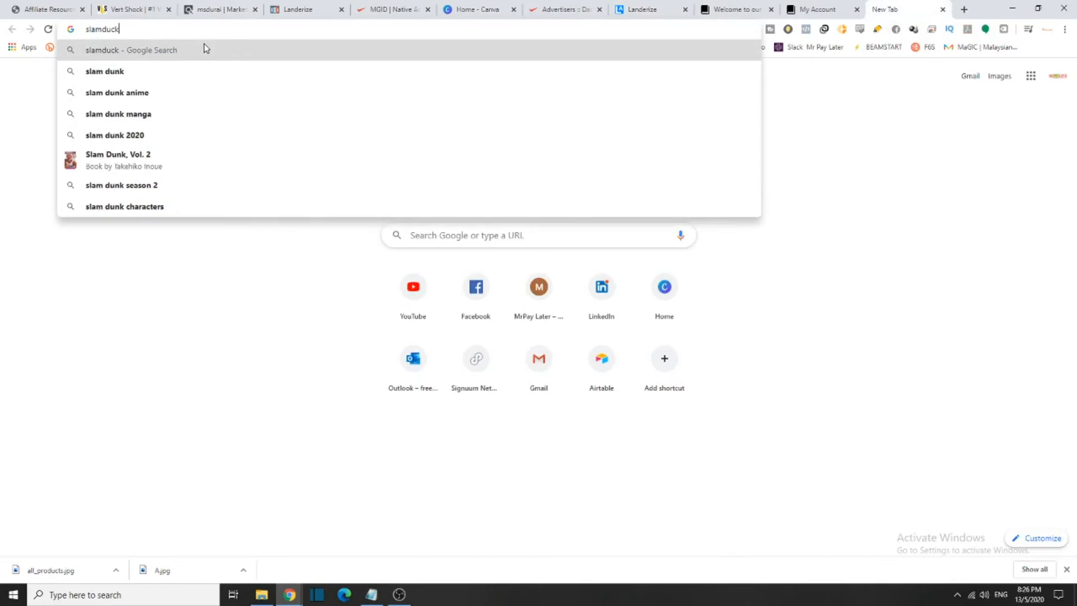
key(Return)
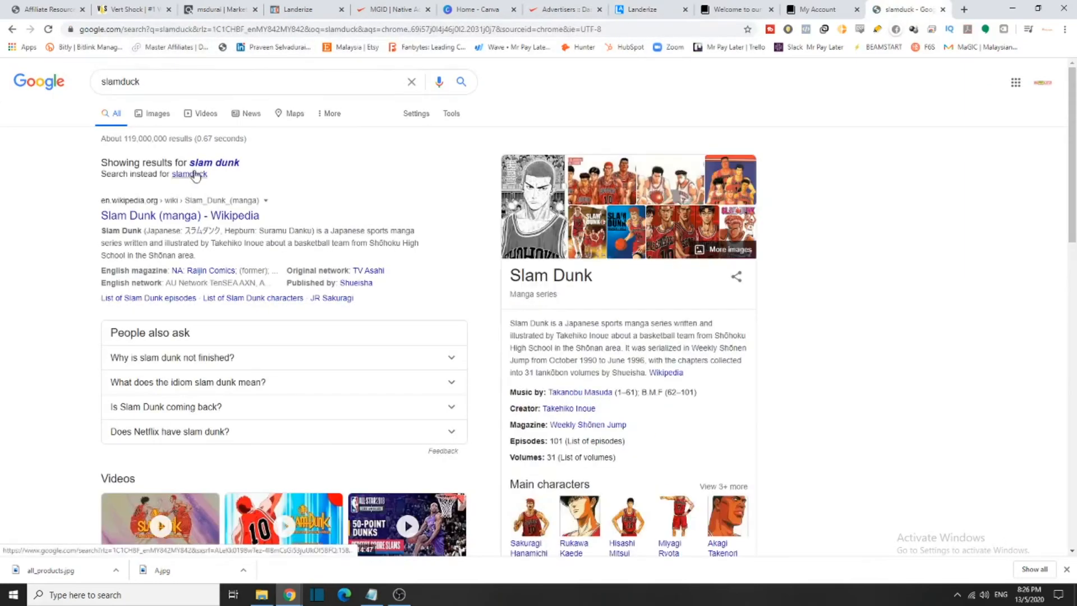
click(150, 82)
text(real)
key(Return)
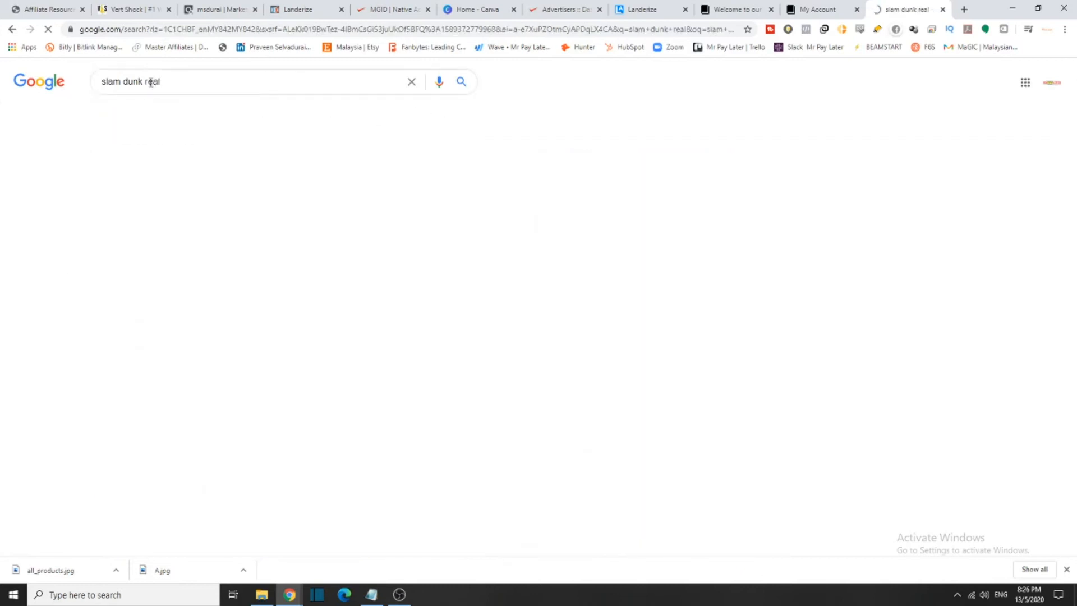
click(168, 114)
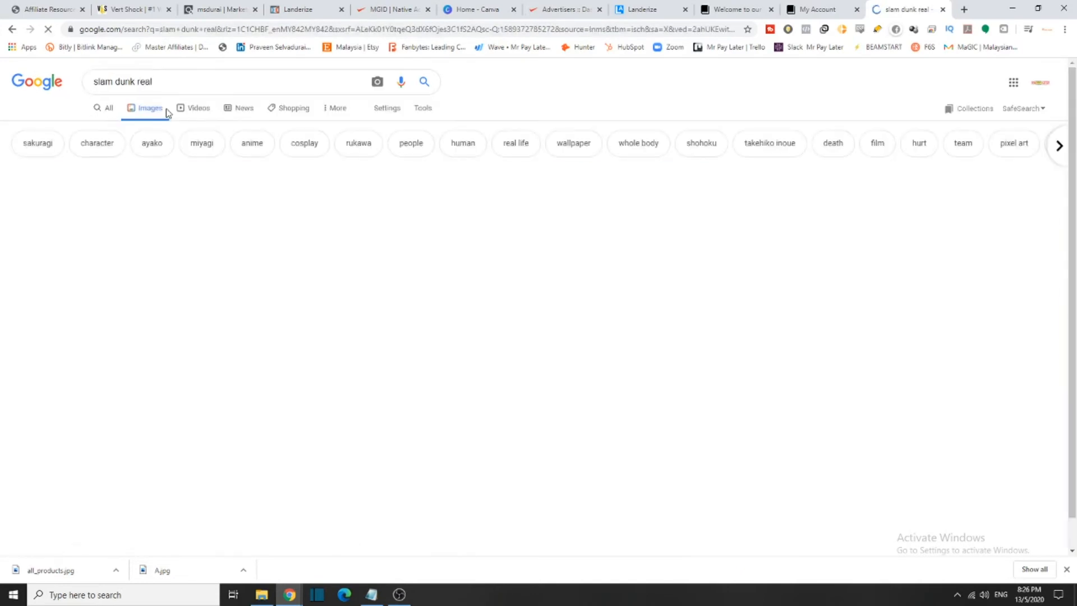
scroll(209, 191, down, 4)
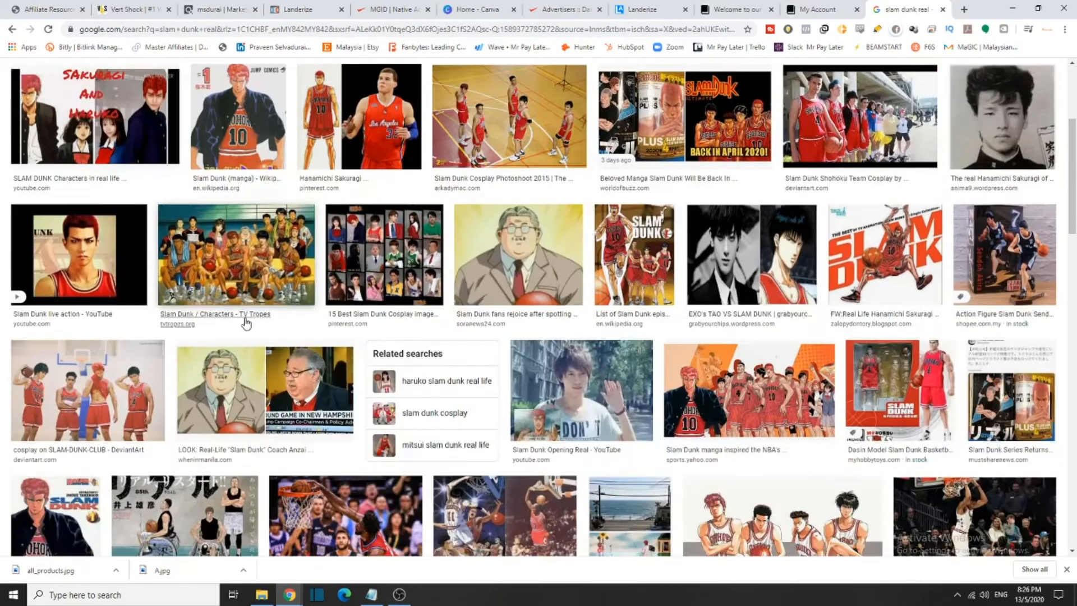
scroll(189, 118, up, 5)
click(168, 81)
text(people)
key(Return)
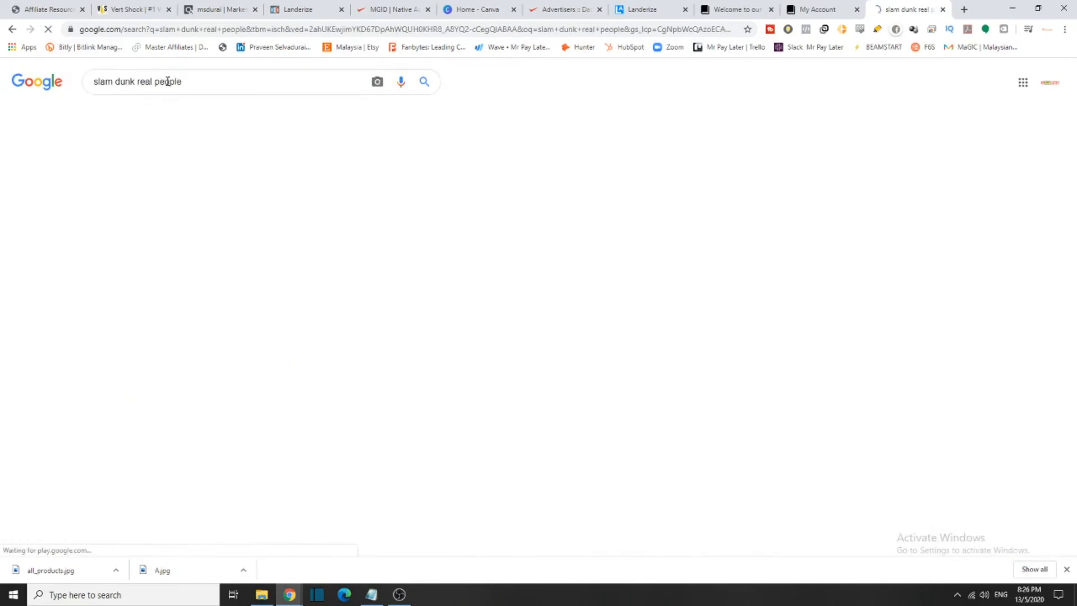
Save the 2019 Slam Dunk Contest photo to the desktop and return to Landerize
scroll(649, 411, down, 5)
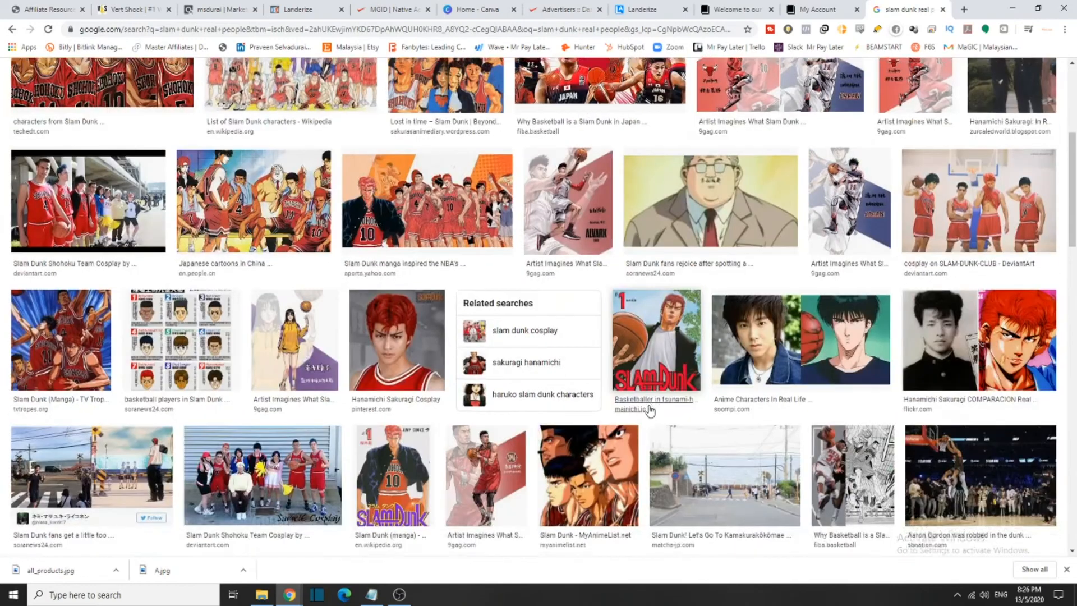
scroll(650, 411, down, 7)
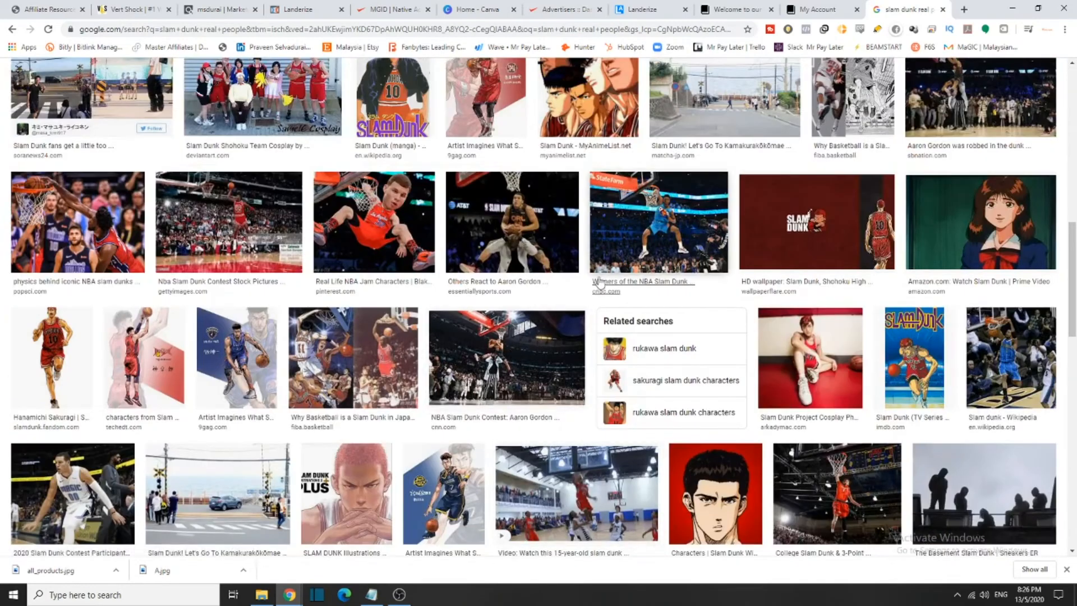
click(617, 224)
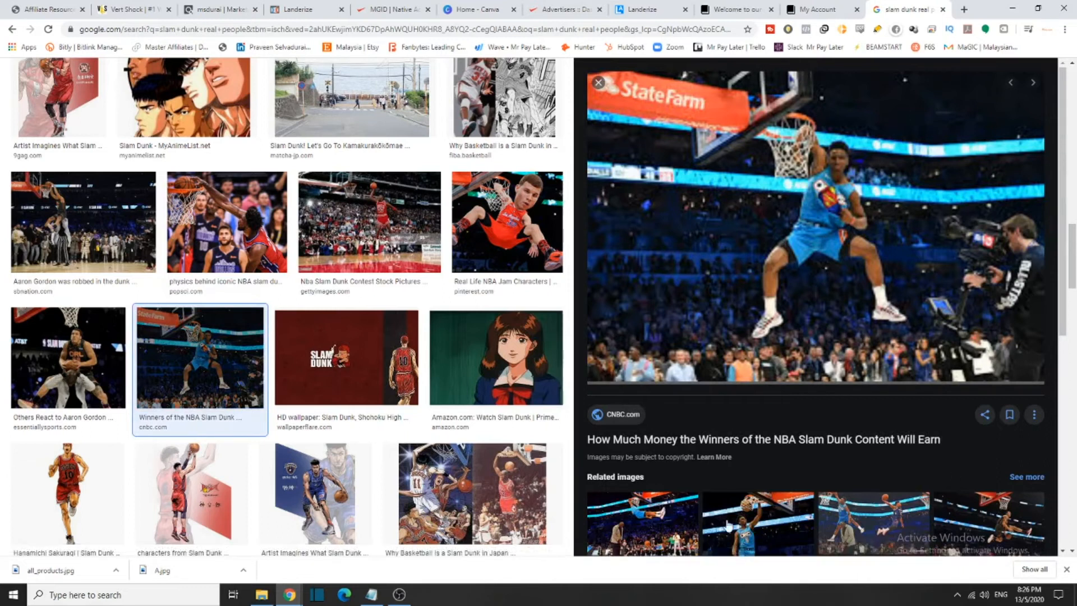
click(667, 524)
click(667, 524)
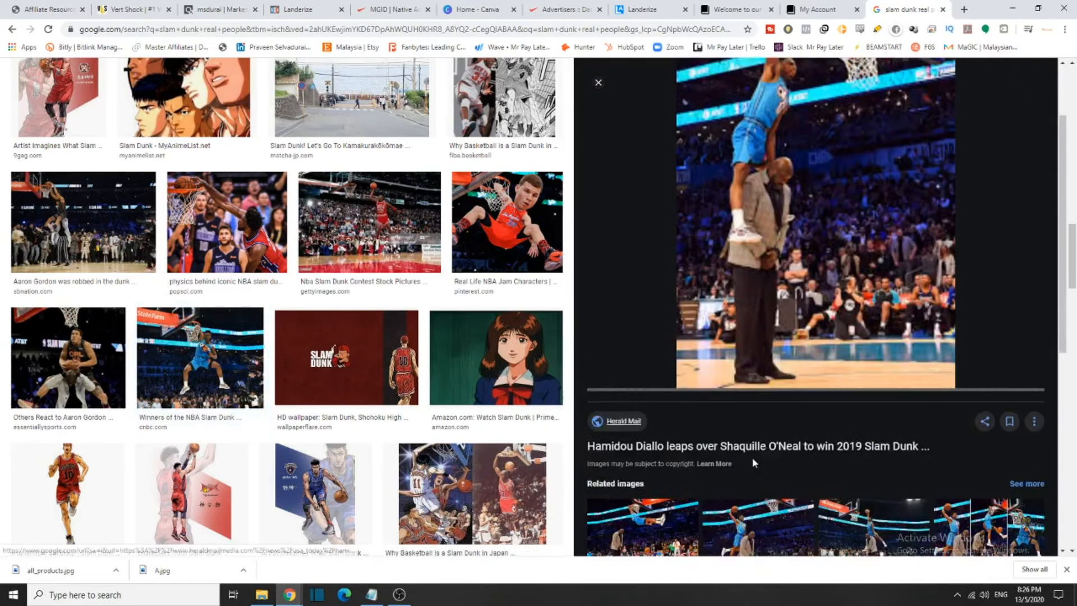
click(665, 462)
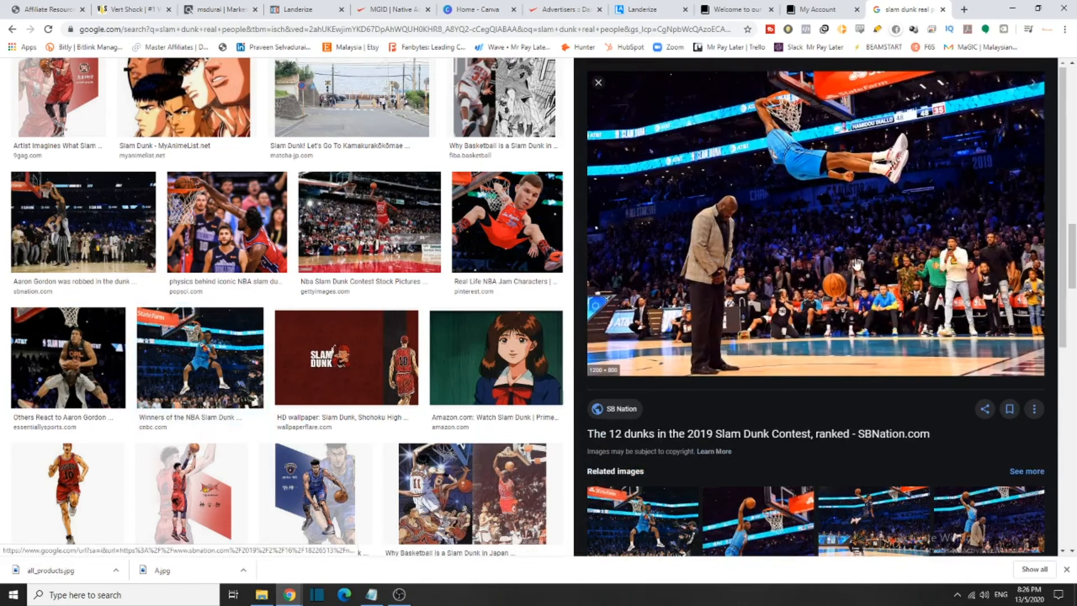
right_click(865, 227)
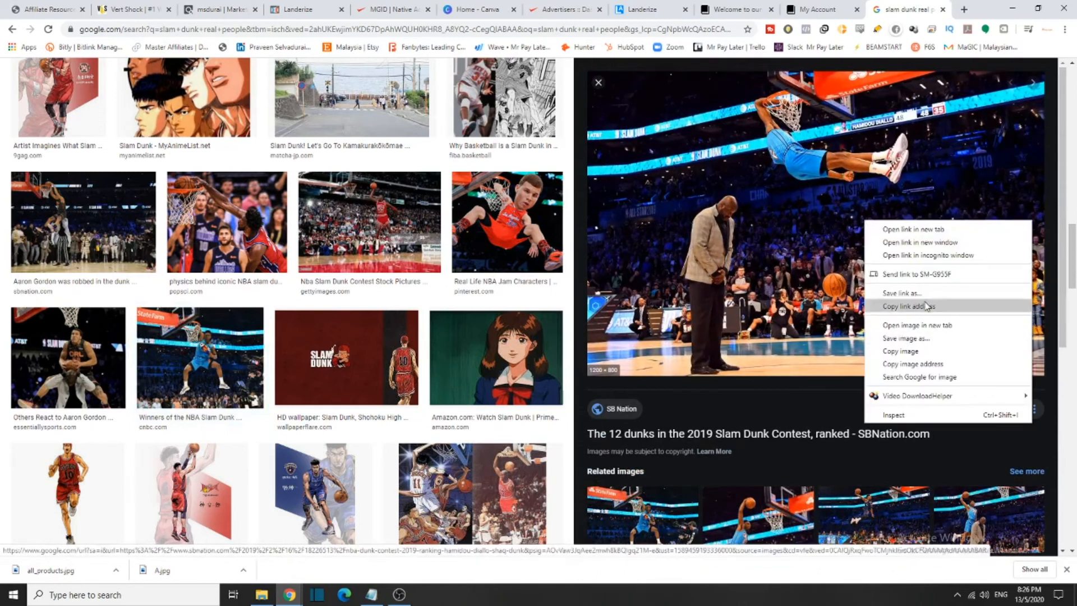
click(934, 338)
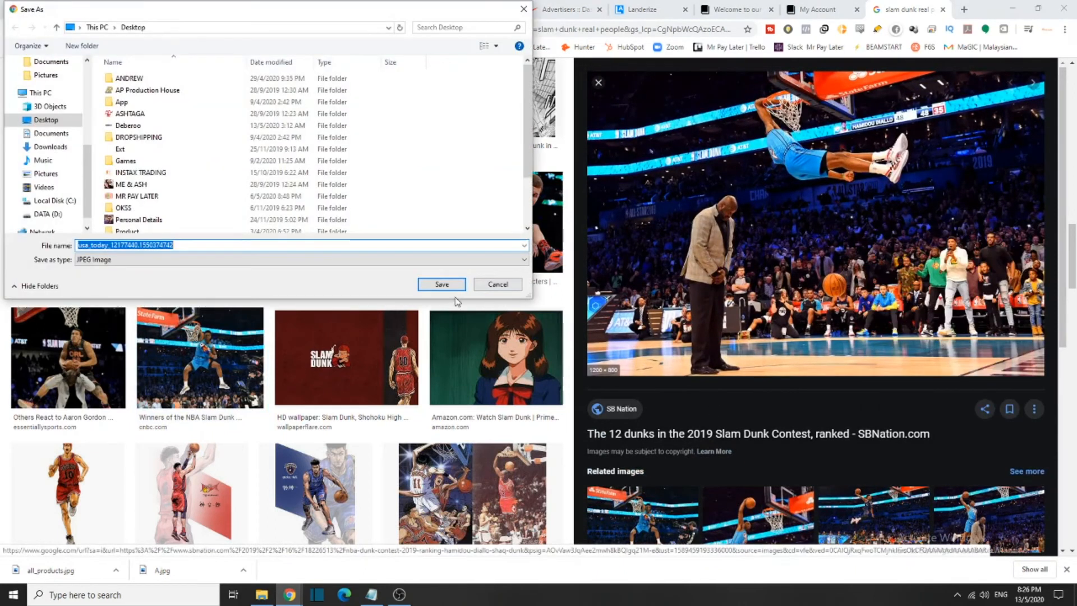
click(441, 284)
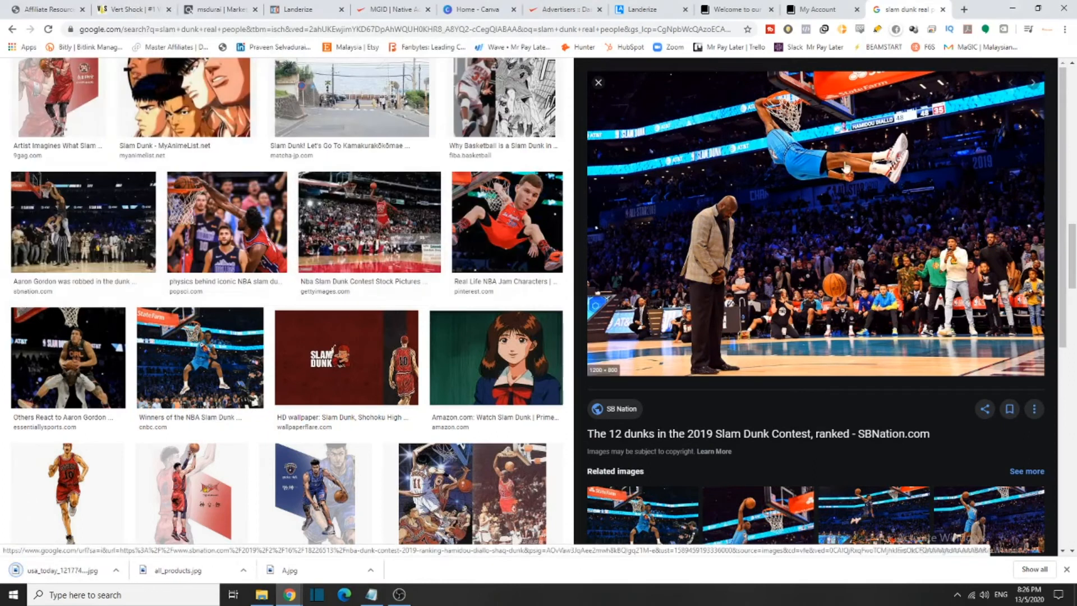
click(645, 6)
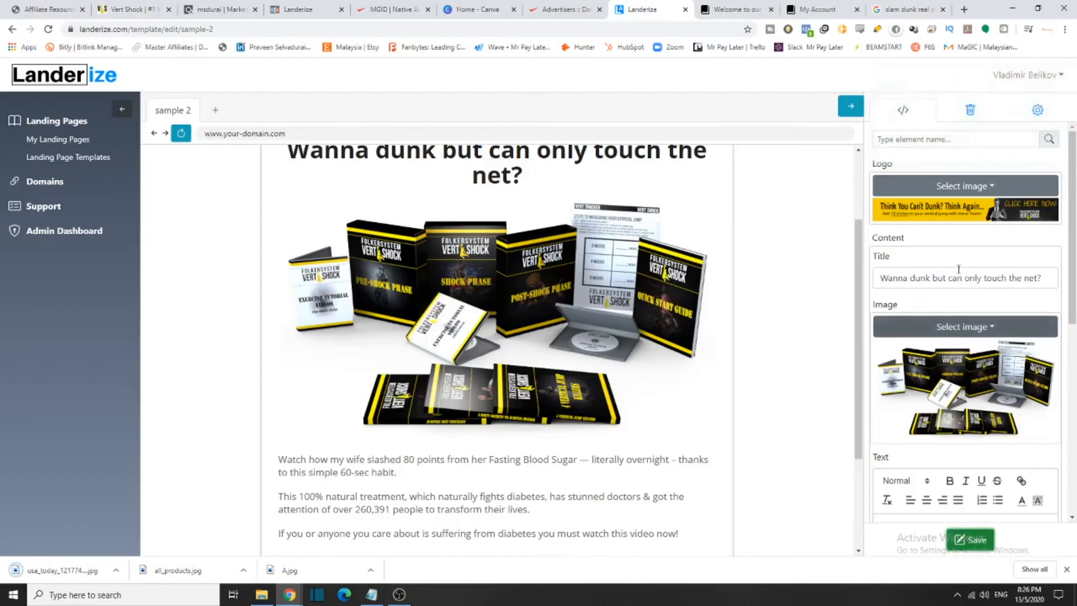
Upload the downloaded usa_today slam dunk photo from the Desktop as the article image
click(974, 326)
click(1021, 144)
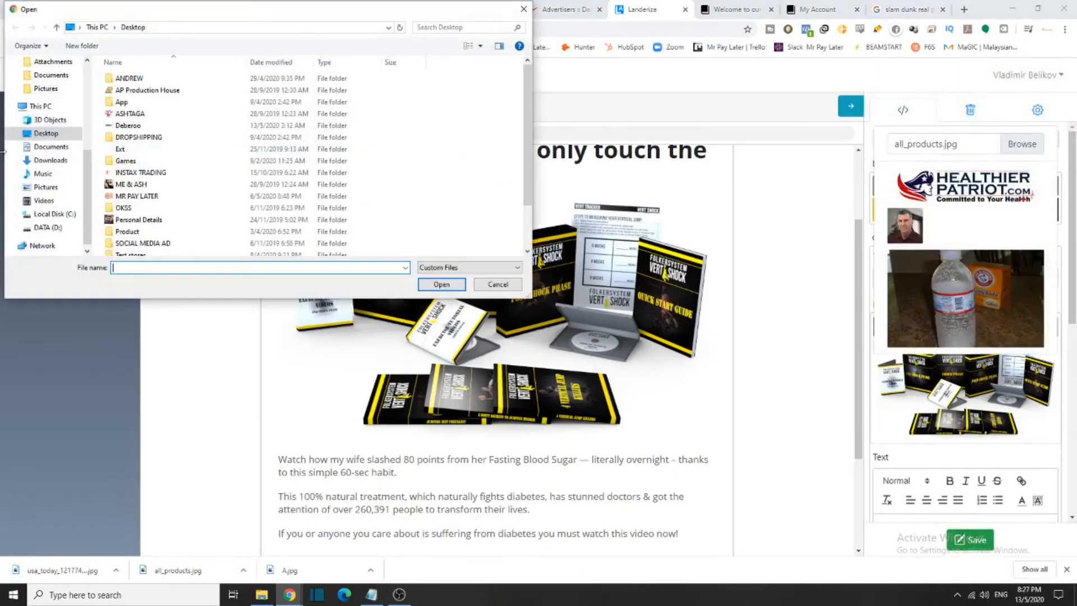
scroll(157, 213, down, 3)
click(162, 250)
click(440, 284)
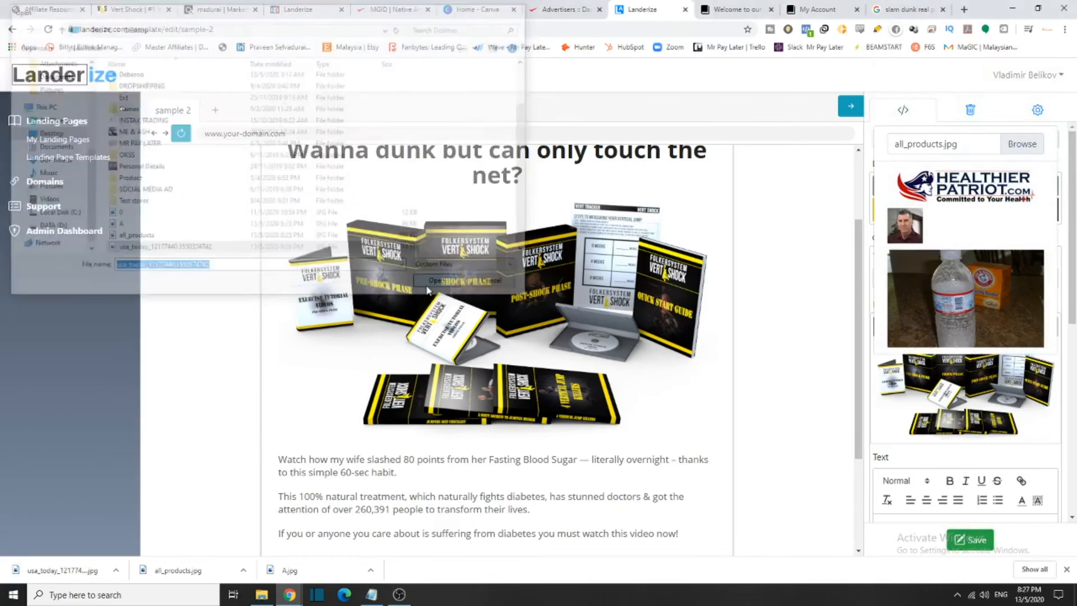
scroll(661, 280, down, 4)
scroll(614, 411, up, 5)
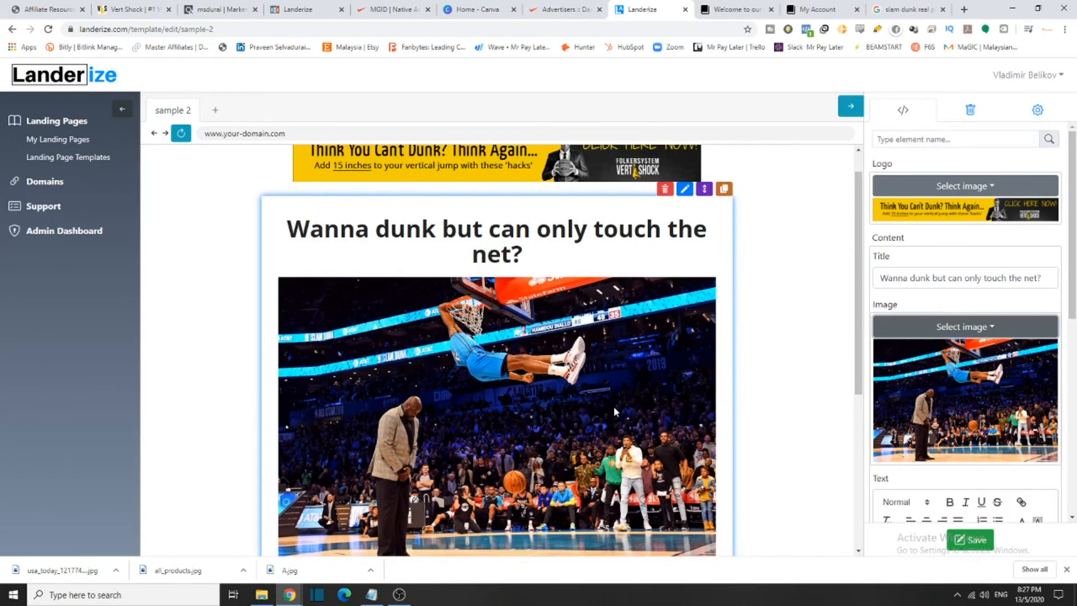
scroll(614, 410, up, 1)
scroll(635, 415, down, 4)
scroll(657, 387, up, 2)
scroll(657, 387, up, 2)
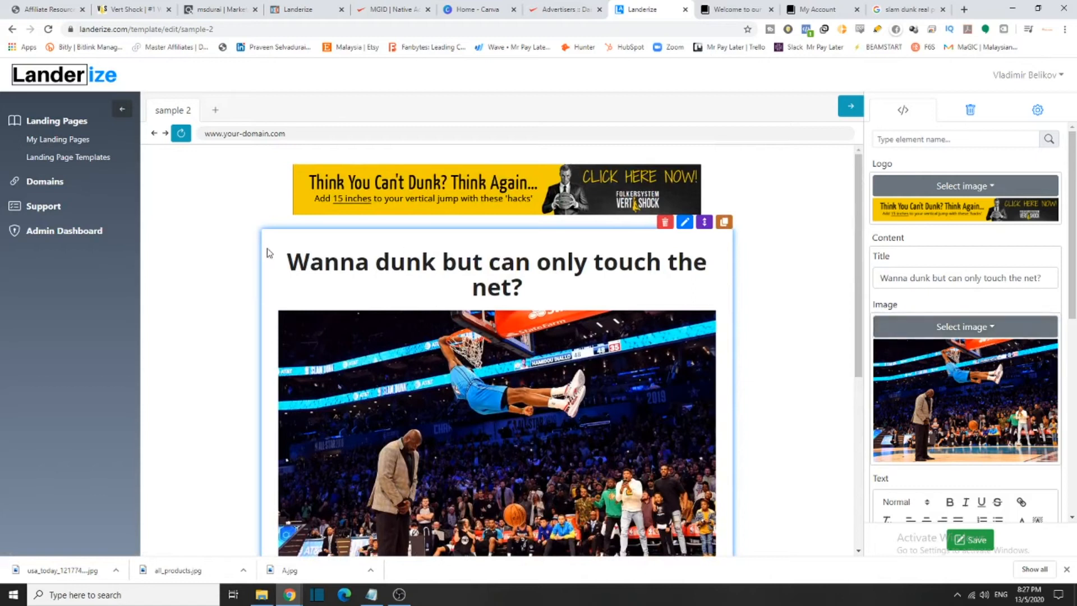
Capitalize every word of the title to 'Wanna Dunk But Can Only Touch The Net?'
drag(288, 255, 602, 261)
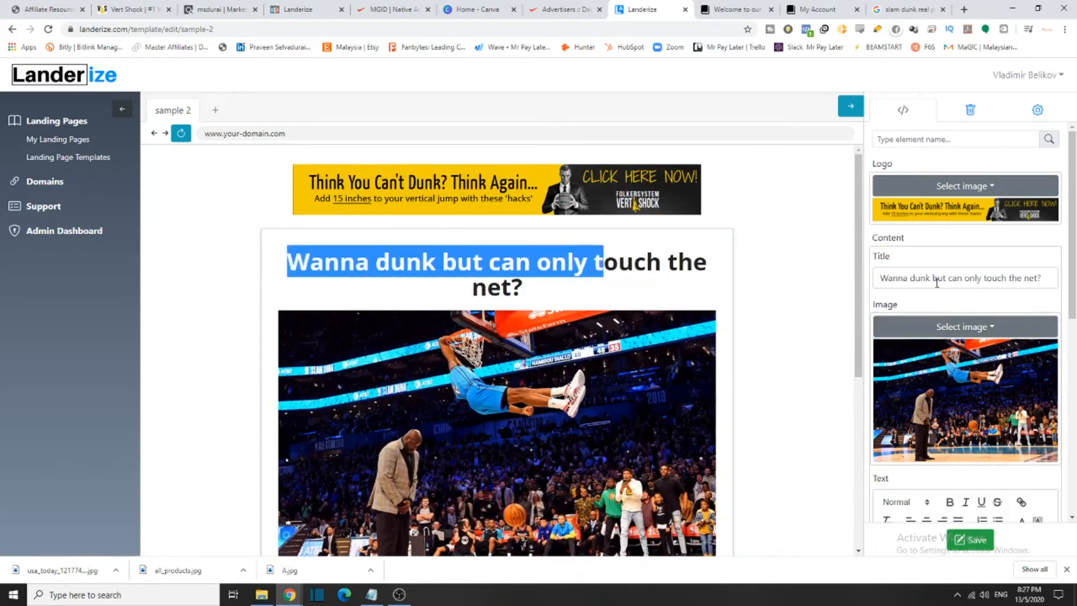
click(916, 278)
key(BackSpace)
text(D)
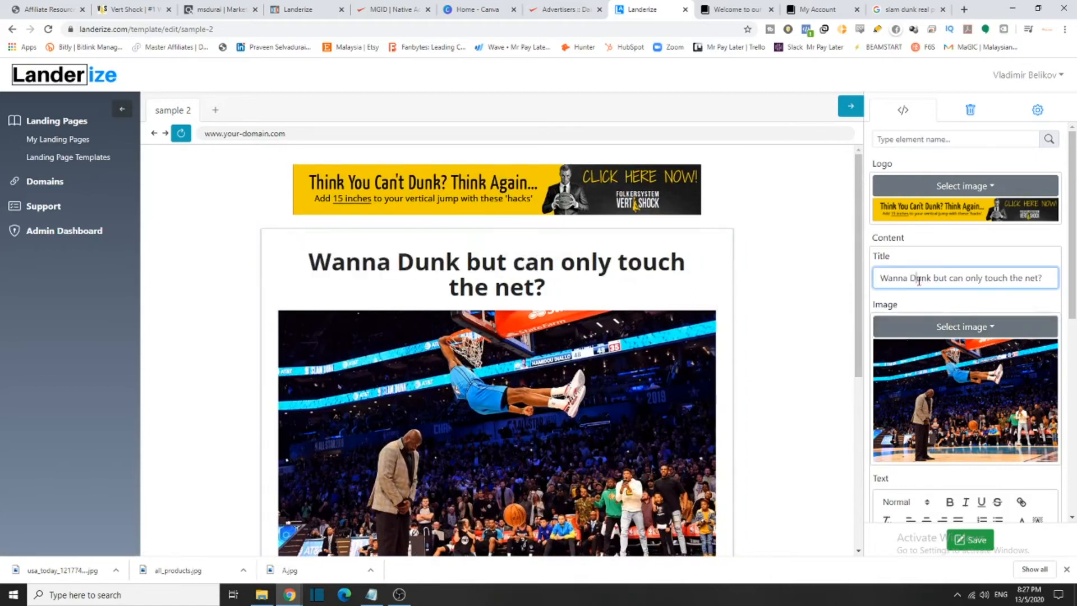
click(938, 279)
key(BackSpace)
text(B)
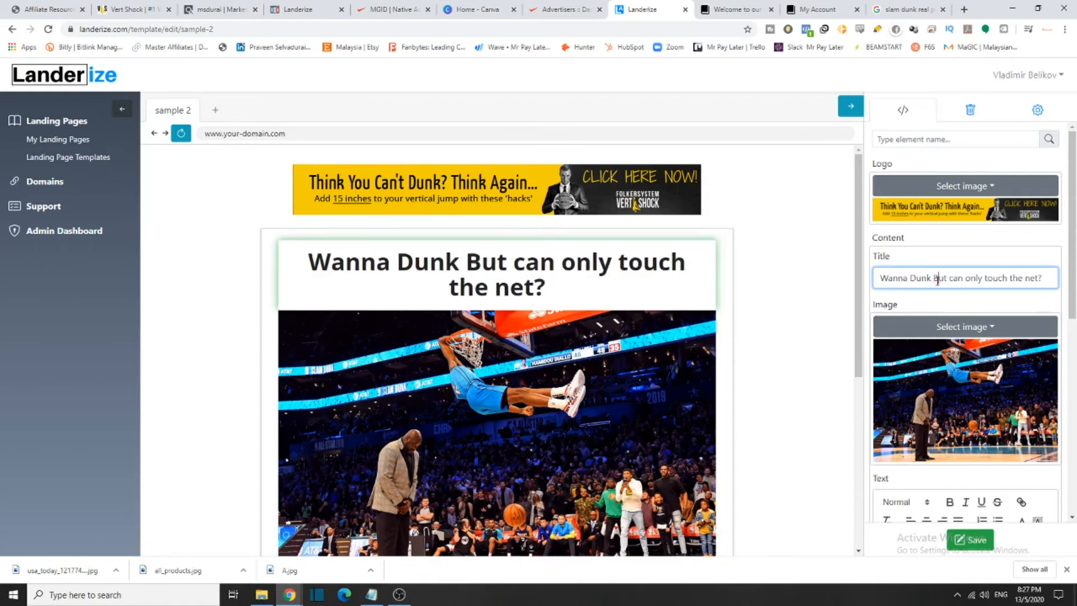
click(954, 277)
key(BackSpace)
text(C)
click(971, 279)
key(BackSpace)
text(O)
click(991, 279)
key(BackSpace)
text(T)
click(1016, 277)
key(BackSpace)
text(T)
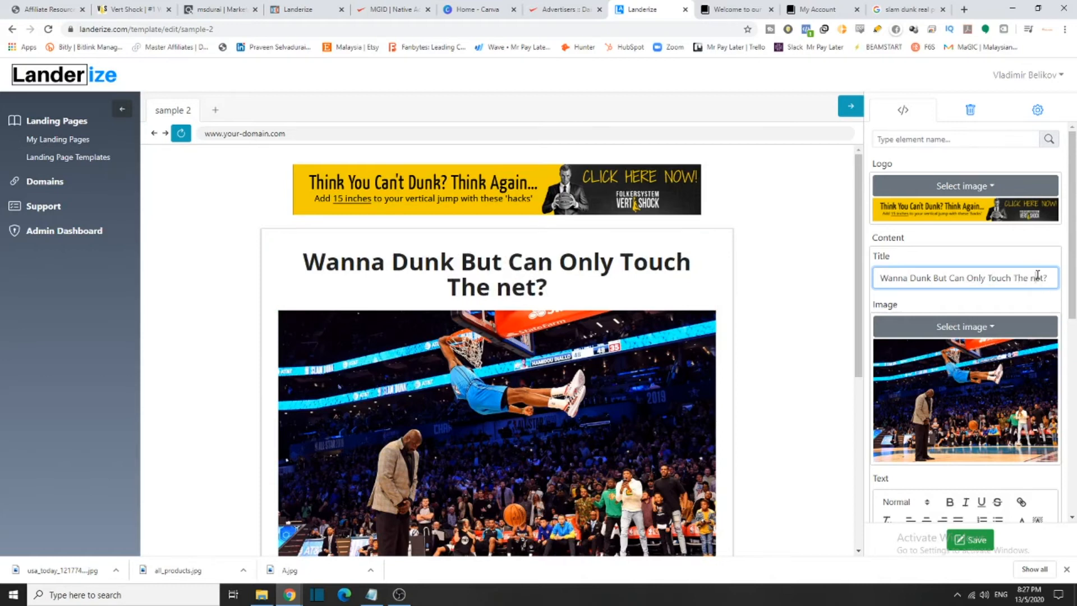
click(1037, 277)
key(BackSpace)
text(N)
Select the first paragraph of the diabetes body text in the Text block
scroll(1038, 274, down, 4)
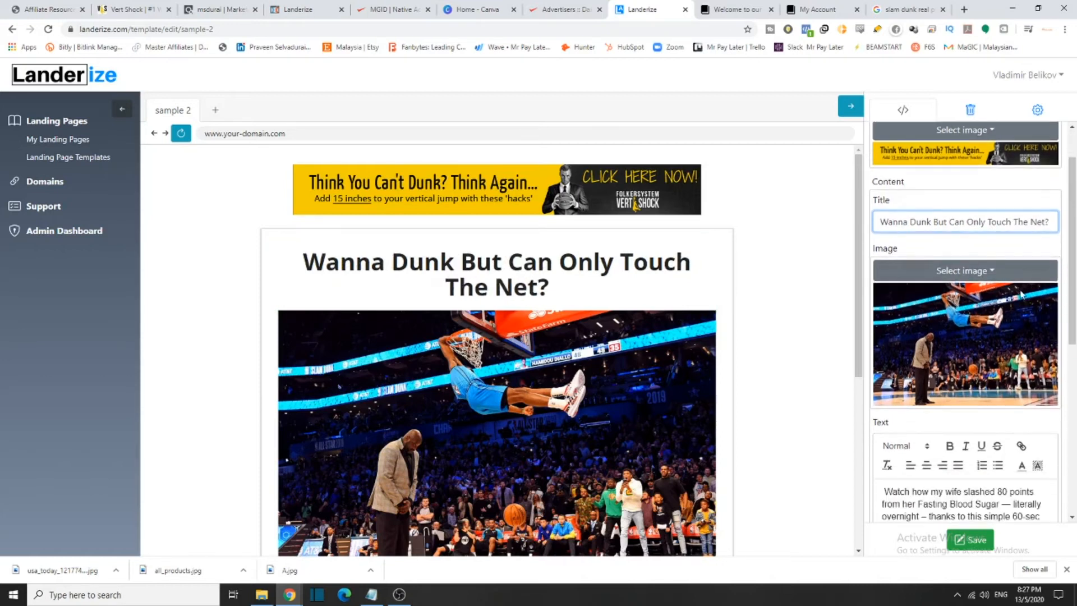
scroll(1037, 206, up, 3)
scroll(1037, 207, up, 1)
drag(879, 277, 1050, 276)
scroll(1036, 276, down, 5)
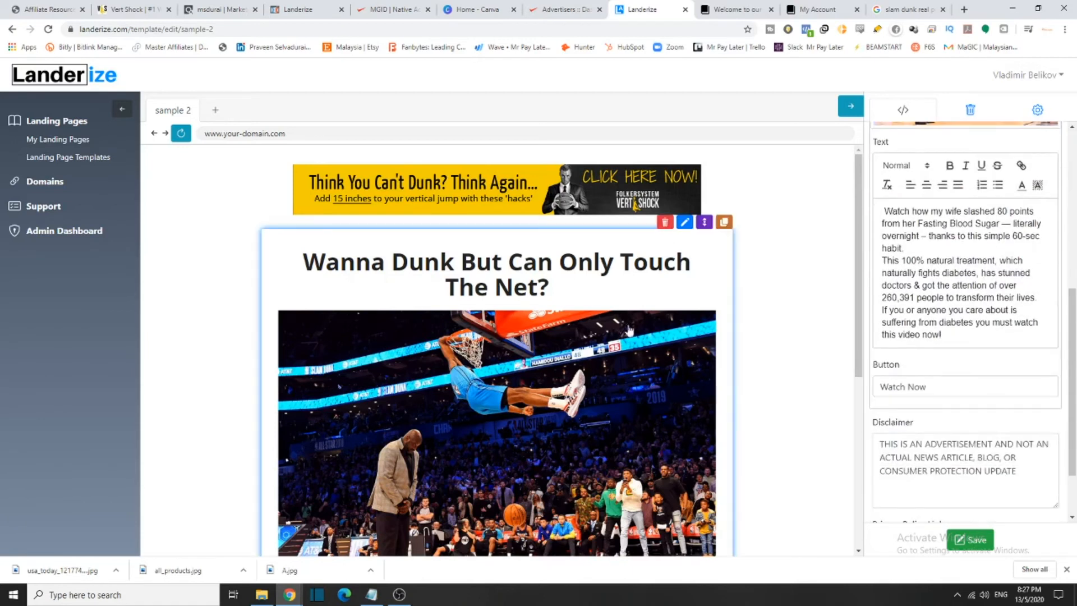
scroll(920, 415, up, 3)
scroll(500, 458, down, 5)
click(500, 458)
mouse_move(279, 309)
mouse_down()
mouse_move(394, 325)
mouse_move(621, 394)
mouse_move(701, 403)
mouse_move(281, 348)
mouse_move(291, 322)
mouse_up()
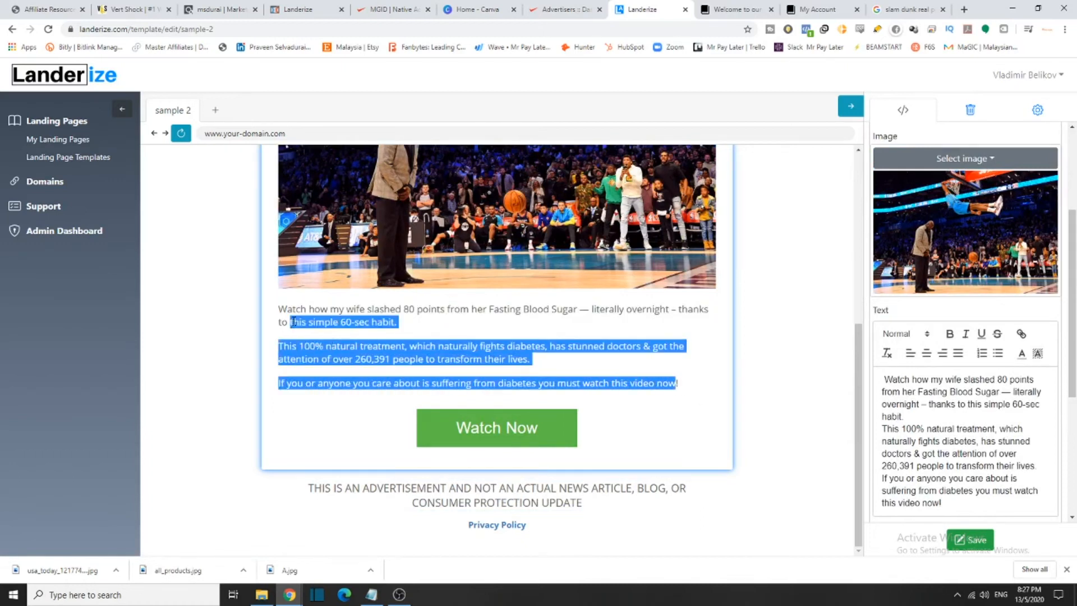
click(900, 383)
scroll(935, 426, down, 1)
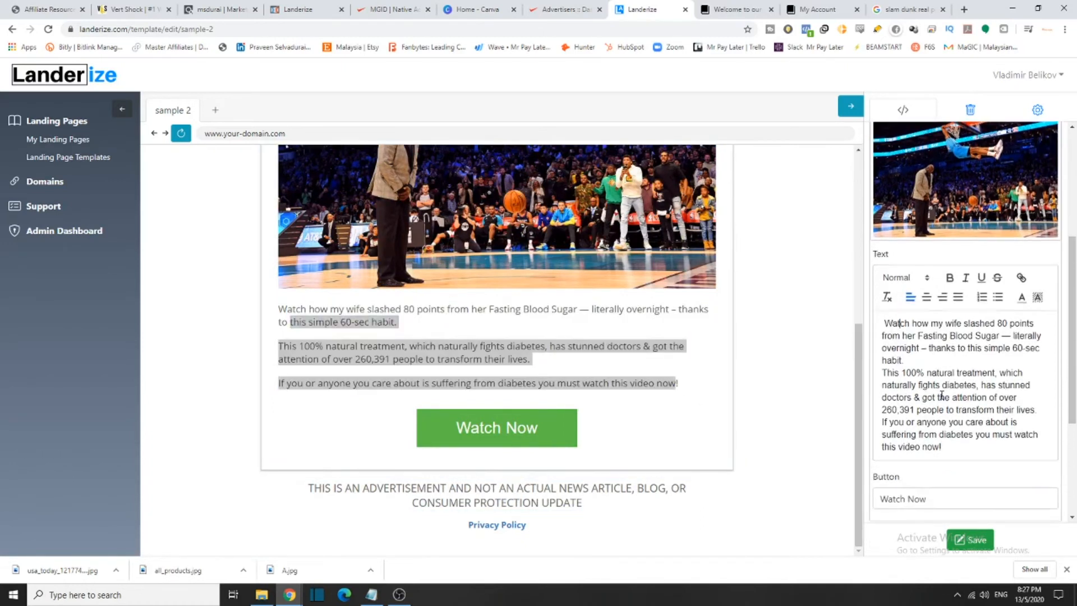
drag(353, 308, 396, 322)
Scroll affiliate resources to the email swipes and select a paragraph of the first one
click(15, 6)
scroll(424, 483, down, 8)
scroll(550, 424, down, 20)
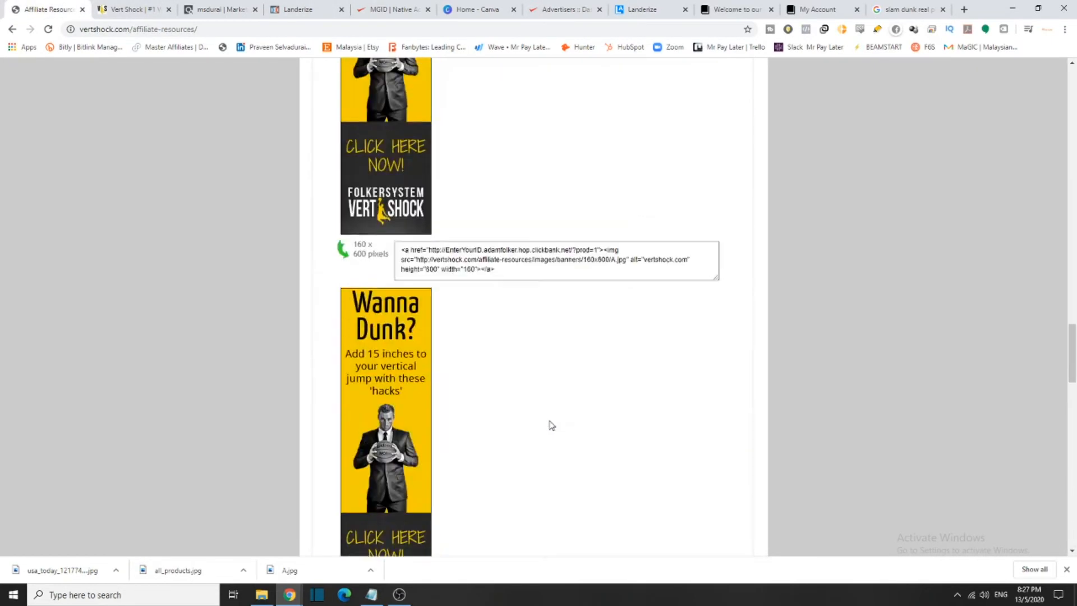
scroll(551, 424, up, 6)
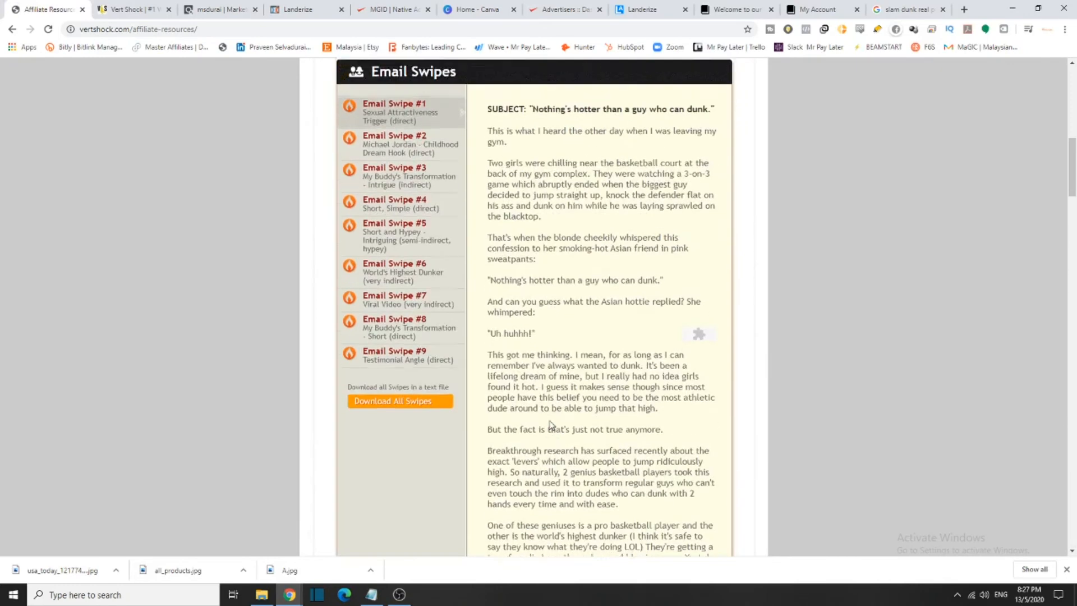
scroll(572, 297, down, 7)
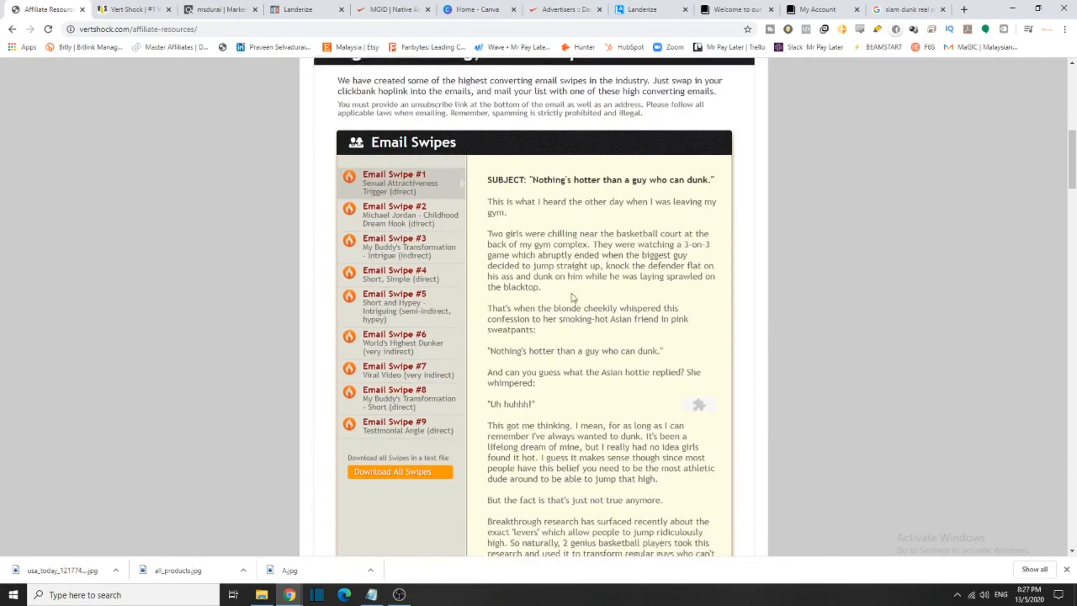
scroll(527, 346, up, 4)
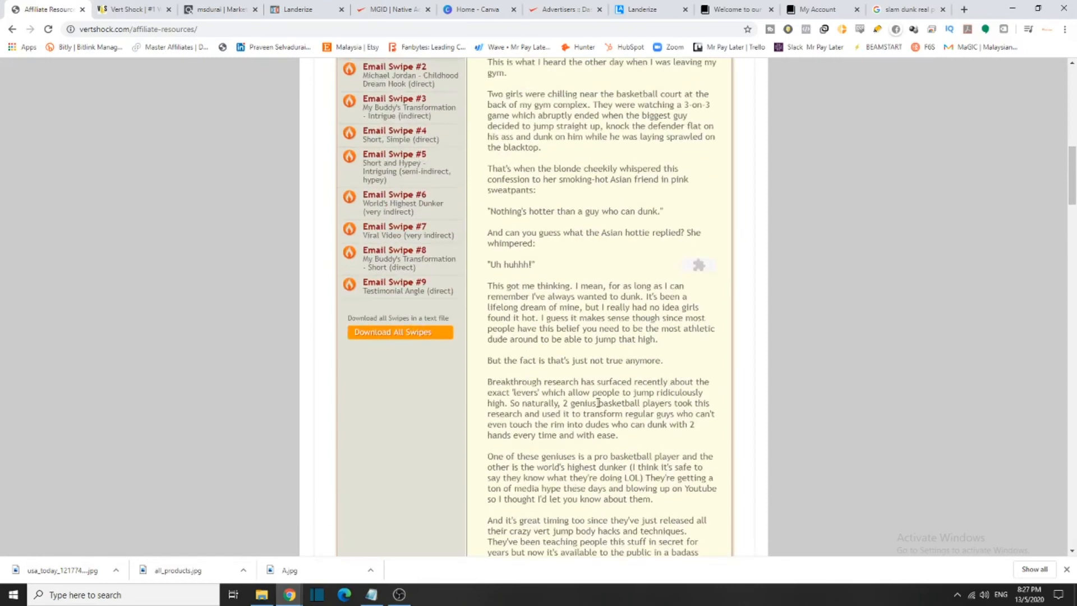
scroll(626, 427, down, 4)
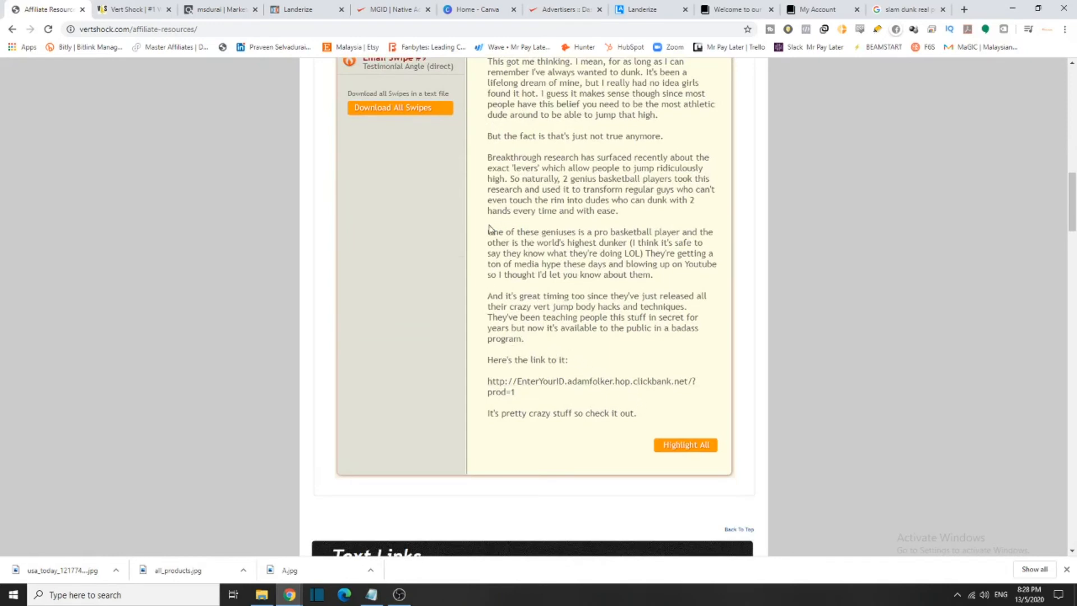
drag(516, 231, 580, 243)
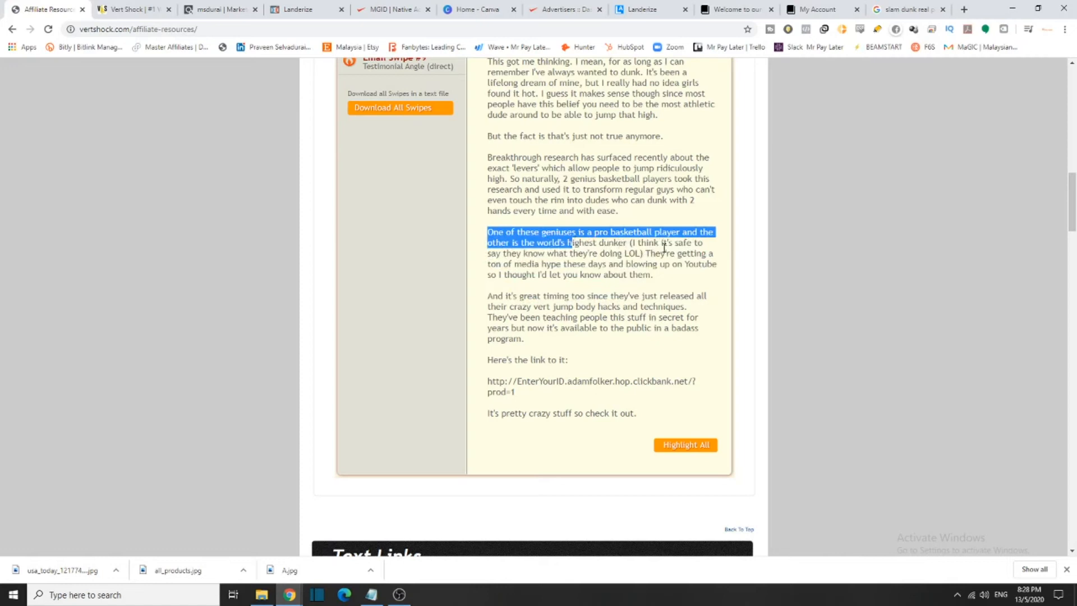
scroll(421, 233, up, 8)
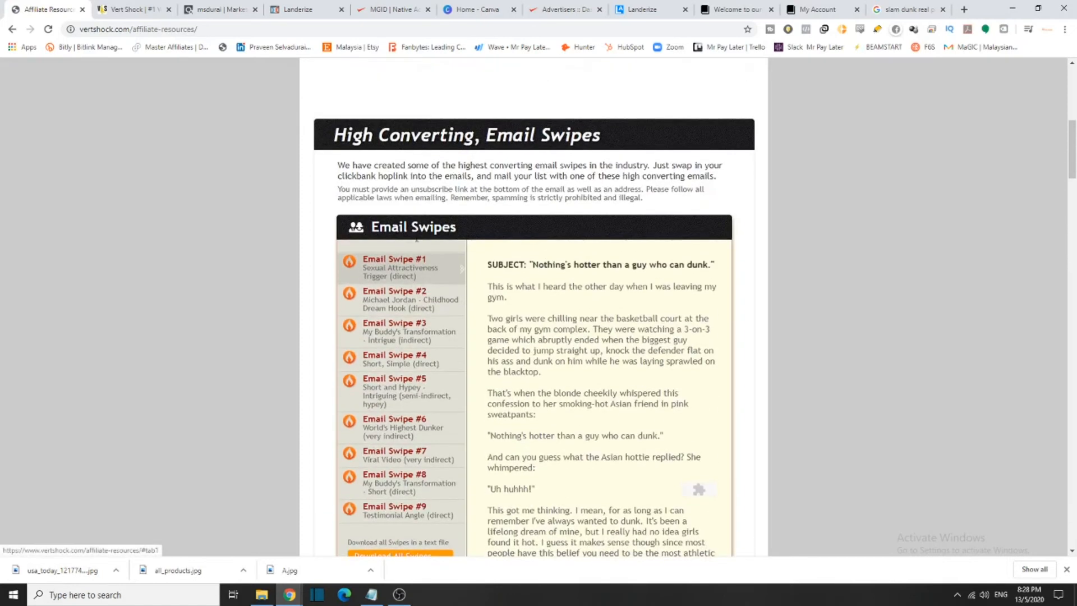
Paste the Email Swipe #2 Jordan dunk story over the landing page's body text
click(413, 306)
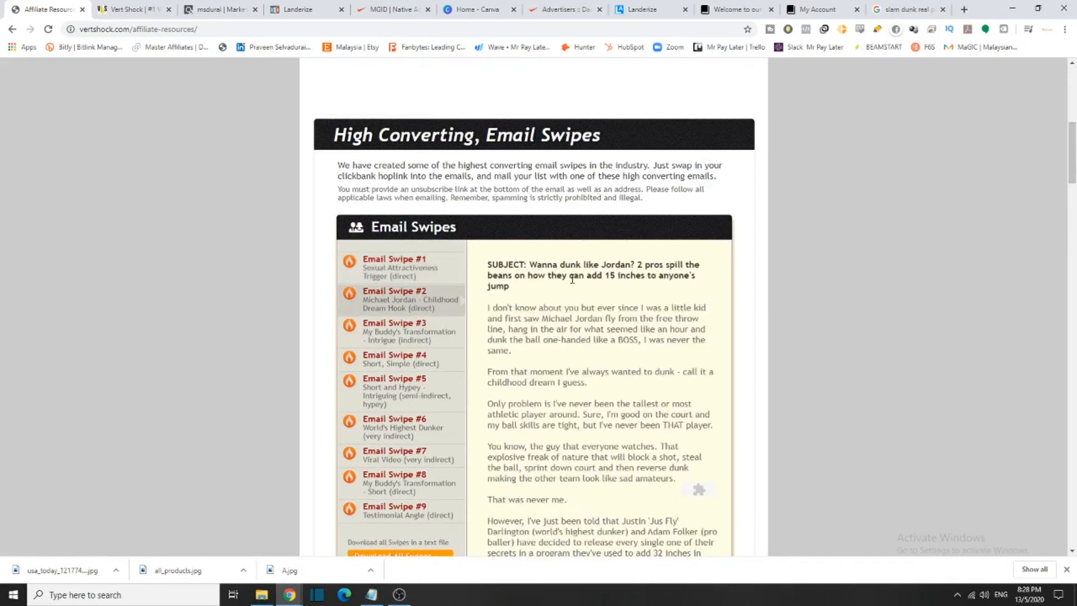
scroll(575, 312, down, 4)
scroll(578, 314, up, 1)
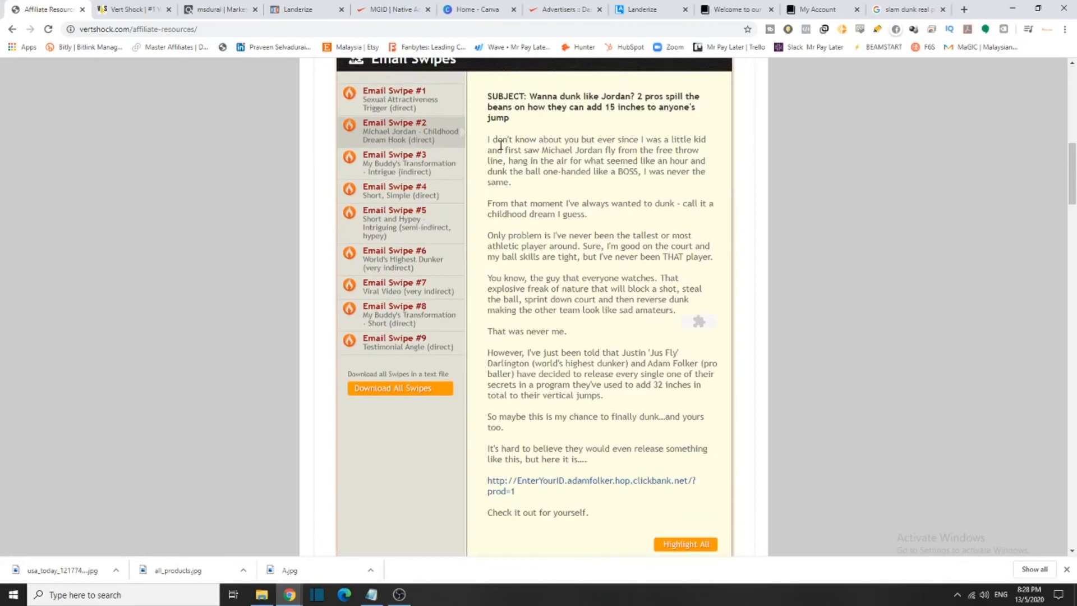
drag(487, 142, 683, 464)
key(ctrl+c)
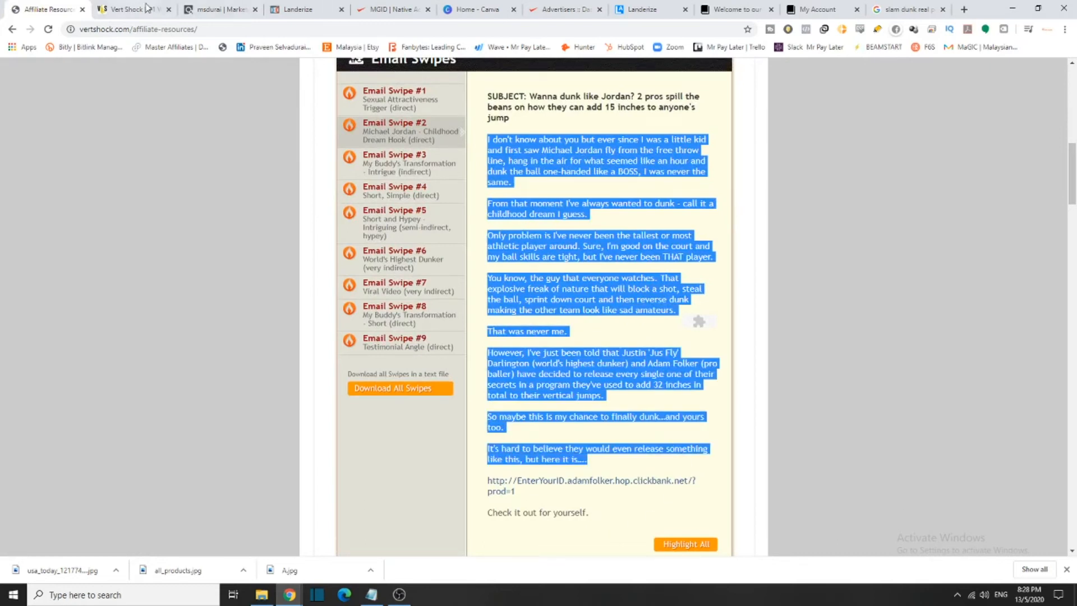
click(627, 7)
drag(953, 446, 872, 315)
key(ctrl+v)
Scroll through the pasted dunk story and select all of its text in the Text editor
scroll(564, 431, down, 3)
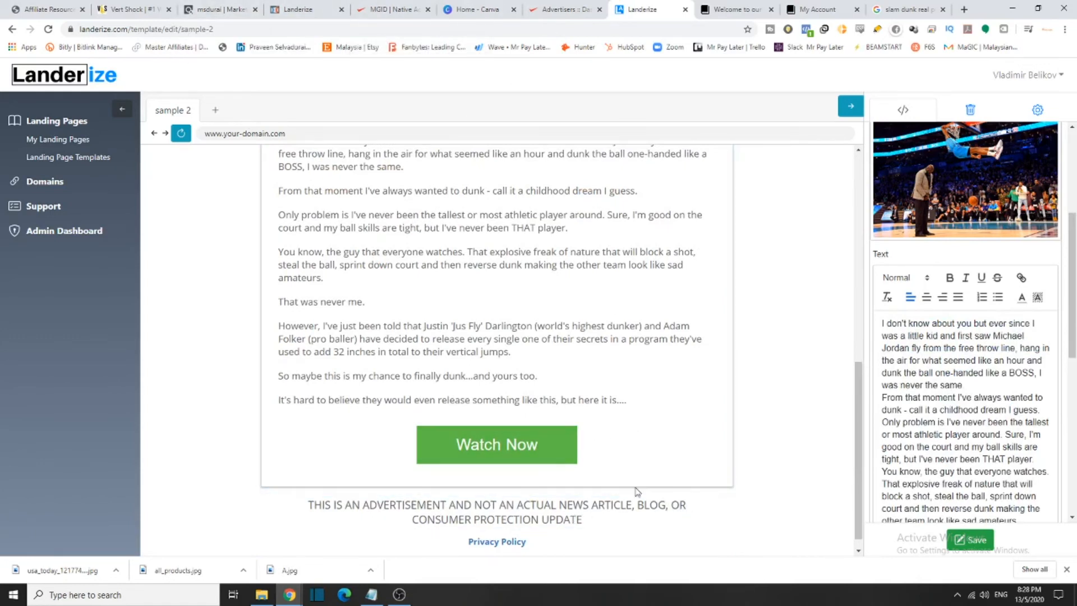
scroll(947, 357, down, 8)
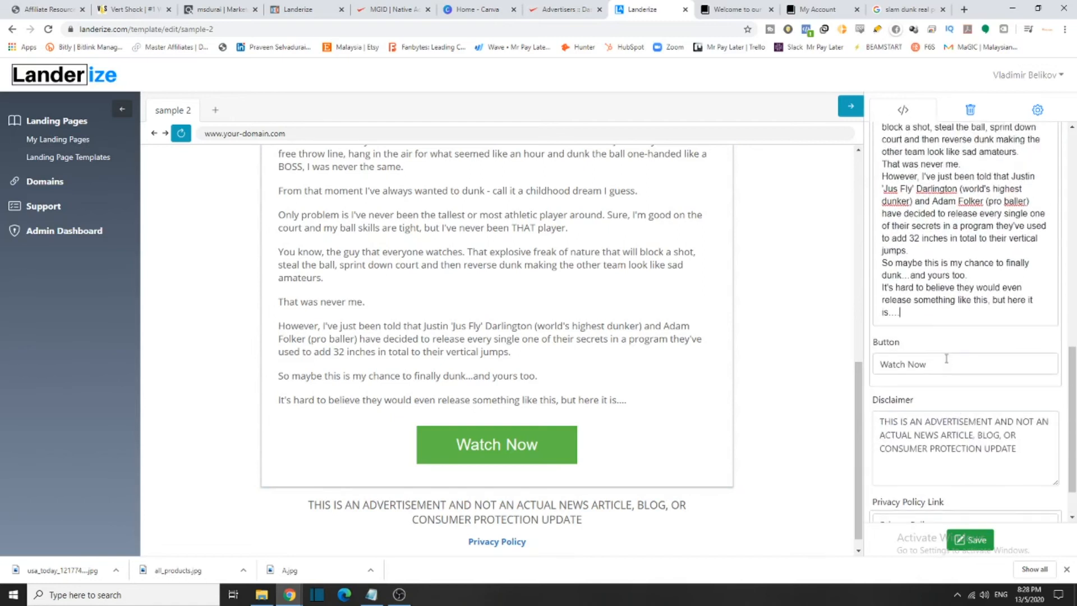
scroll(946, 358, up, 5)
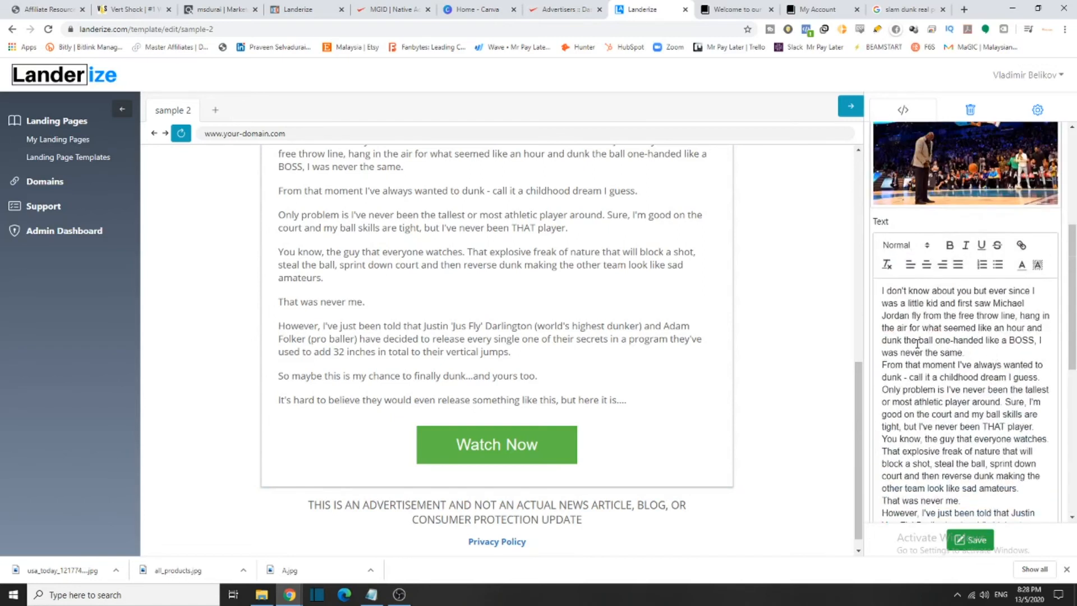
scroll(917, 344, down, 3)
scroll(897, 323, up, 2)
drag(882, 238, 1041, 478)
scroll(921, 383, up, 3)
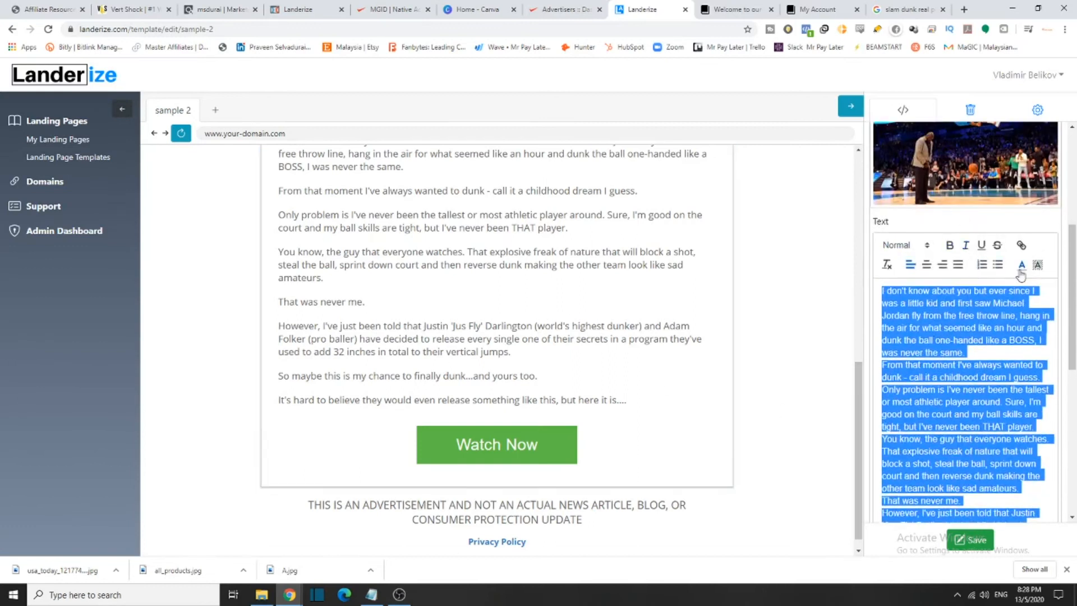
Try red and yellow text colours on the body text, then set it back to black
click(1021, 274)
click(1032, 279)
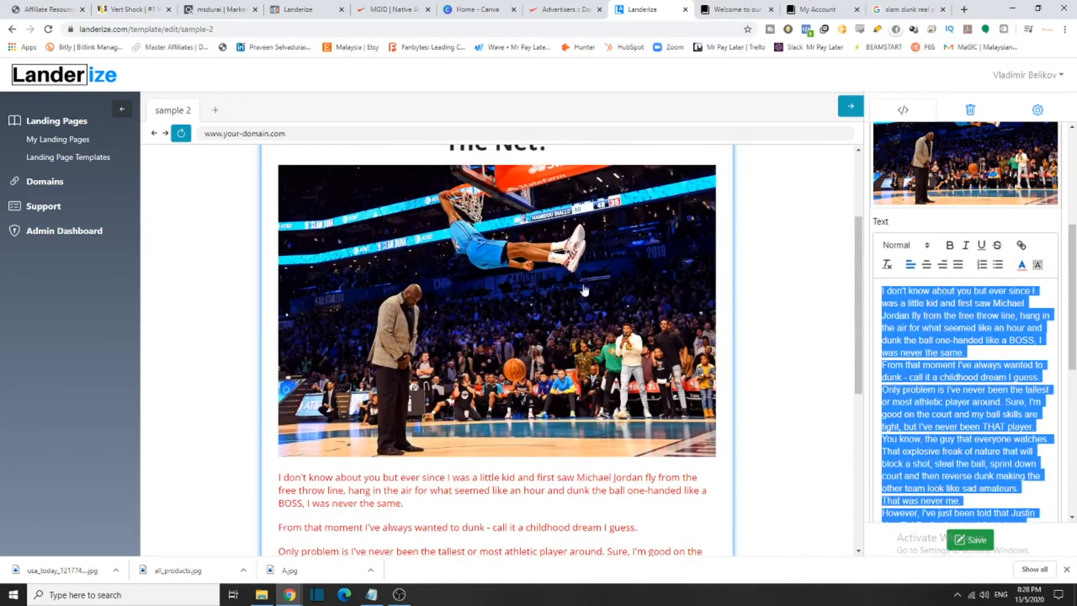
click(1018, 273)
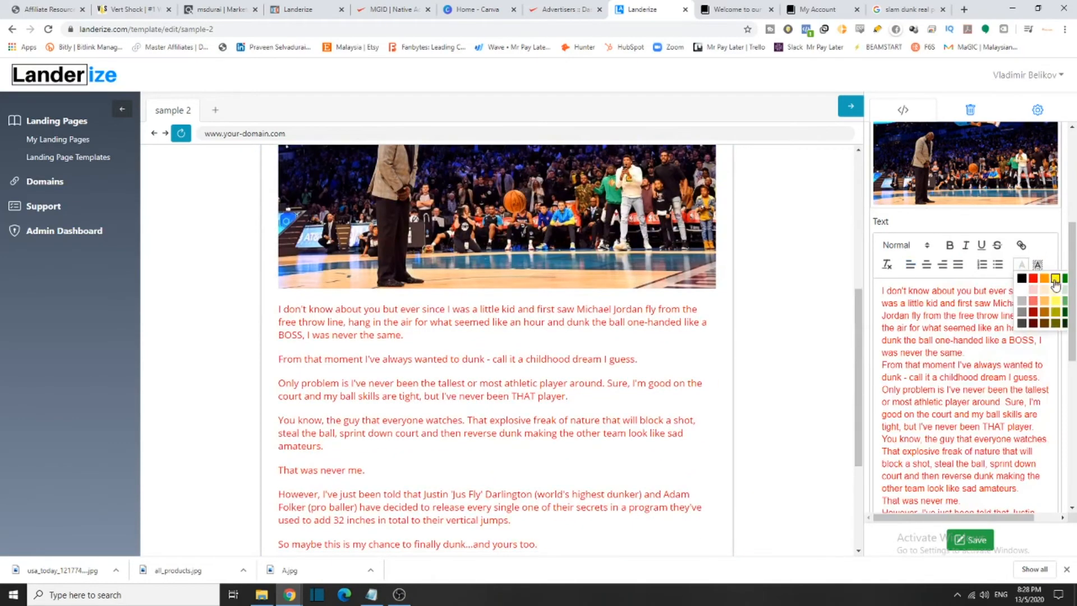
click(1053, 279)
click(1021, 266)
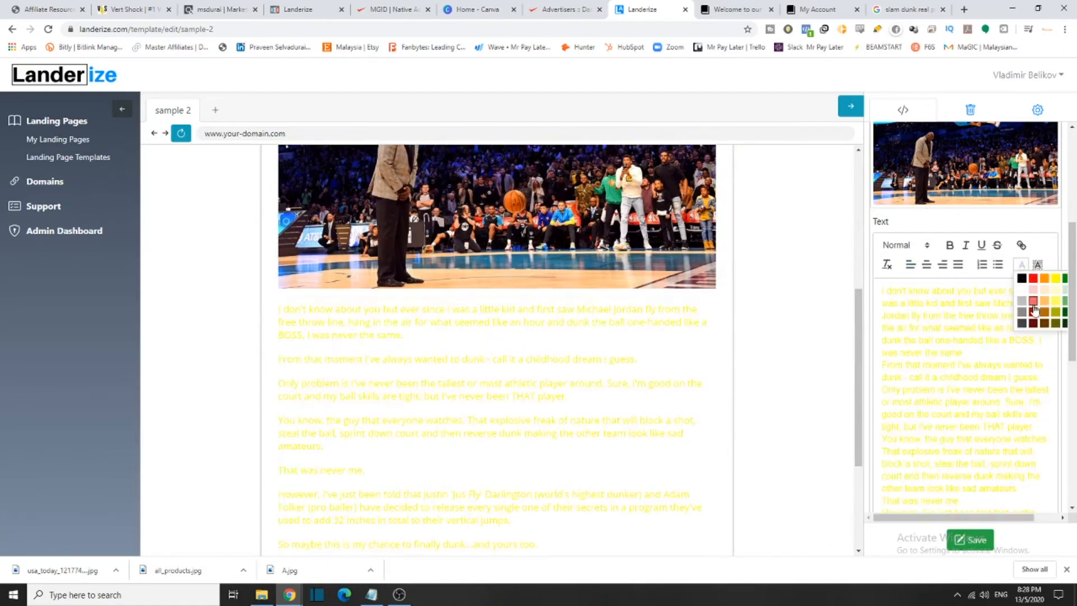
click(1023, 279)
Try black and red text backgrounds, ending with a pale peach paragraph background
scroll(1037, 194, down, 1)
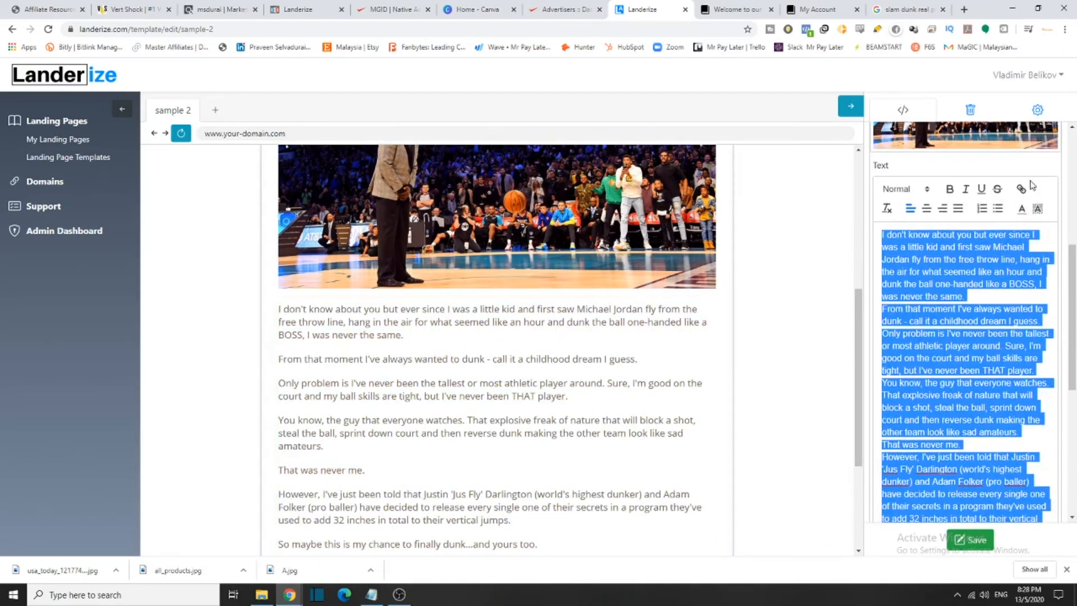
click(1037, 210)
click(1035, 220)
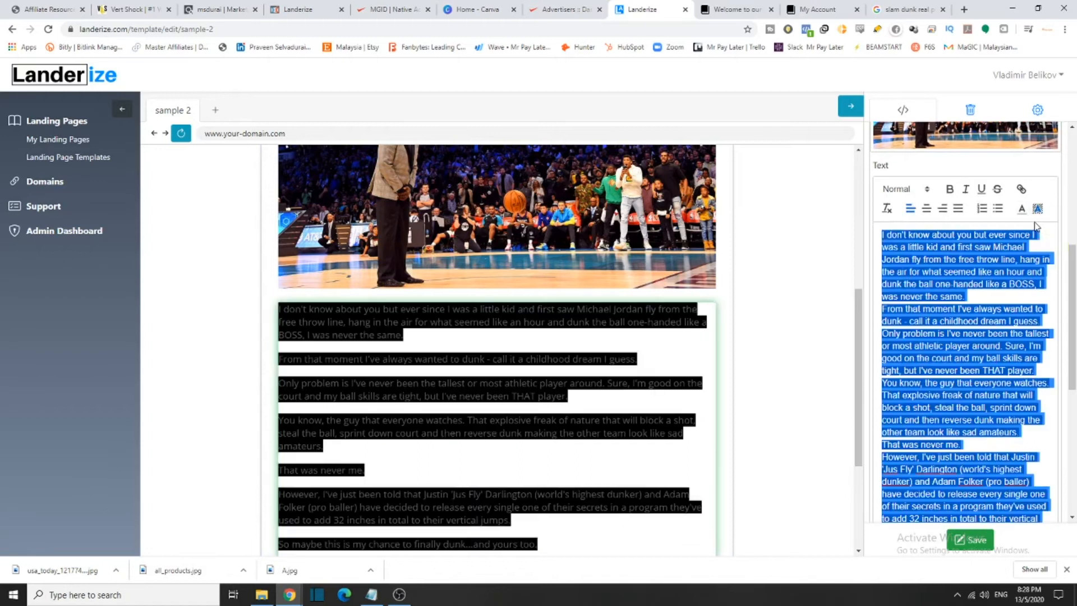
click(1037, 210)
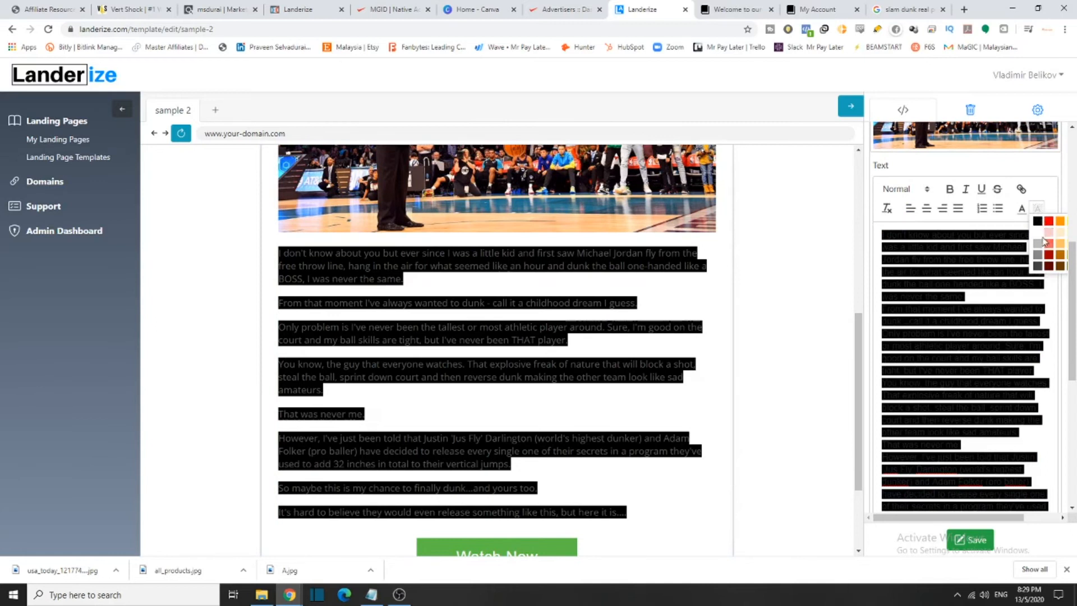
click(1038, 232)
click(1038, 210)
click(1047, 226)
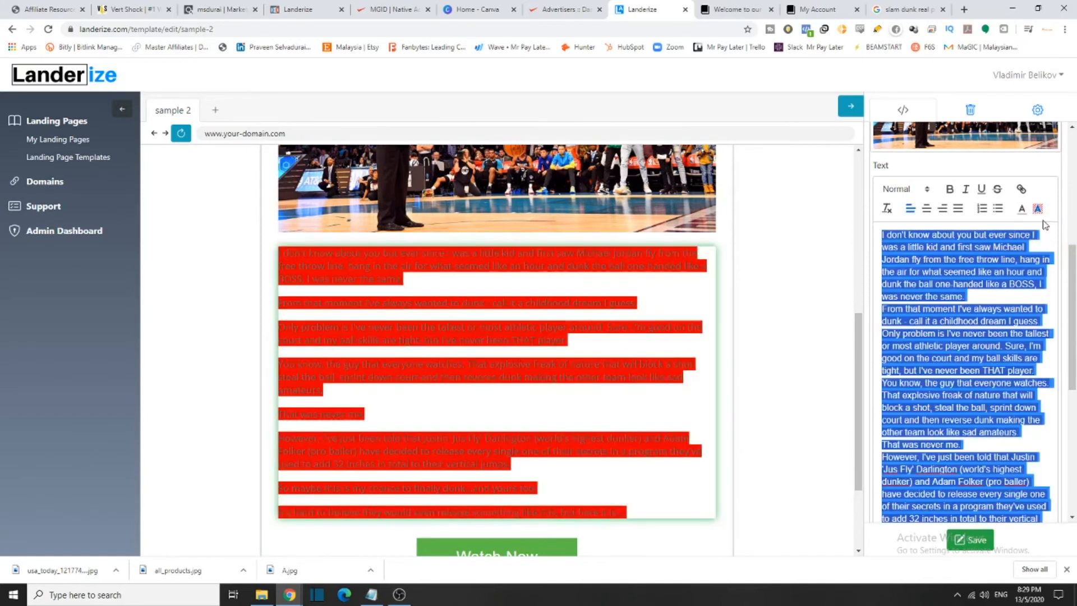
click(1038, 209)
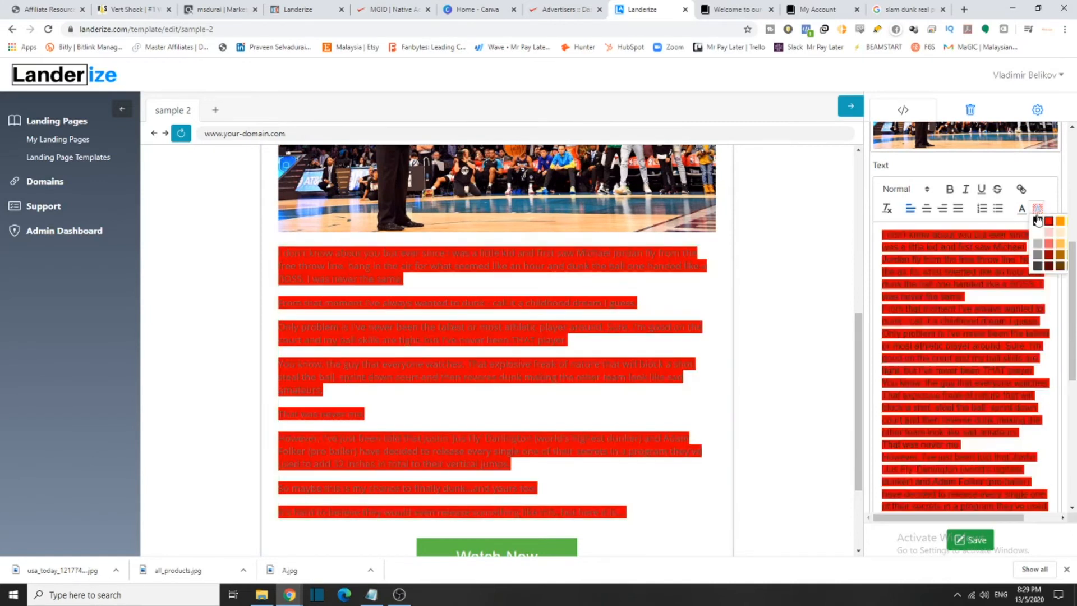
click(1059, 234)
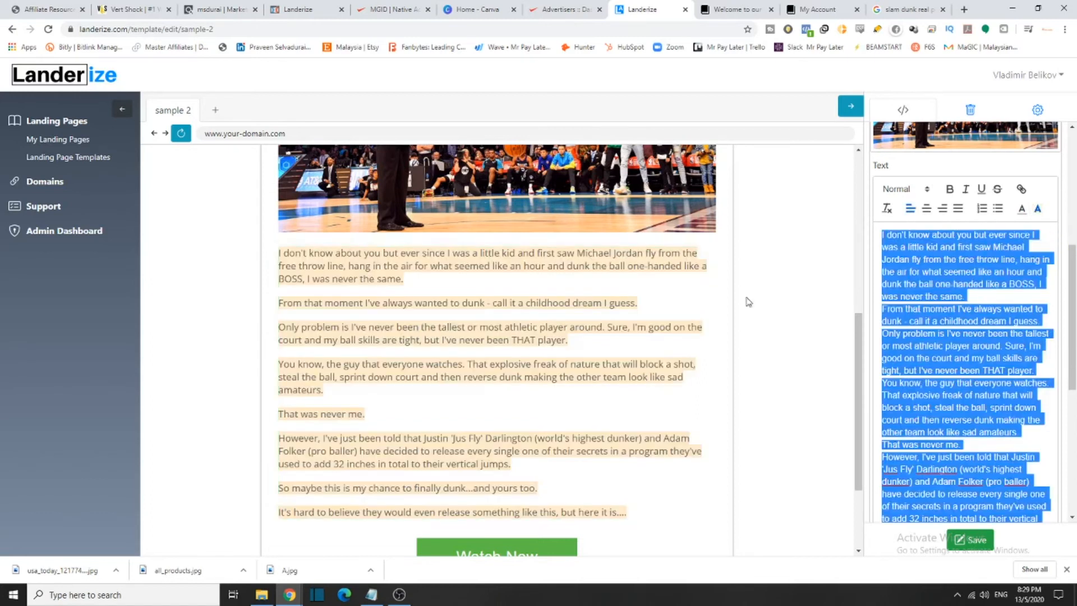
Try the Heading 2 and then Heading 4 styles on the body paragraphs
scroll(792, 368, up, 6)
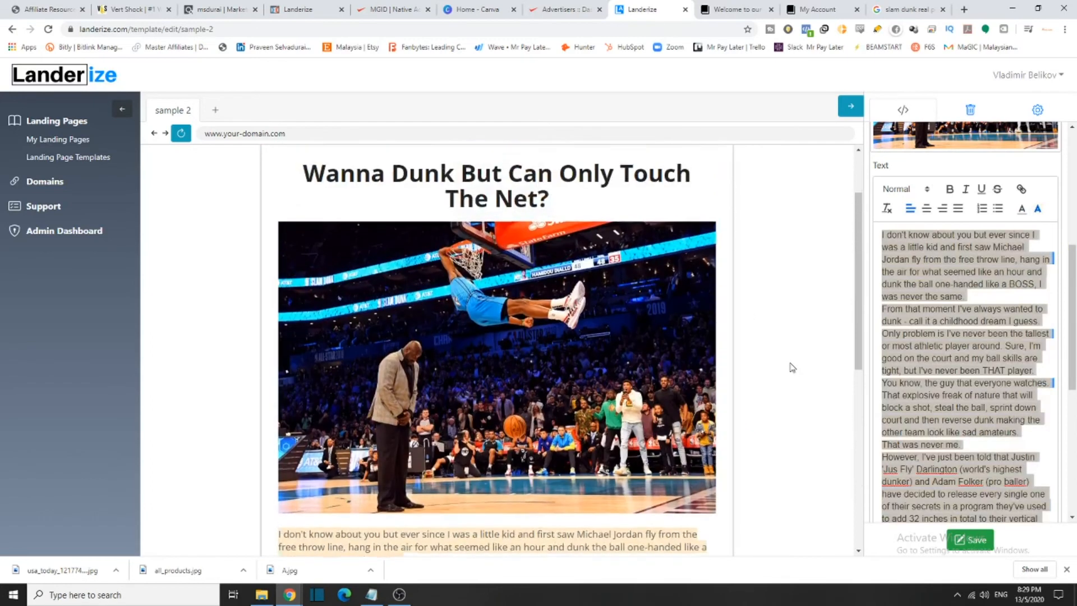
scroll(791, 367, down, 2)
scroll(792, 367, down, 3)
scroll(929, 337, down, 3)
scroll(929, 291, up, 5)
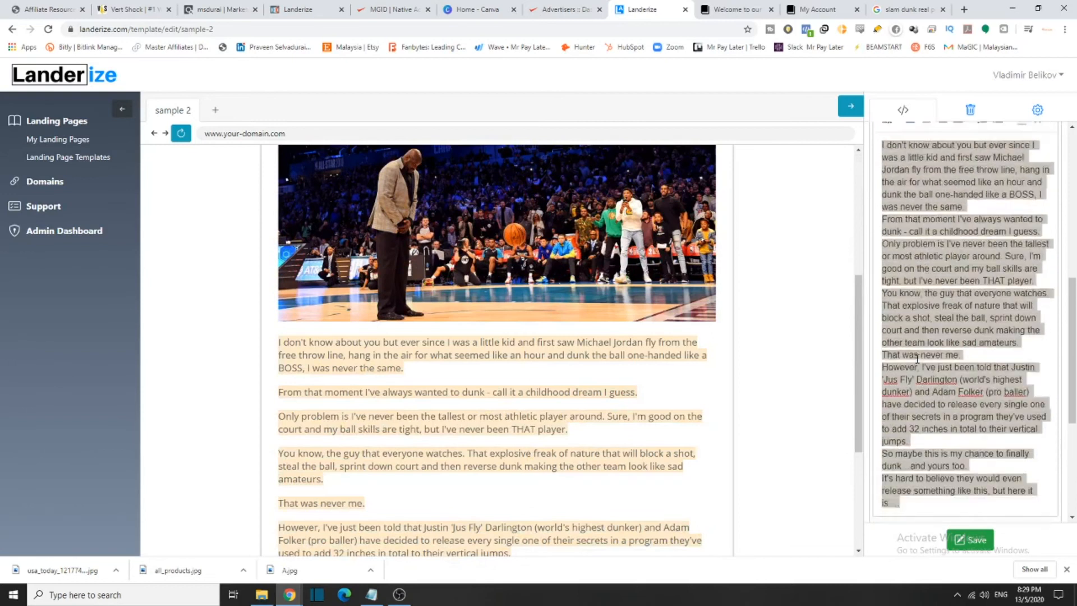
click(919, 303)
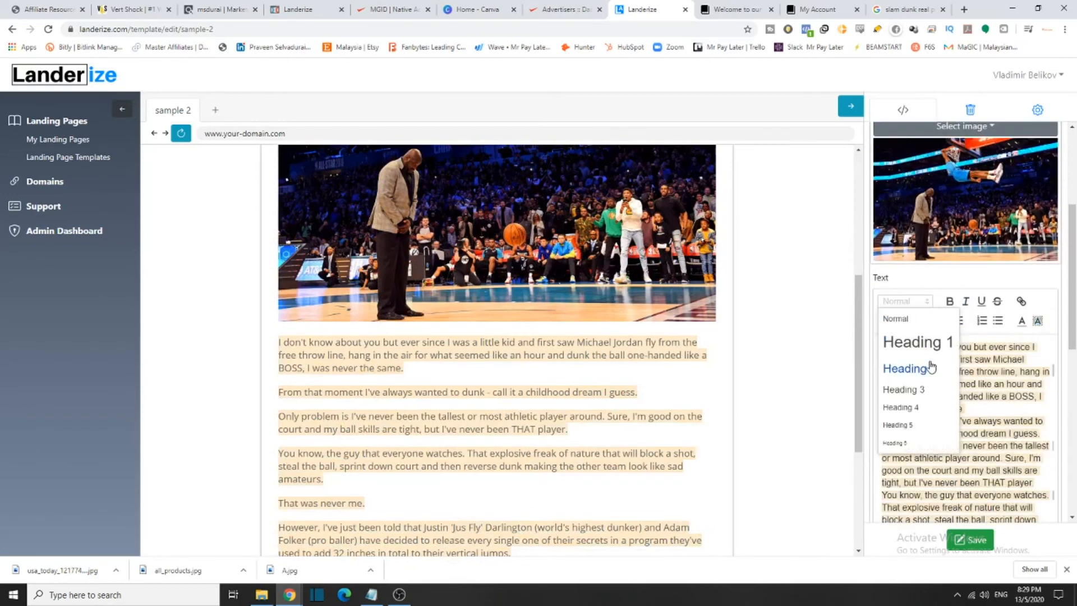
click(928, 365)
click(919, 303)
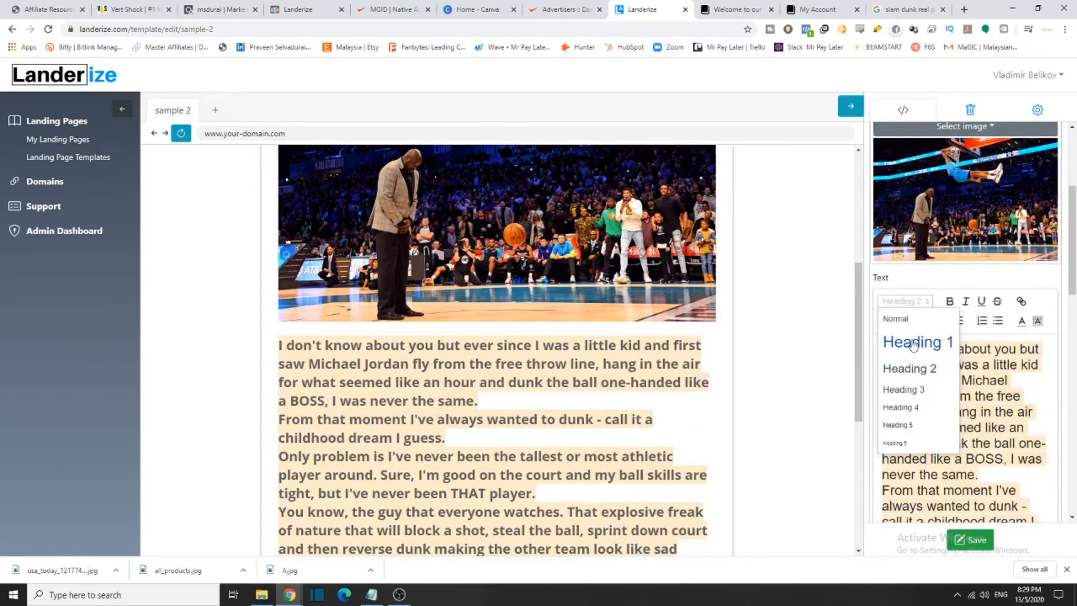
click(913, 406)
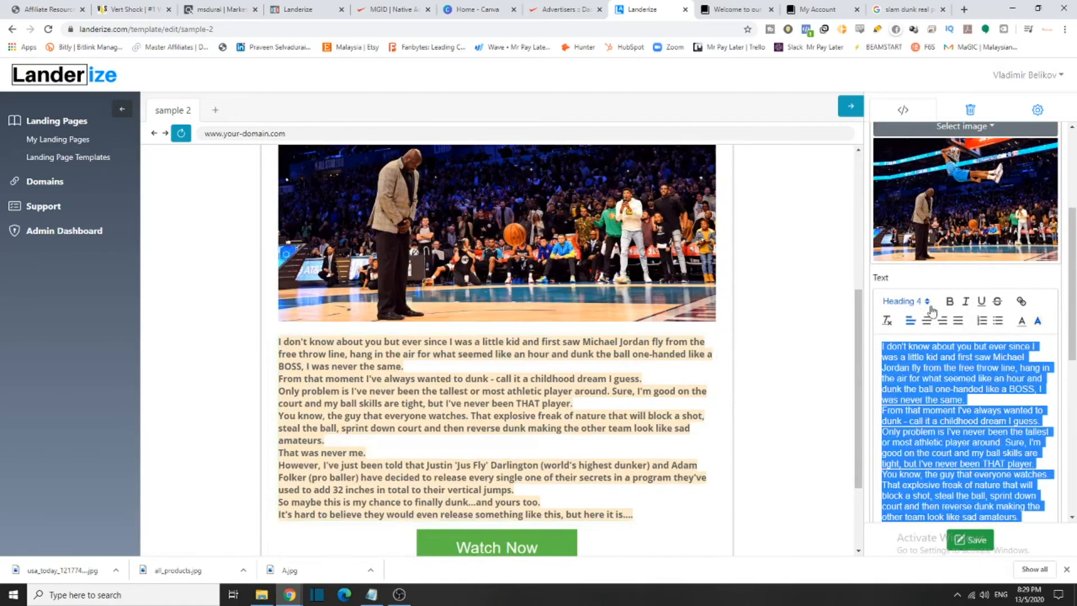
Set the body text to the Normal paragraph style, centre-aligned
click(926, 322)
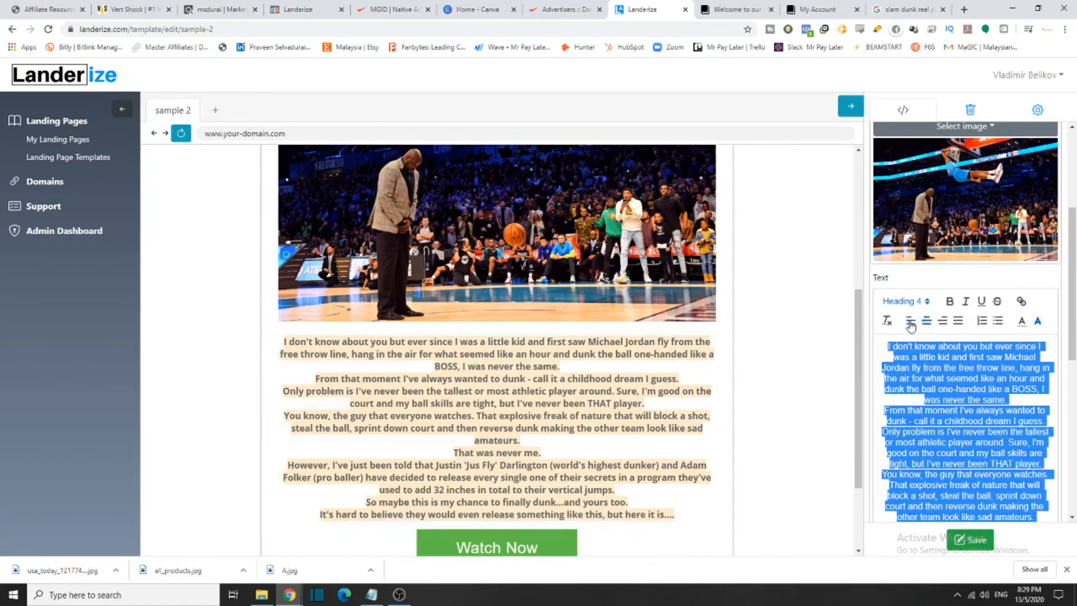
click(910, 321)
click(904, 301)
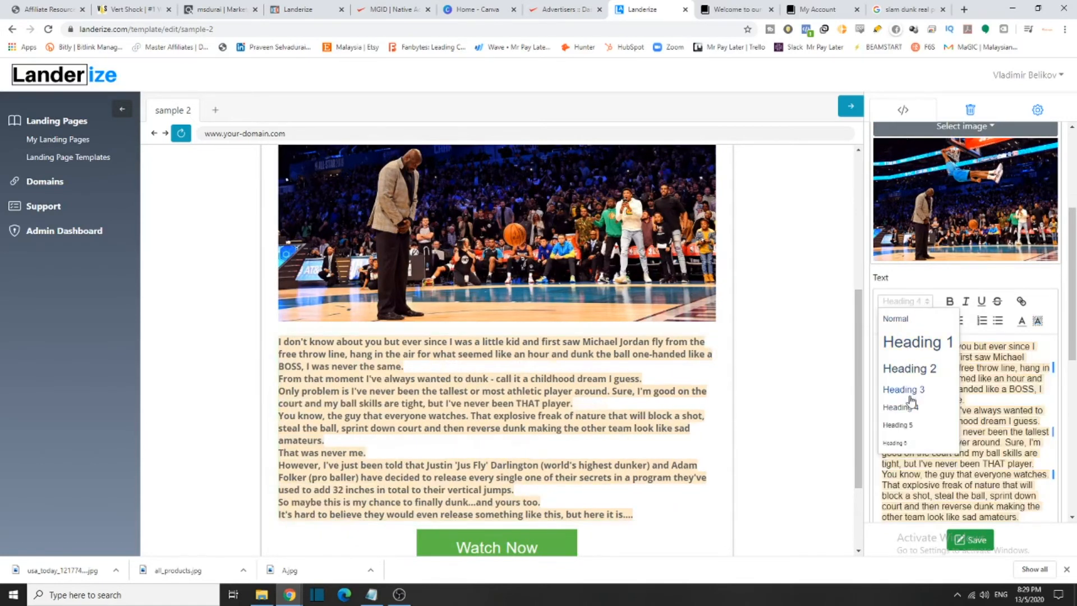
click(896, 318)
click(926, 322)
Toggle italics on and back off so the body text stays upright, then deselect it
scroll(774, 384, down, 4)
scroll(739, 334, up, 4)
scroll(934, 269, down, 2)
scroll(971, 211, up, 2)
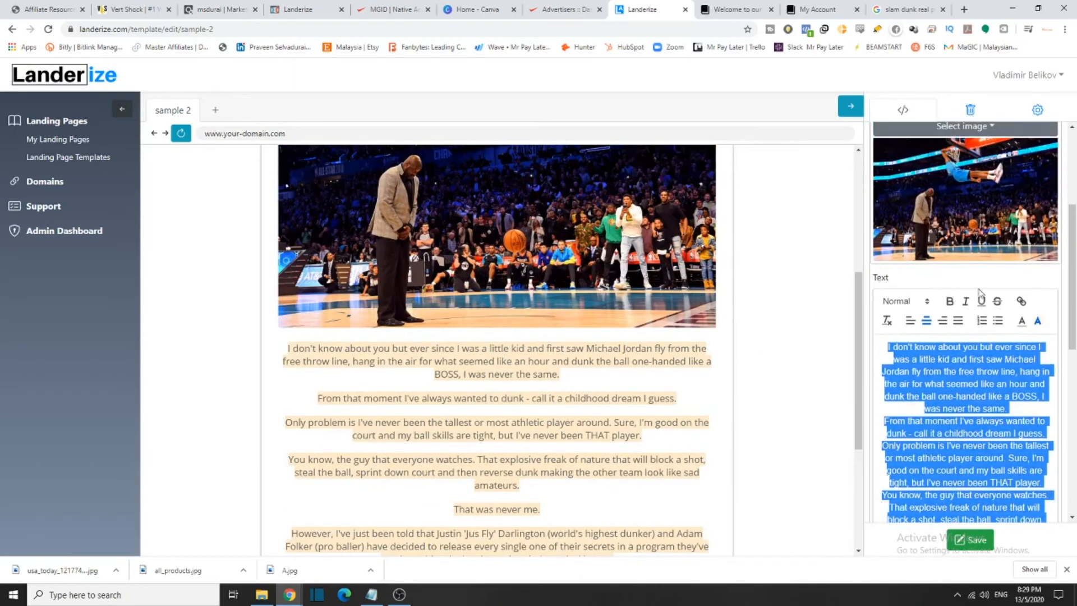
click(966, 303)
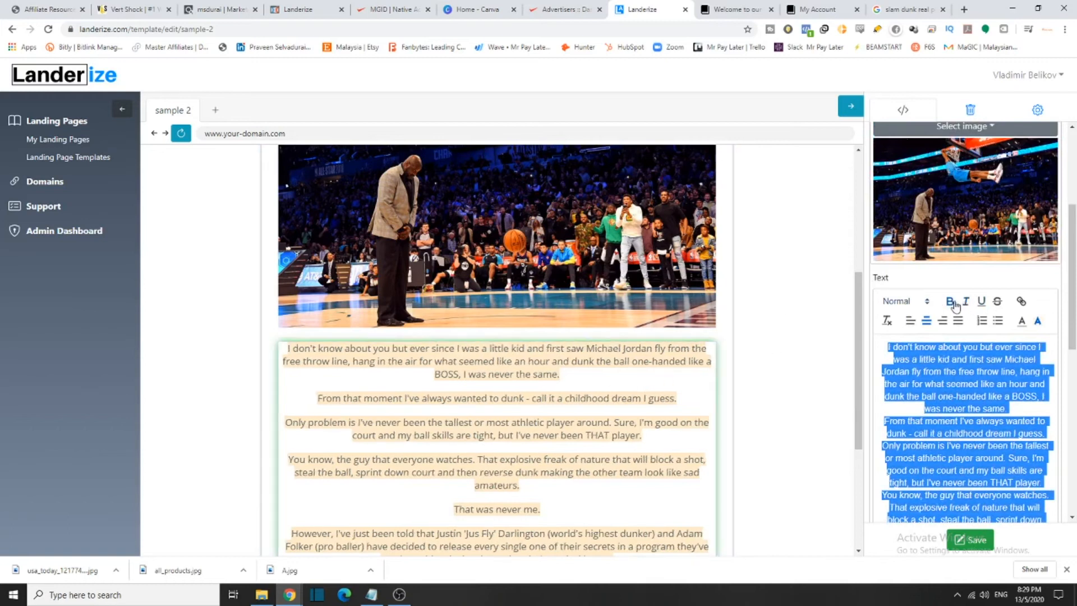
click(964, 303)
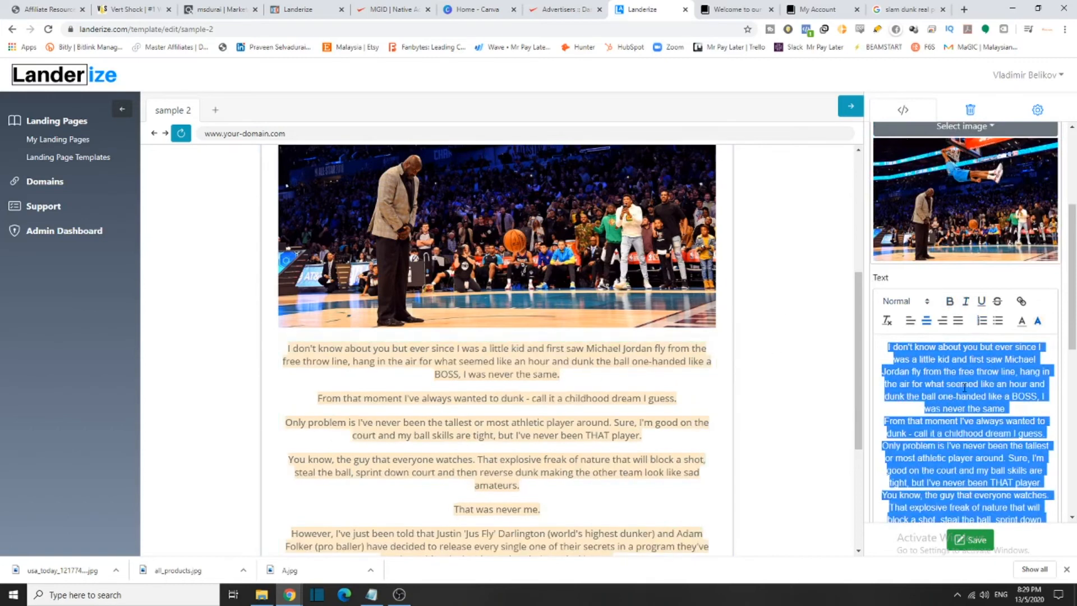
scroll(981, 335, down, 7)
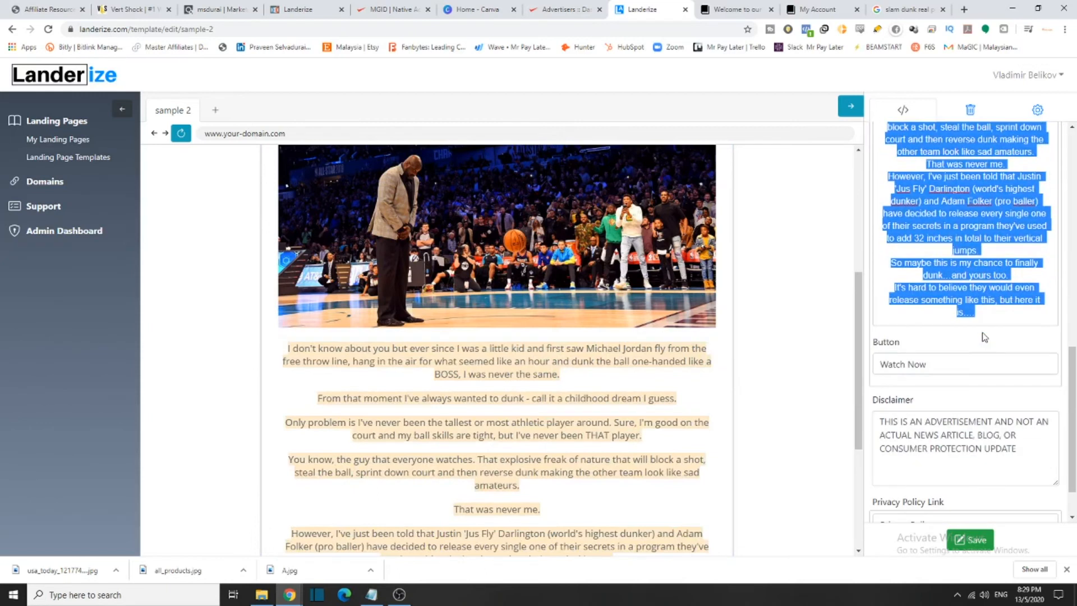
scroll(985, 337, down, 1)
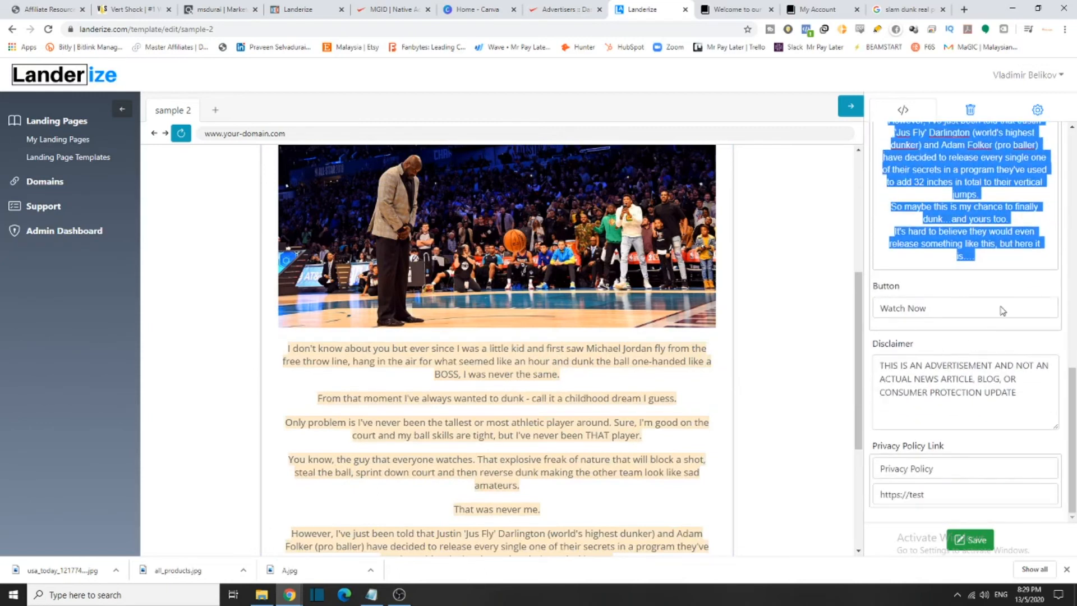
click(751, 463)
scroll(751, 464, down, 4)
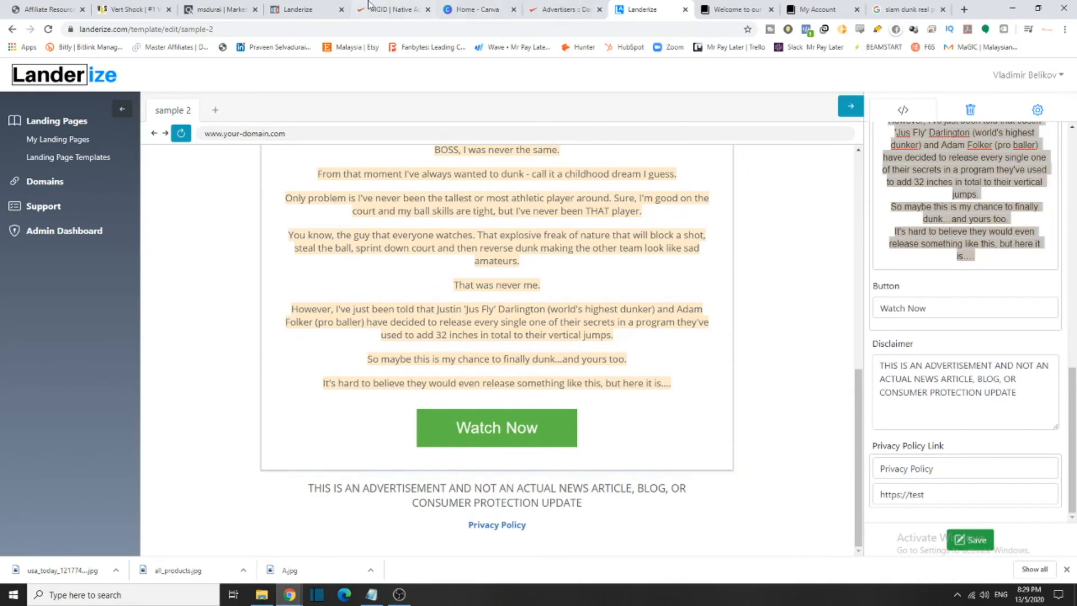
Copy 'Check it out for yourself.' from the Affiliate Resources email swipes
click(116, 11)
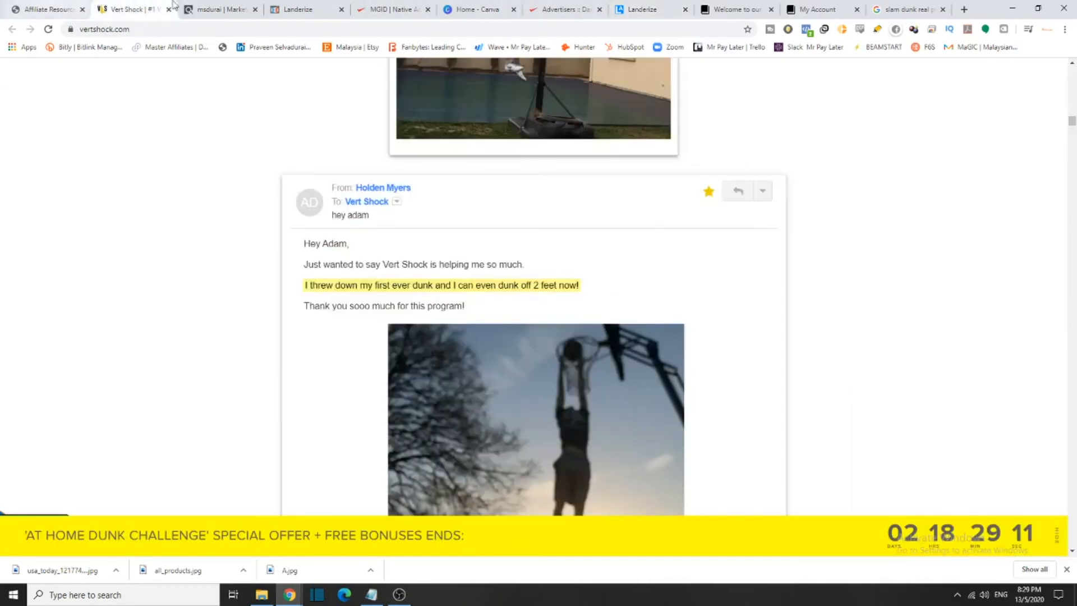
click(49, 9)
click(588, 534)
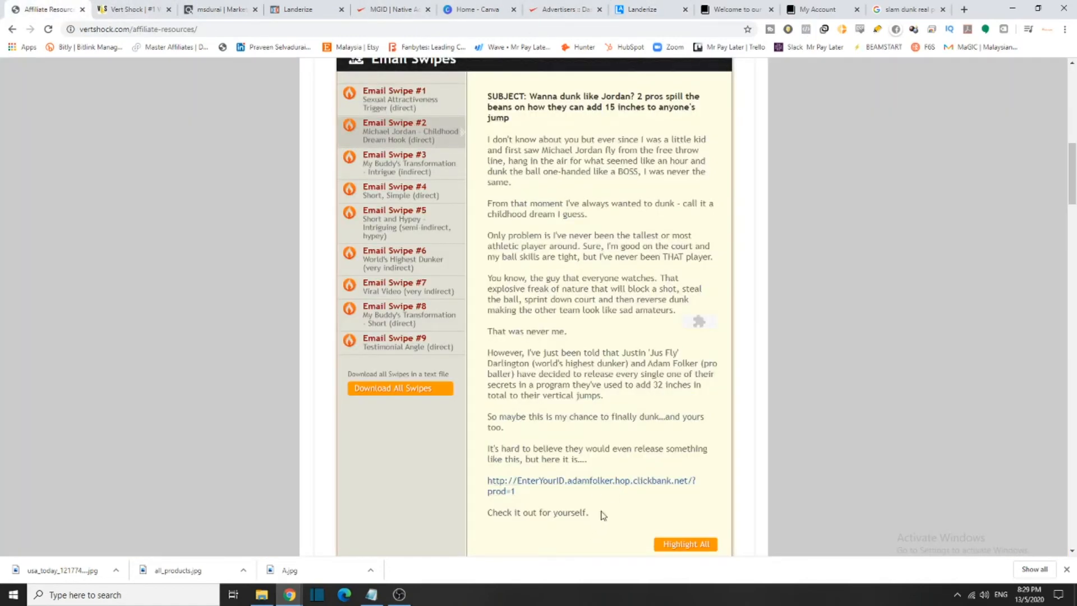
drag(603, 515, 490, 511)
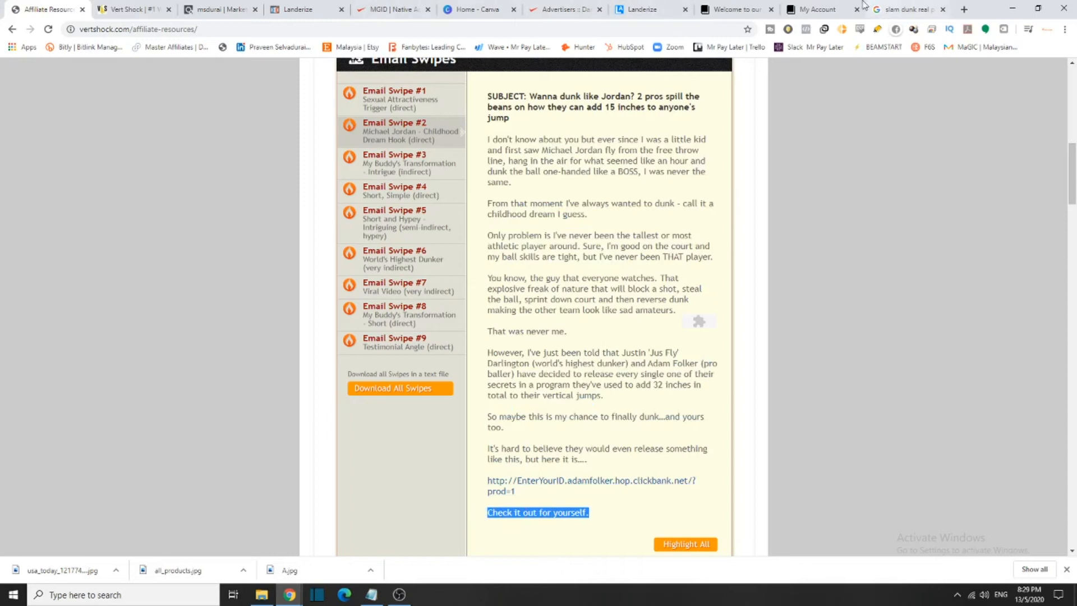
click(818, 9)
click(703, 7)
Paste 'Check it out for yourself.' on a new line after the last paragraph
click(633, 7)
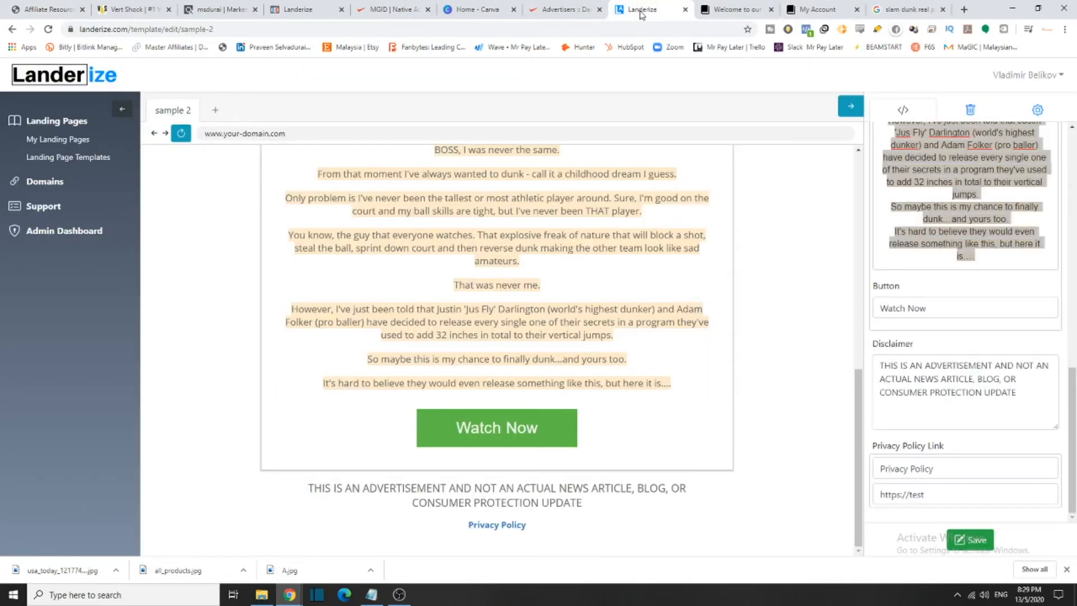
click(1002, 262)
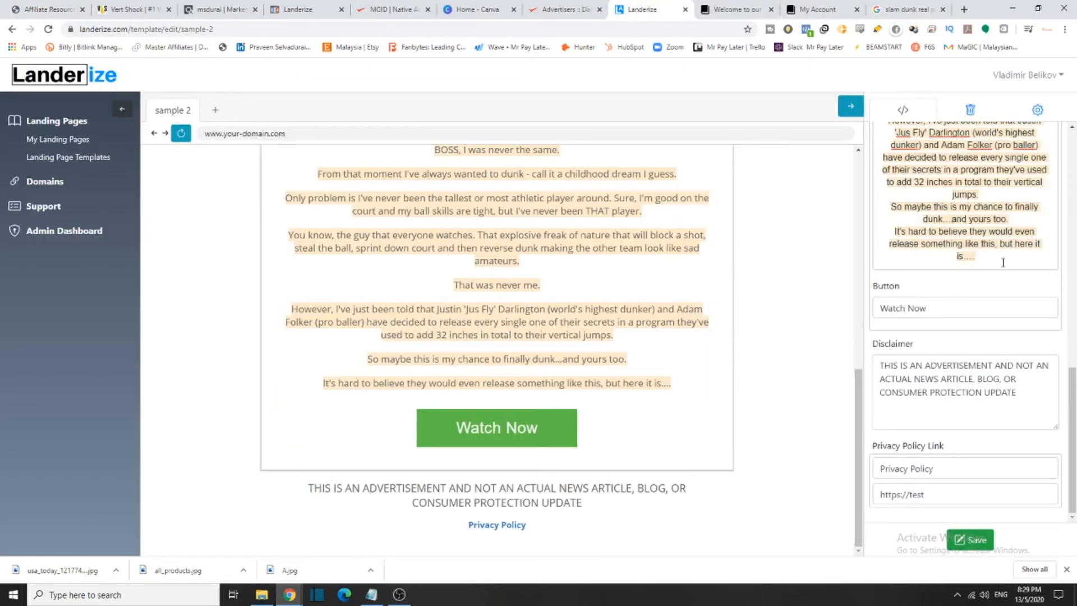
key(Return)
key(Return)
text(Check it out for yourself.)
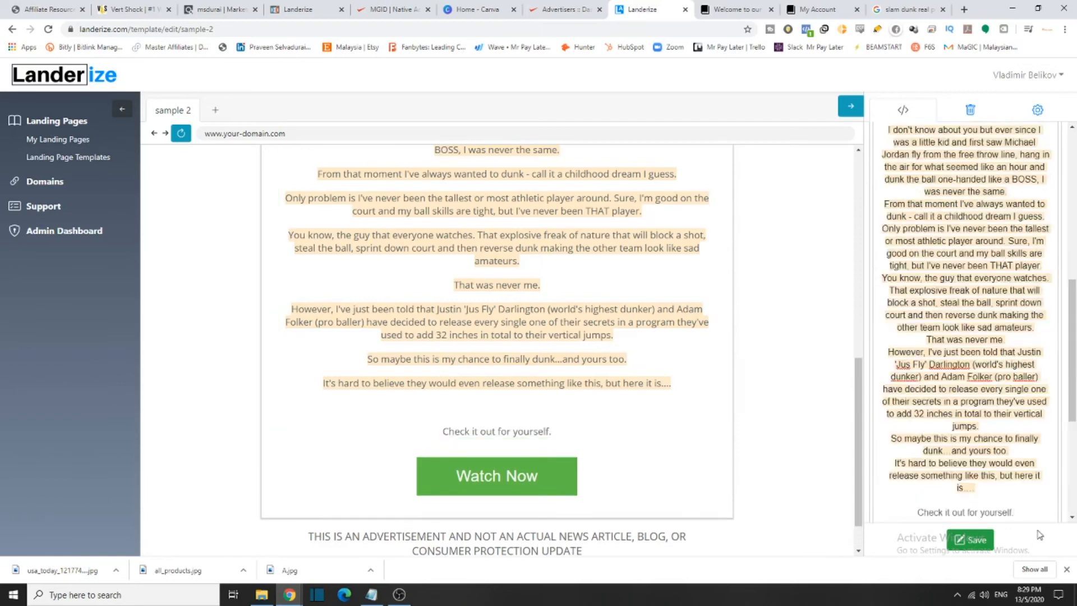
scroll(510, 447, up, 1)
scroll(1024, 463, down, 1)
Give the new closing line a background colour from the swatch picker
drag(1025, 453, 916, 456)
scroll(966, 370, up, 8)
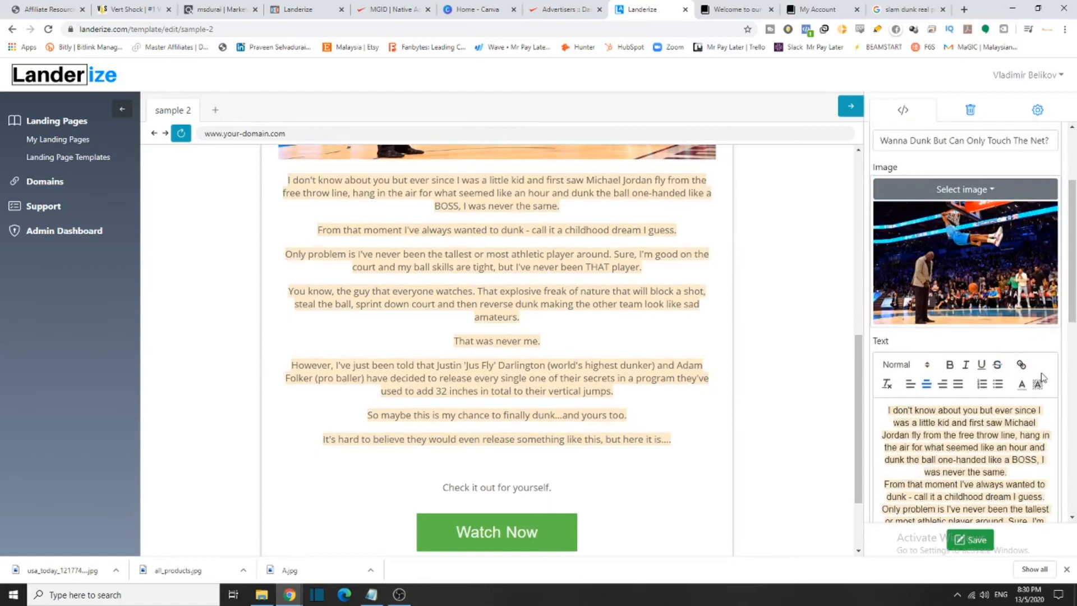
click(1044, 385)
click(1049, 417)
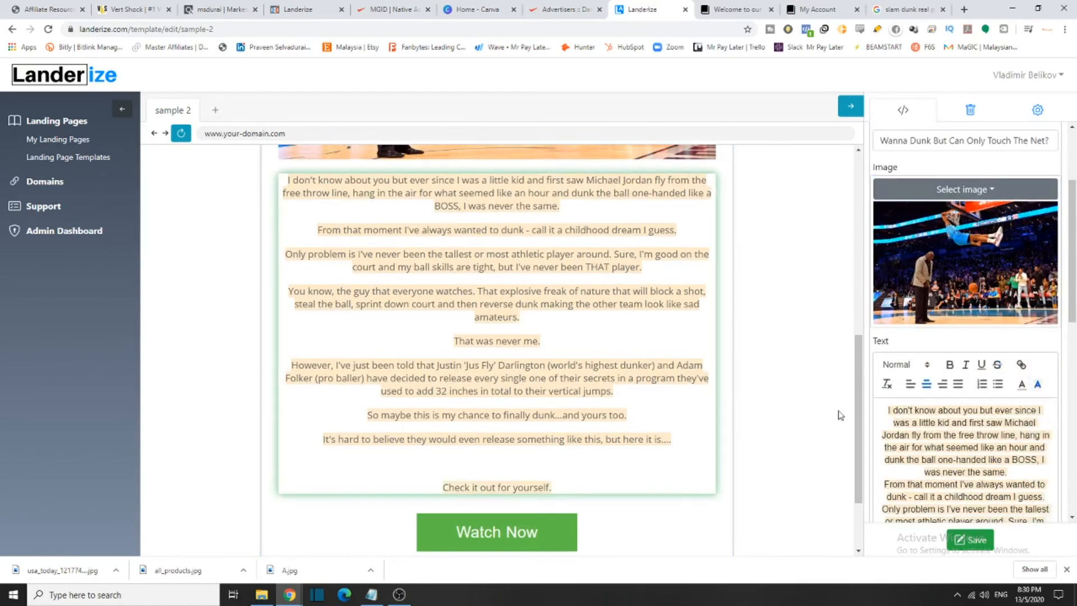
scroll(700, 408, up, 2)
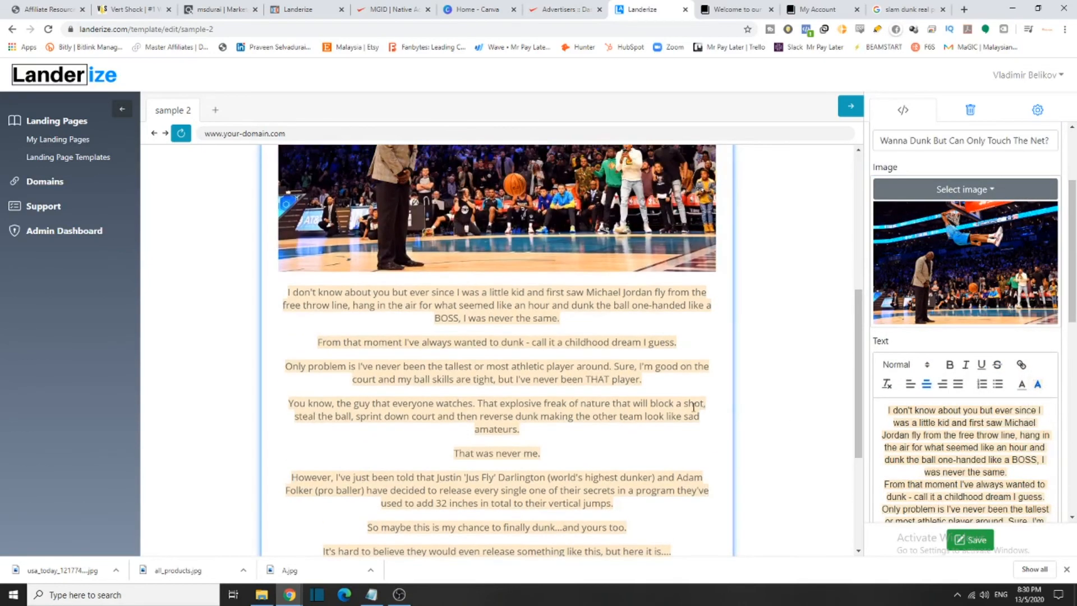
scroll(628, 427, down, 4)
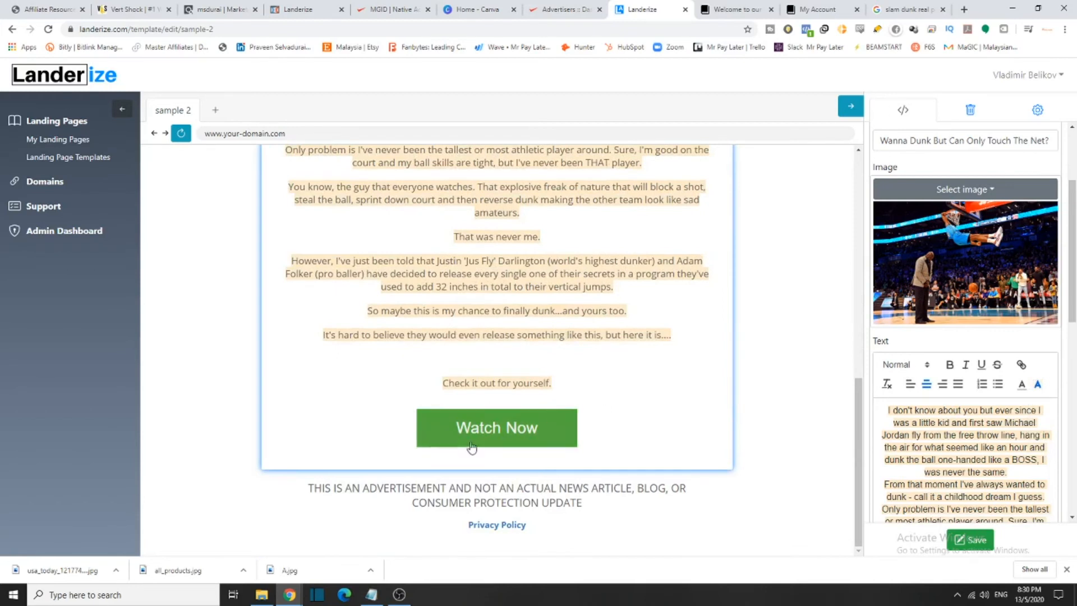
Relabel the Watch Now button, first typing 'Click Here', then replacing it with 'Proceed'
click(554, 428)
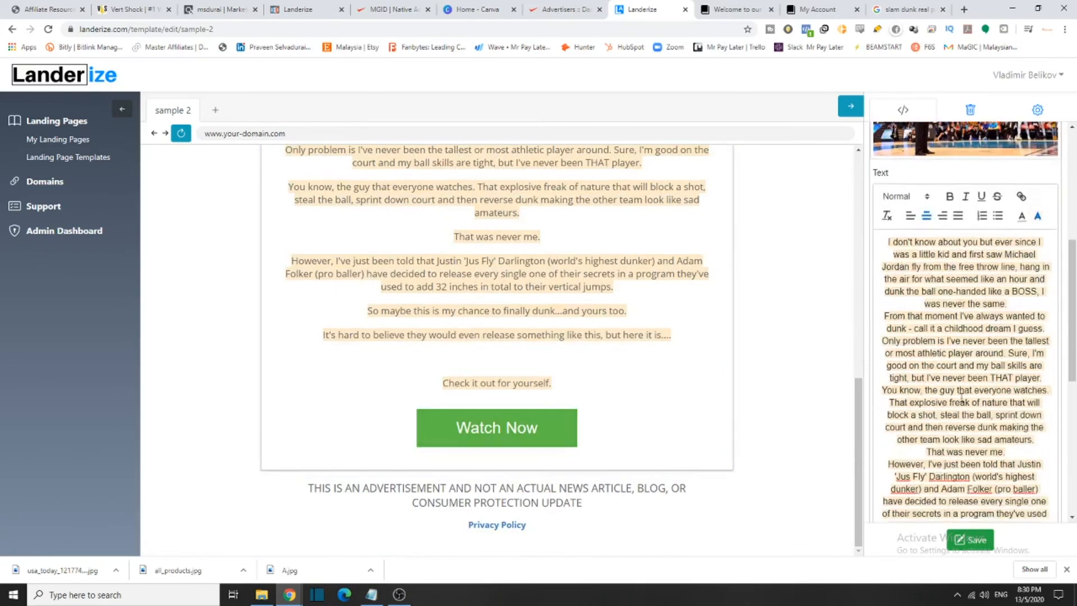
scroll(967, 487, down, 3)
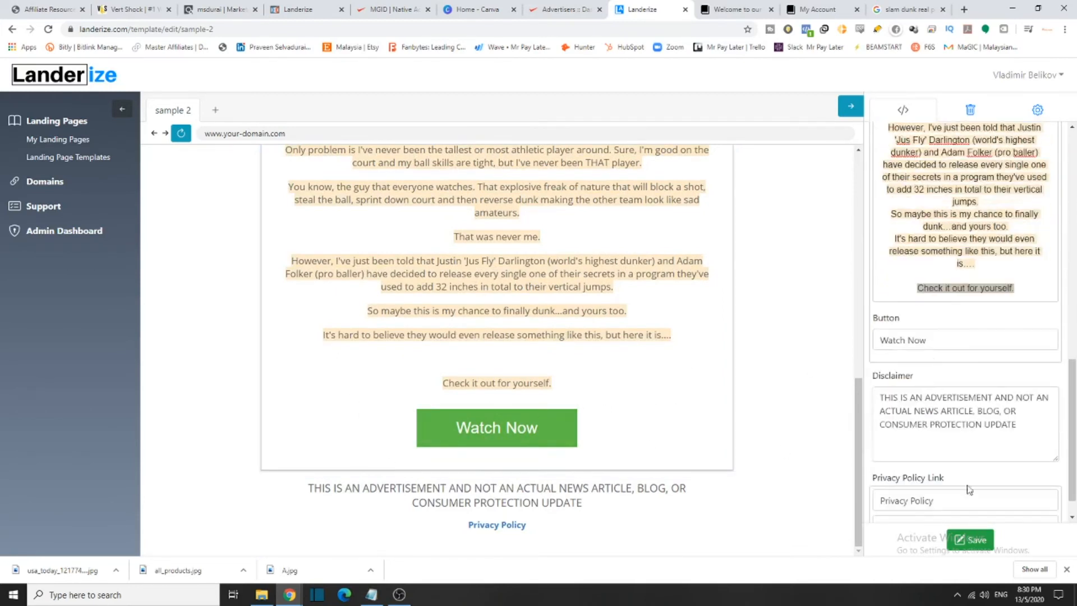
drag(930, 337, 770, 349)
text(cLICK)
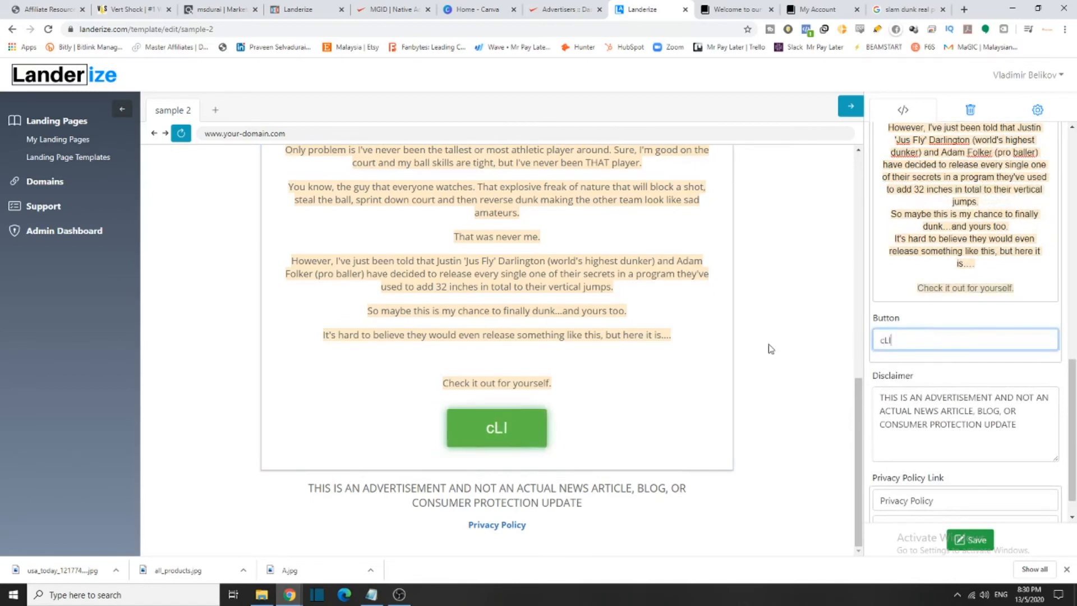
key(BackSpace)
key(BackSpace)
key(BackSpace)
key(BackSpace)
key(BackSpace)
text(Cl)
key(BackSpace)
text(lick Heer)
key(BackSpace)
key(BackSpace)
text(re)
key(ctrl+a)
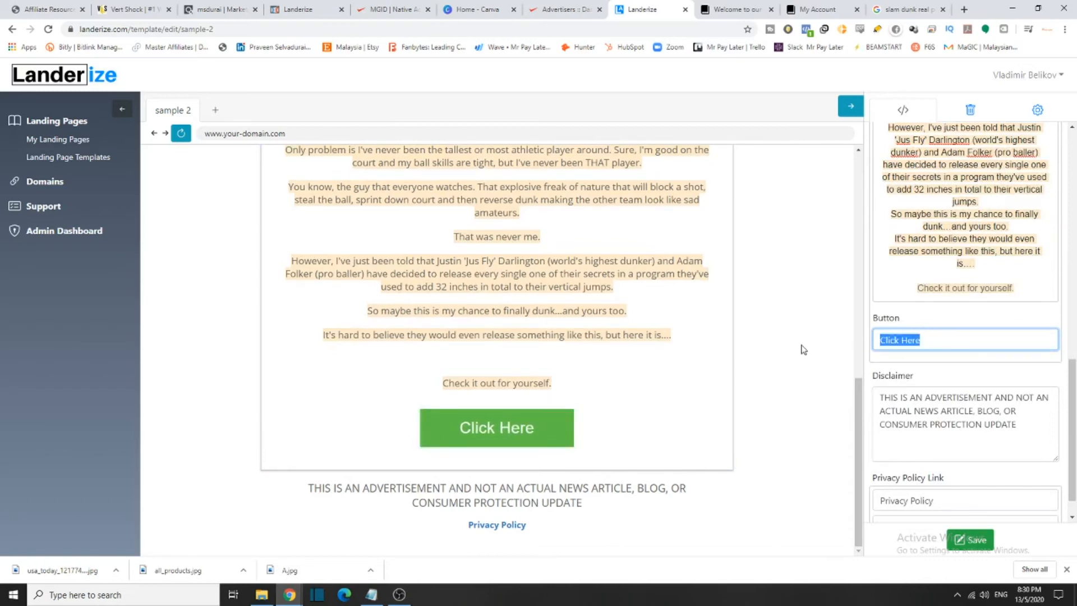
text(Proceed)
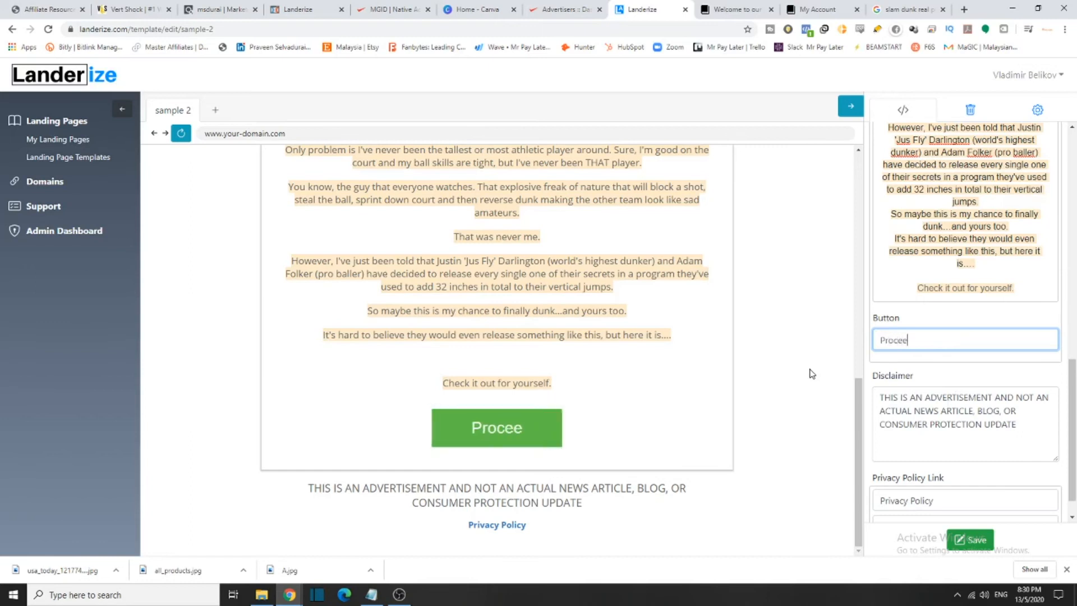
click(760, 439)
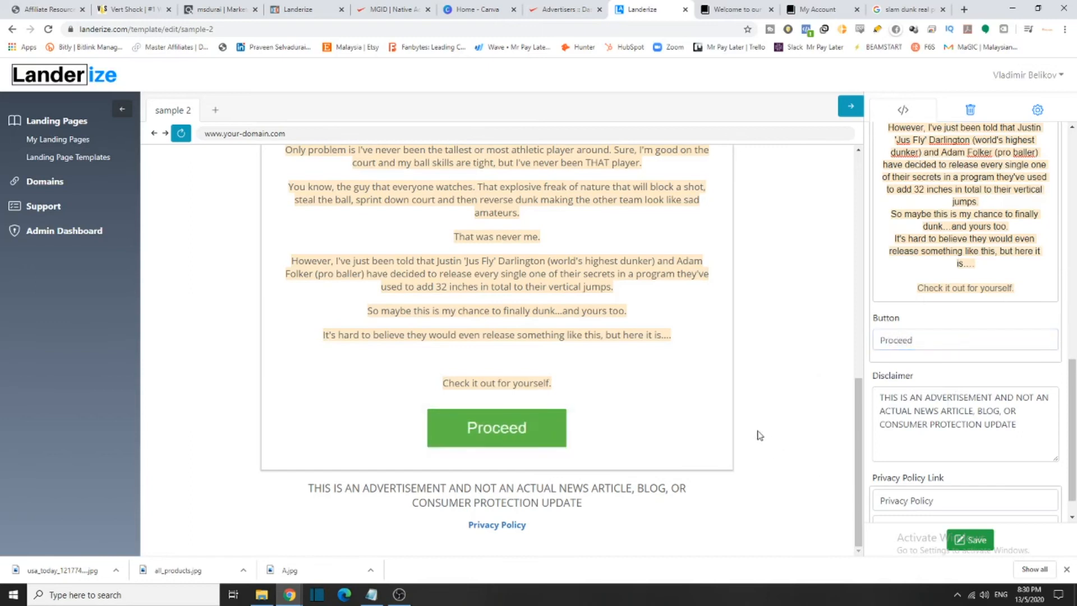
Select and inspect the advertisement disclaimer block below the page
click(319, 493)
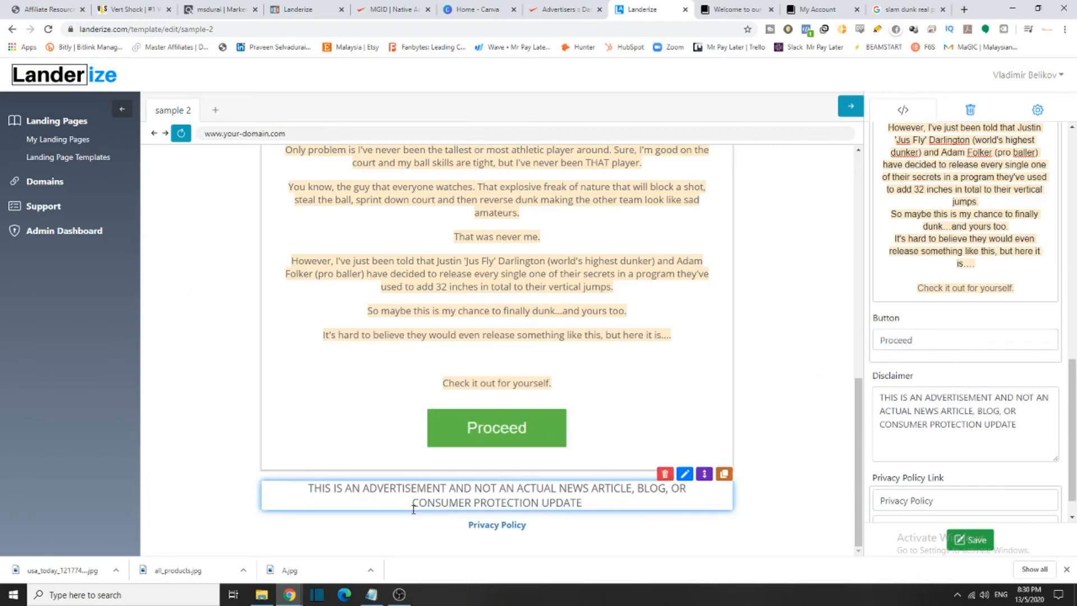
drag(333, 494, 271, 564)
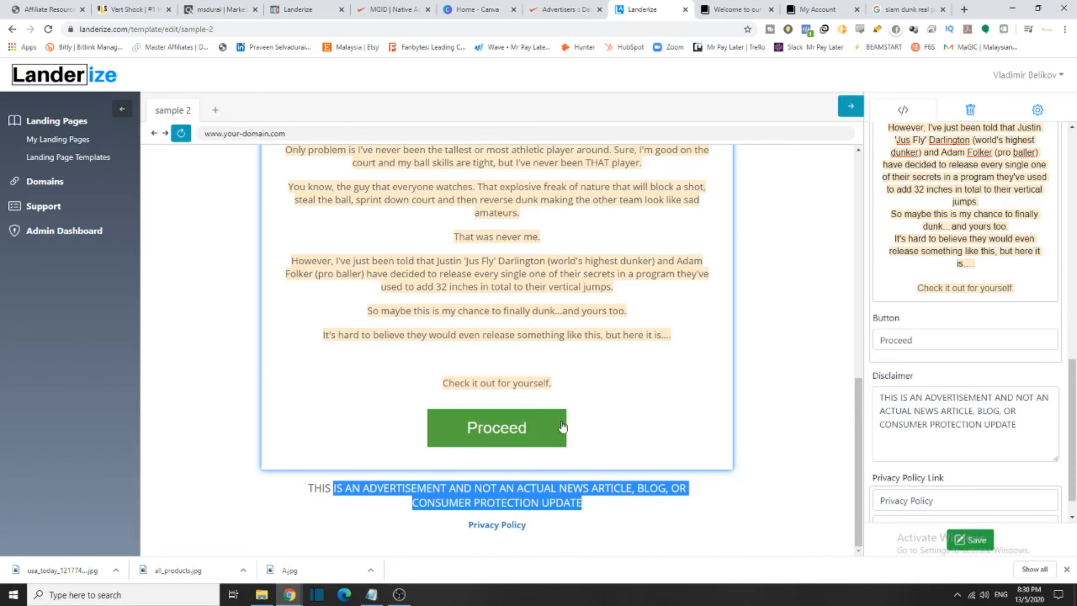
click(567, 499)
scroll(567, 499, up, 3)
scroll(567, 499, up, 6)
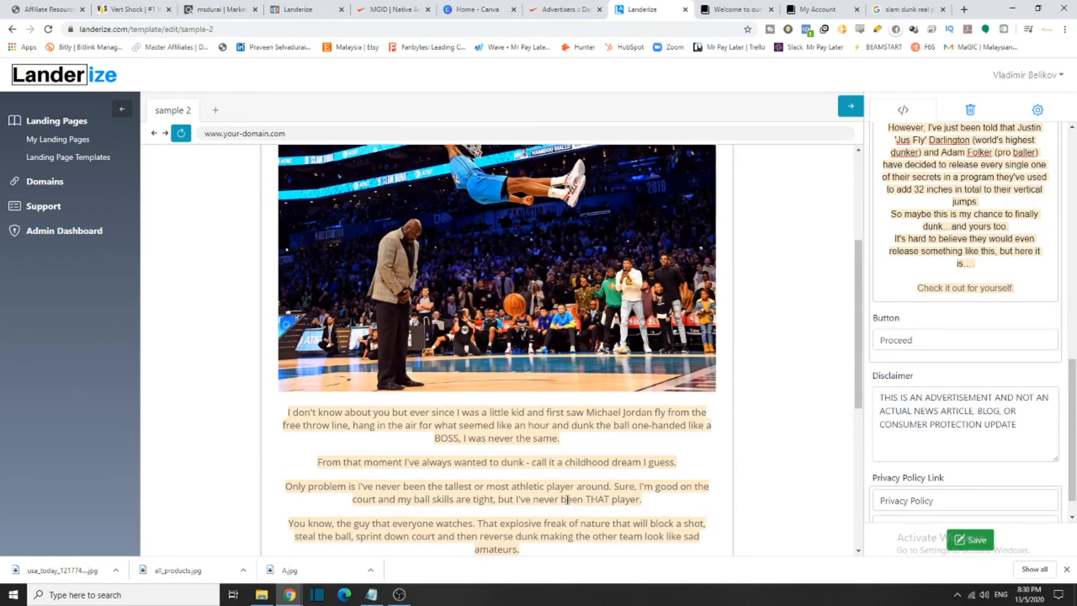
scroll(801, 406, down, 10)
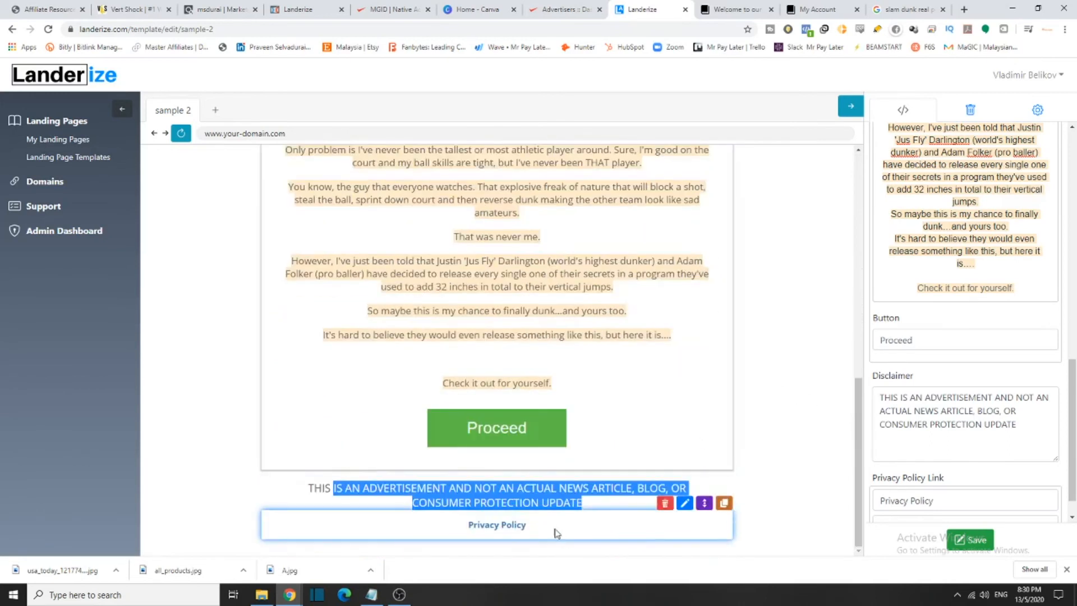
click(529, 531)
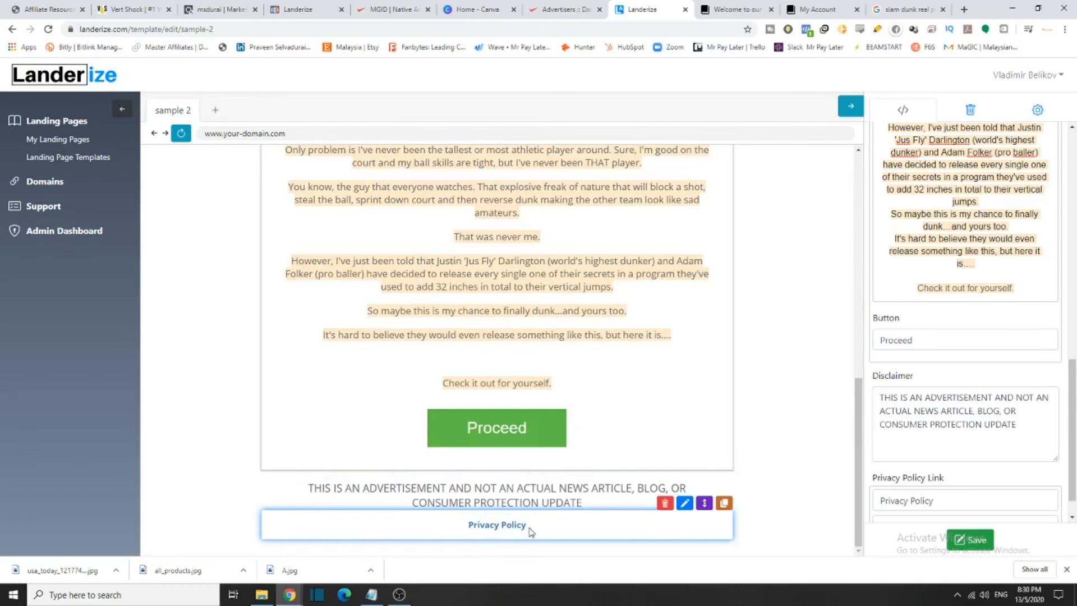
scroll(929, 411, down, 1)
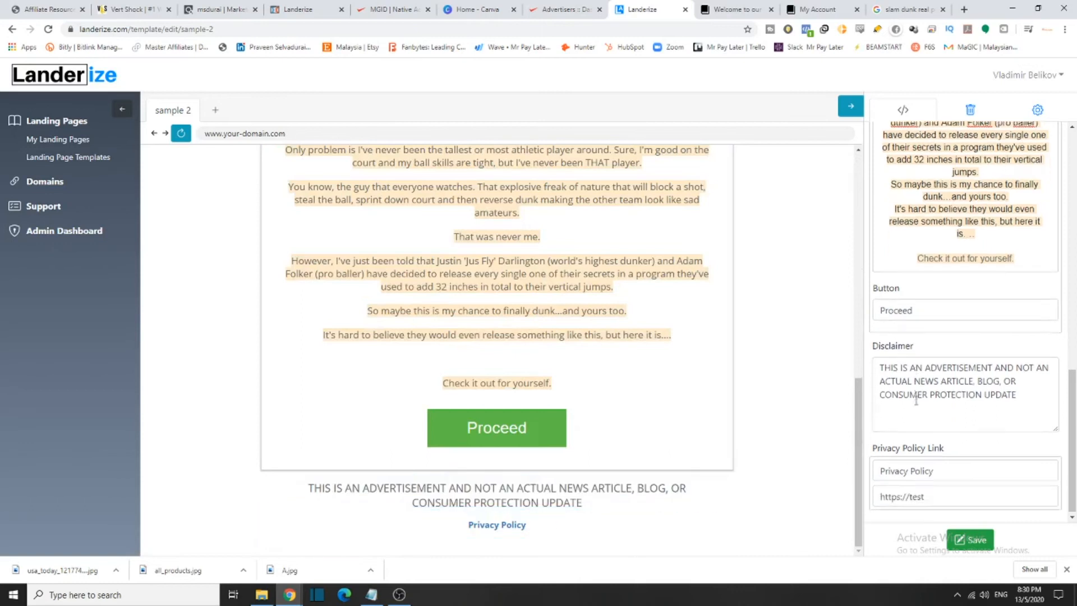
Review the Privacy Policy link text and URL, then follow the link in the preview
drag(865, 450, 929, 447)
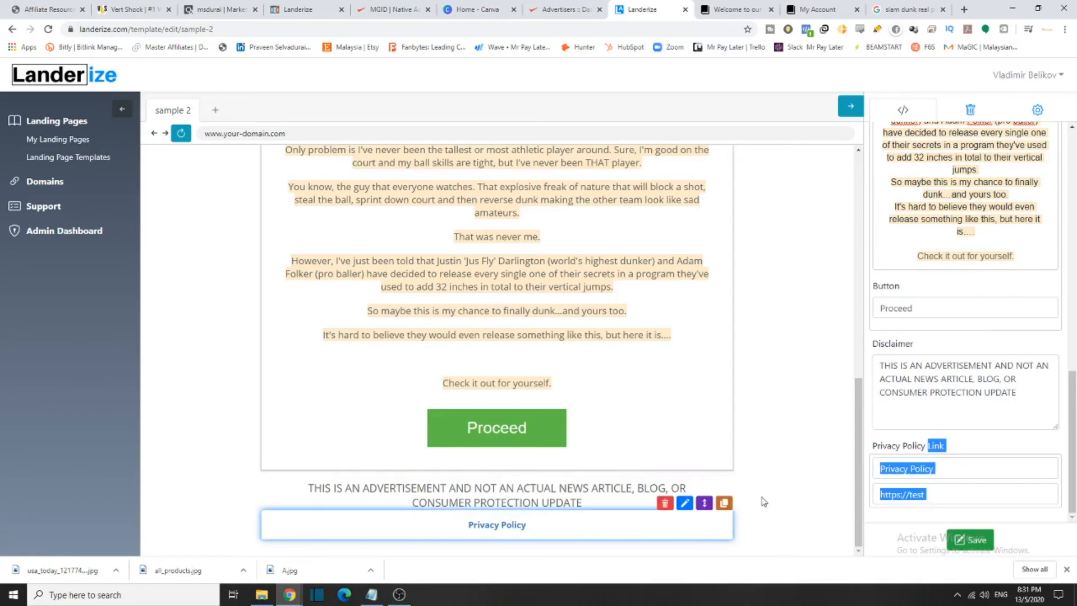
click(959, 462)
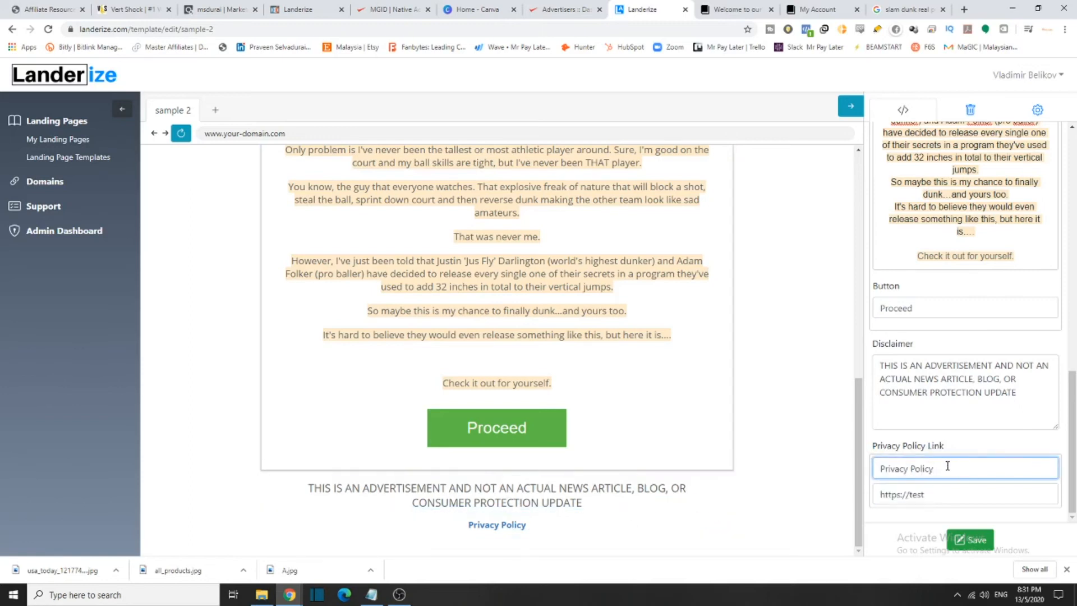
drag(965, 499, 880, 495)
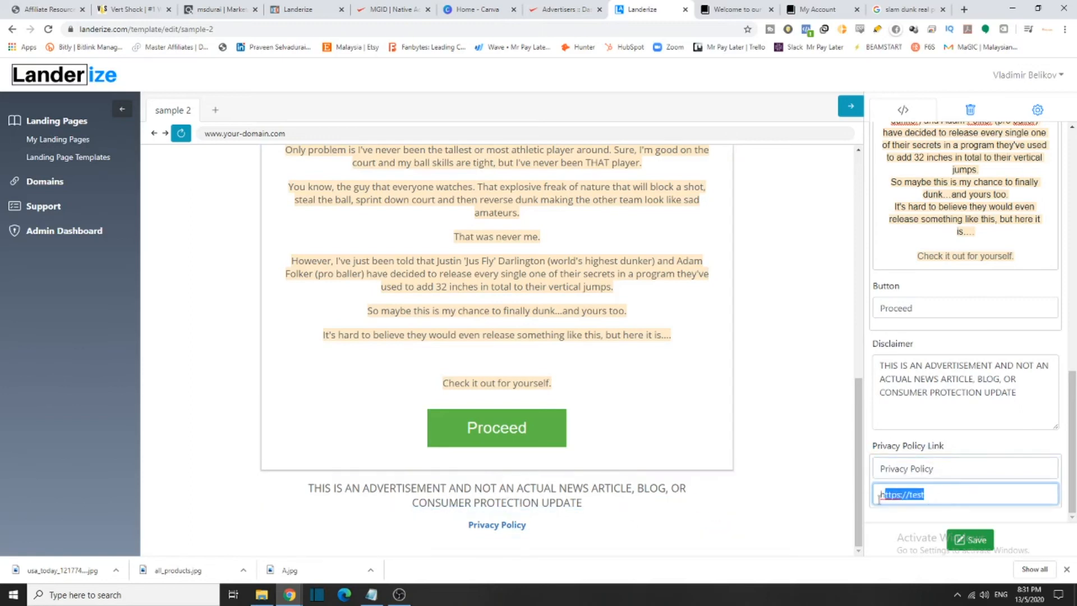
click(1005, 495)
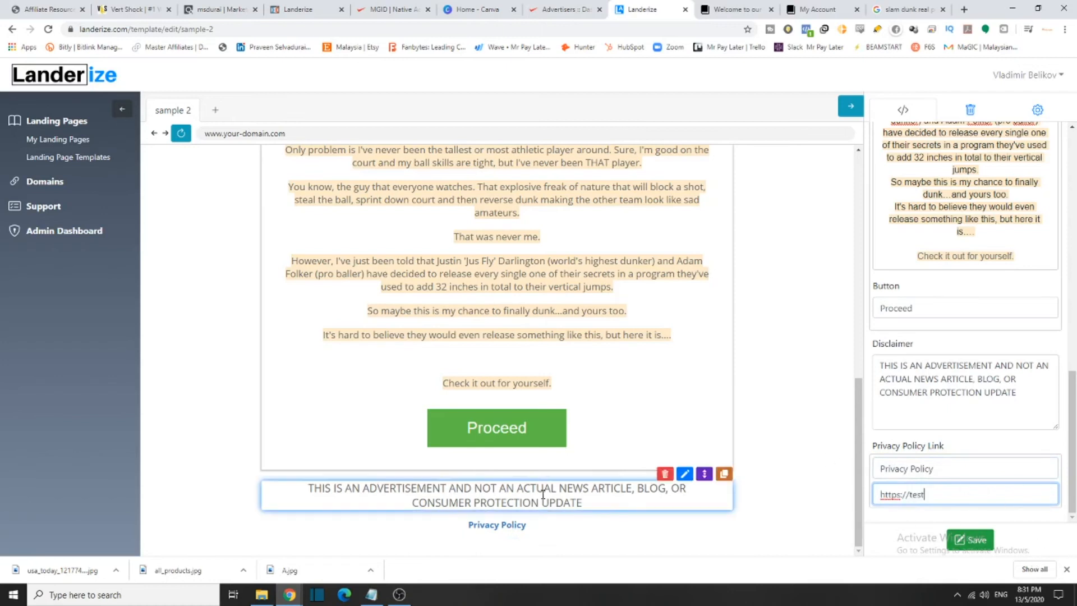
click(506, 530)
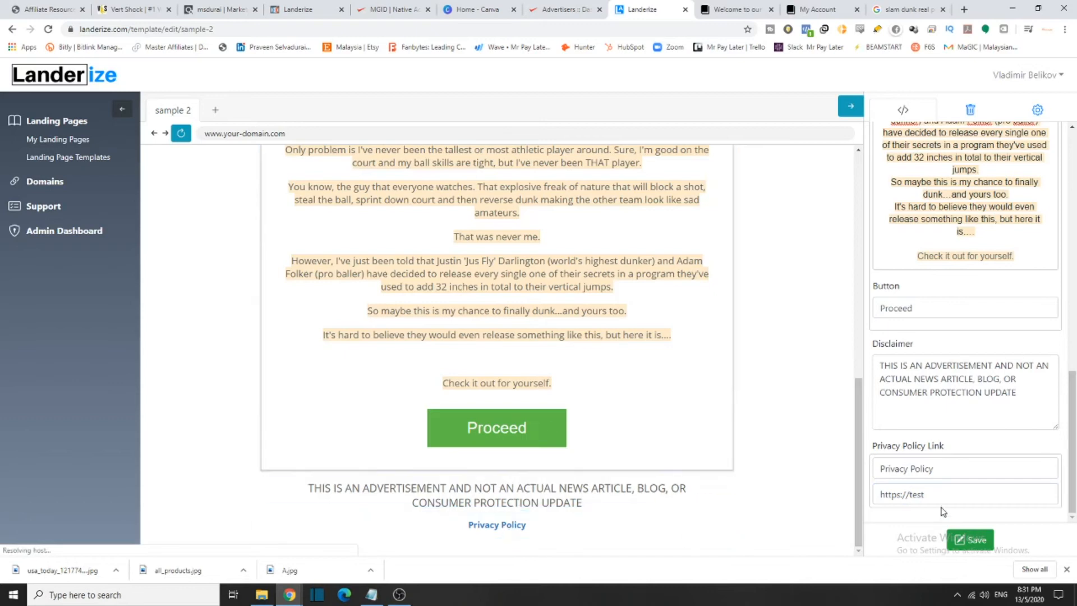
drag(989, 496, 813, 502)
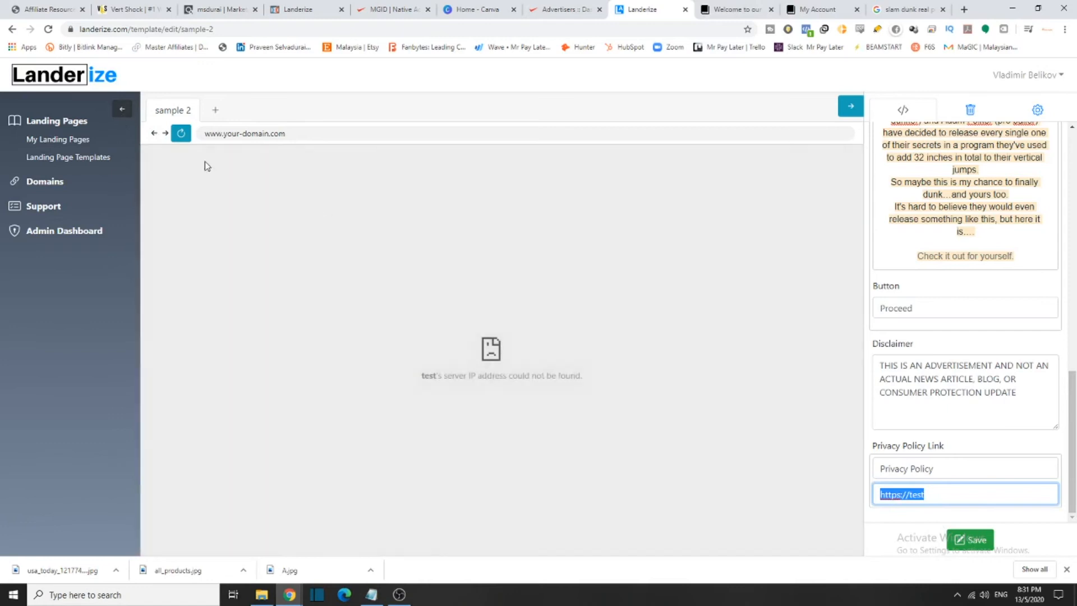
Reload the preview, recheck the Privacy Policy link fields and save the page
click(181, 134)
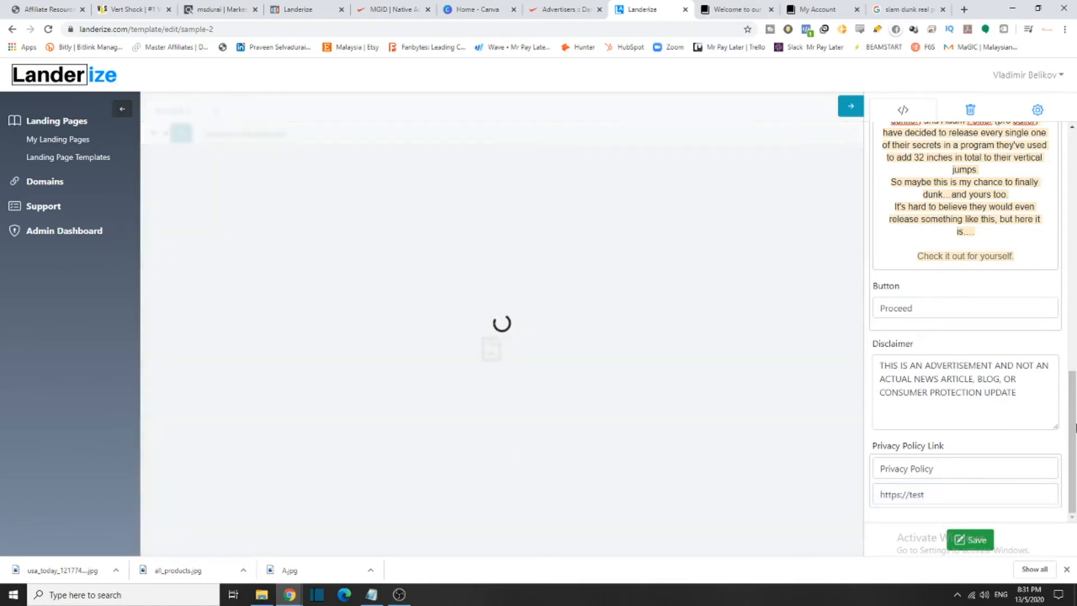
triple_click(991, 493)
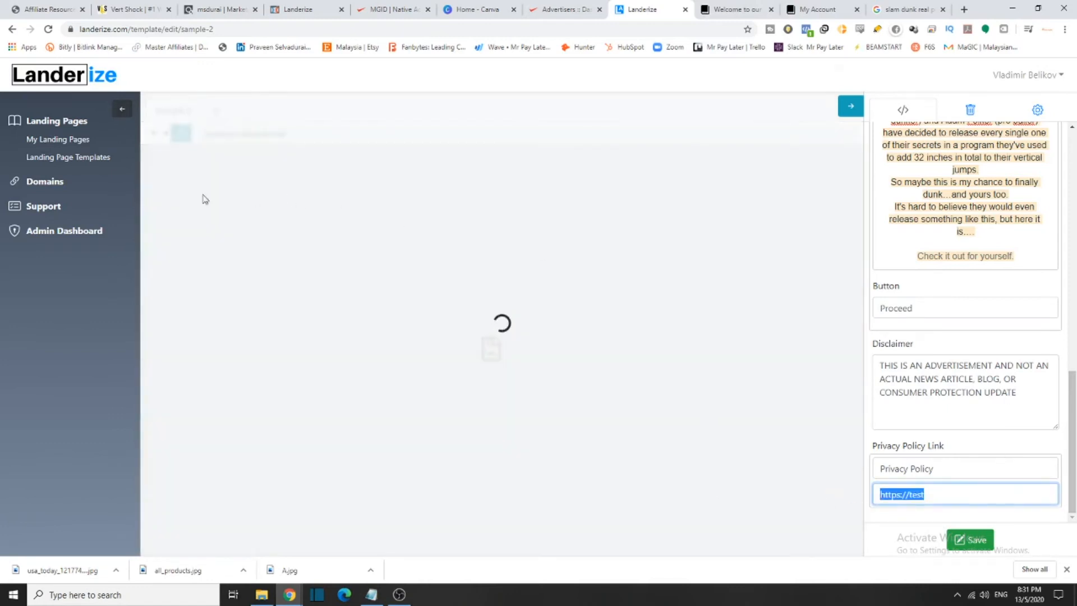
drag(952, 471, 844, 473)
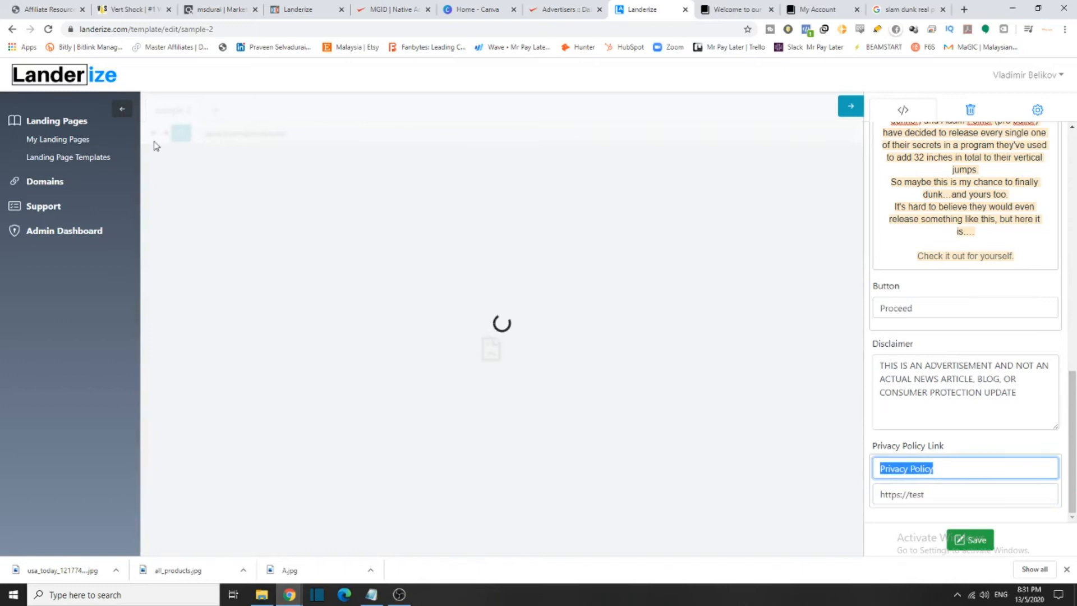
click(966, 539)
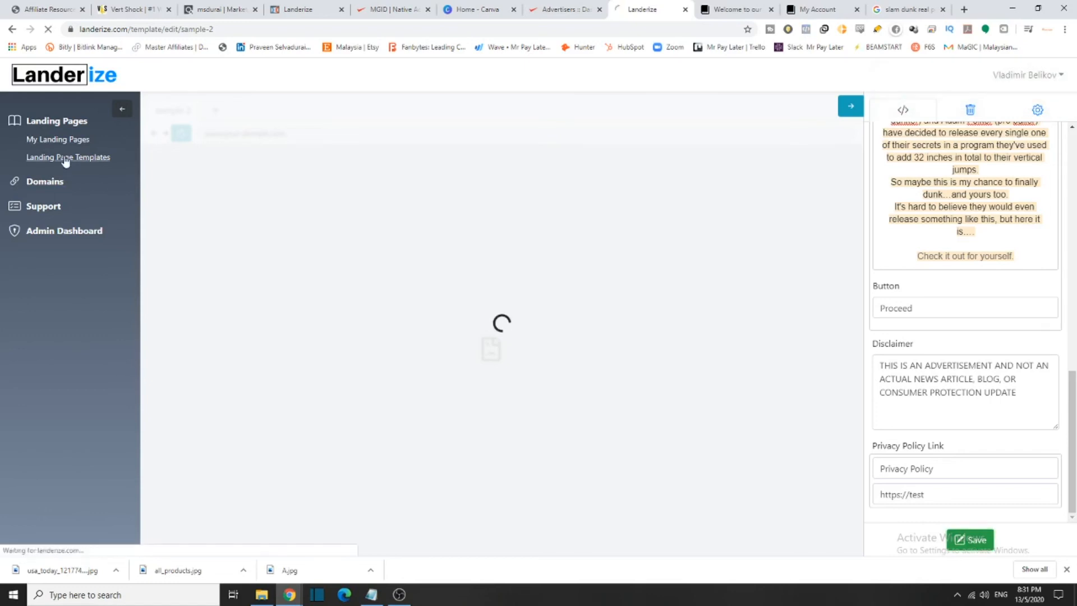
Go through Landing Page Templates to My Landing Pages and open sample 2 for editing
click(73, 157)
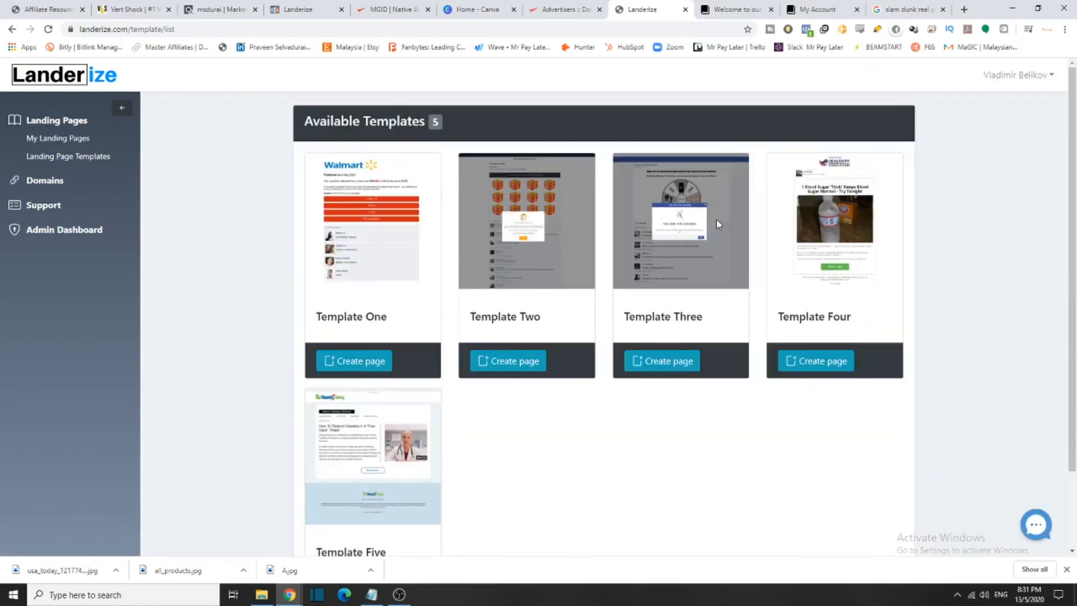
scroll(503, 377, down, 2)
click(71, 137)
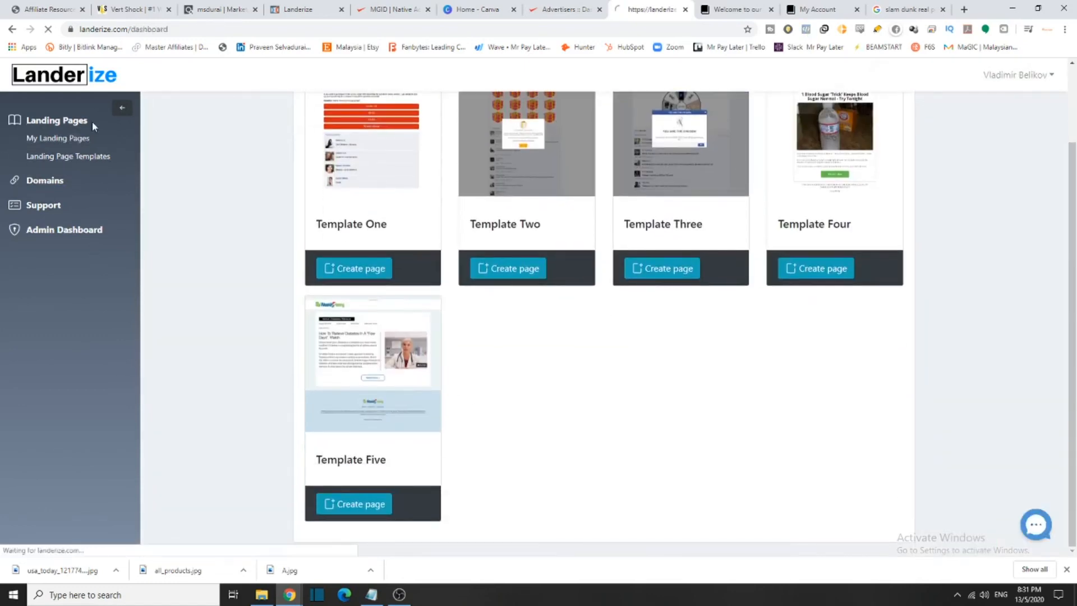
scroll(459, 545, down, 1)
scroll(738, 326, down, 3)
scroll(755, 309, up, 4)
scroll(562, 348, down, 4)
scroll(484, 391, up, 3)
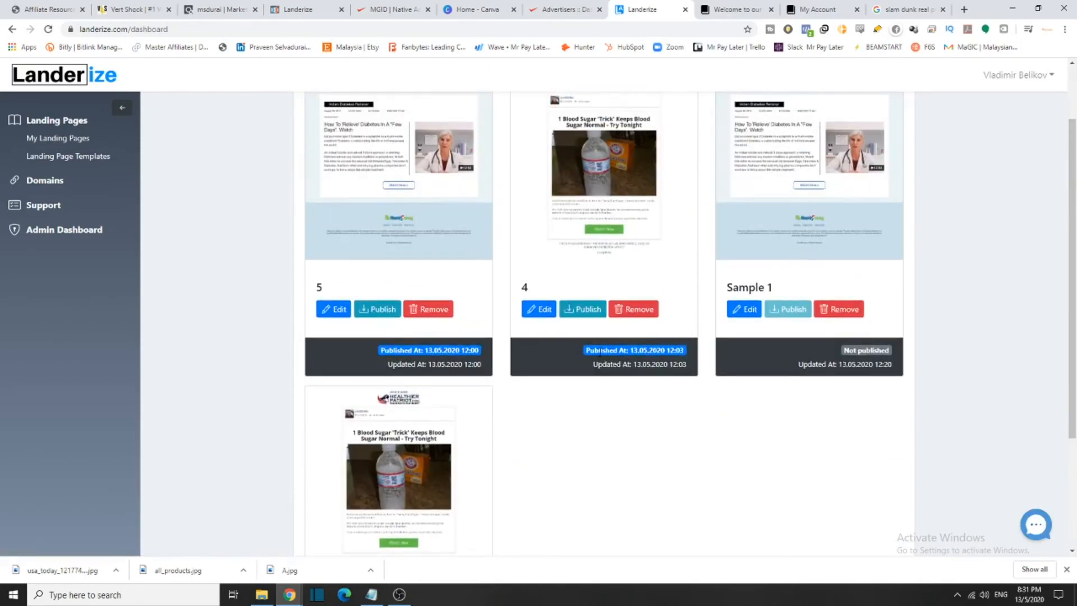
scroll(620, 424, down, 3)
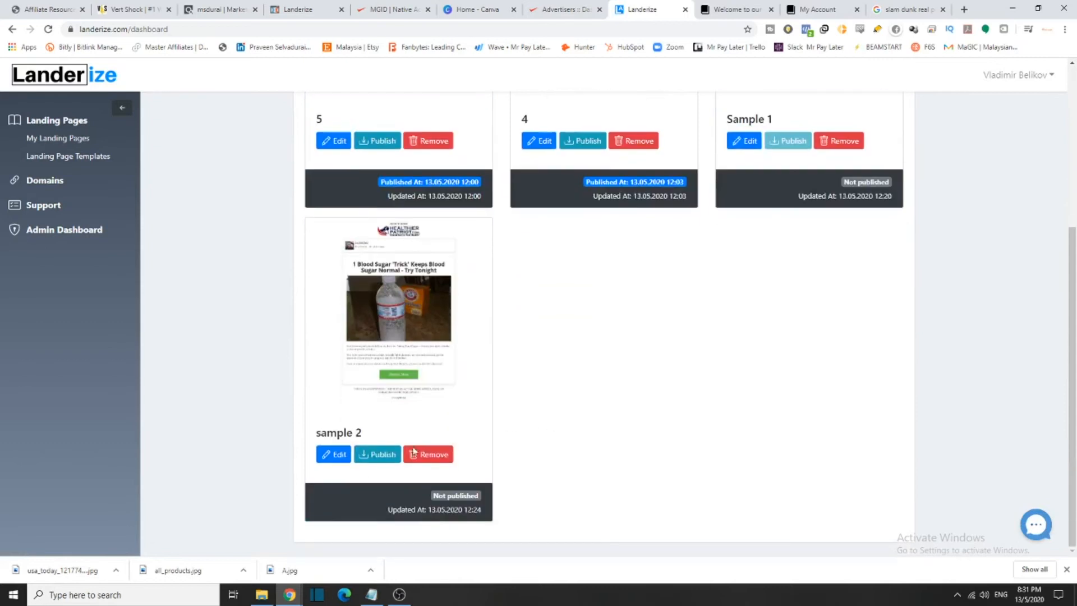
click(329, 457)
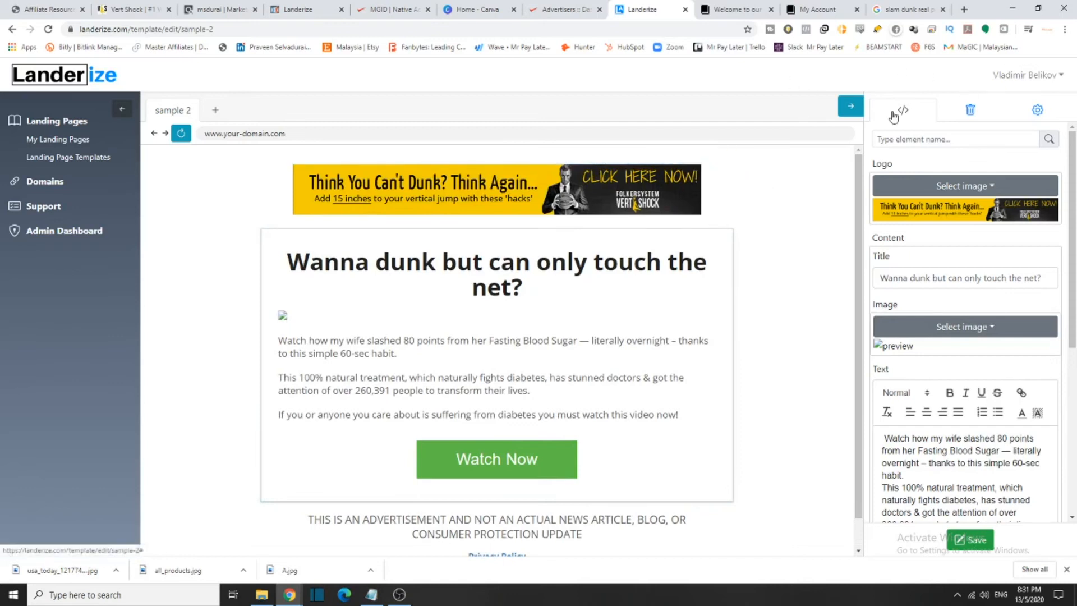
Browse for A.jpg and load it as the page's main slam-dunk image
click(989, 335)
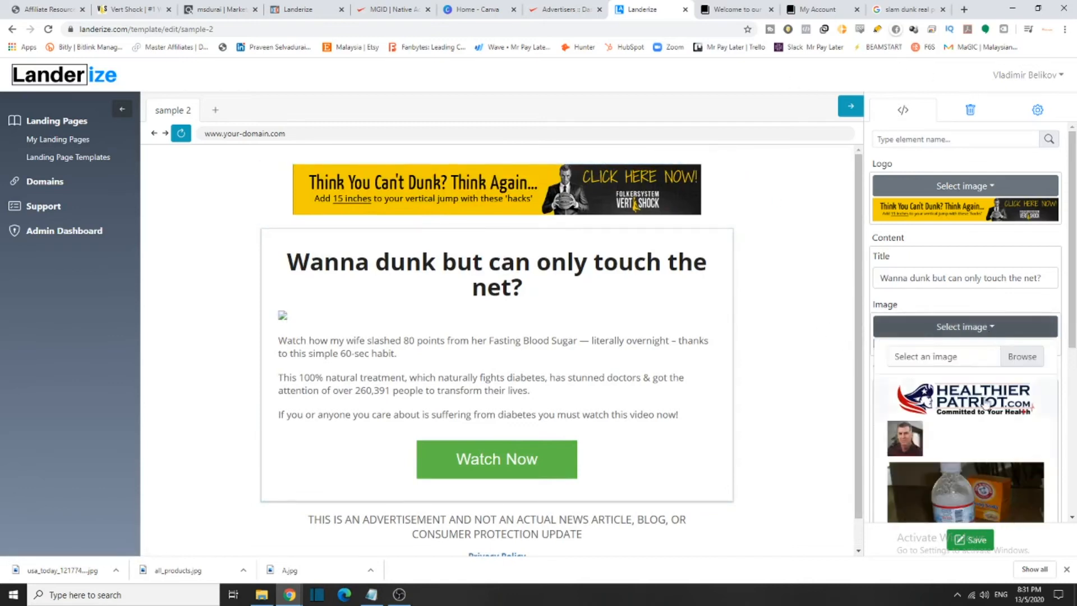
scroll(1009, 337, down, 5)
scroll(1026, 314, up, 4)
click(1023, 307)
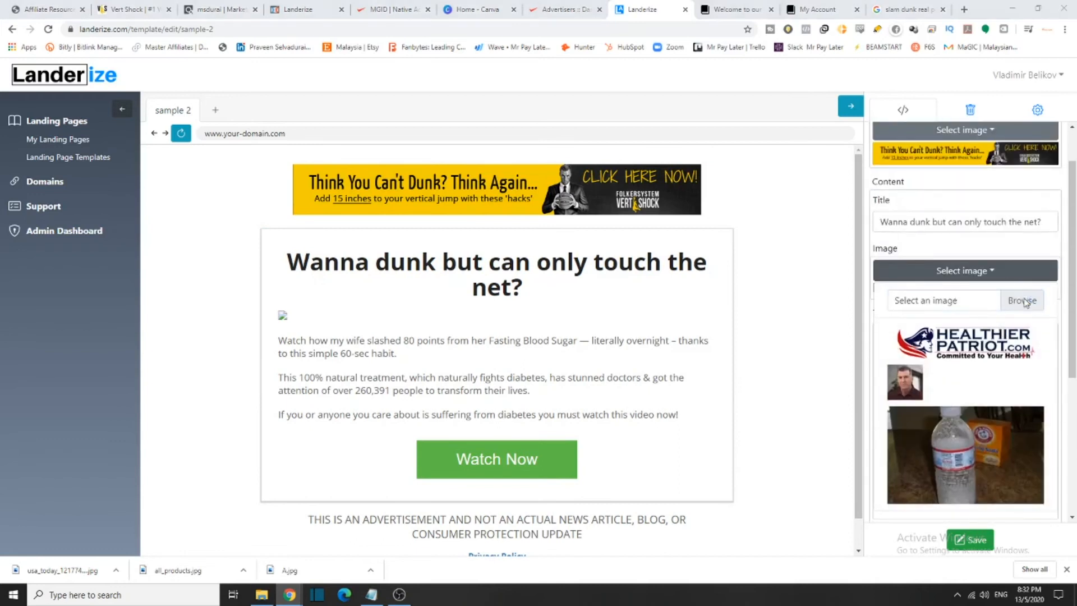
scroll(185, 224, down, 3)
click(185, 227)
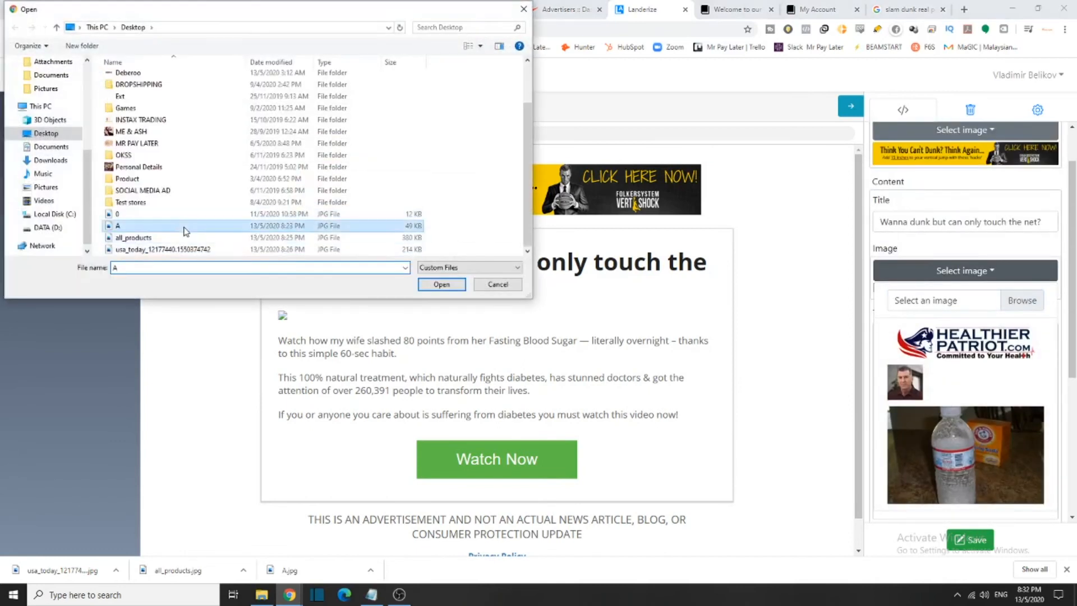
click(442, 284)
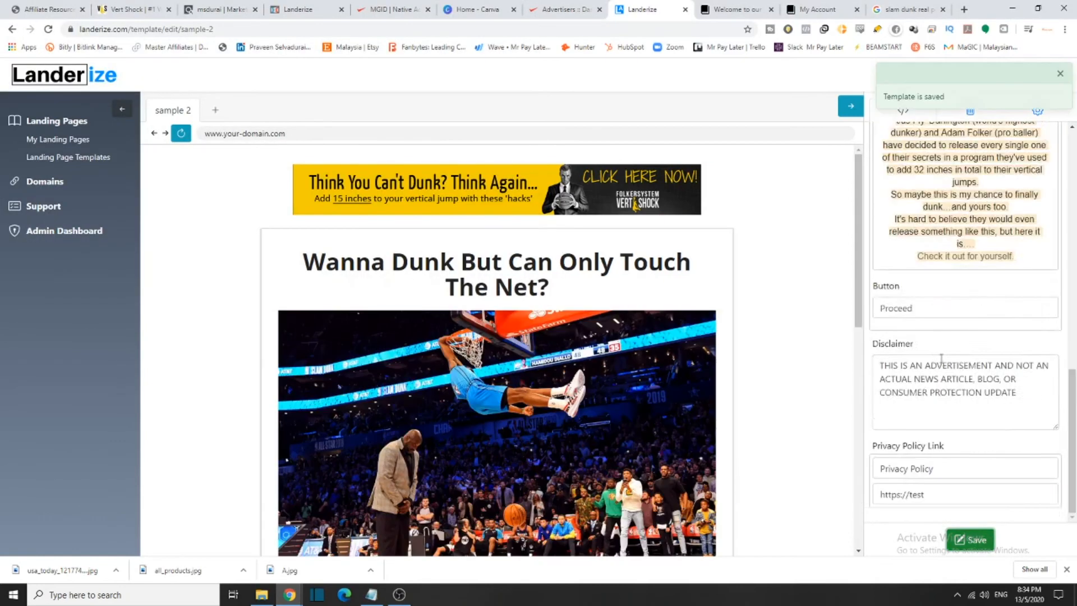
scroll(995, 389, up, 2)
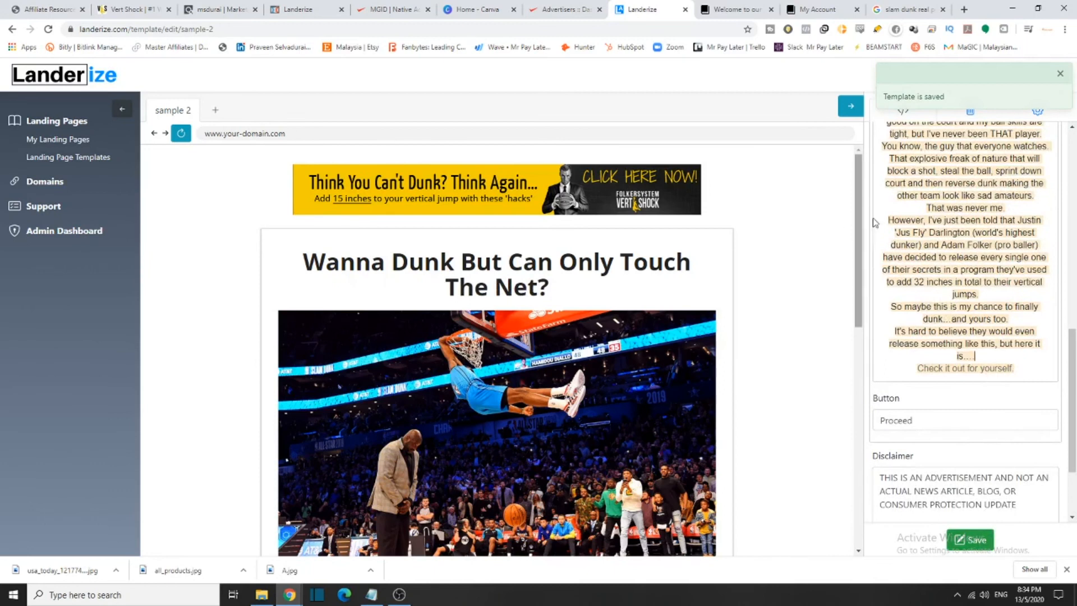
scroll(995, 389, up, 7)
scroll(888, 366, down, 1)
Link the first paragraph's opening words to the pasted address, then clear that link
drag(884, 335, 1029, 297)
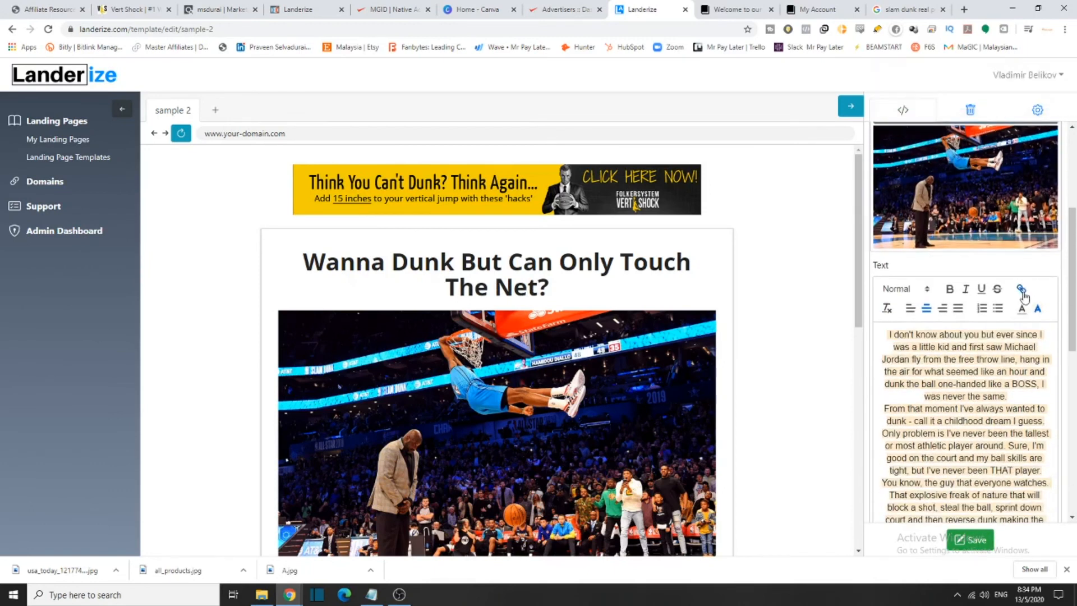
drag(1049, 335, 896, 337)
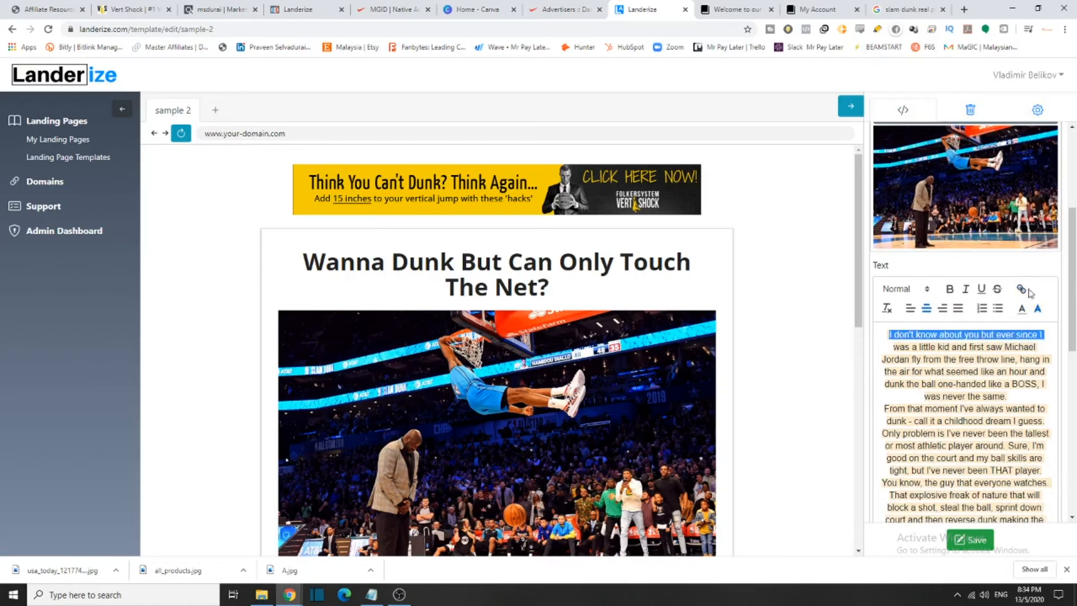
click(1021, 289)
scroll(946, 213, down, 3)
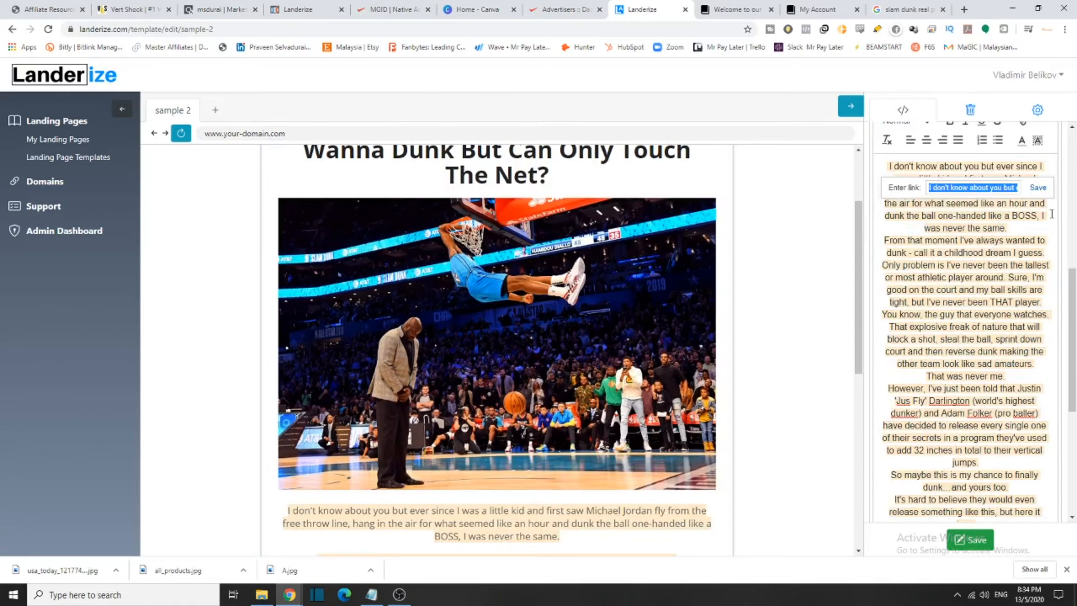
key(ctrl+v)
click(1037, 187)
scroll(262, 342, down, 3)
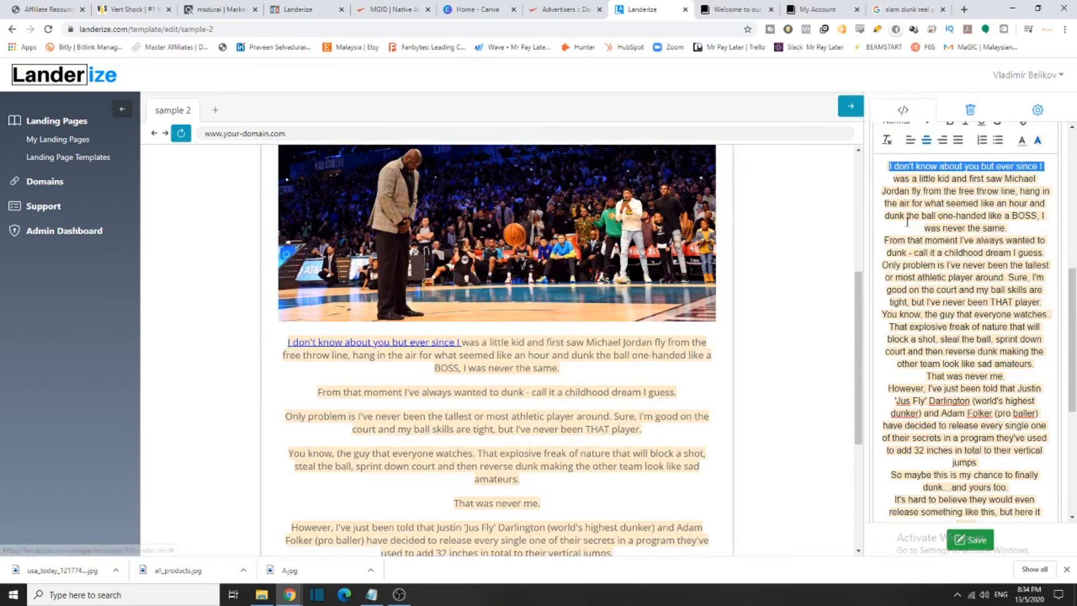
scroll(1020, 155, up, 1)
click(1020, 176)
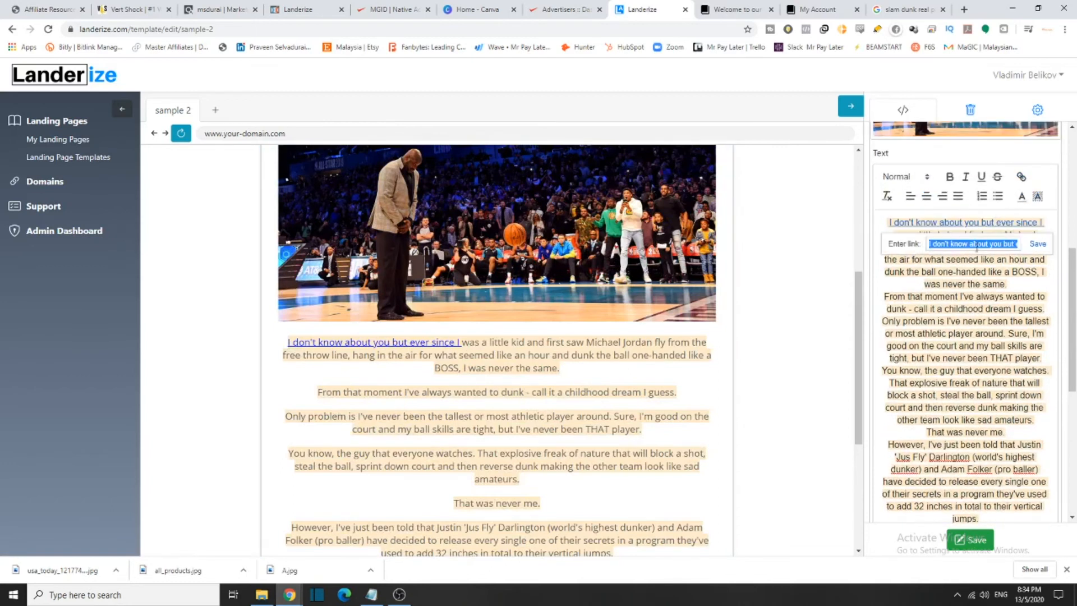
key(BackSpace)
click(880, 278)
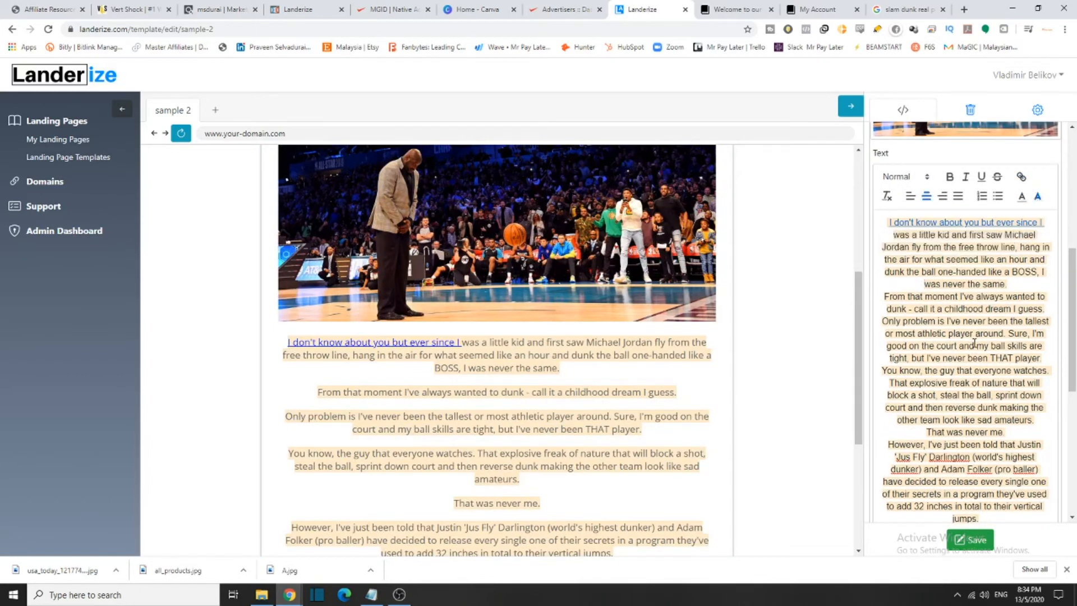
Save the page and delete the Privacy Policy block at the bottom
scroll(965, 392, down, 1)
click(982, 540)
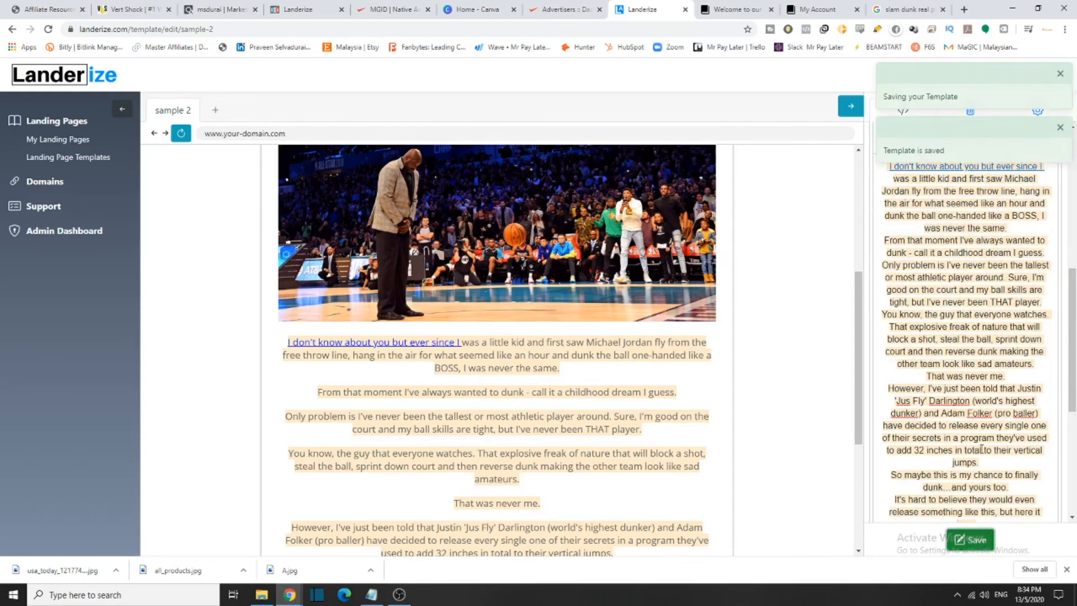
scroll(981, 462, down, 5)
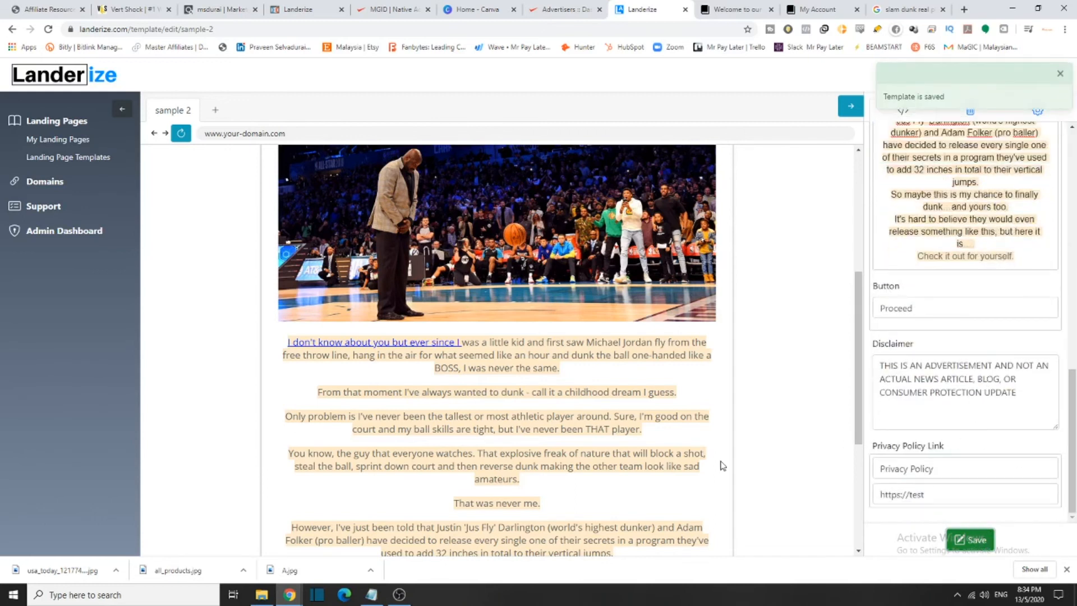
scroll(561, 404, down, 4)
click(695, 518)
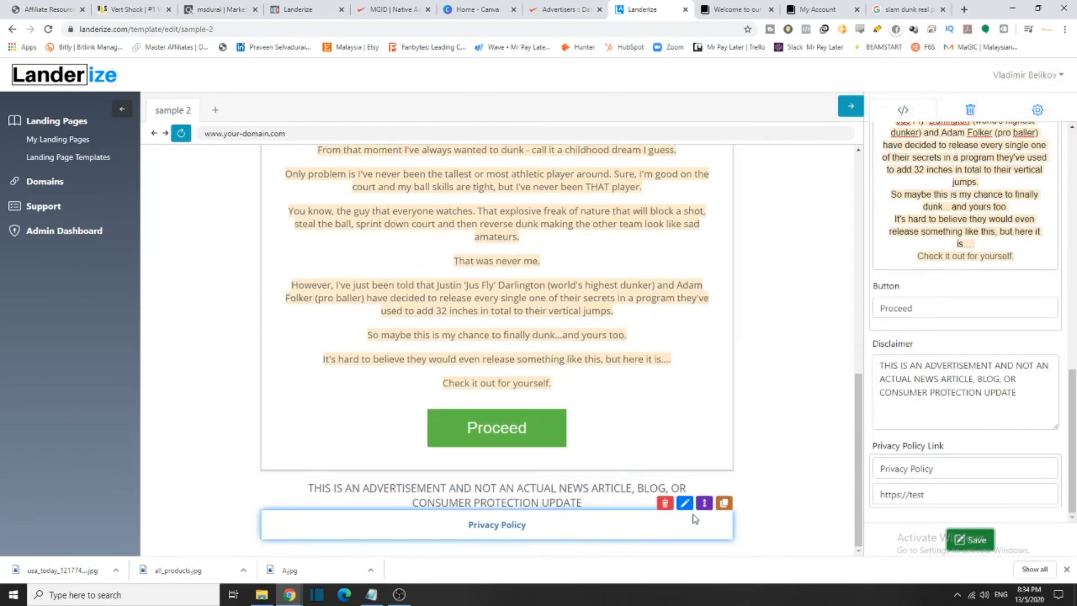
click(664, 503)
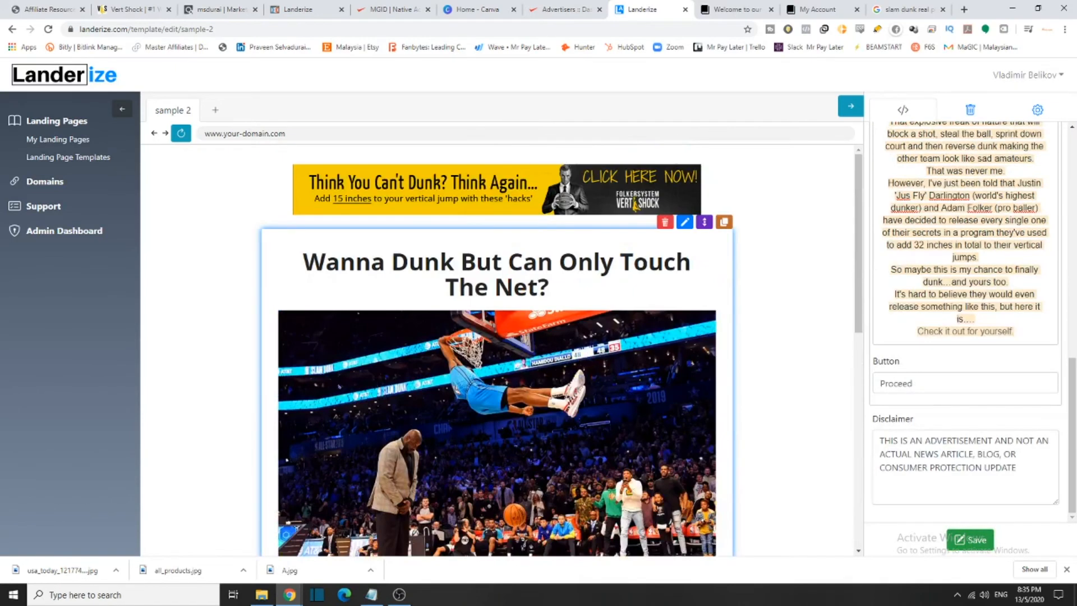
scroll(920, 385, up, 3)
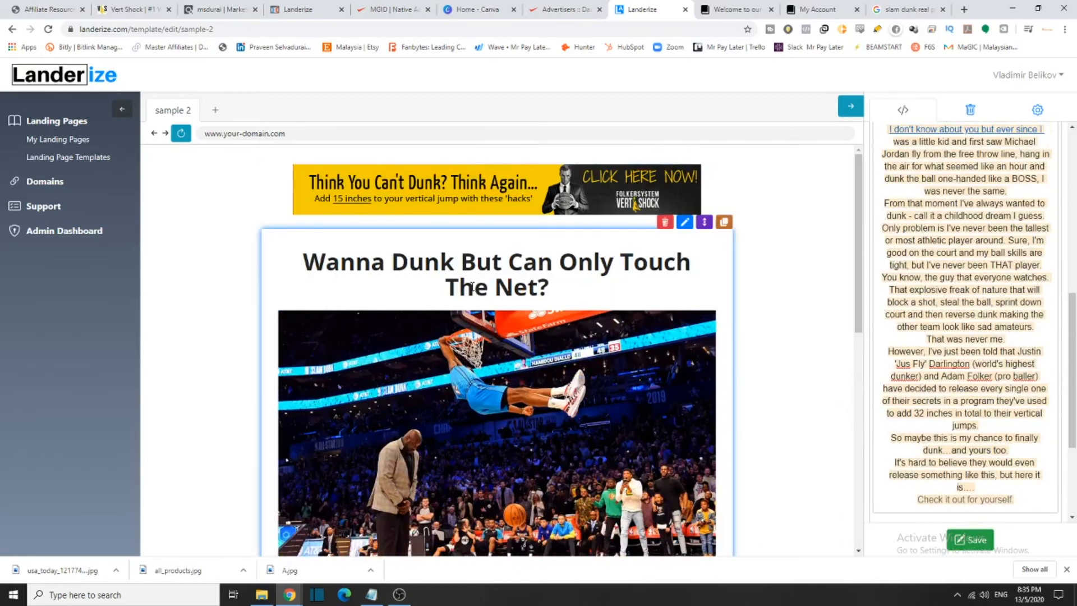
scroll(891, 503, up, 2)
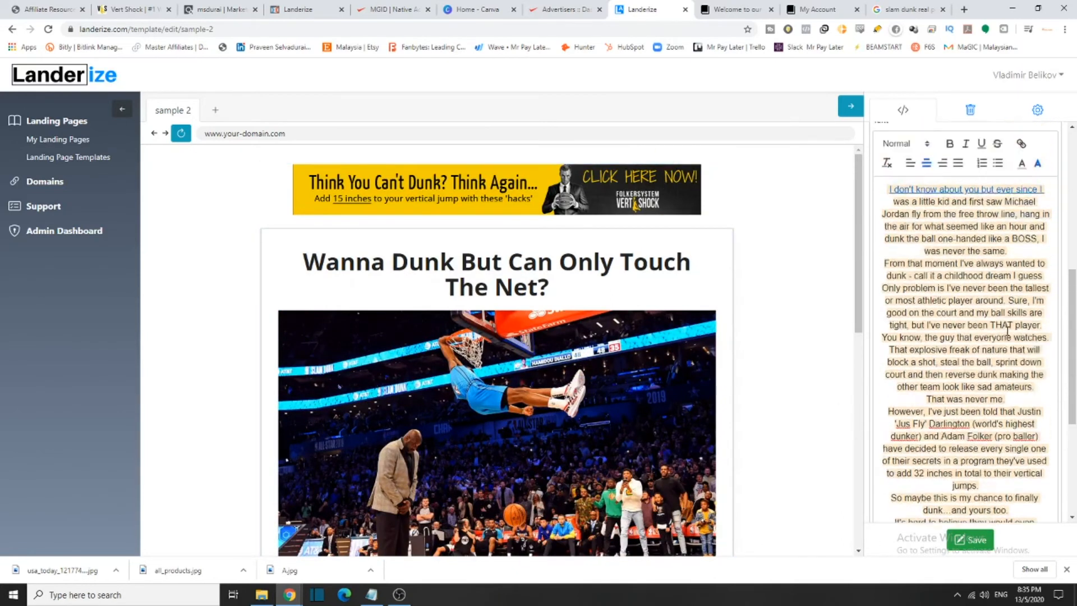
scroll(1007, 331, up, 5)
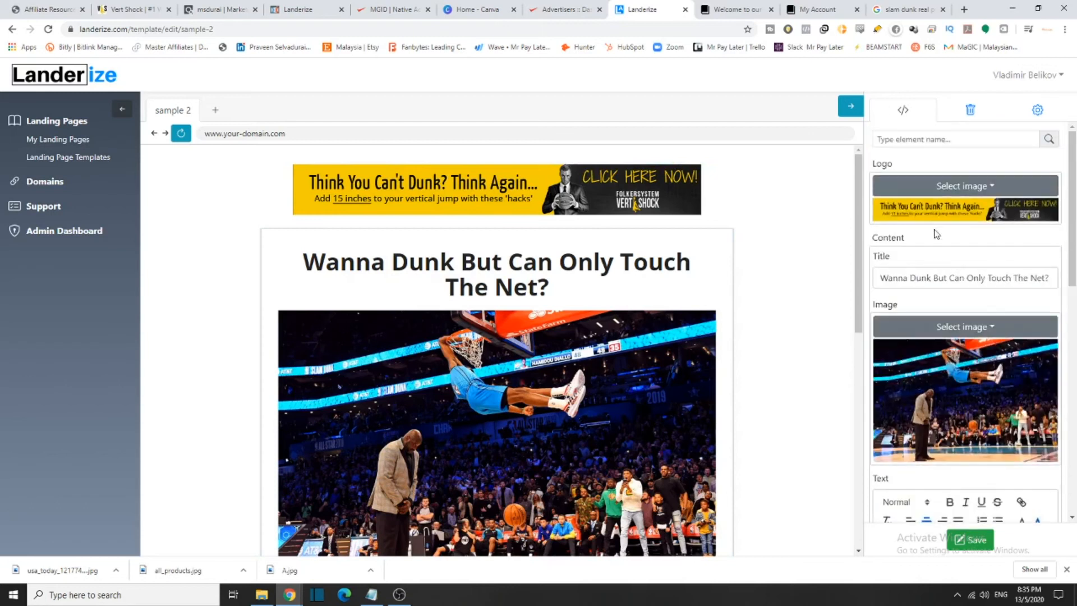
drag(1072, 151, 1073, 431)
scroll(1073, 504, up, 10)
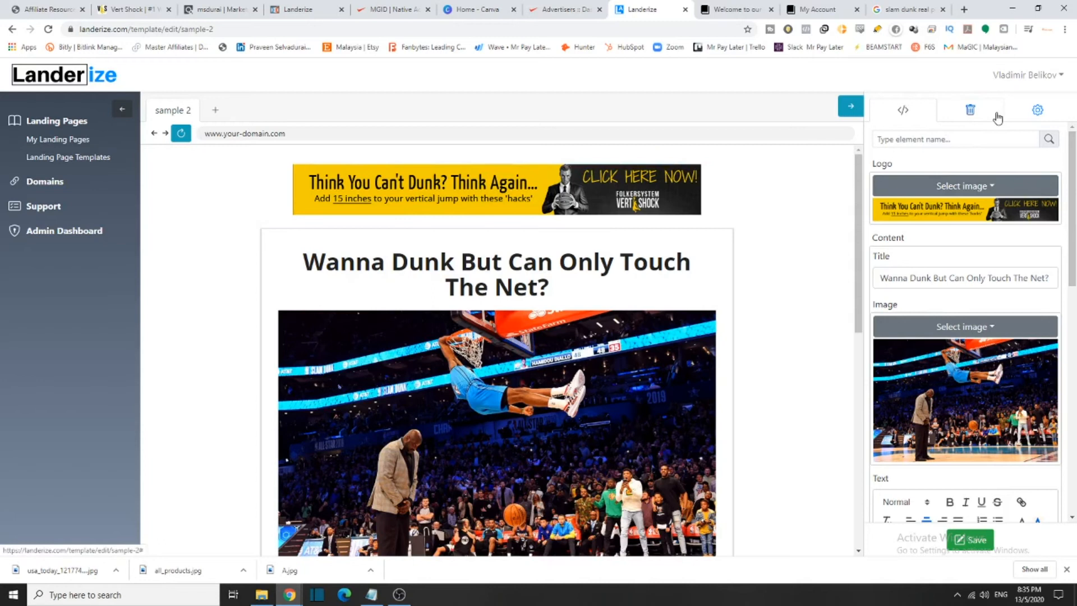
Rename the landing page title to 'Vert Shock Worldwide' in the page settings
click(1036, 114)
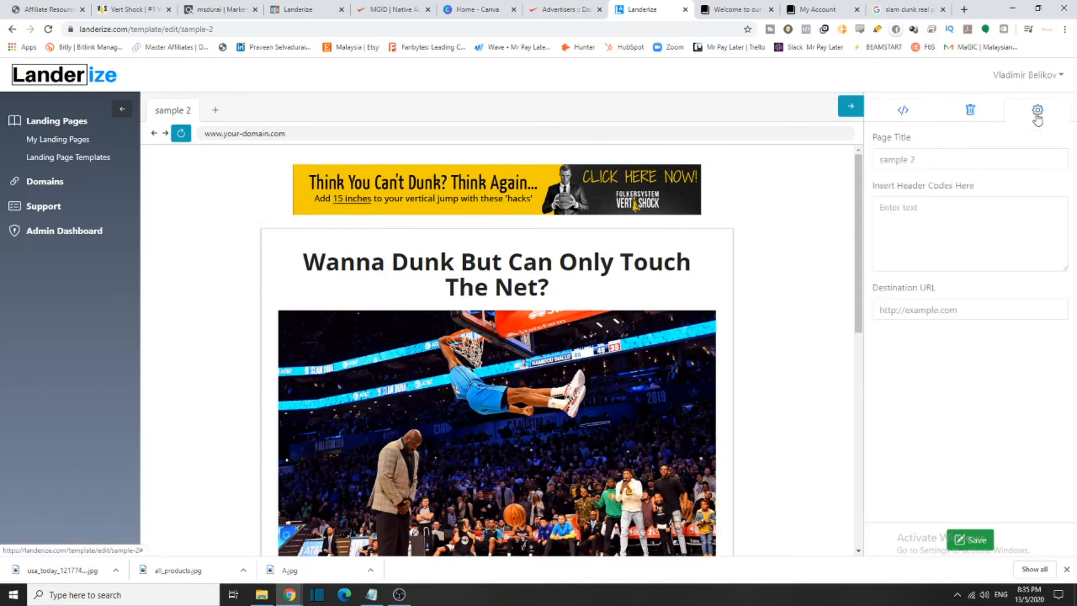
triple_click(948, 164)
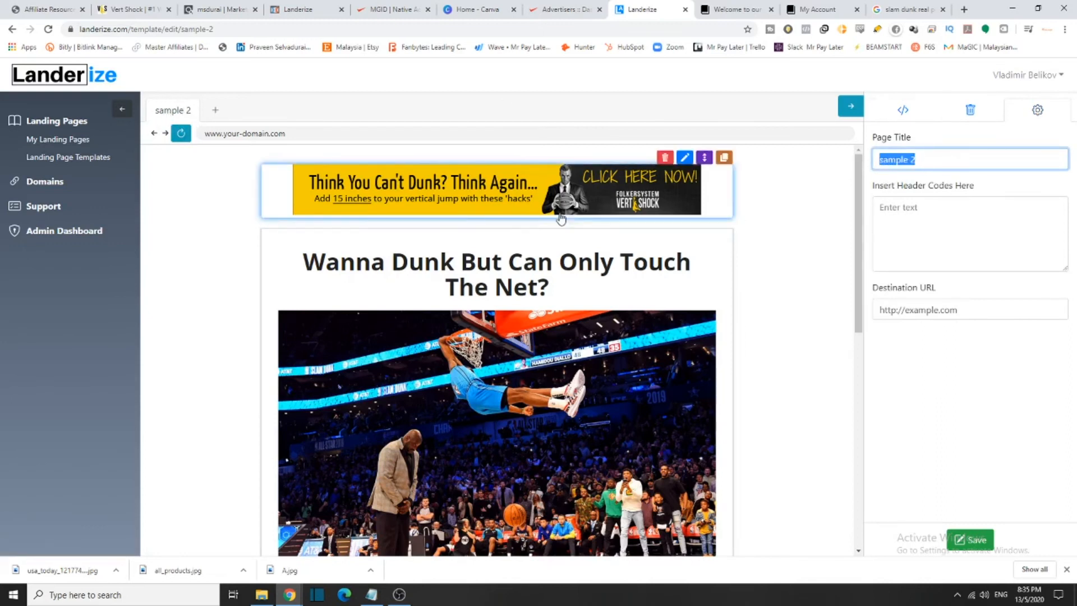
click(135, 13)
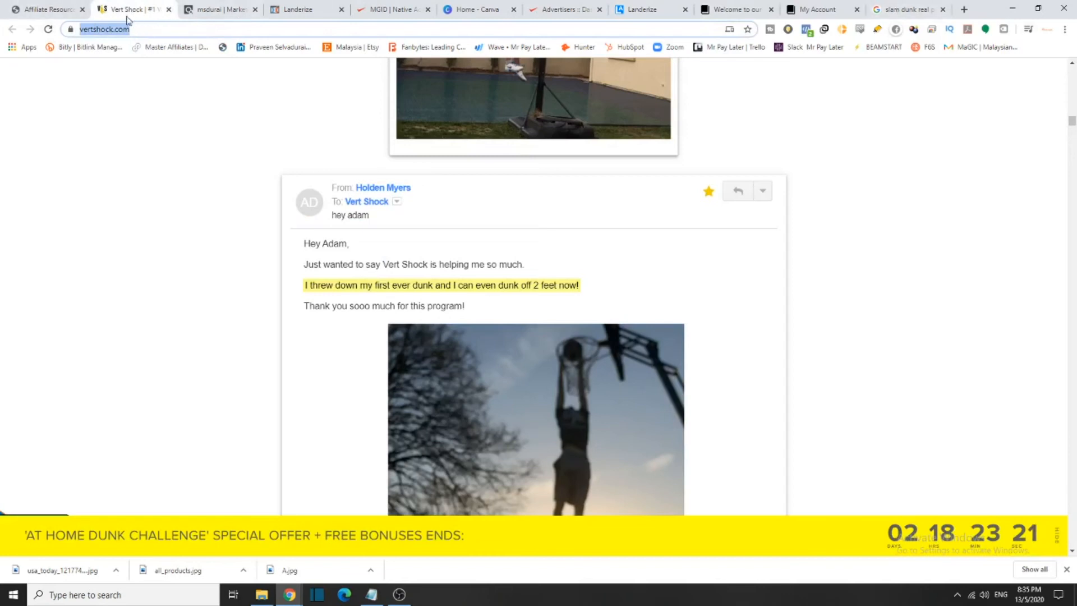
click(645, 9)
text(Vert Shock)
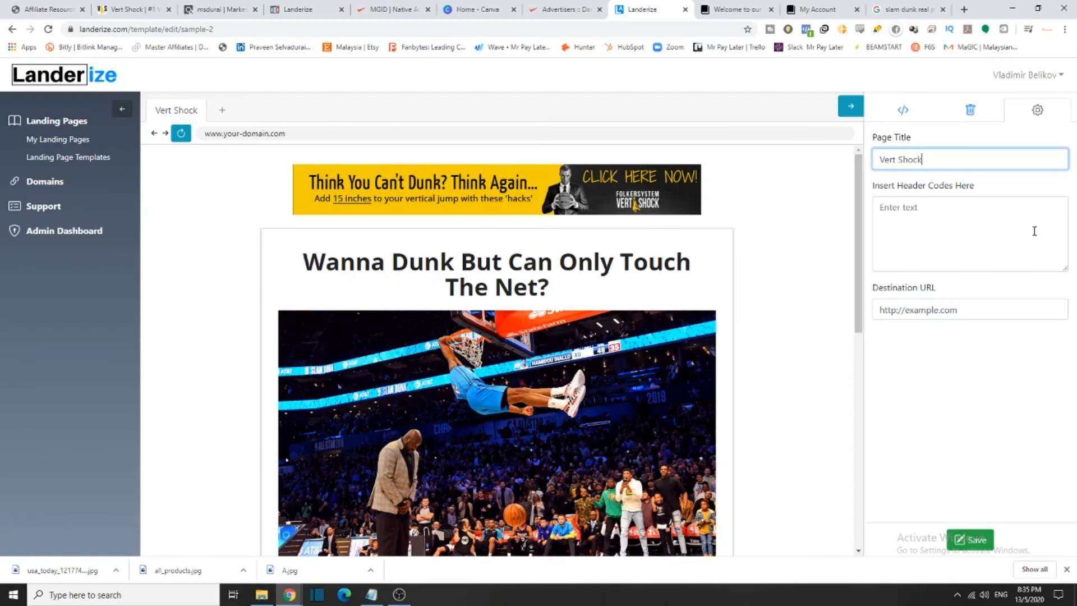
text( Worldwide)
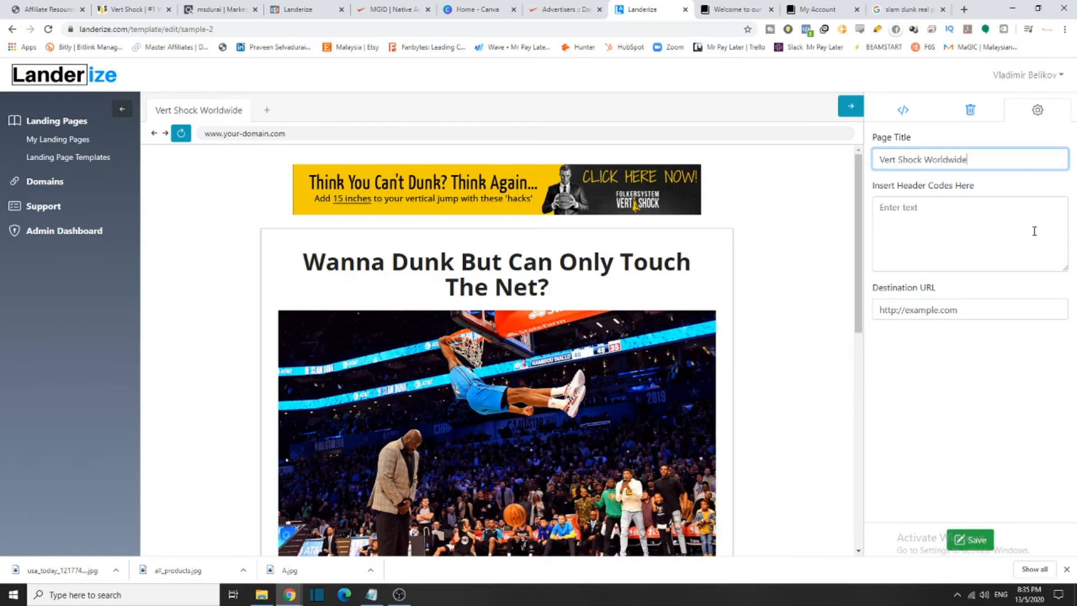
click(1034, 231)
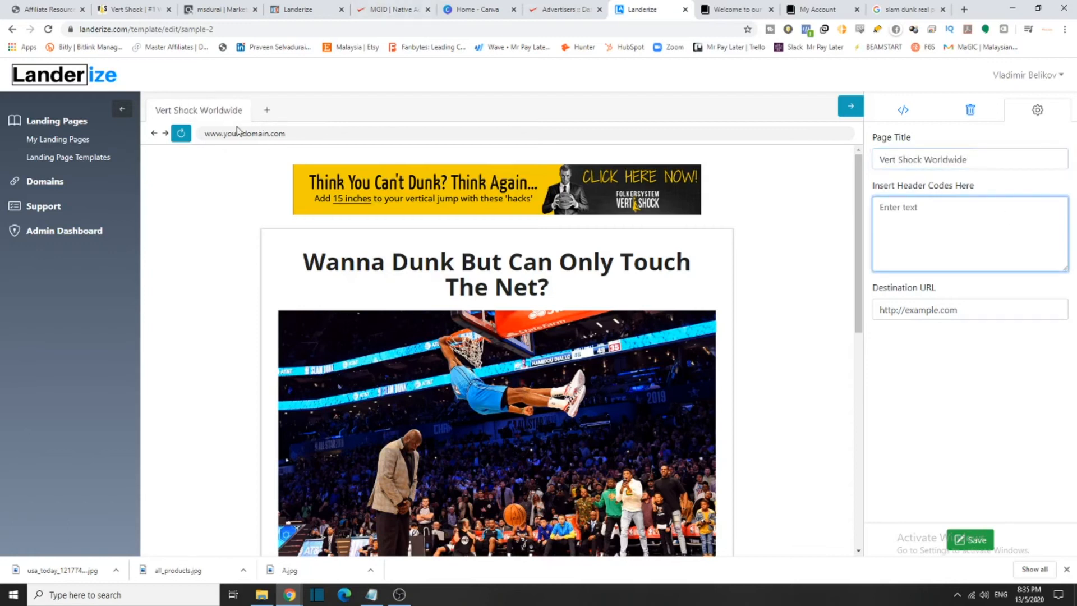
click(978, 313)
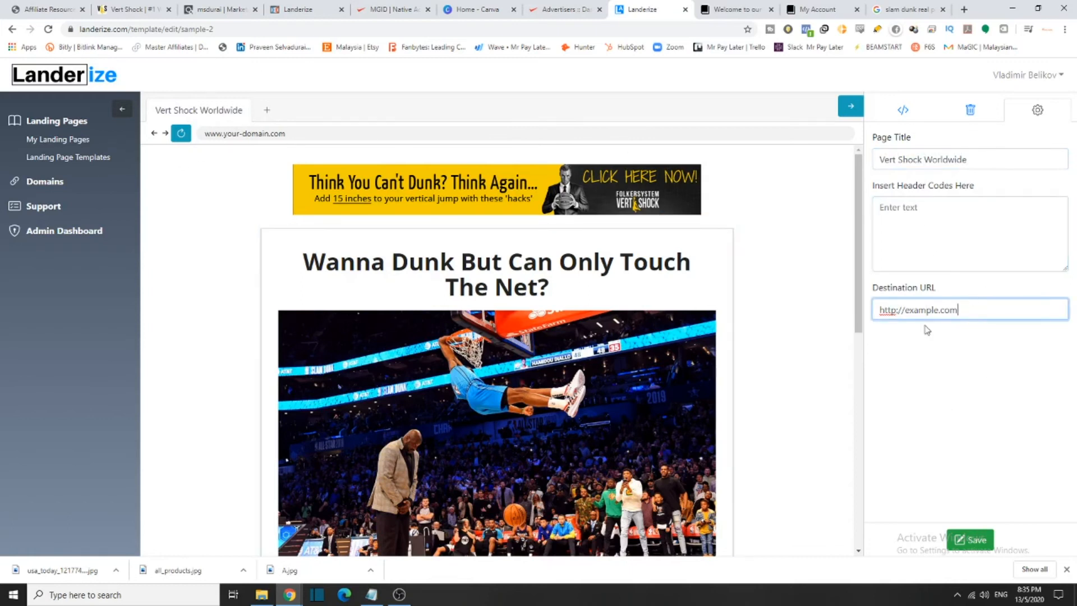
drag(993, 310, 868, 317)
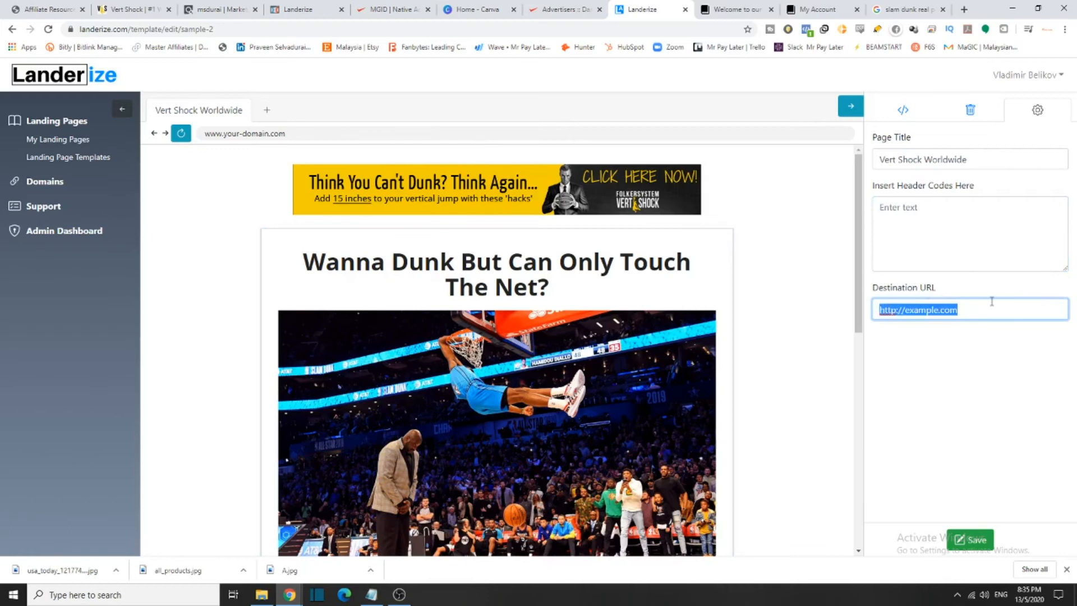
key(BackSpace)
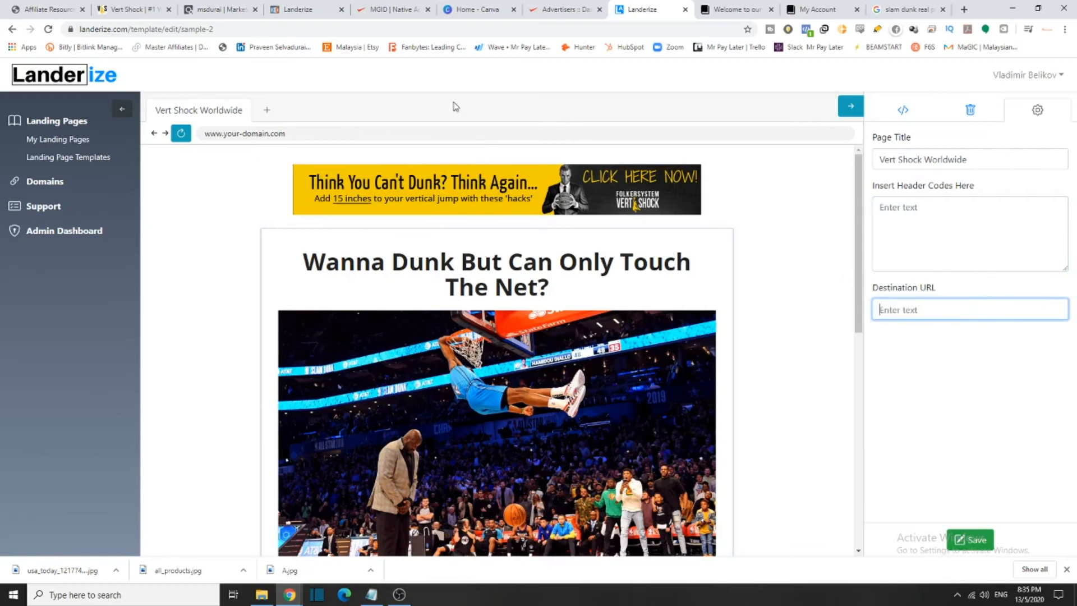
click(205, 9)
Promote Vert Shock in ClickBank, generate its HopLink with the account nickname, and copy it
click(587, 220)
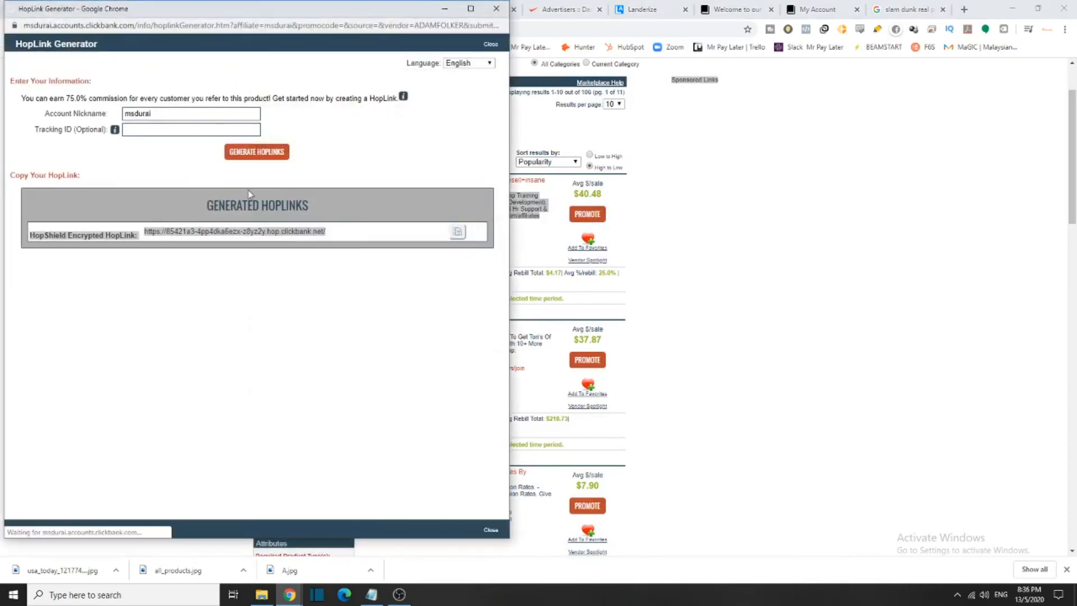
click(641, 247)
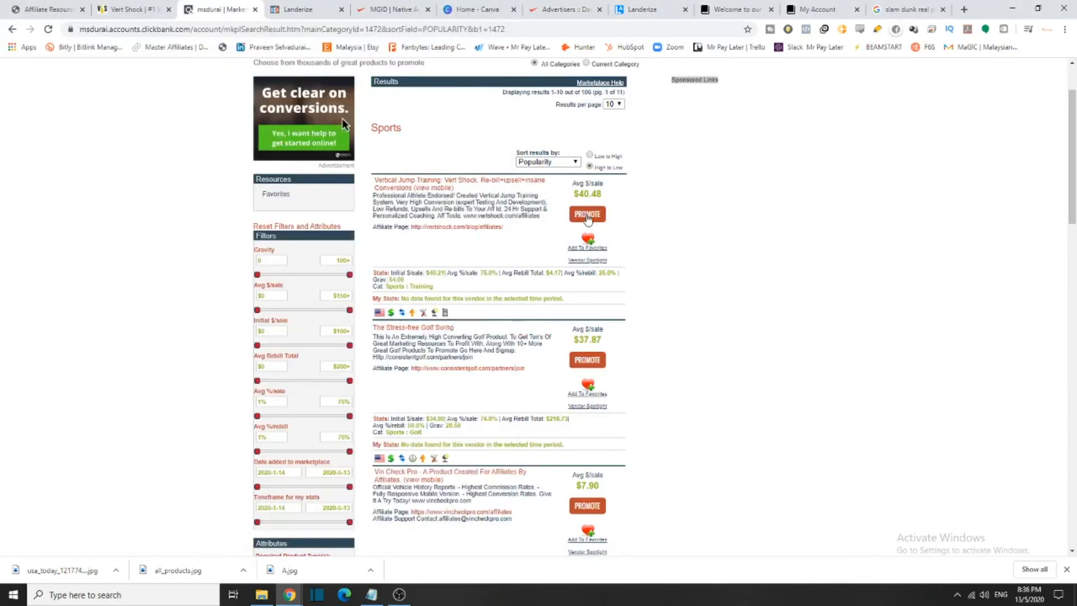
click(587, 216)
click(201, 115)
click(180, 136)
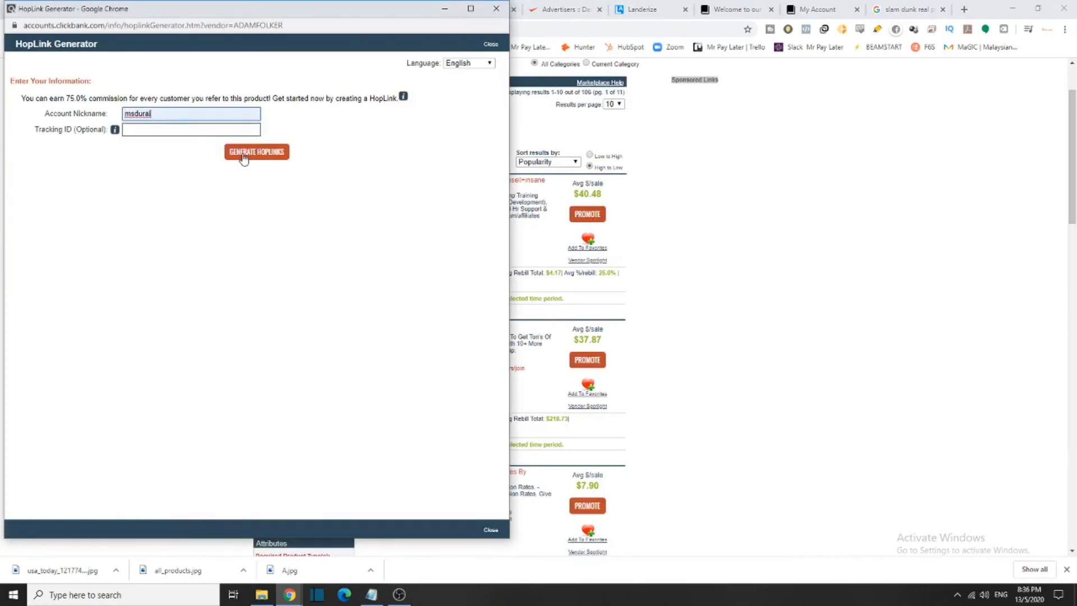
click(241, 154)
click(458, 232)
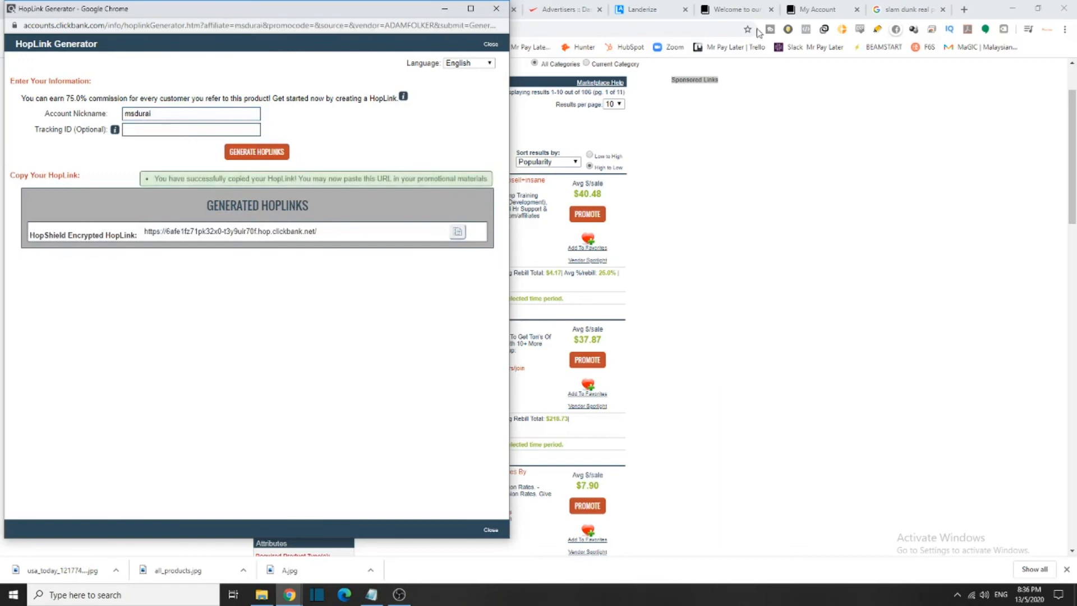
click(646, 9)
click(942, 309)
Paste the copied HopLink as the destination URL and save the template
key(ctrl+v)
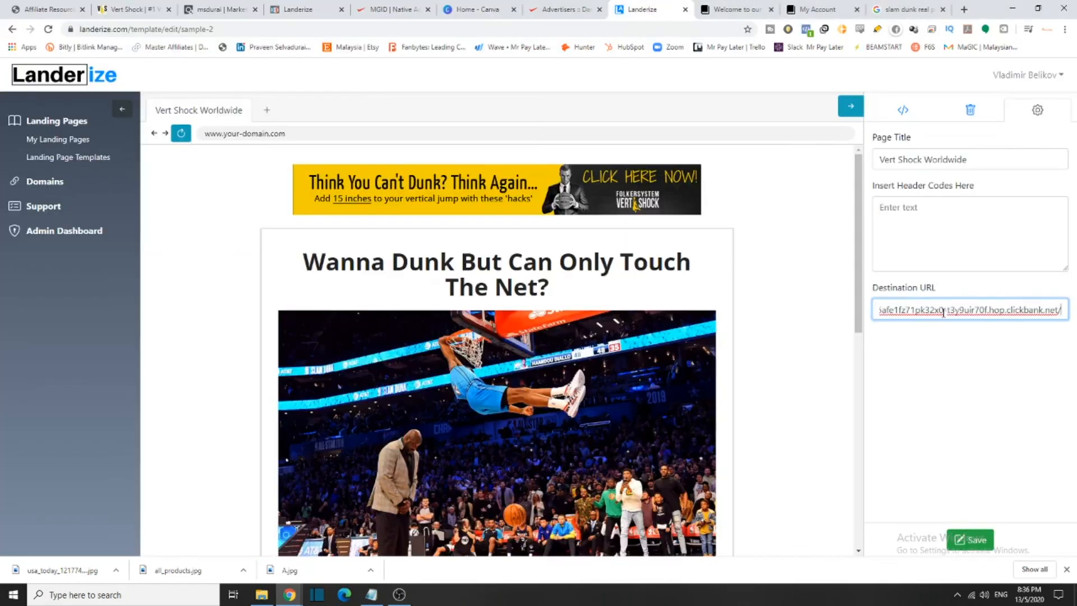
click(968, 540)
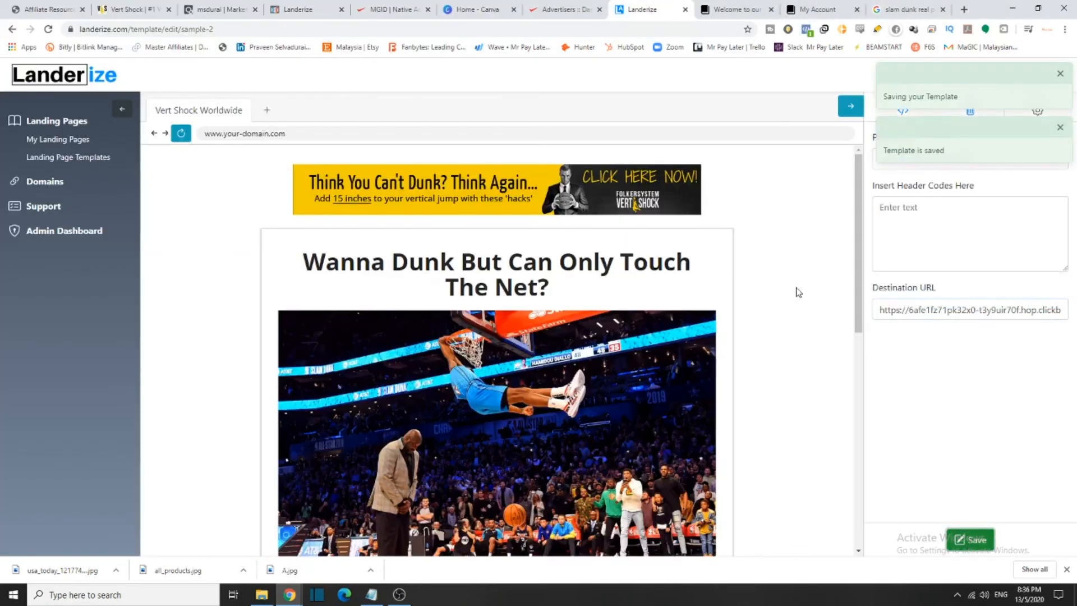
scroll(684, 366, down, 2)
scroll(685, 366, up, 2)
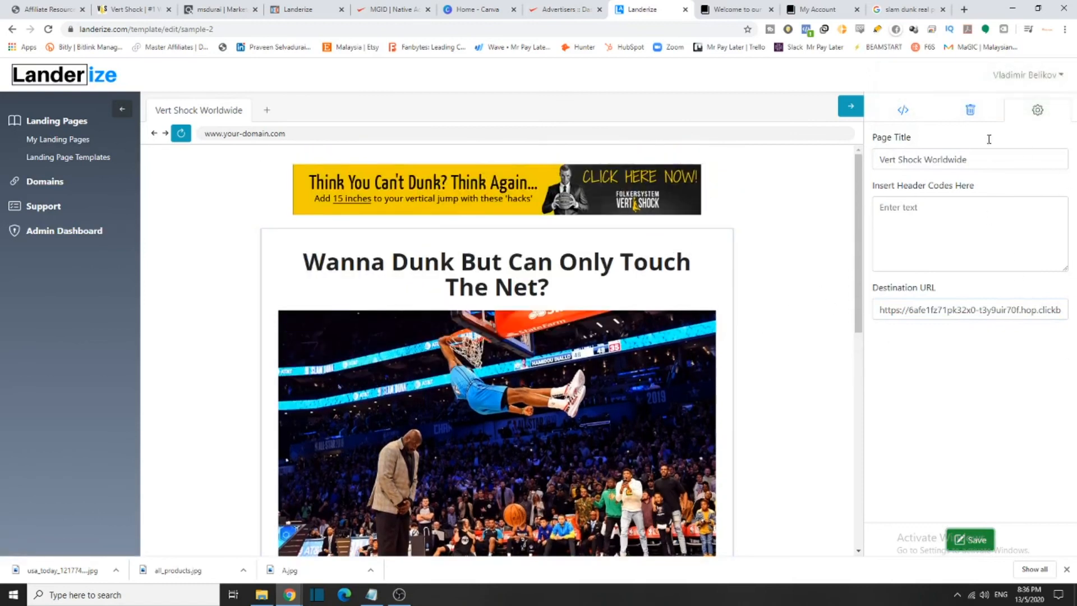
Review the Proceed button text in the page content and save the template again
click(903, 111)
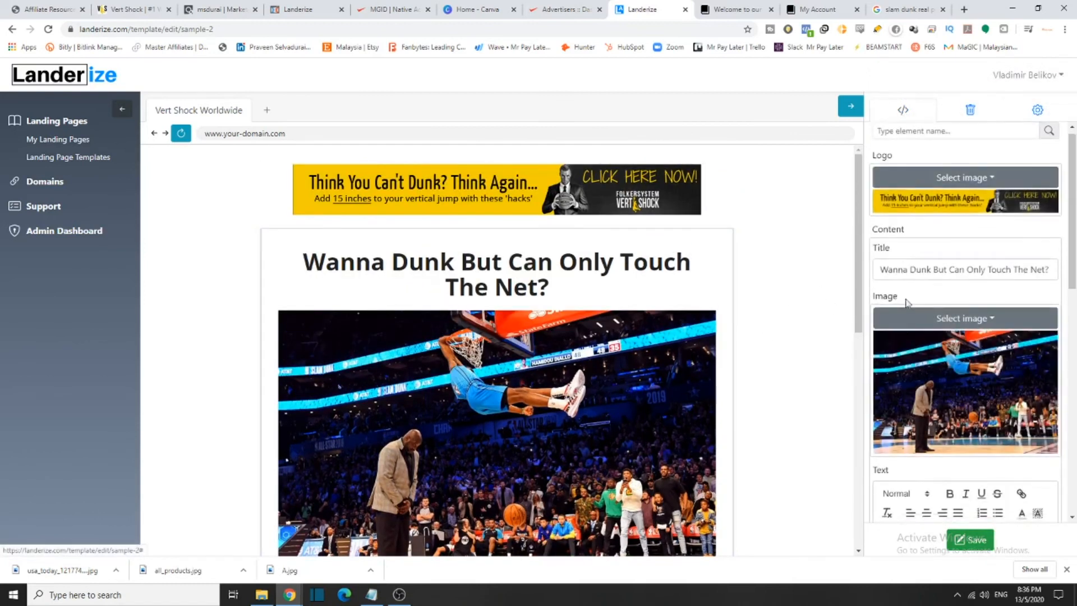
scroll(1008, 343, down, 10)
scroll(987, 359, down, 3)
click(949, 381)
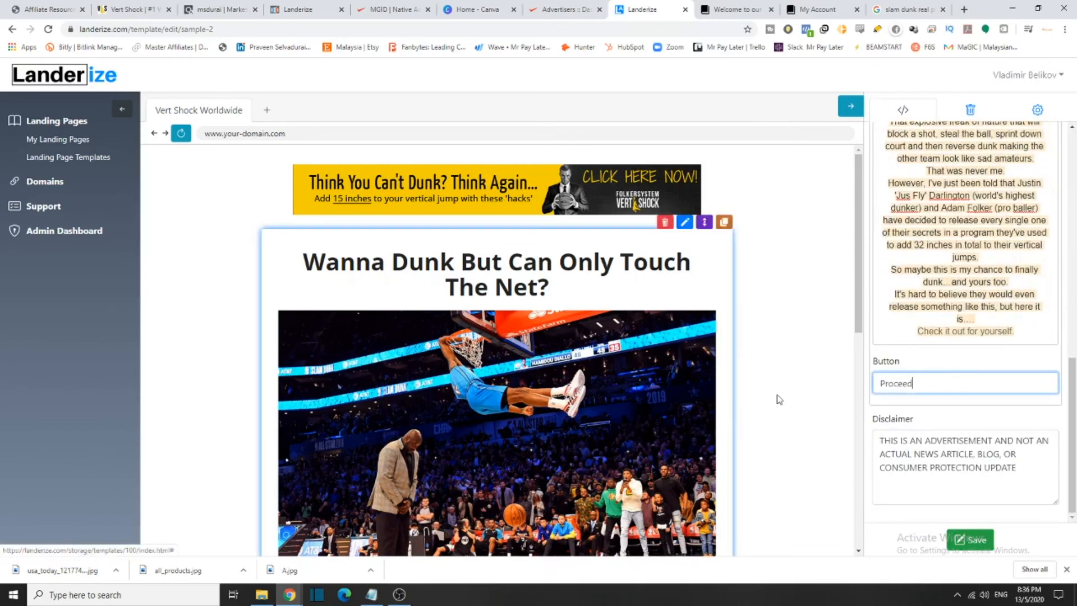
scroll(684, 423, down, 9)
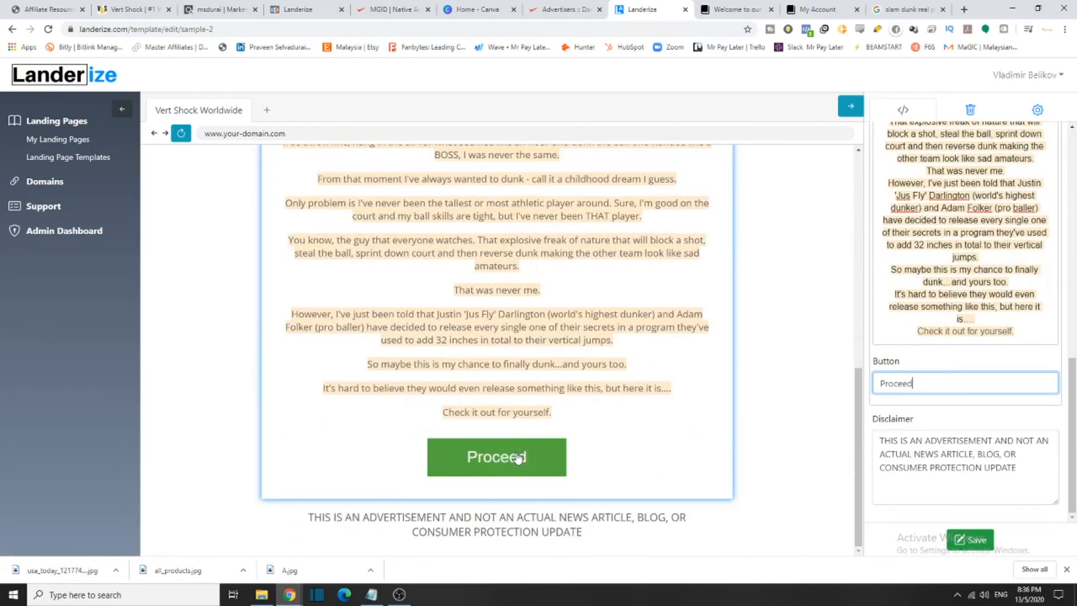
scroll(505, 392, up, 10)
scroll(887, 407, up, 8)
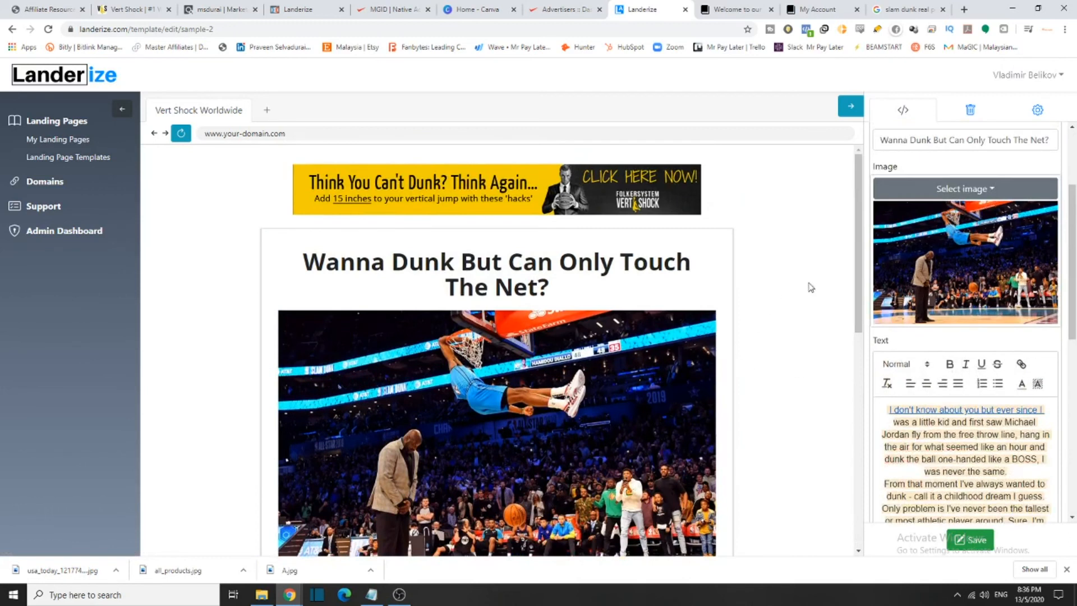
scroll(887, 160, up, 3)
scroll(723, 264, down, 6)
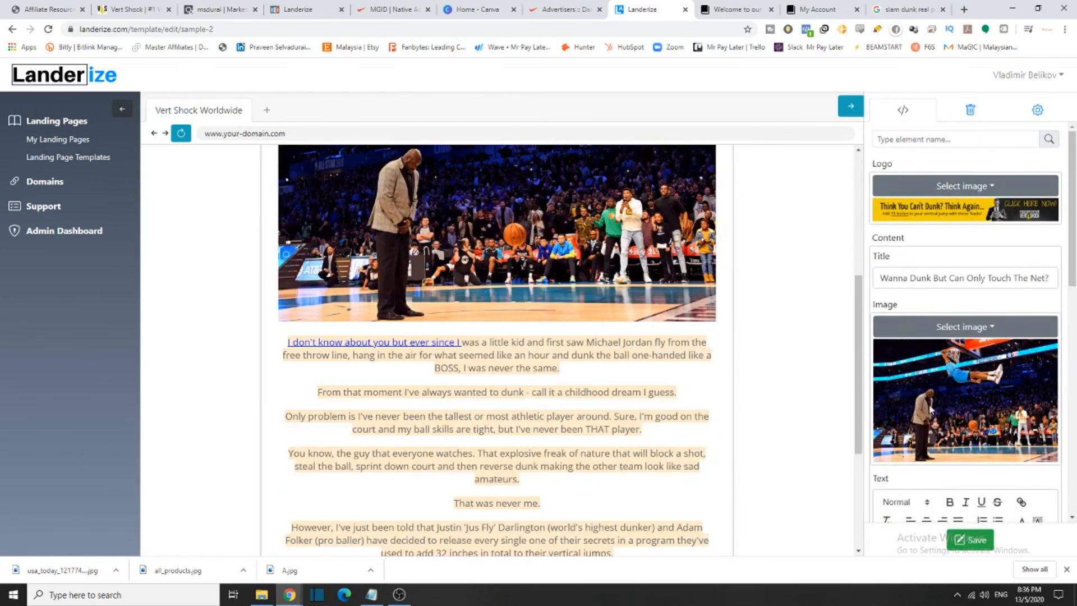
scroll(965, 421, down, 10)
click(970, 539)
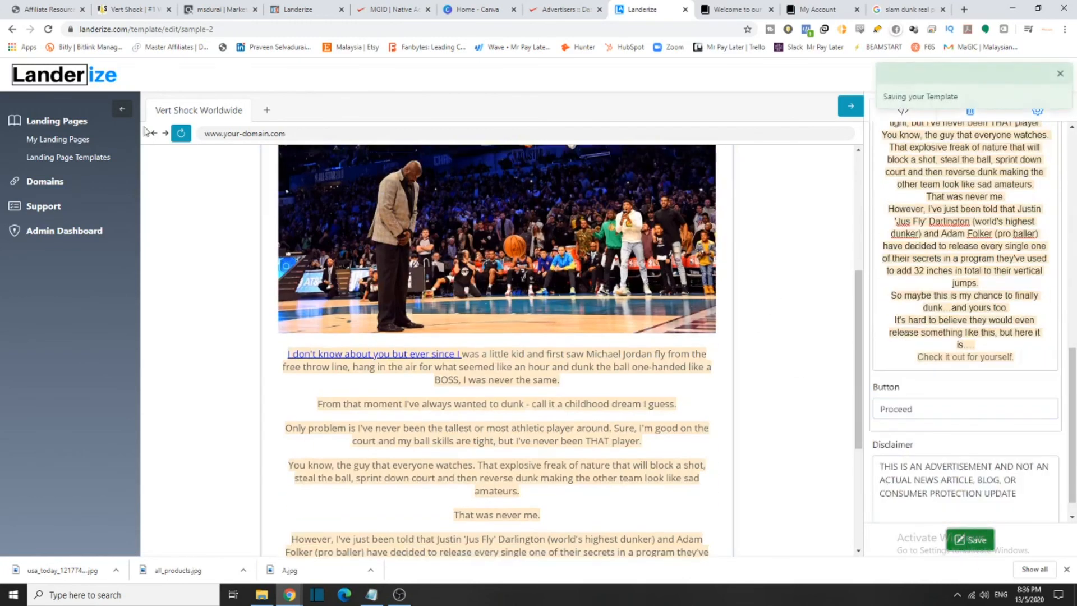
click(58, 144)
Publish the Vert Shock Worldwide card, choosing fit-and-fab-com instead of dev-landerize as domain
scroll(337, 337, down, 5)
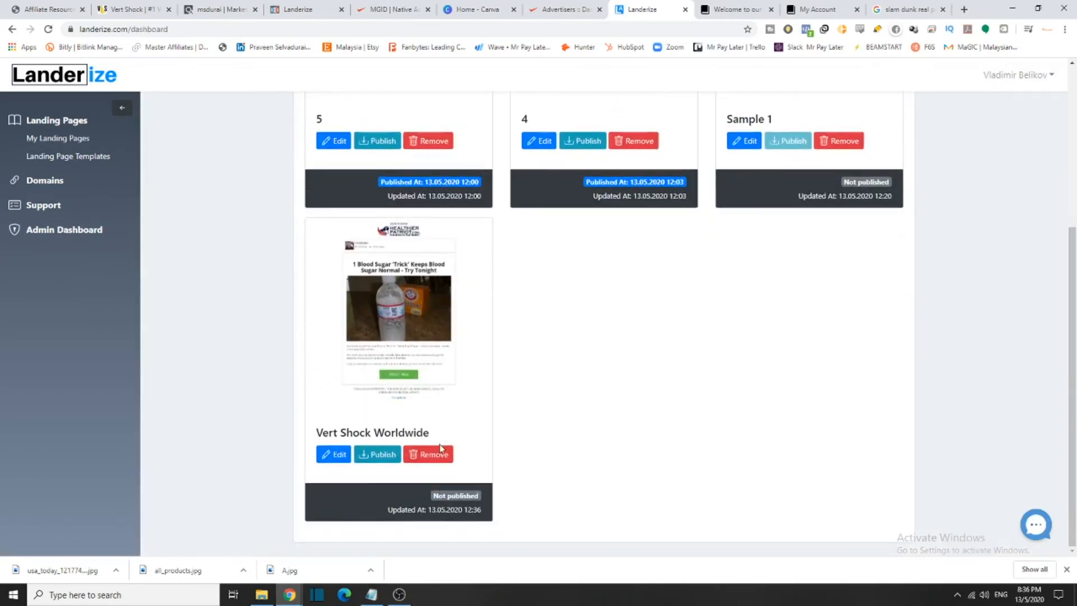
drag(346, 433, 395, 434)
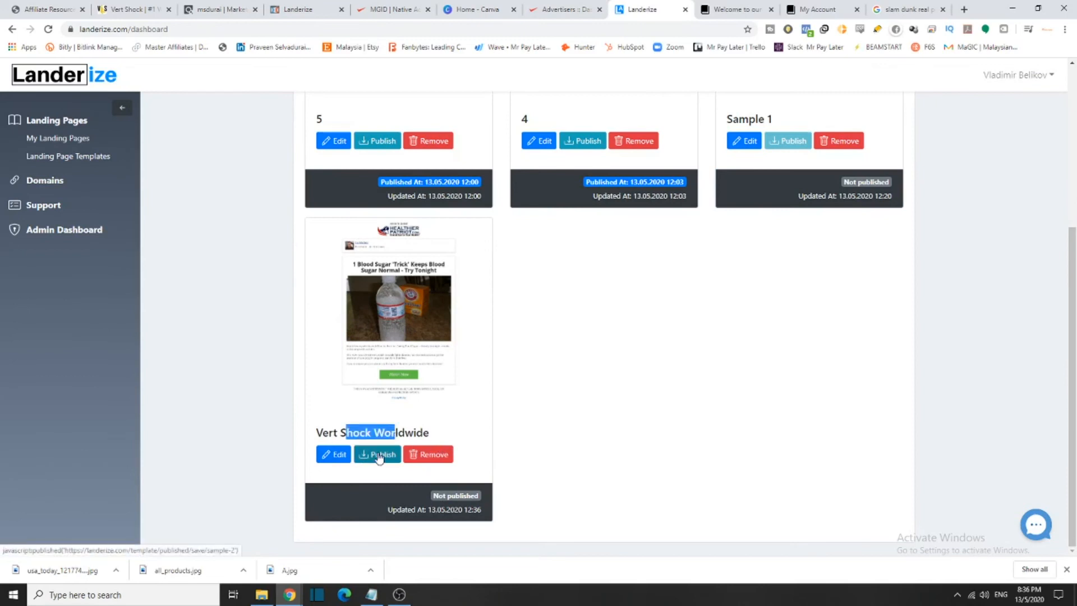
click(379, 456)
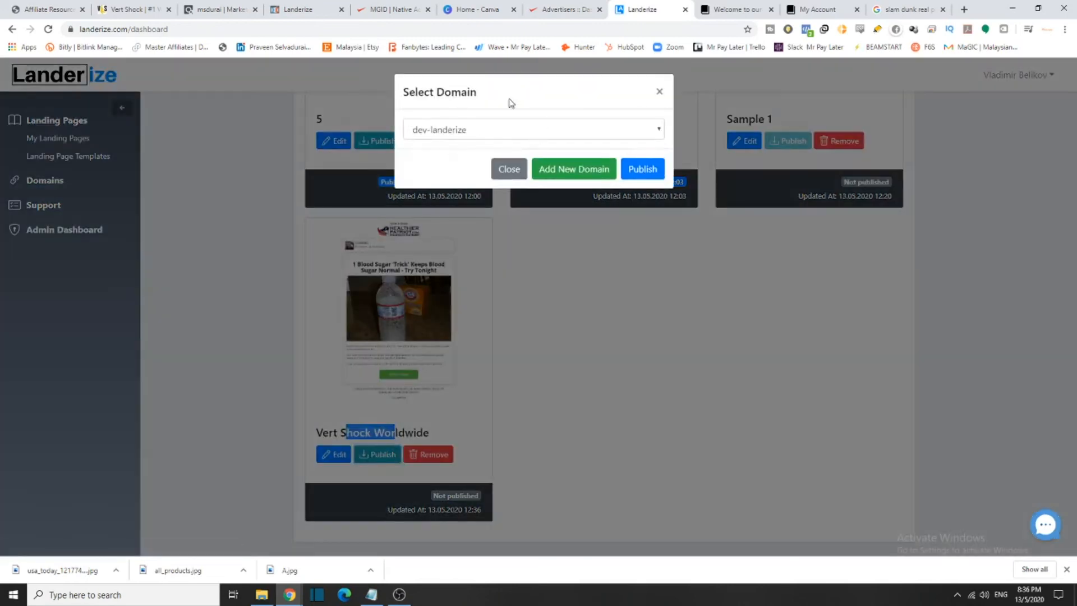
click(636, 139)
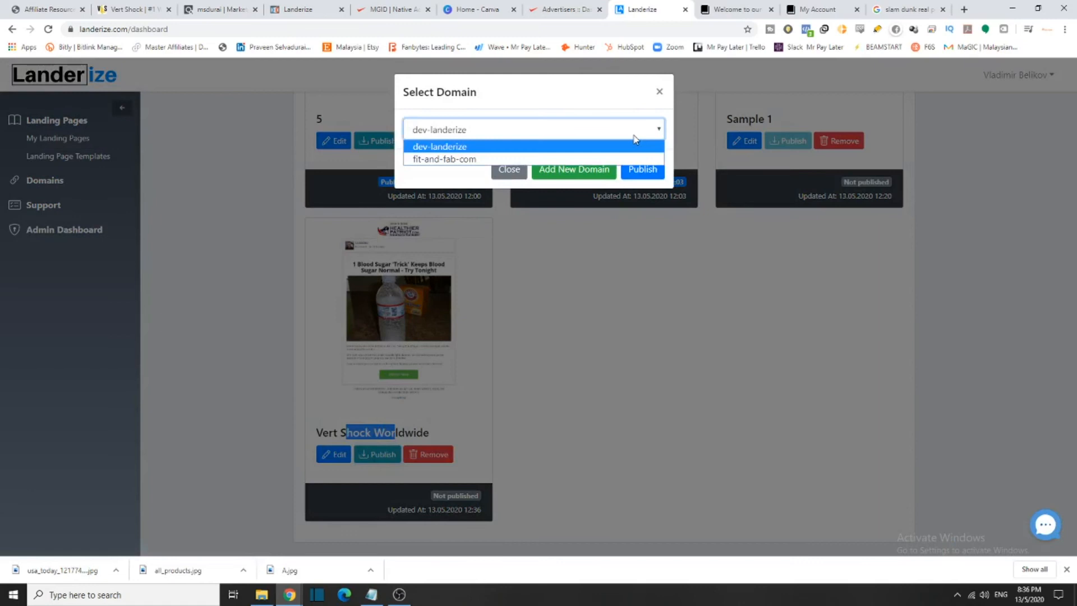
click(620, 110)
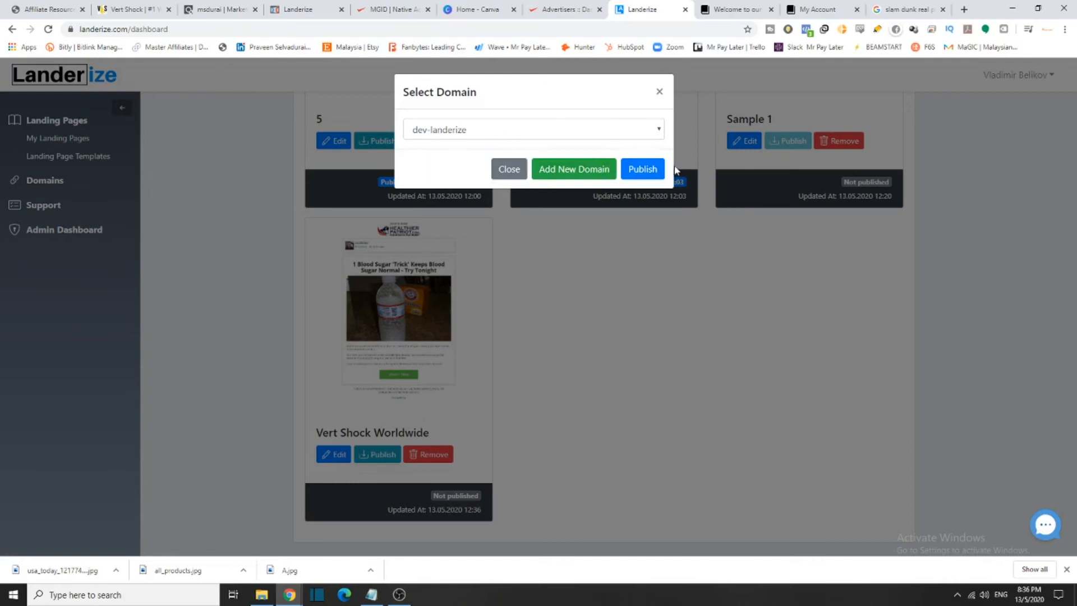
click(628, 133)
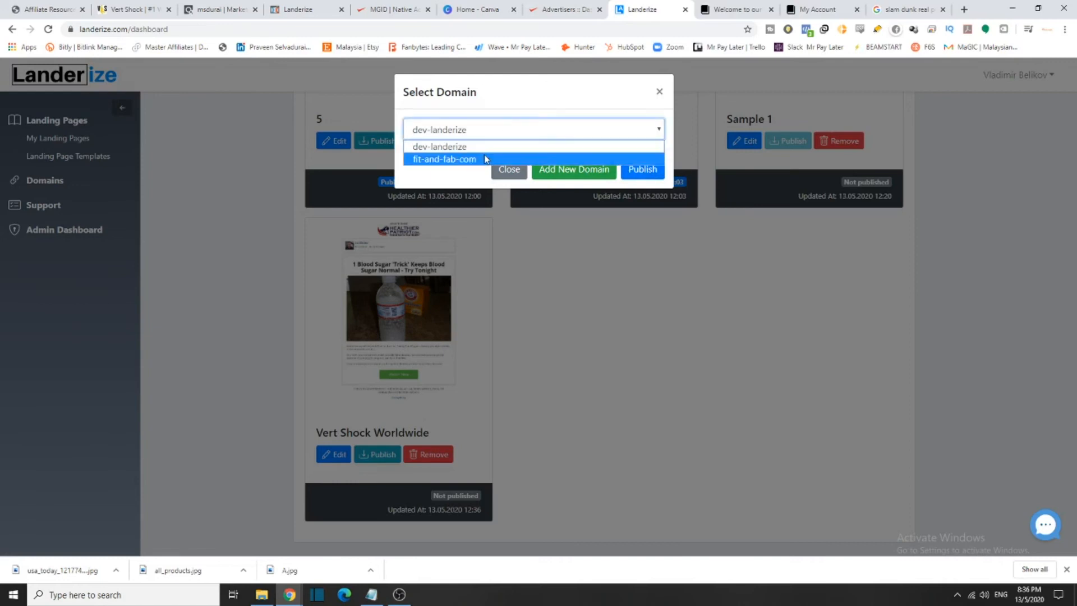
click(466, 147)
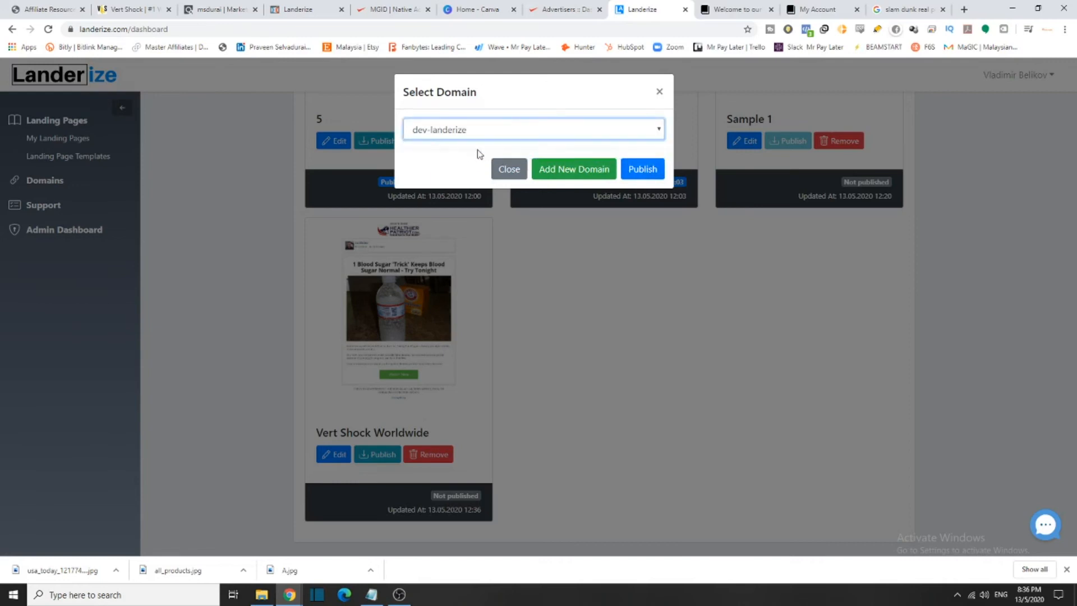
click(608, 140)
click(459, 161)
click(640, 173)
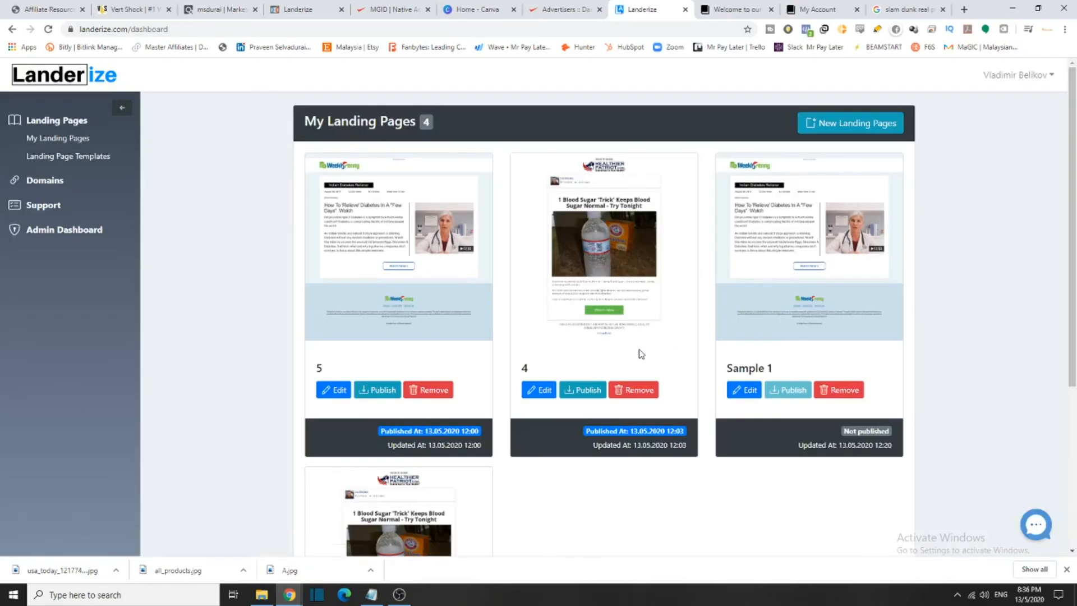
Confirm the Vert Shock Worldwide card shows Published At 13.05.2020 12:36, then go to MGID
scroll(580, 519, down, 4)
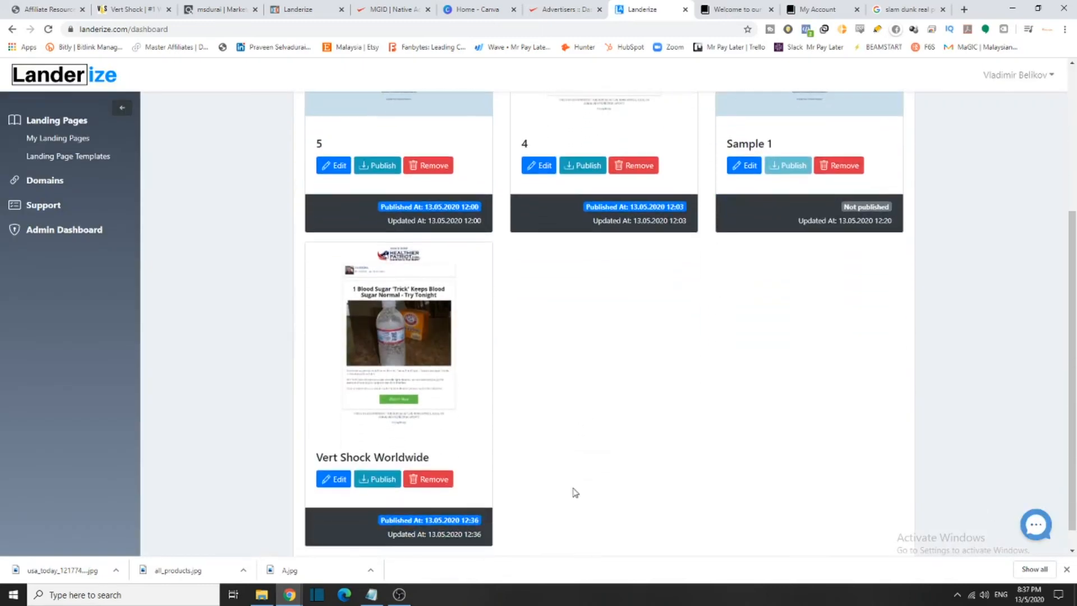
scroll(538, 494, up, 2)
scroll(561, 487, down, 2)
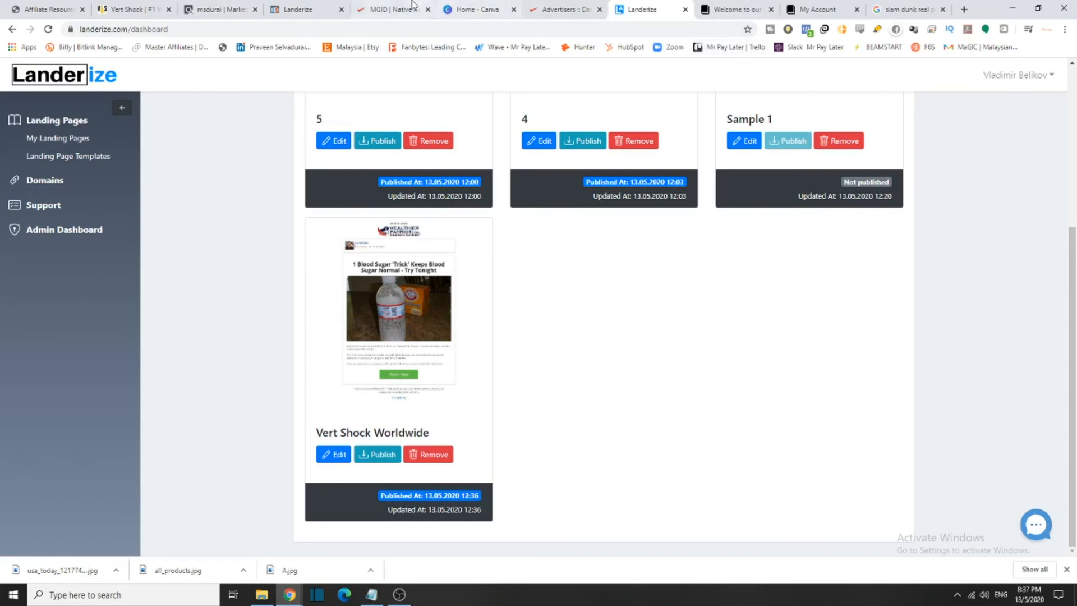
click(560, 9)
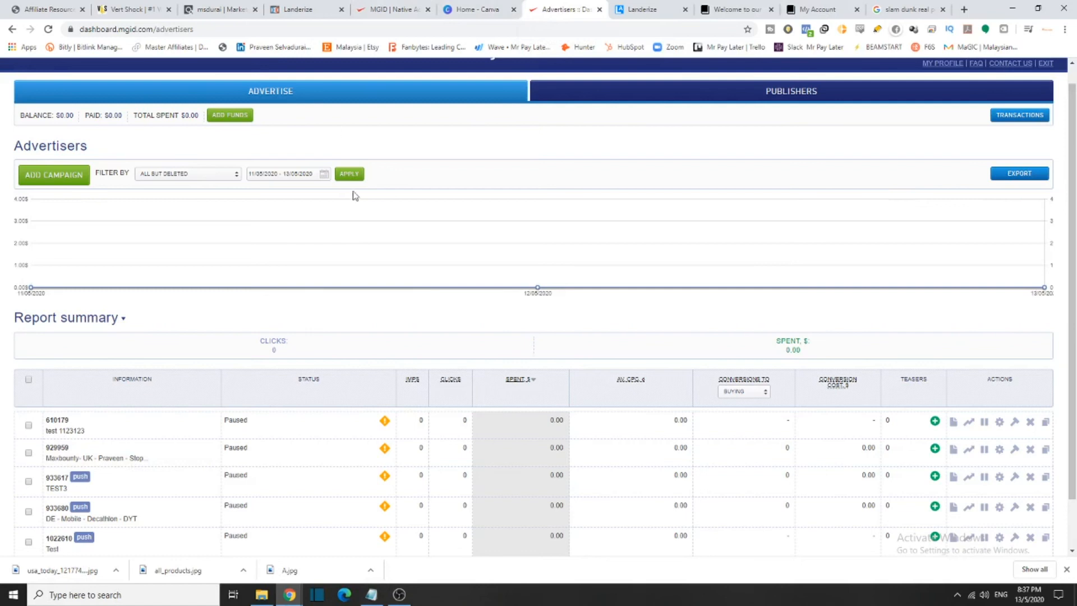
Add a new campaign named Vert Shock with campaign type Product Promotions
click(57, 180)
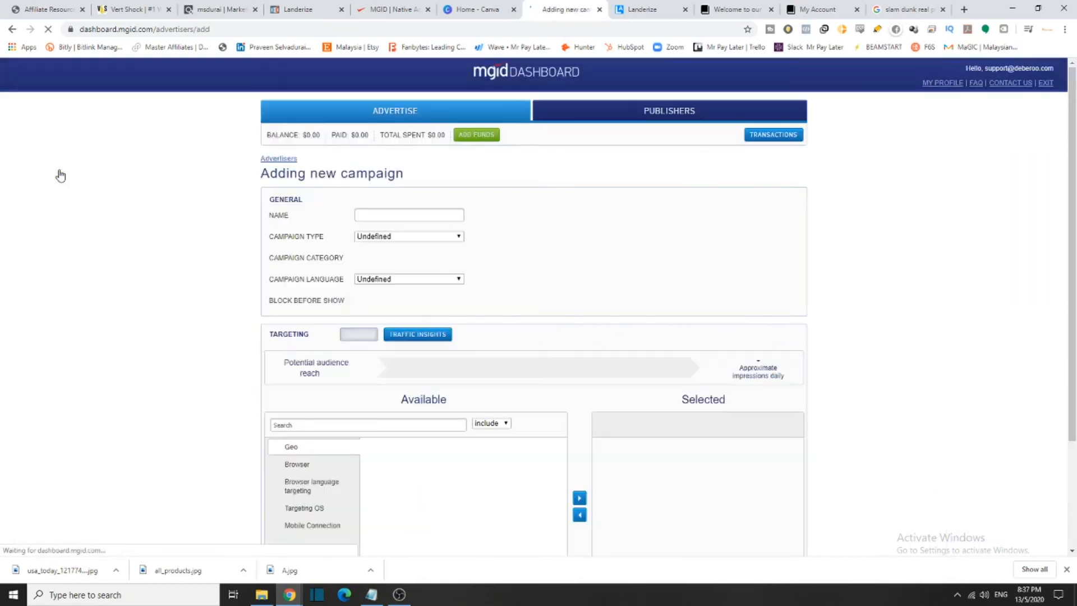
click(384, 216)
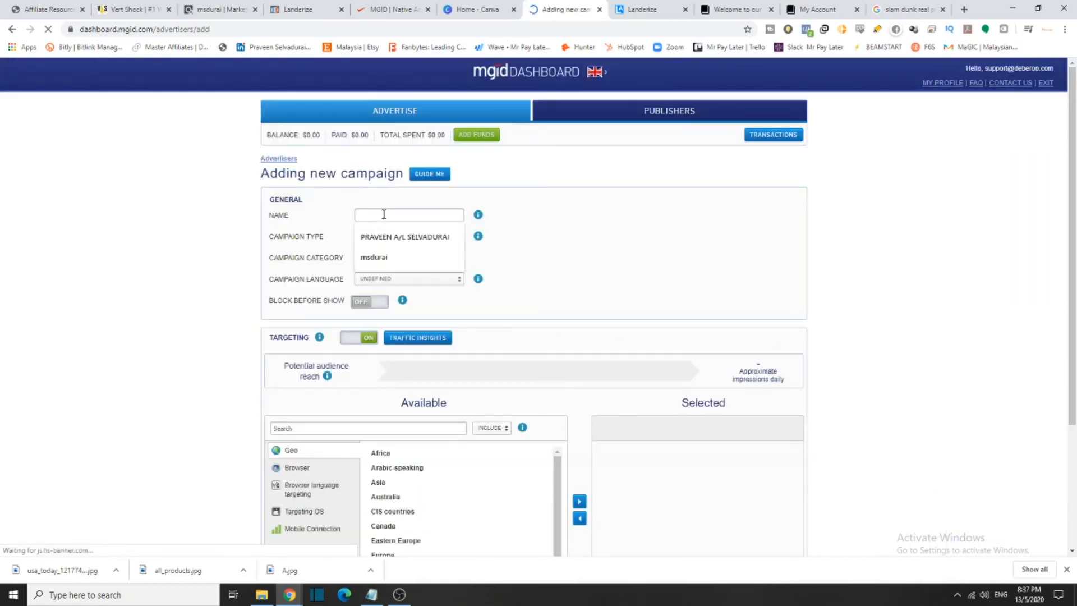
text(Vert Shock)
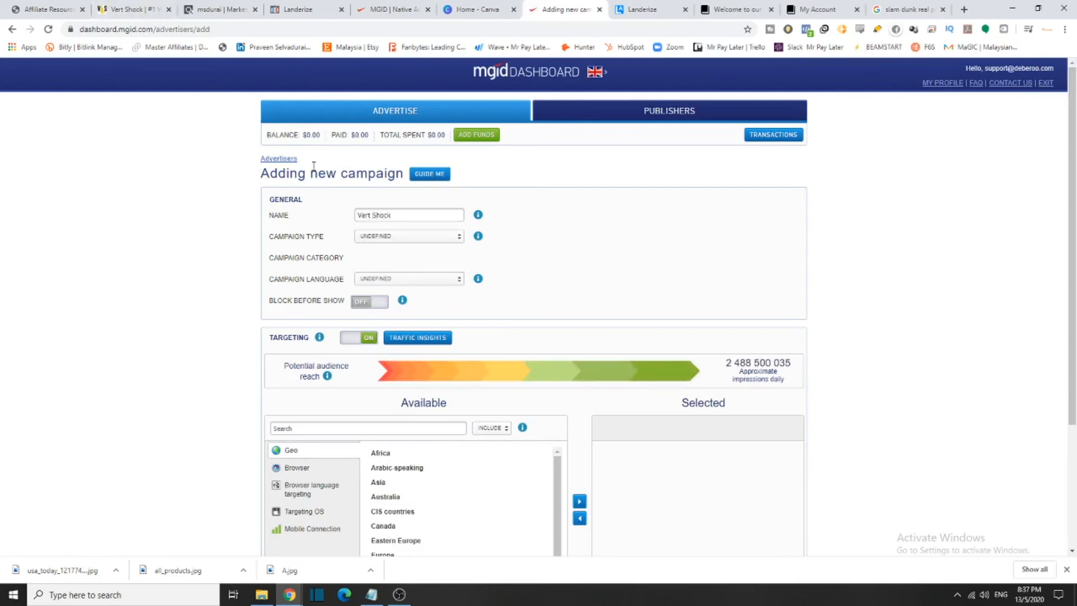
click(454, 239)
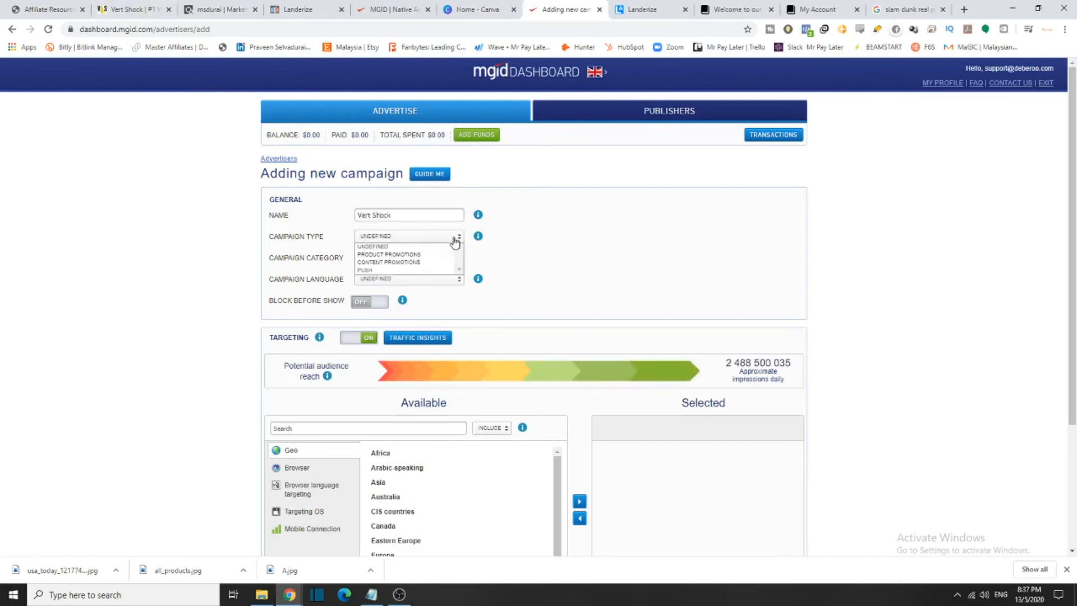
click(415, 262)
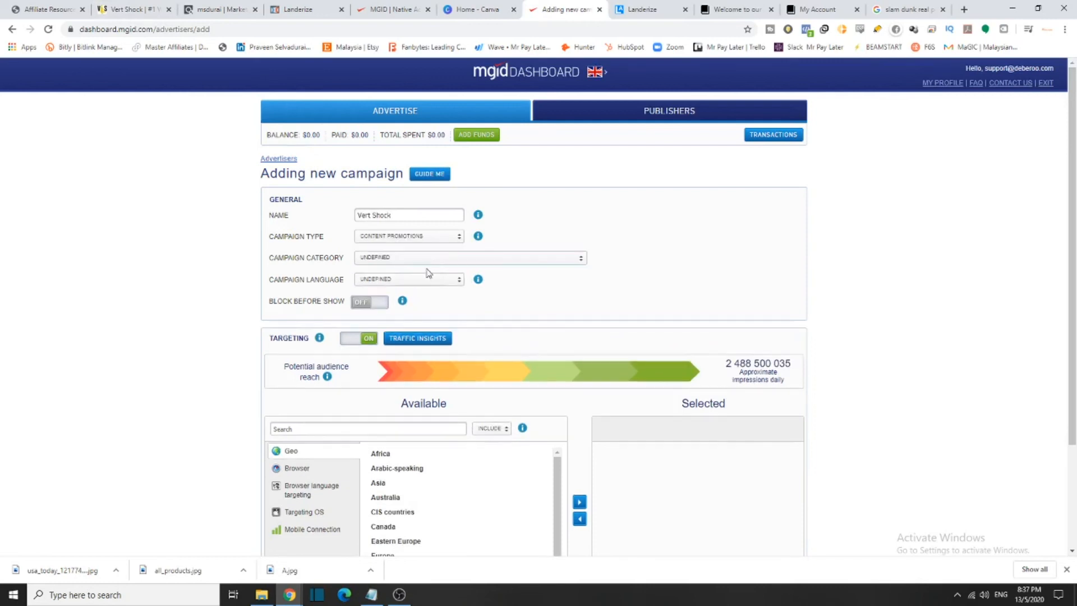
click(418, 241)
click(409, 245)
click(409, 241)
click(400, 270)
click(403, 237)
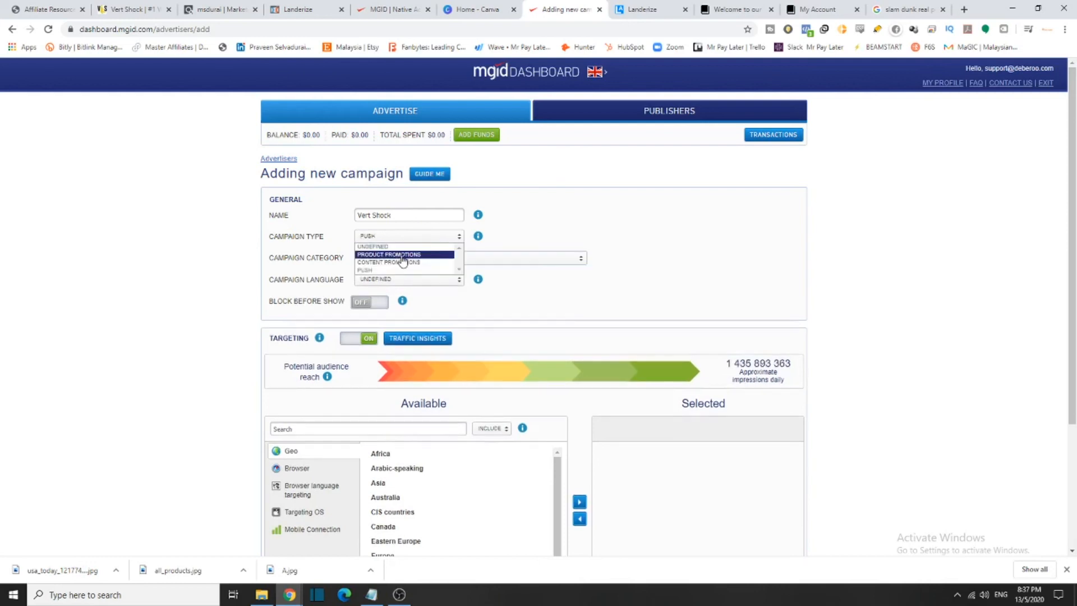
click(402, 256)
click(407, 240)
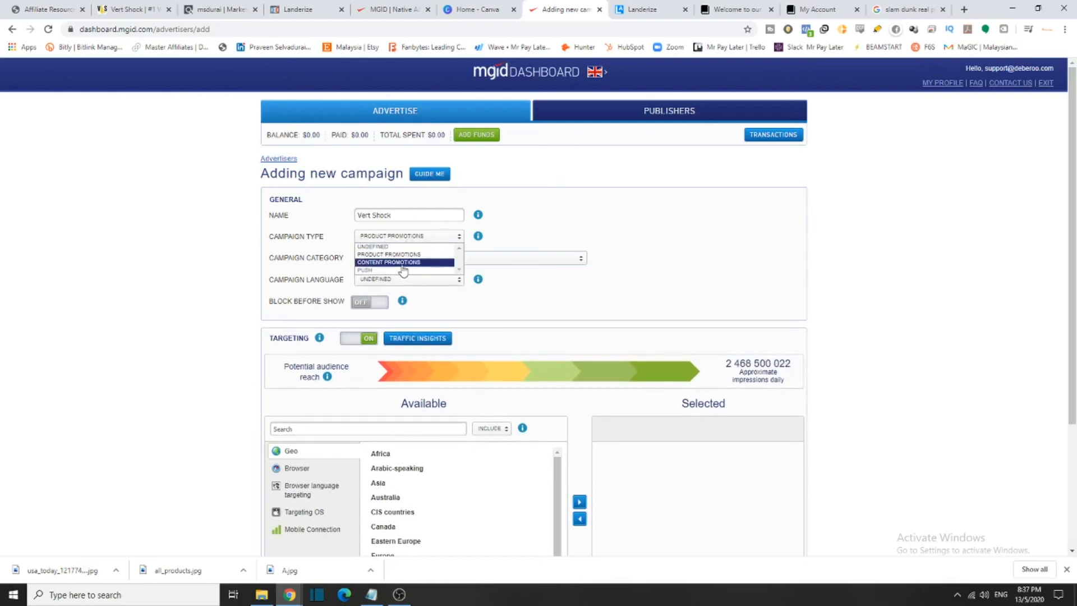
Set the campaign category to Sports > Sporting Goods and the language to English
click(517, 262)
scroll(415, 331, down, 5)
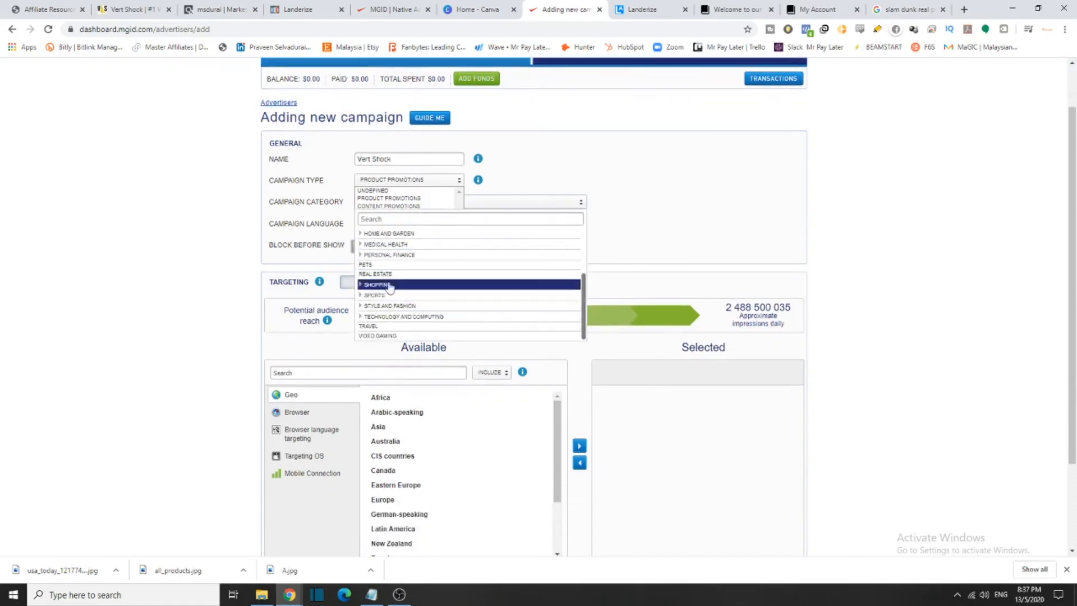
click(392, 292)
click(391, 303)
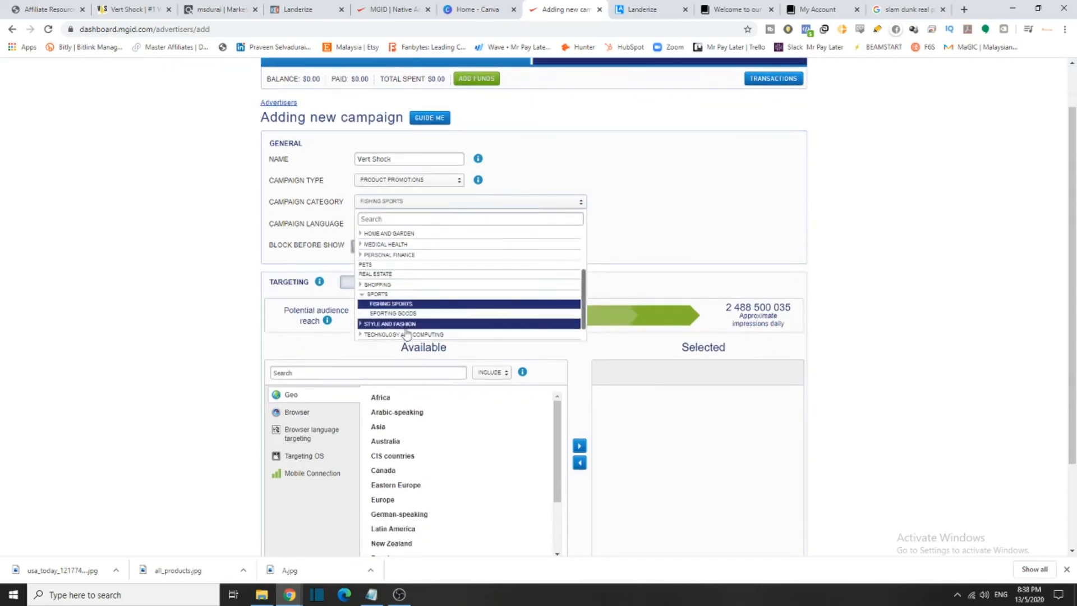
click(408, 315)
click(554, 250)
click(387, 225)
click(370, 241)
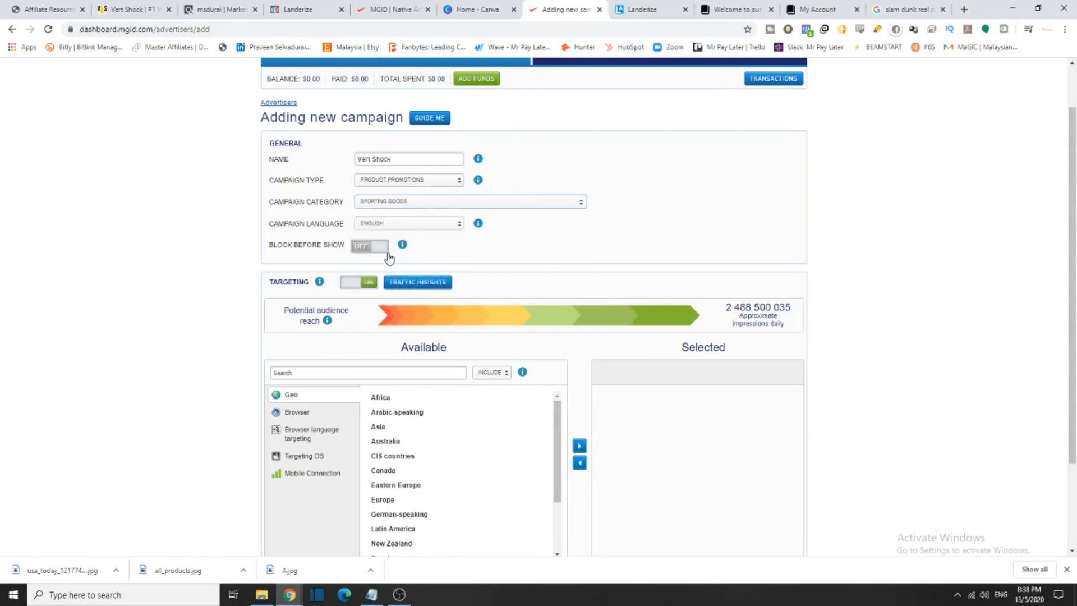
drag(282, 245, 339, 246)
drag(345, 251, 259, 251)
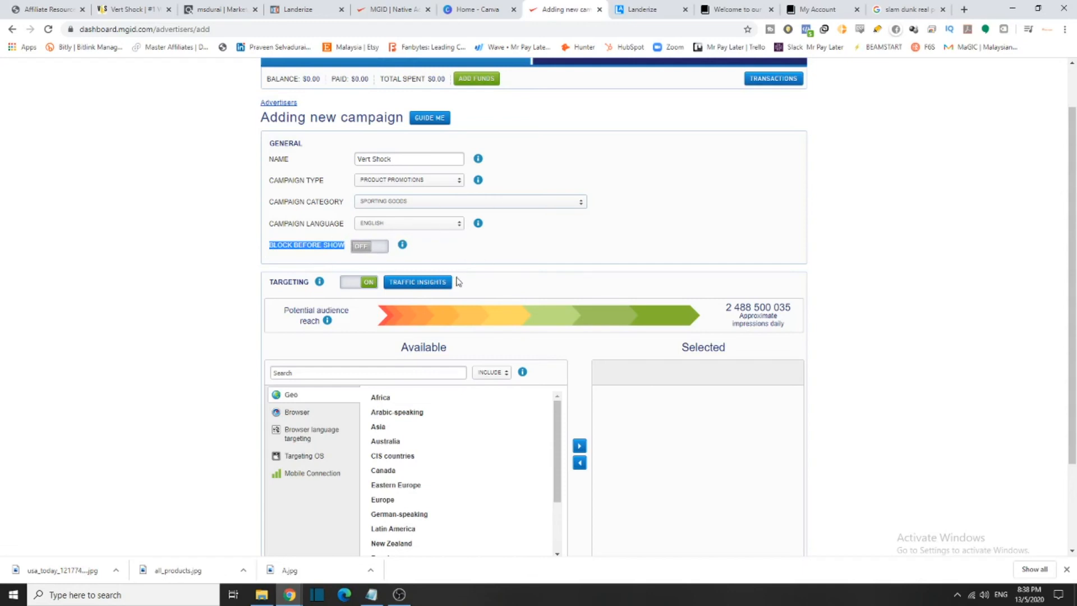
Expand the browser, browser language, OS and mobile connection targeting sections to compare options
scroll(456, 281, down, 2)
scroll(512, 305, down, 2)
scroll(384, 297, up, 2)
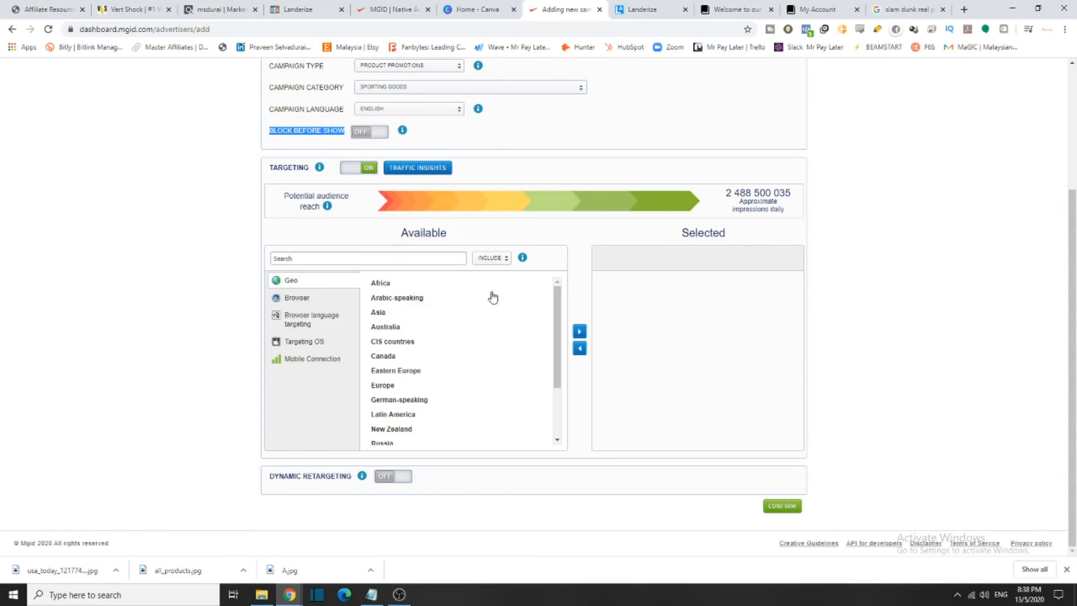
click(310, 298)
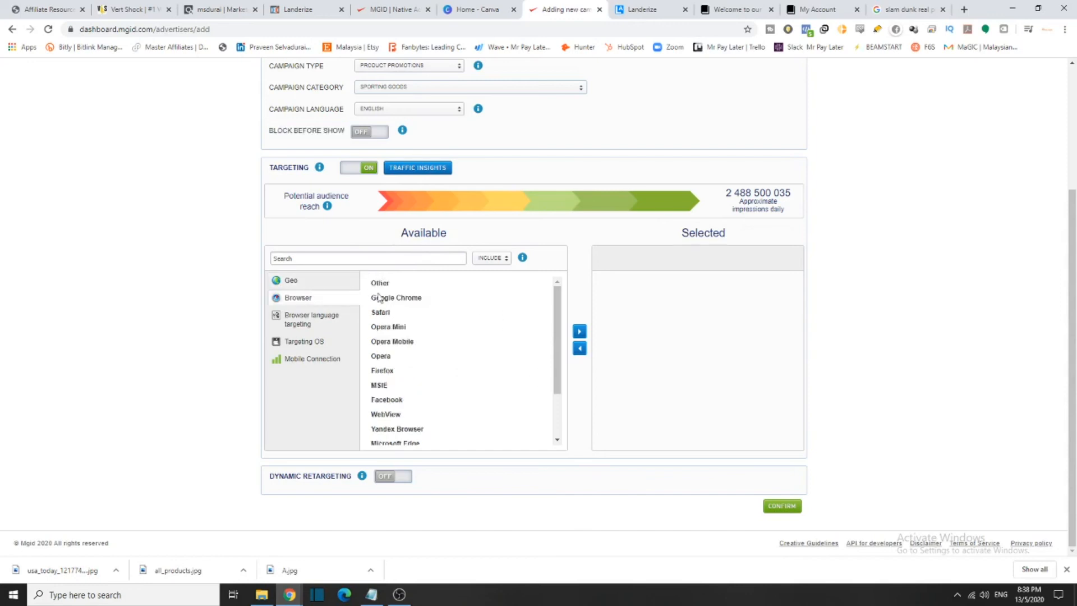
scroll(376, 291, down, 2)
click(308, 320)
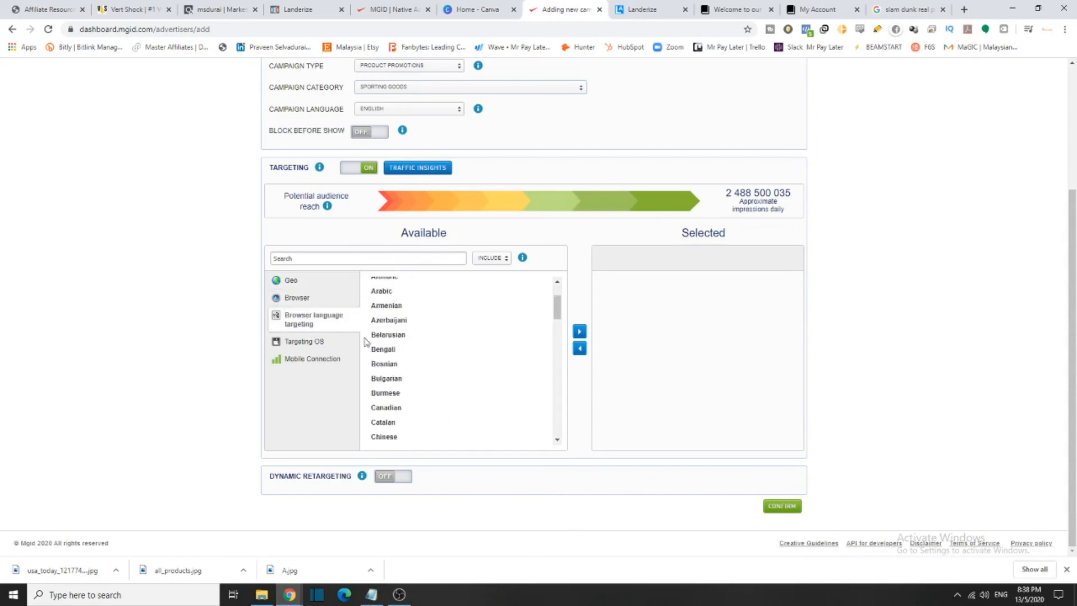
click(311, 343)
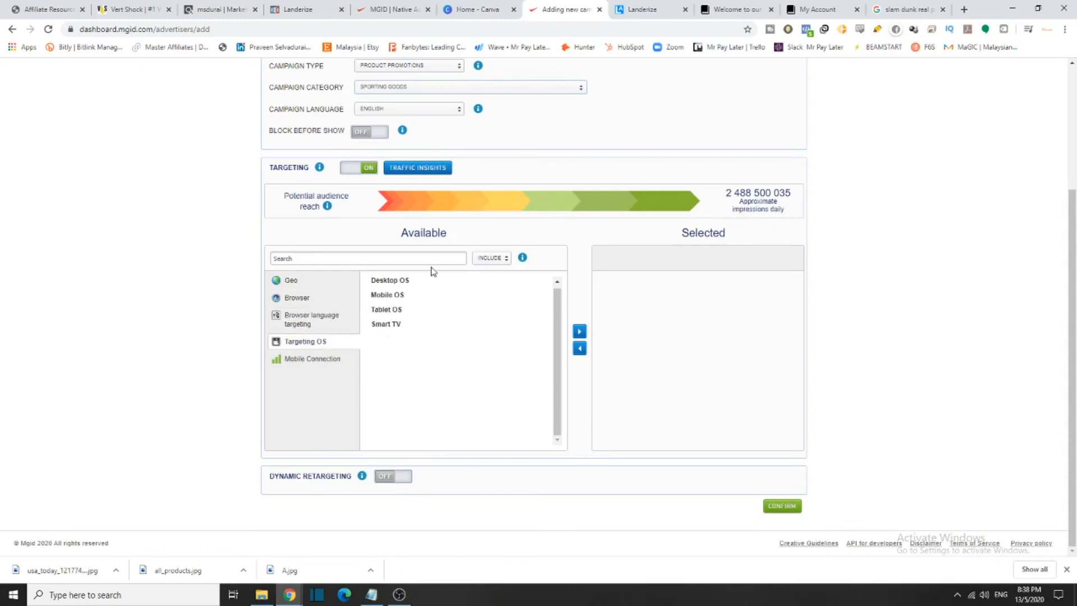
click(323, 360)
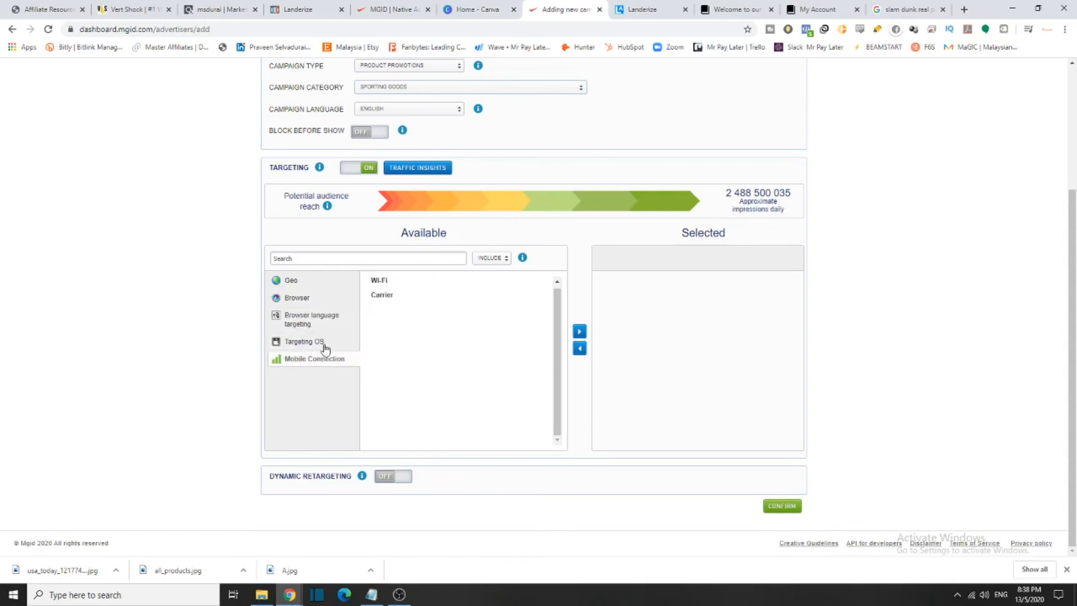
click(306, 297)
scroll(415, 336, down, 2)
scroll(419, 348, up, 5)
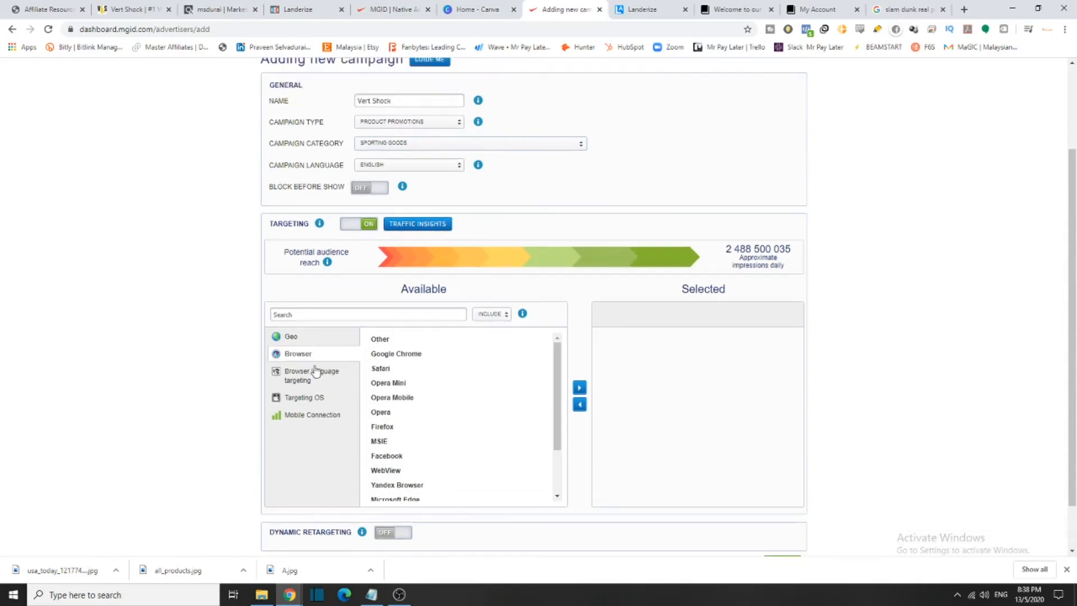
click(316, 374)
click(319, 399)
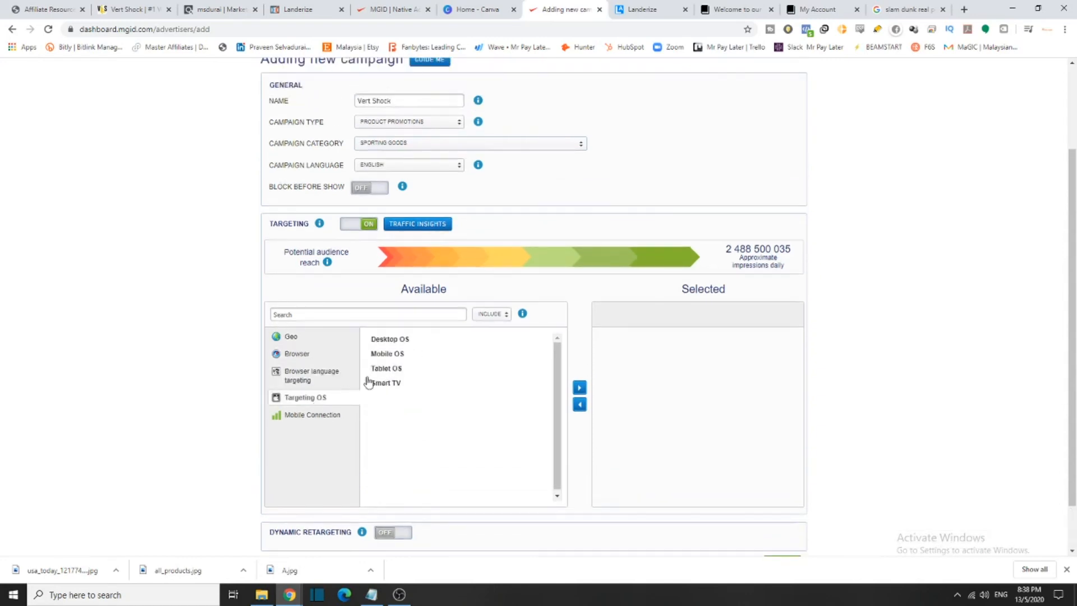
Add Mobile OS to the selected OS targeting, confirm, and accept the targeting warning
click(381, 355)
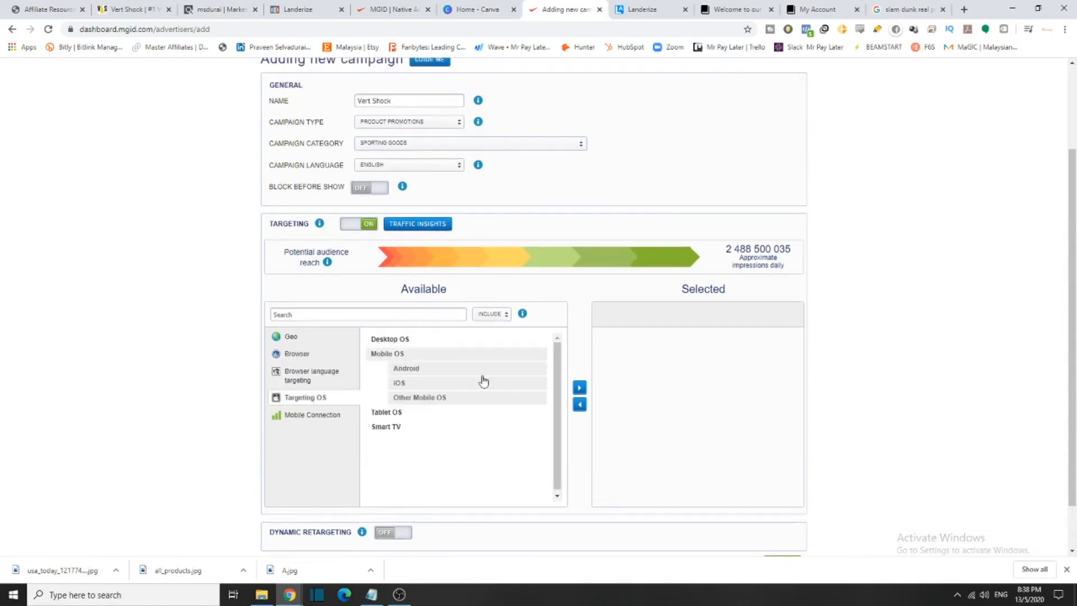
click(580, 389)
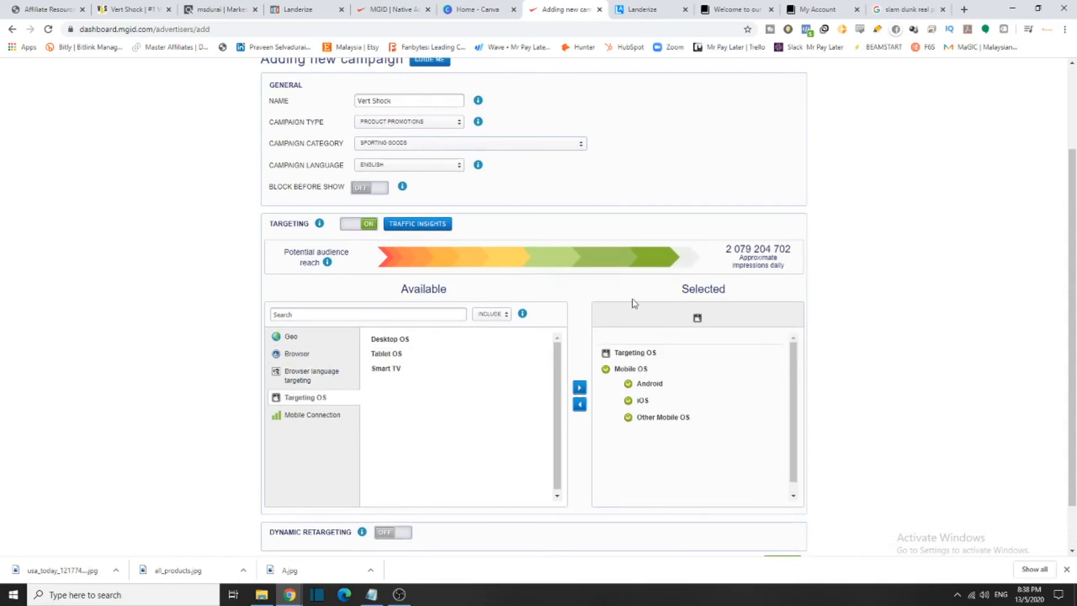
scroll(611, 415, down, 2)
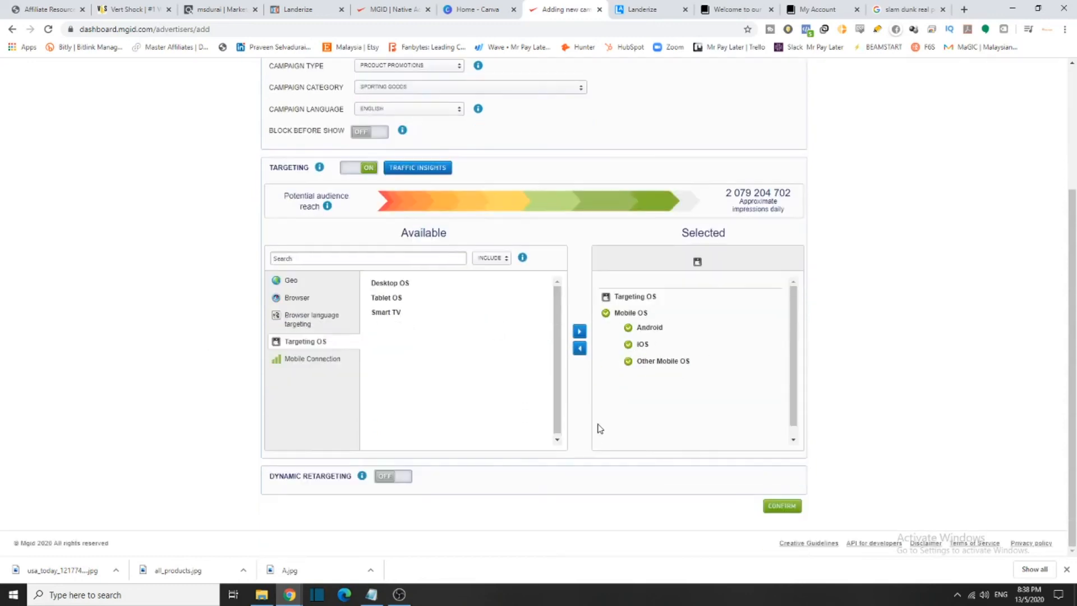
scroll(776, 431, up, 3)
scroll(776, 426, down, 3)
click(787, 508)
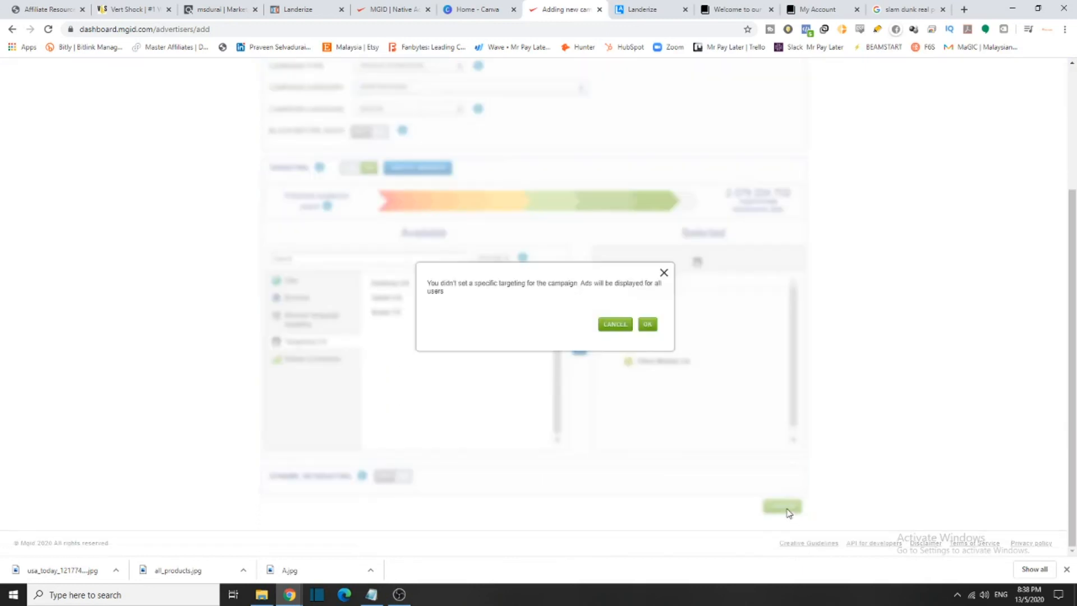
click(645, 328)
scroll(568, 361, down, 2)
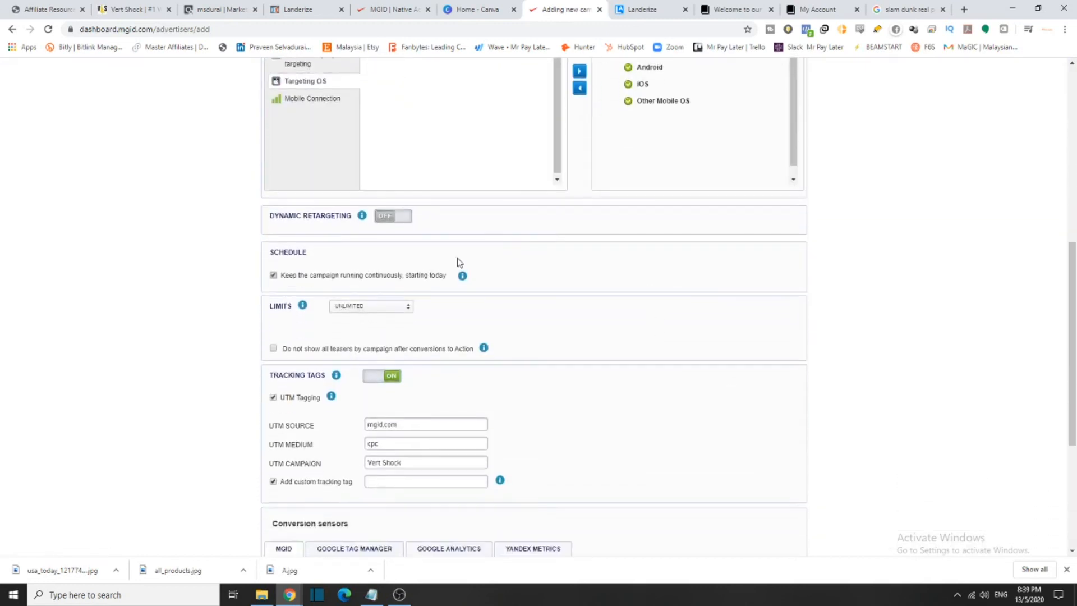
Keep the campaign running continuously from today with Select Budget limits: $100 daily, $150 overall
drag(284, 255, 436, 255)
click(267, 258)
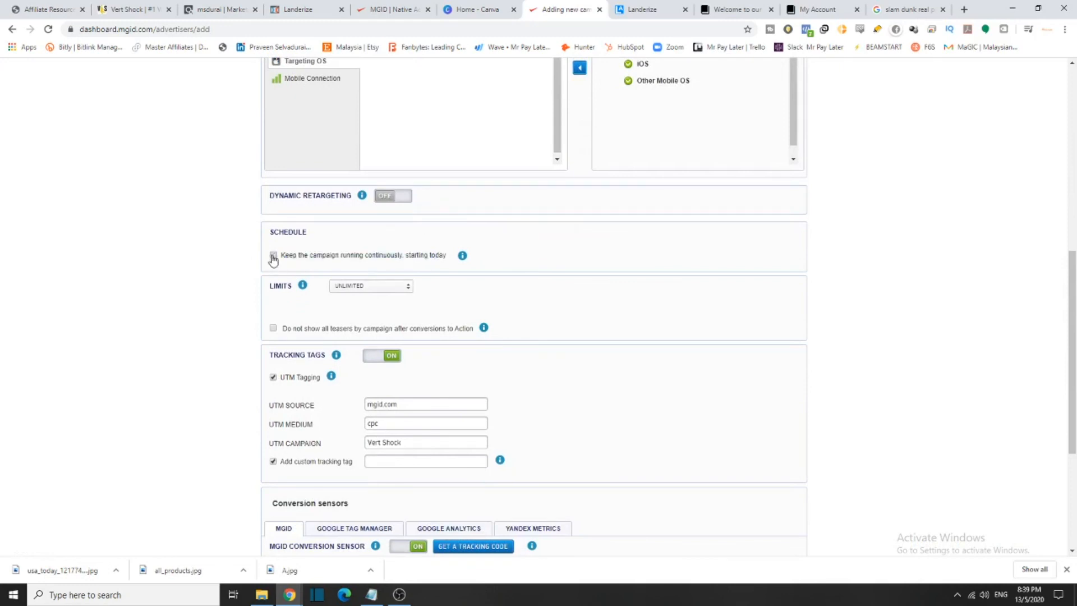
click(273, 256)
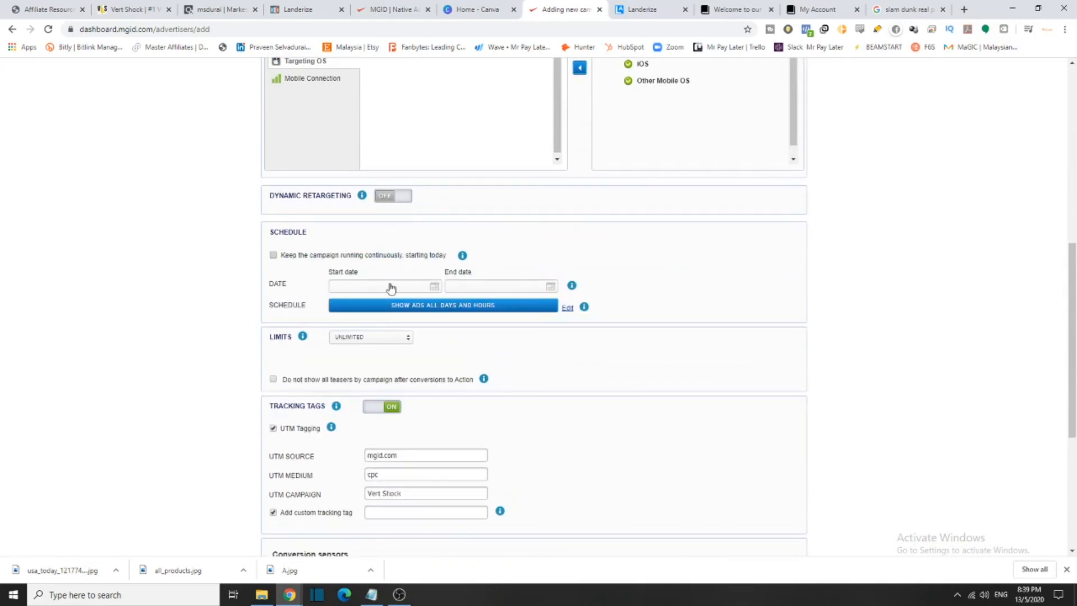
drag(369, 272, 472, 275)
click(272, 256)
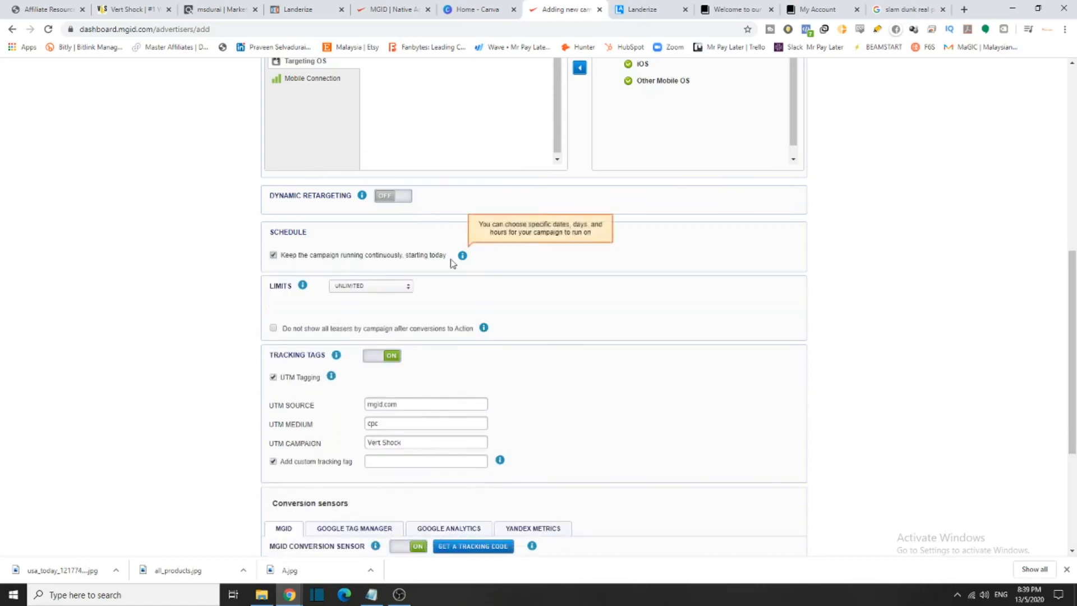
click(389, 287)
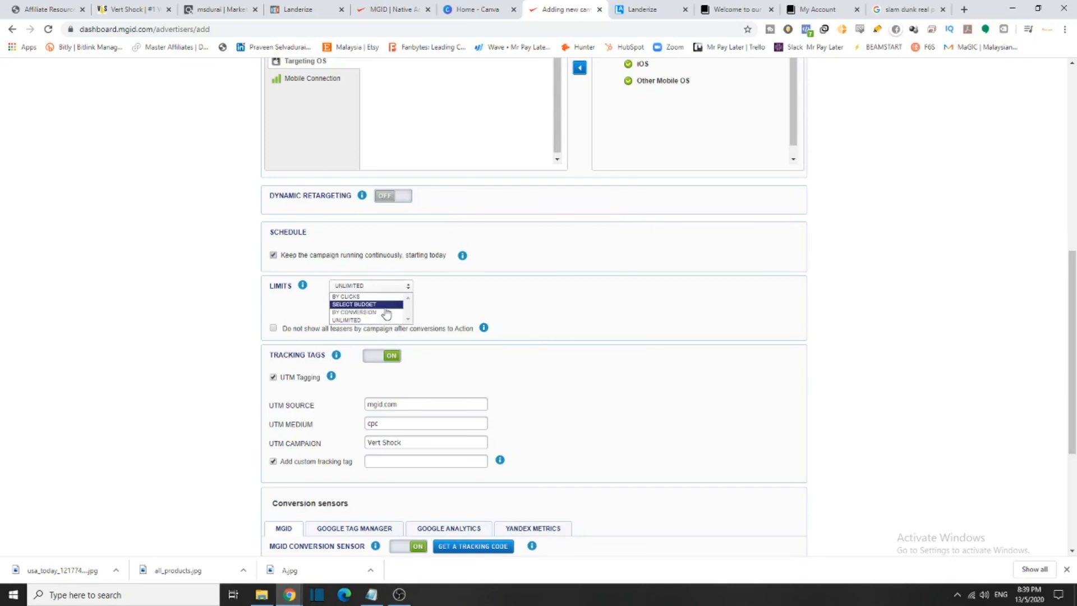
click(383, 311)
click(400, 287)
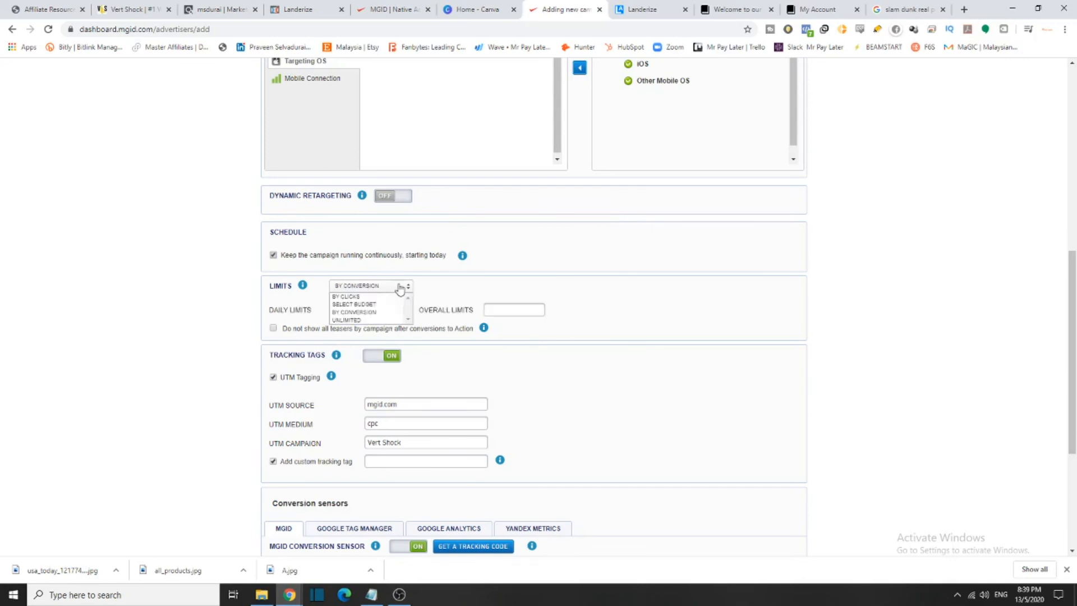
click(376, 304)
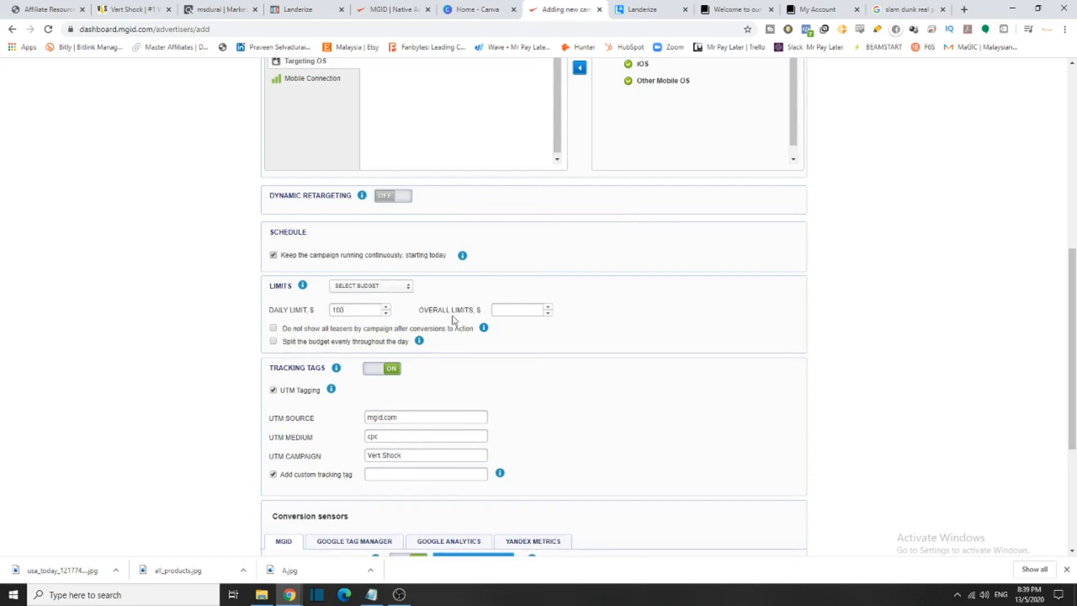
click(502, 311)
Leave UTM tagging unset, skip the conversion templates, and switch the MGID conversion sensor off
scroll(507, 389, down, 3)
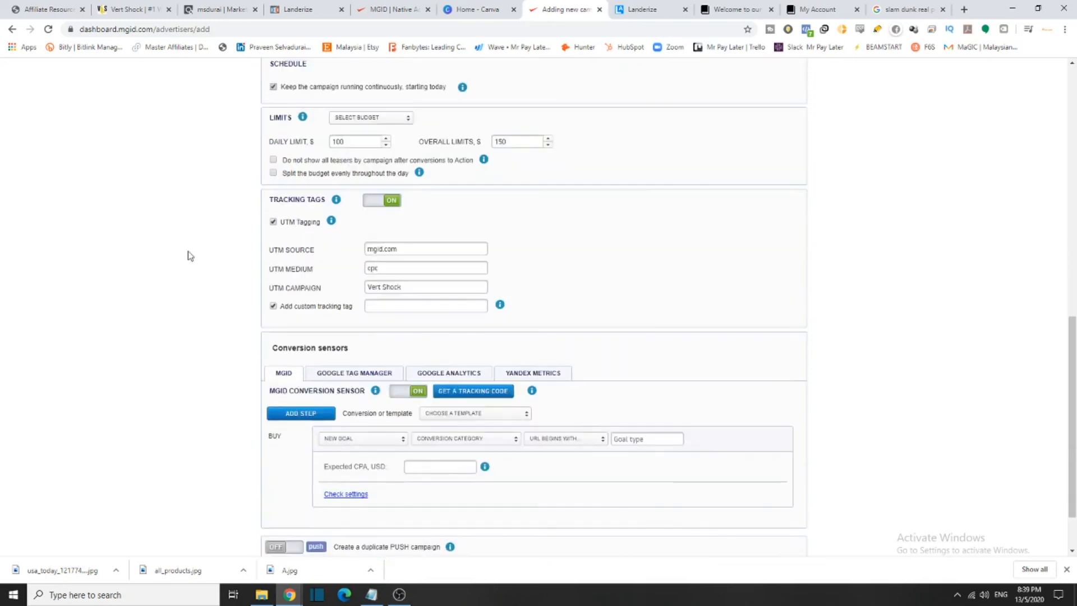
drag(329, 203, 255, 205)
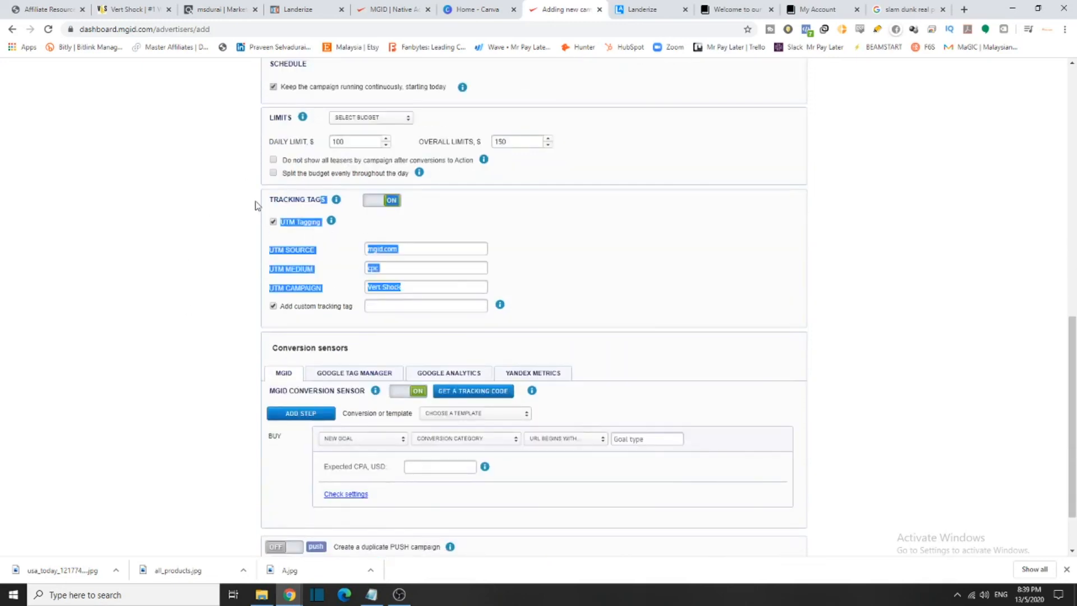
click(803, 296)
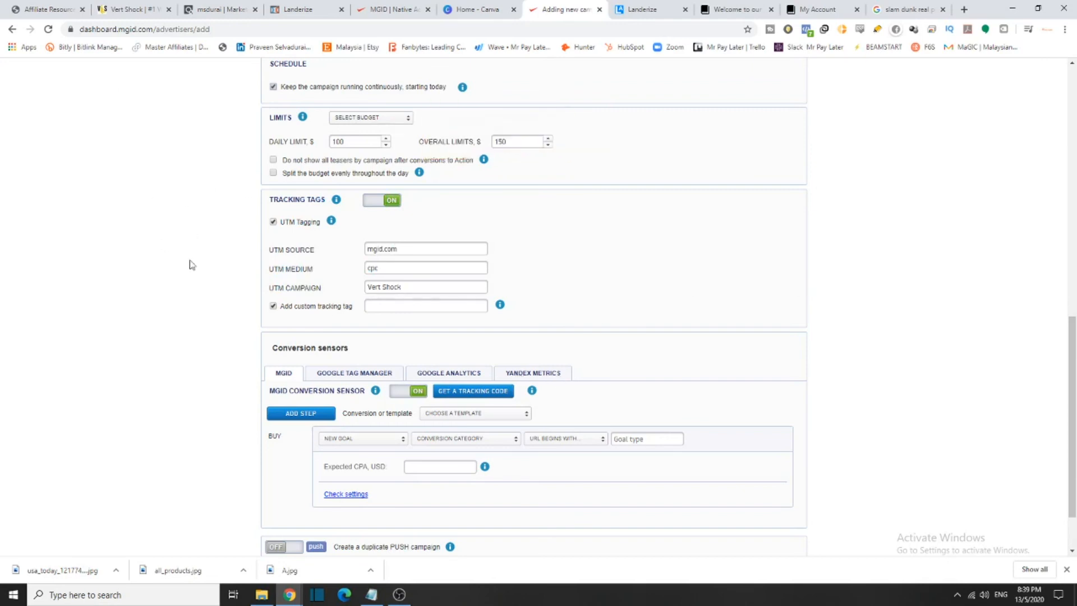
scroll(228, 365, down, 2)
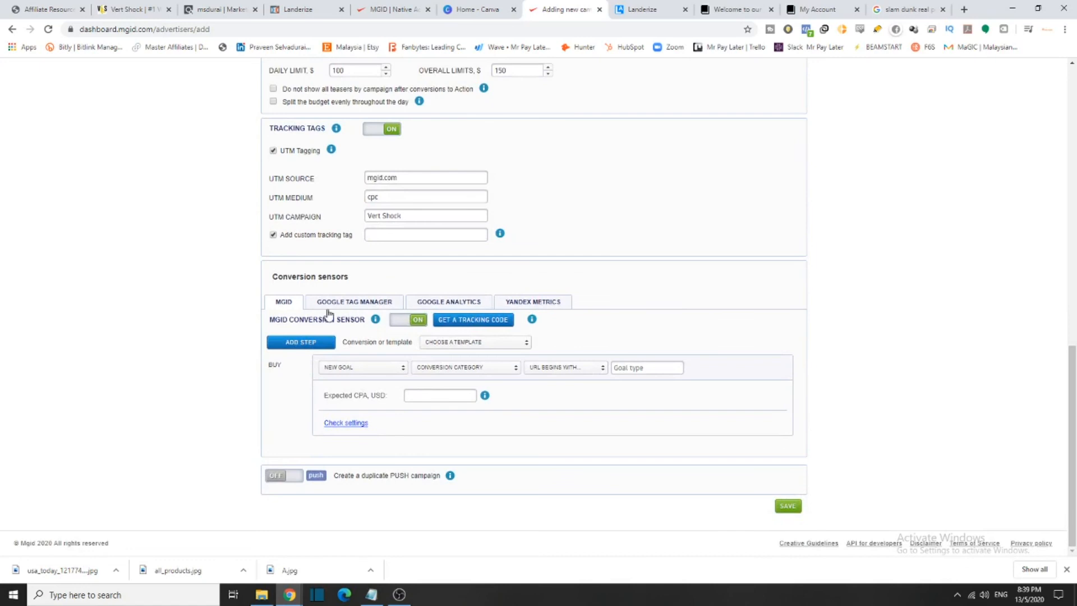
drag(363, 322, 280, 320)
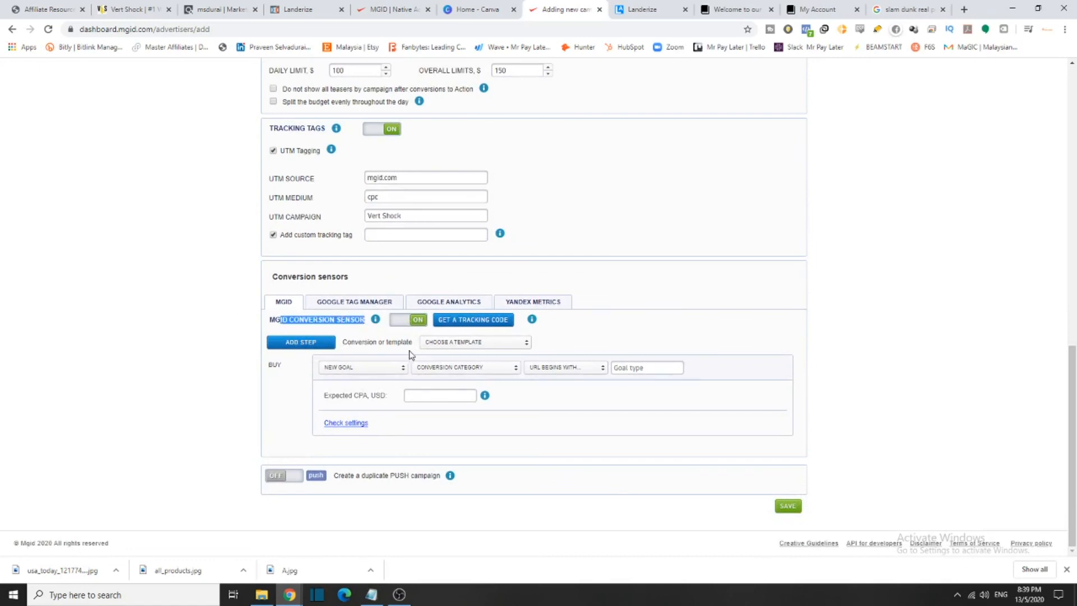
click(476, 343)
scroll(531, 362, down, 2)
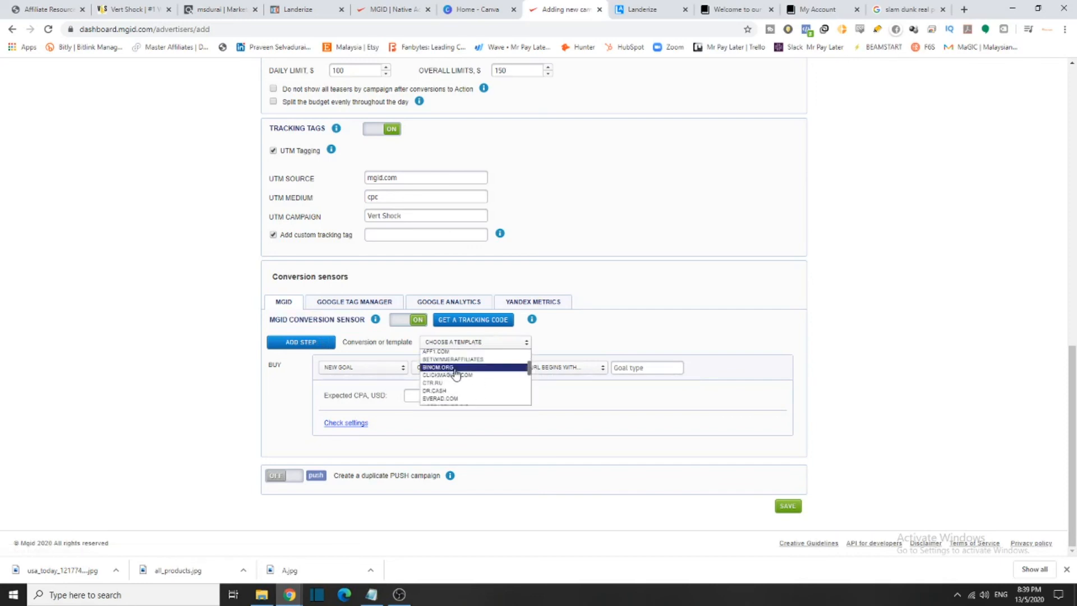
scroll(466, 387, down, 3)
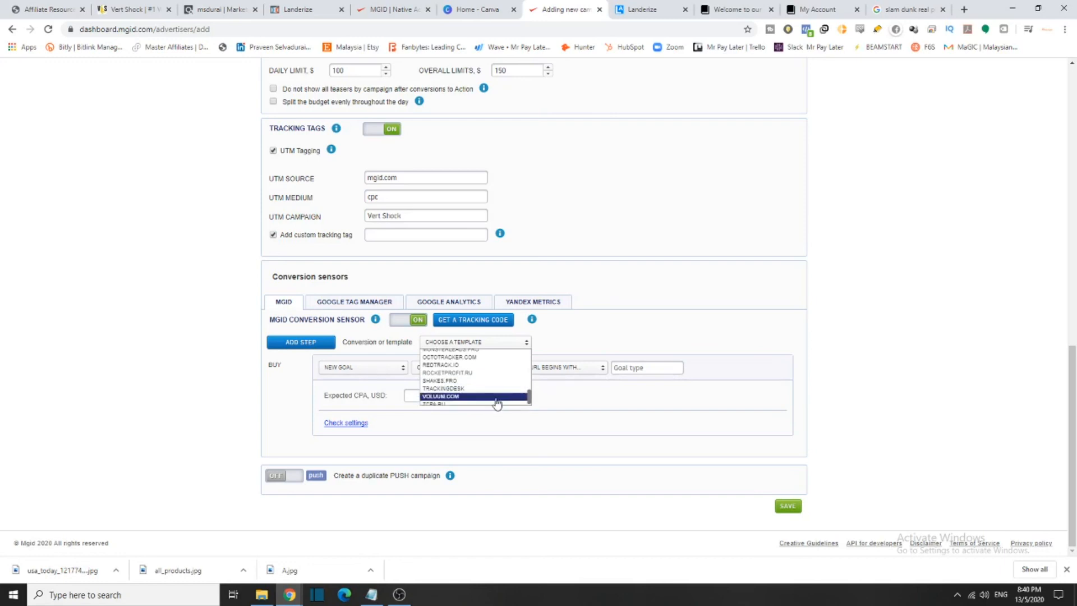
click(610, 348)
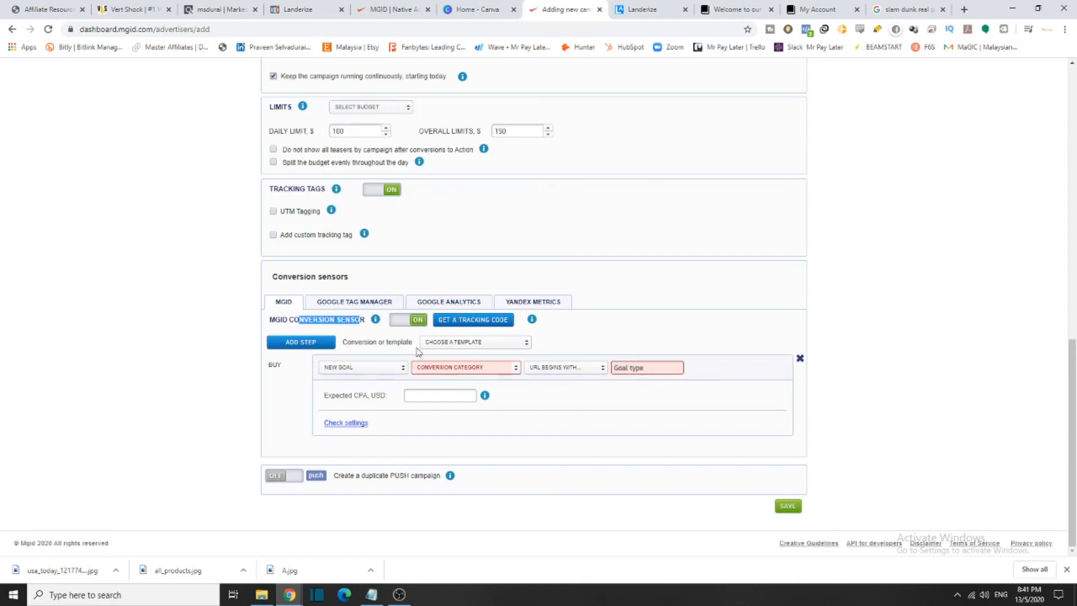
click(400, 320)
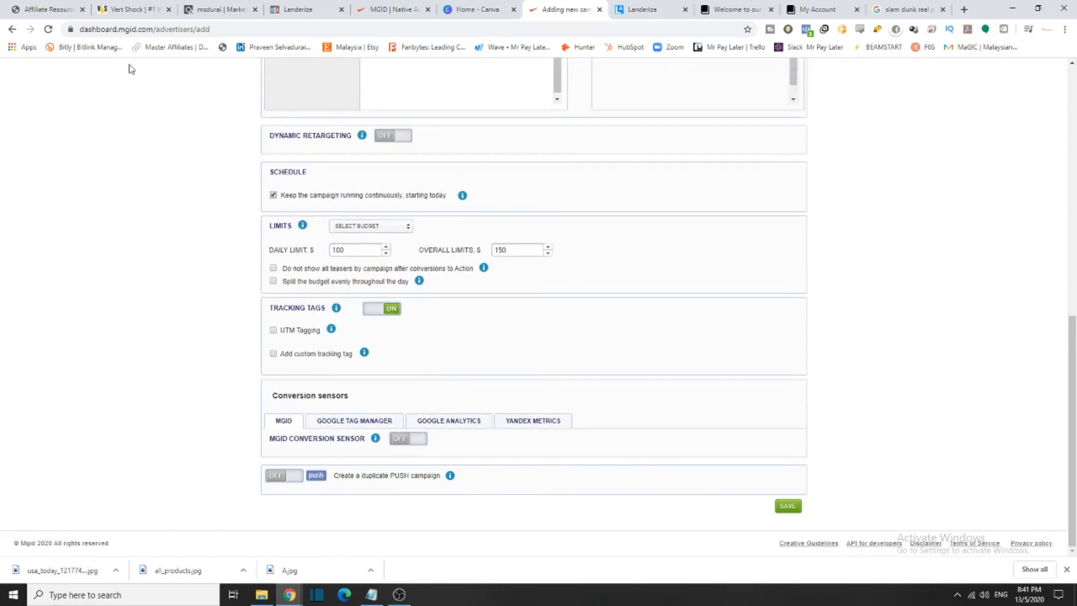
mouse_move(364, 352)
Save the campaign with Save and Continue despite the missing-tracking warning, then proceed to teasers
click(790, 509)
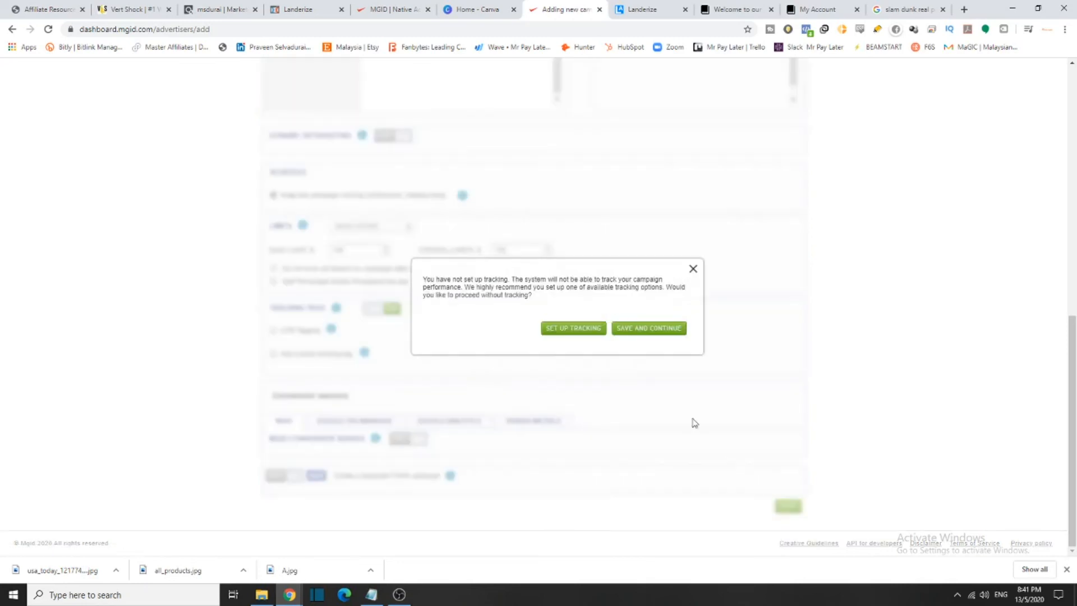
drag(456, 278, 684, 289)
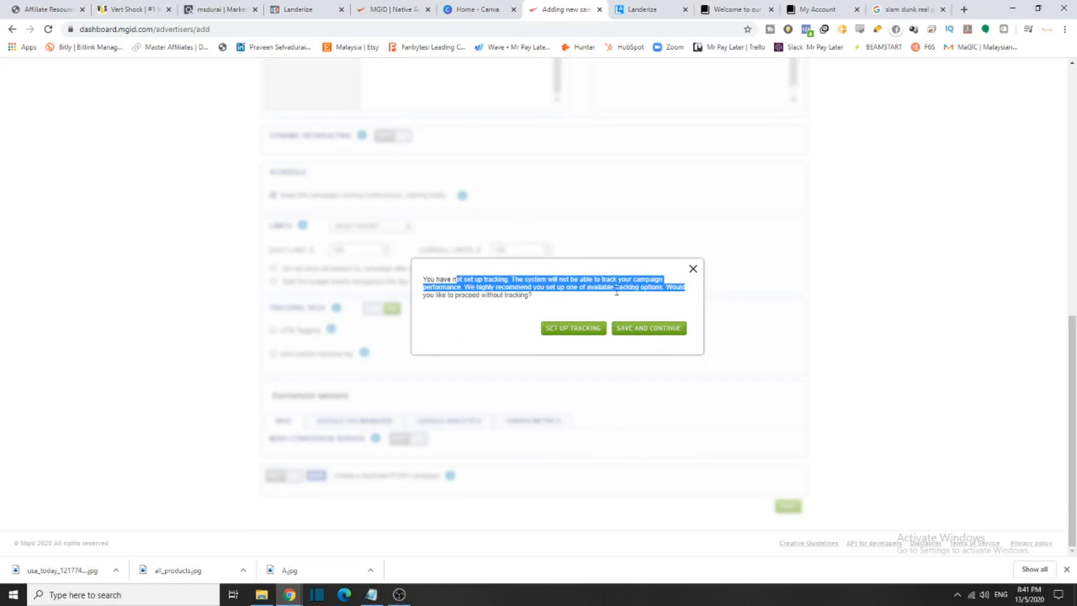
click(617, 331)
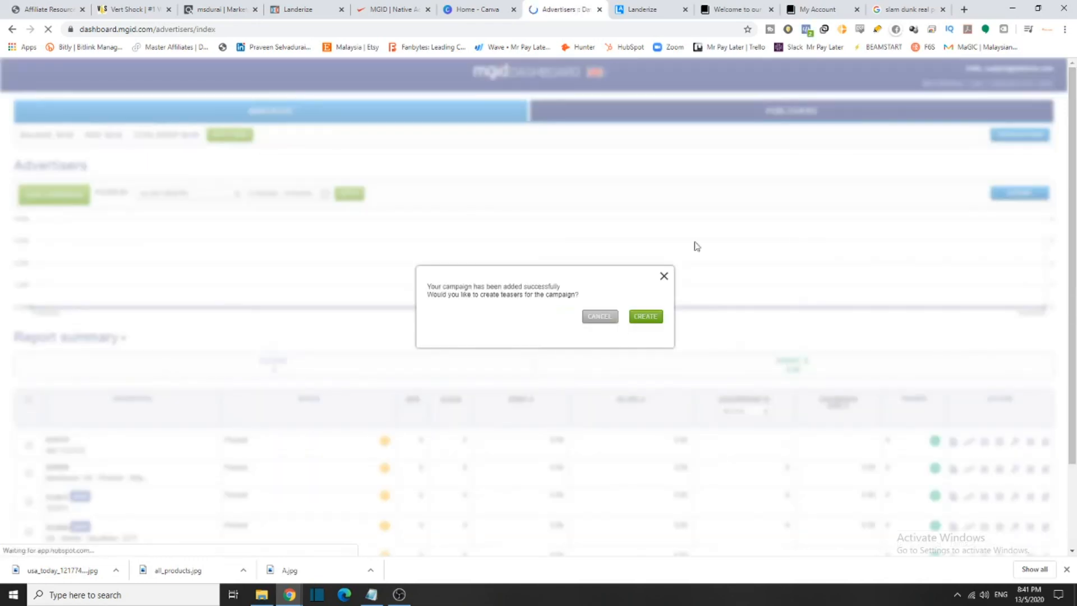
drag(463, 295, 592, 287)
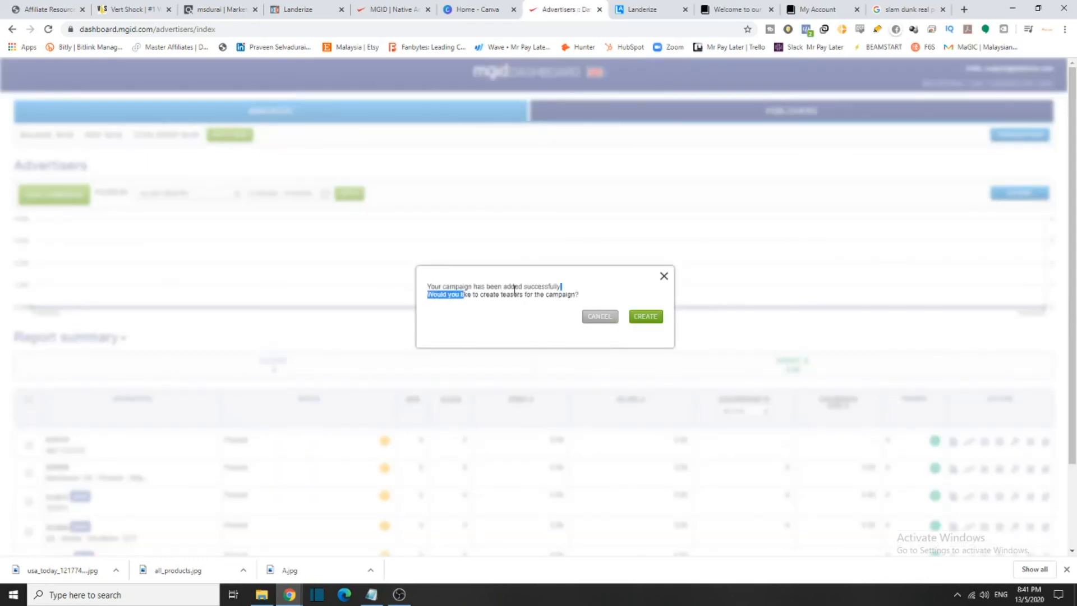
click(644, 318)
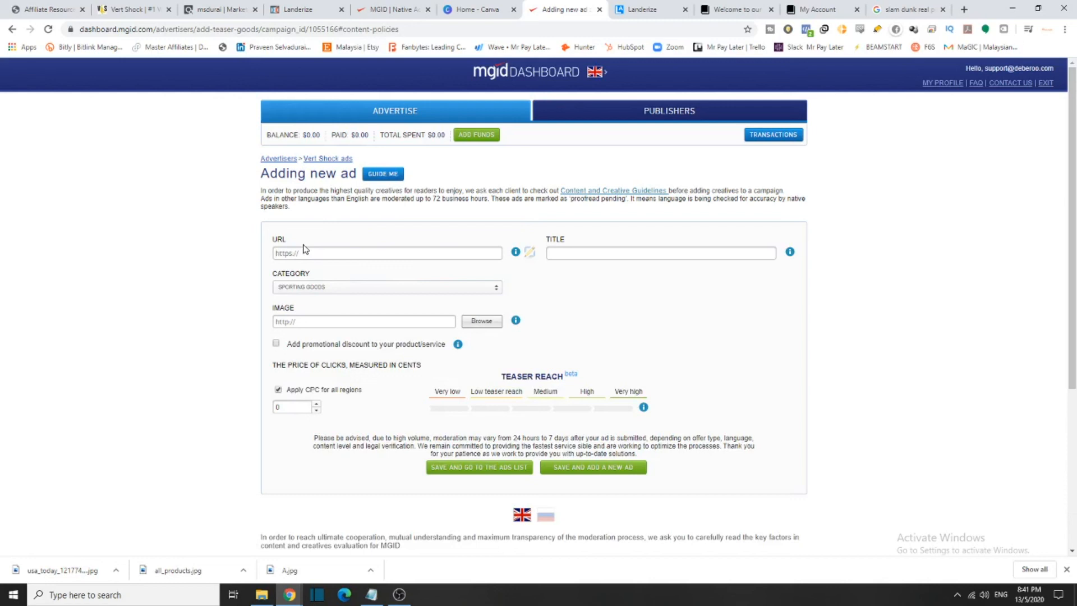
Copy the fit-and-fab-com domain name from Landerize's Domains list for the MGID ad
click(622, 5)
click(42, 180)
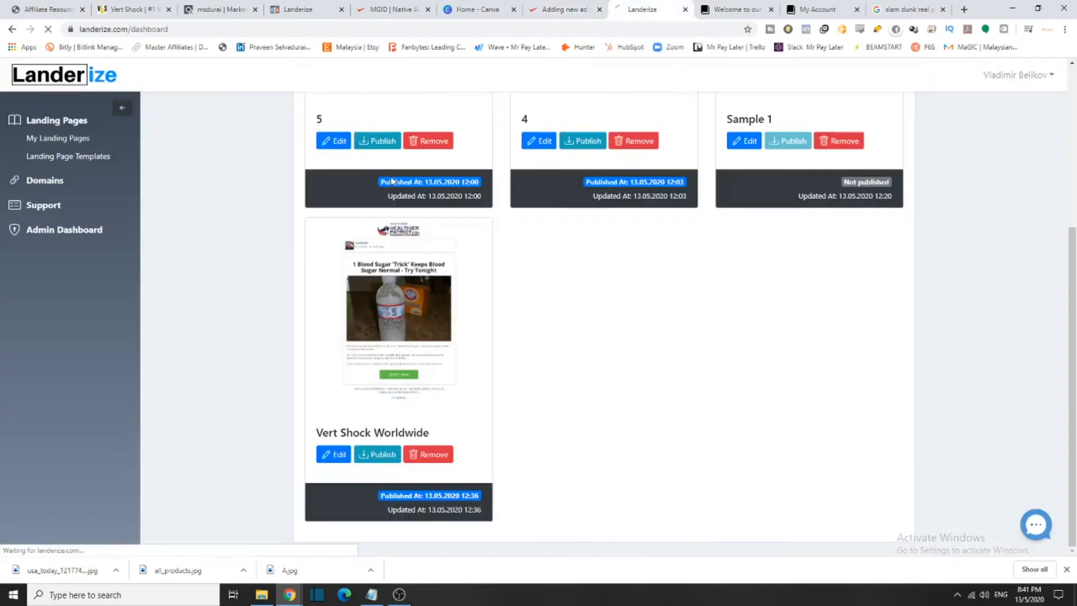
drag(385, 231, 310, 233)
click(391, 228)
drag(392, 230, 319, 228)
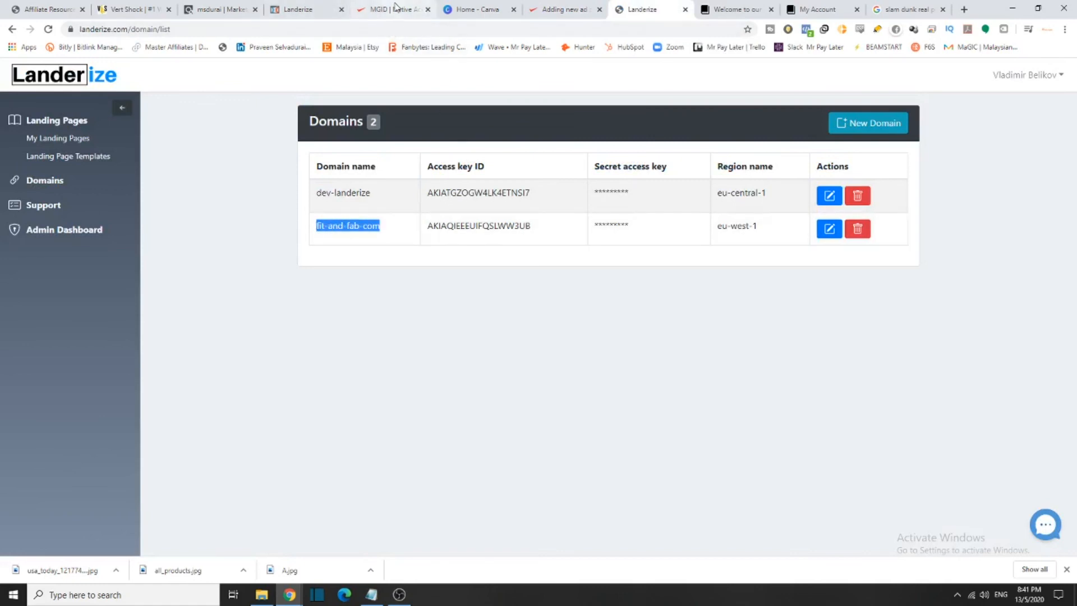
click(561, 9)
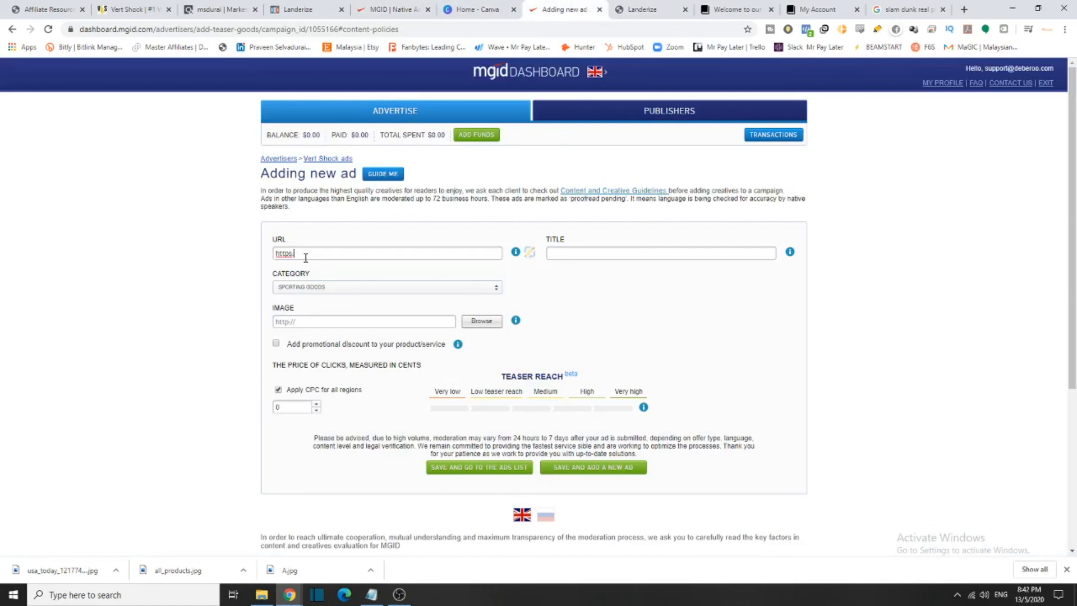
text(fit-and-fab.com)
click(309, 253)
key(BackSpace)
click(320, 253)
key(BackSpace)
text(.)
Enter Vert Shock as the ad title
click(697, 256)
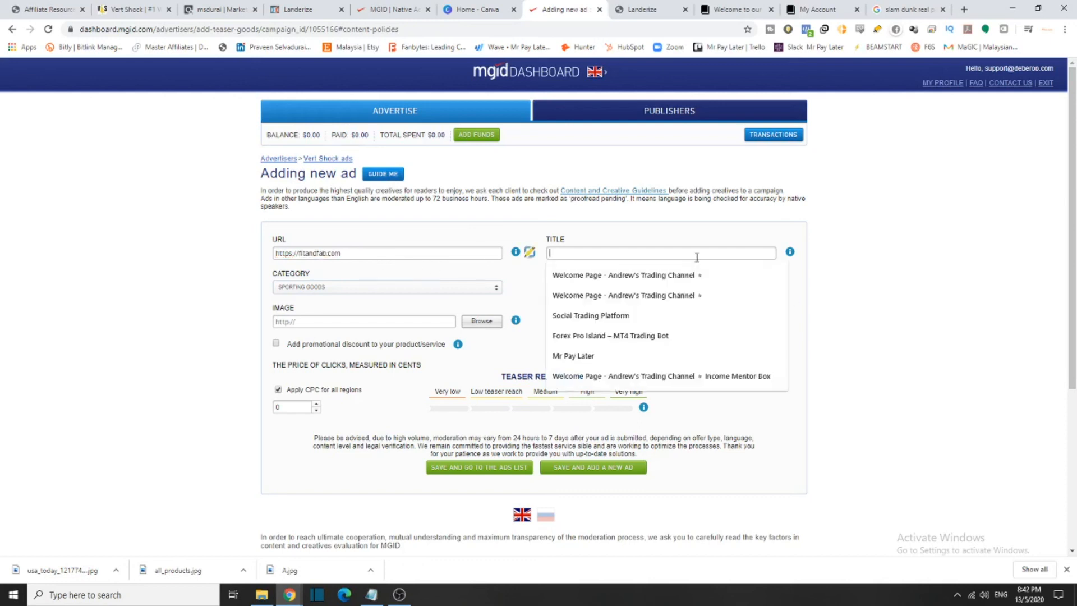
text(Vert Shock)
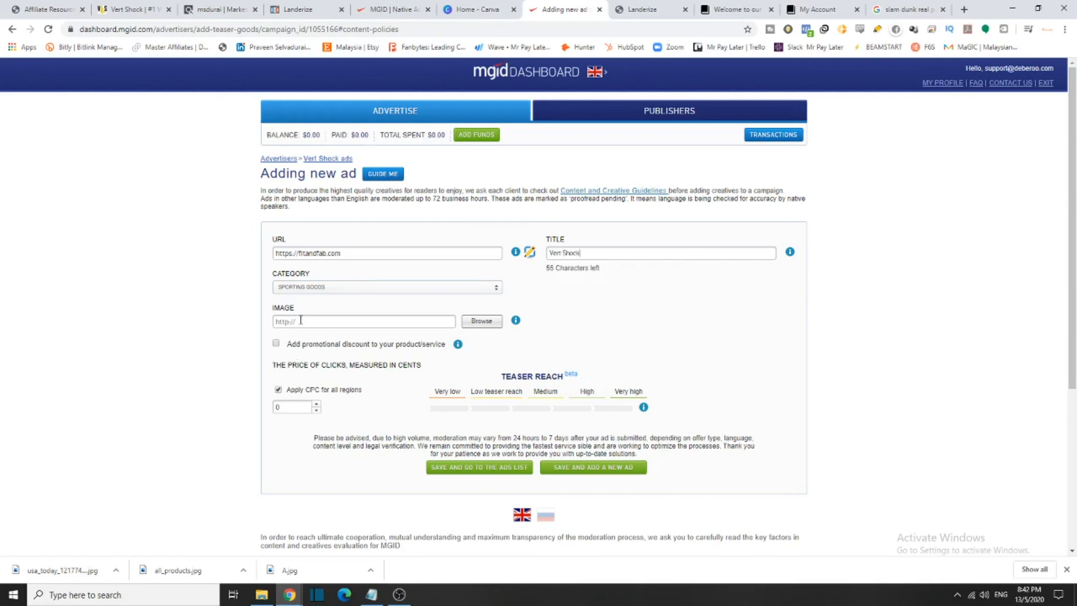
scroll(568, 556, down, 3)
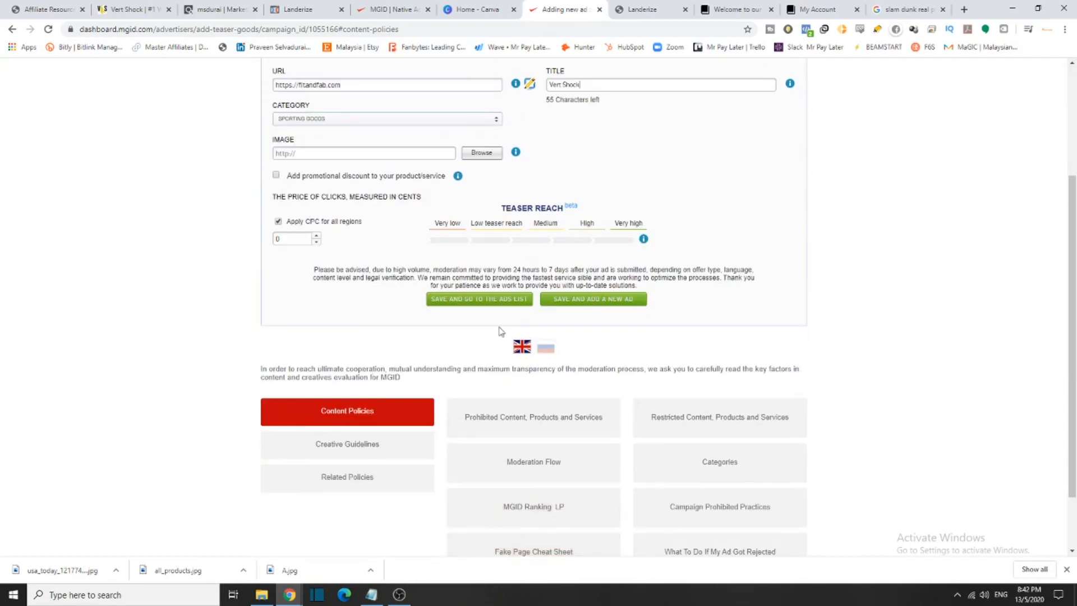
scroll(501, 330, down, 1)
scroll(495, 305, up, 3)
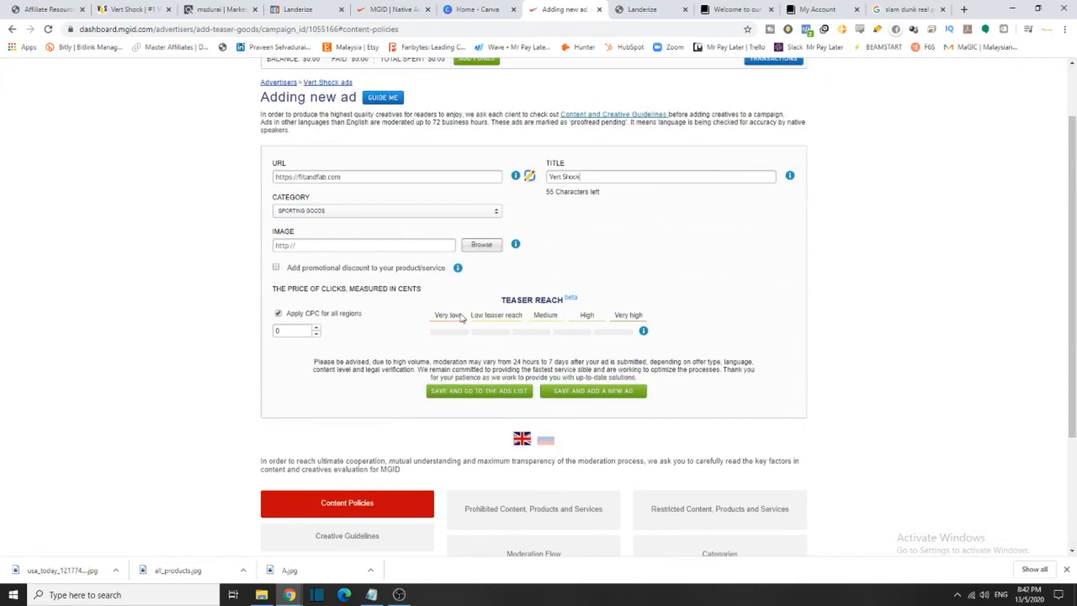
scroll(532, 368, down, 3)
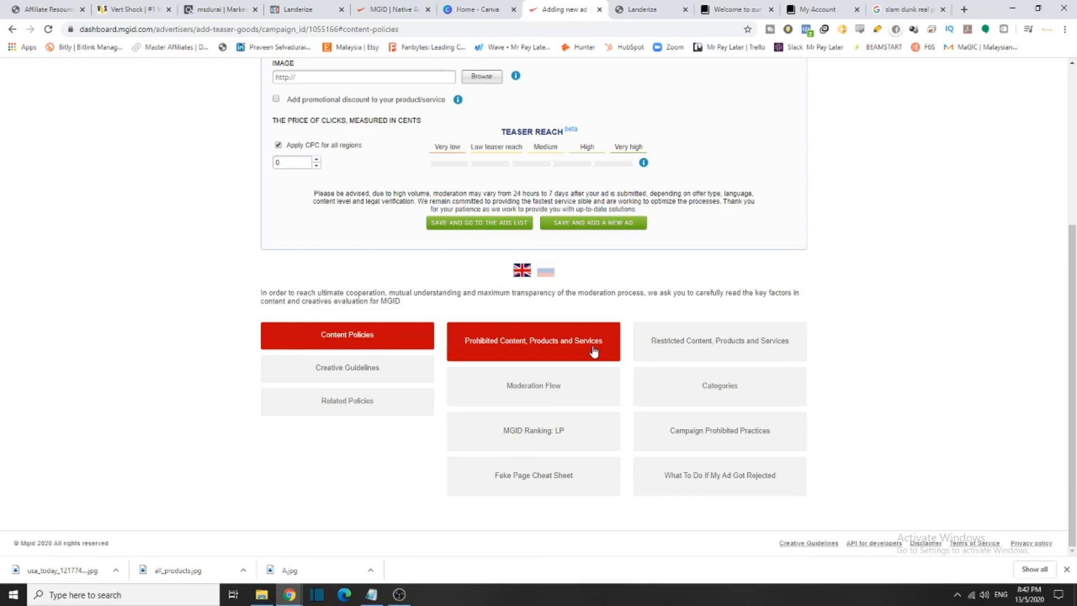
Review MGID's Prohibited Content policy and the Creative Guidelines topics
click(537, 334)
scroll(505, 317, down, 1)
scroll(505, 316, down, 2)
drag(432, 246, 702, 267)
scroll(408, 377, down, 15)
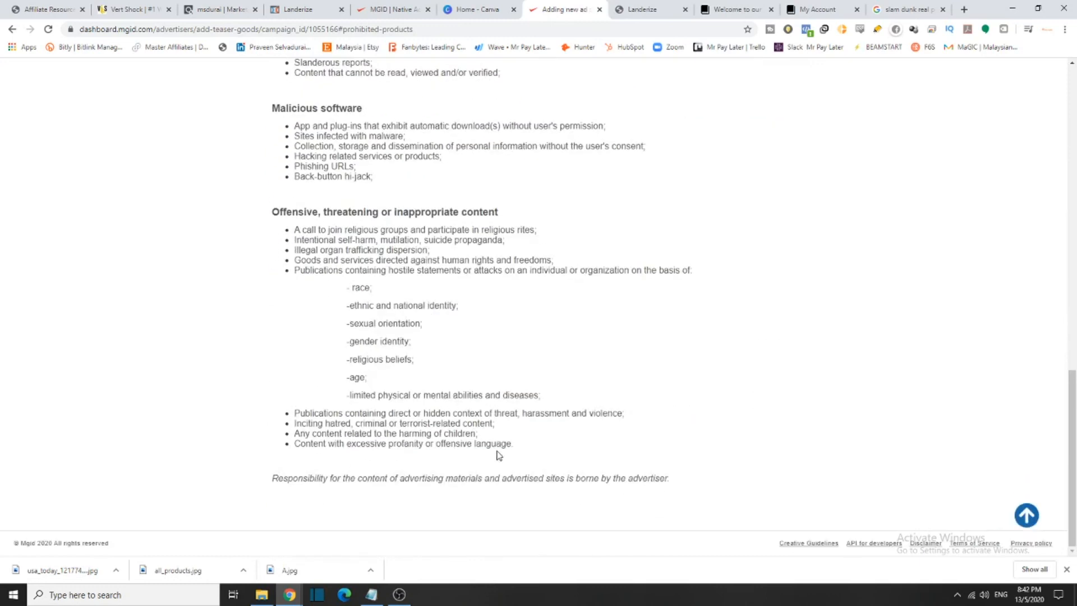
scroll(497, 412, up, 15)
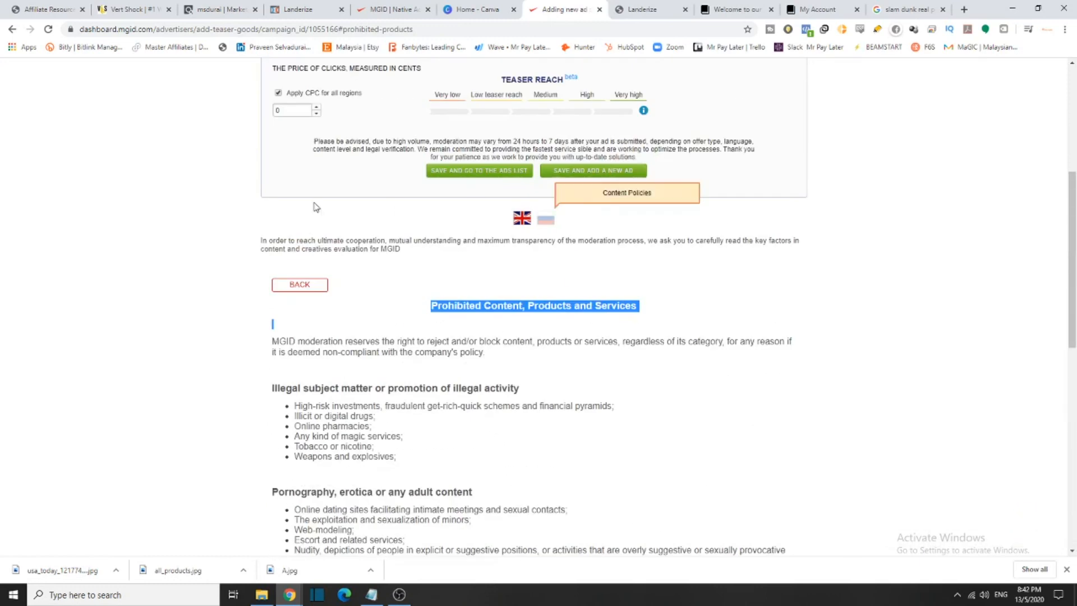
click(286, 291)
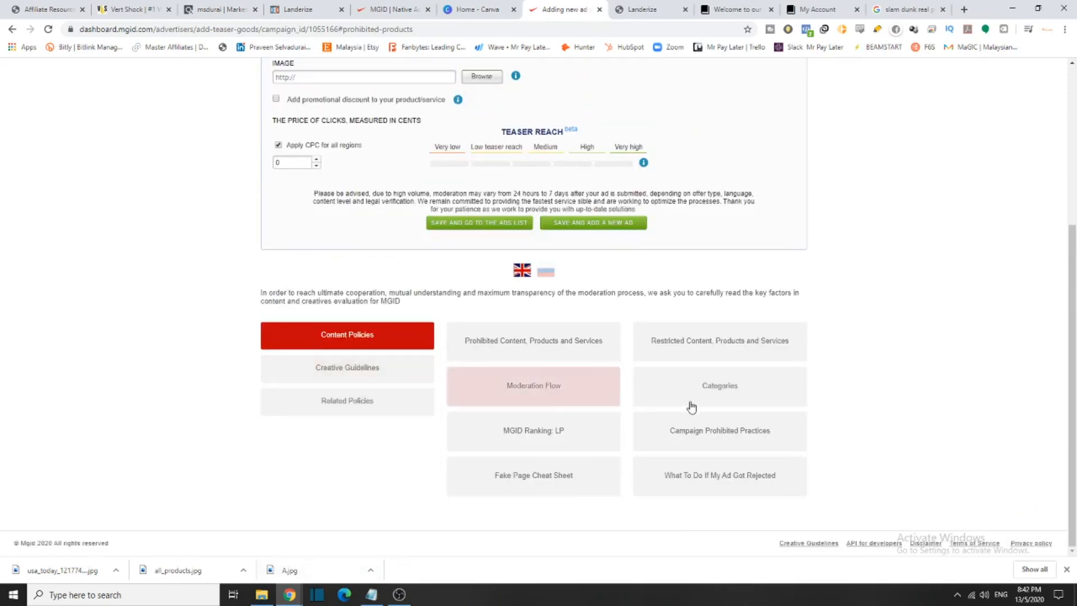
click(339, 371)
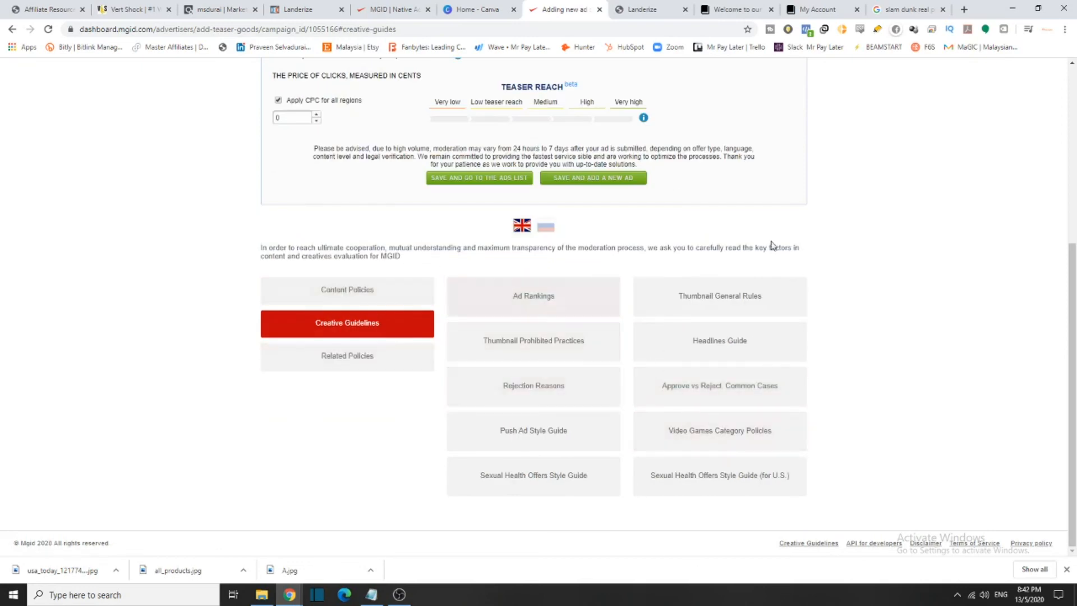
scroll(337, 258, up, 4)
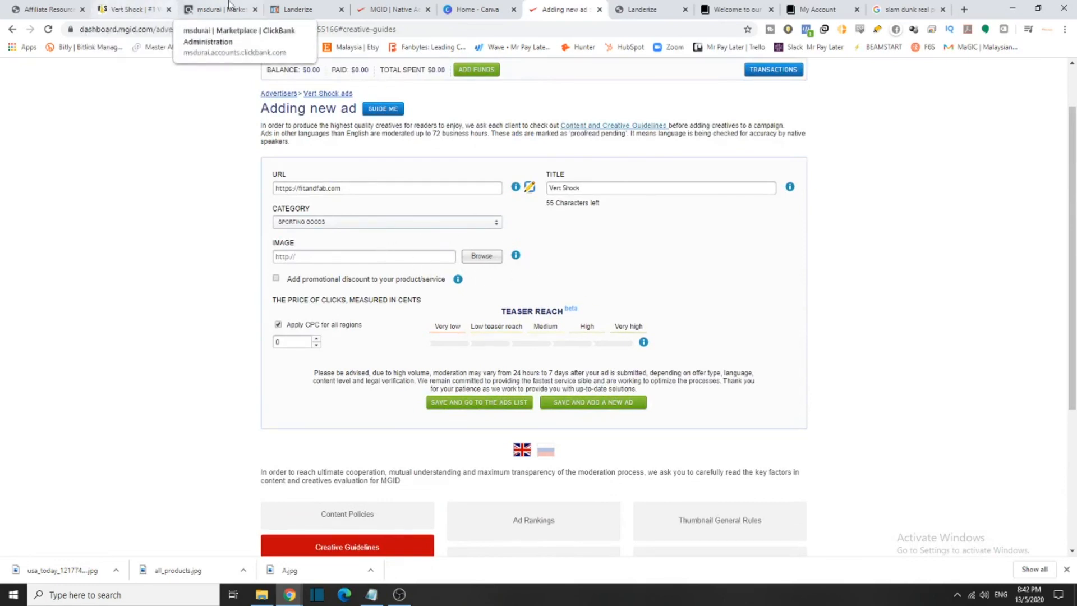
Go to the Vert Shock affiliate resources page and find the product images
click(115, 8)
scroll(424, 218, up, 4)
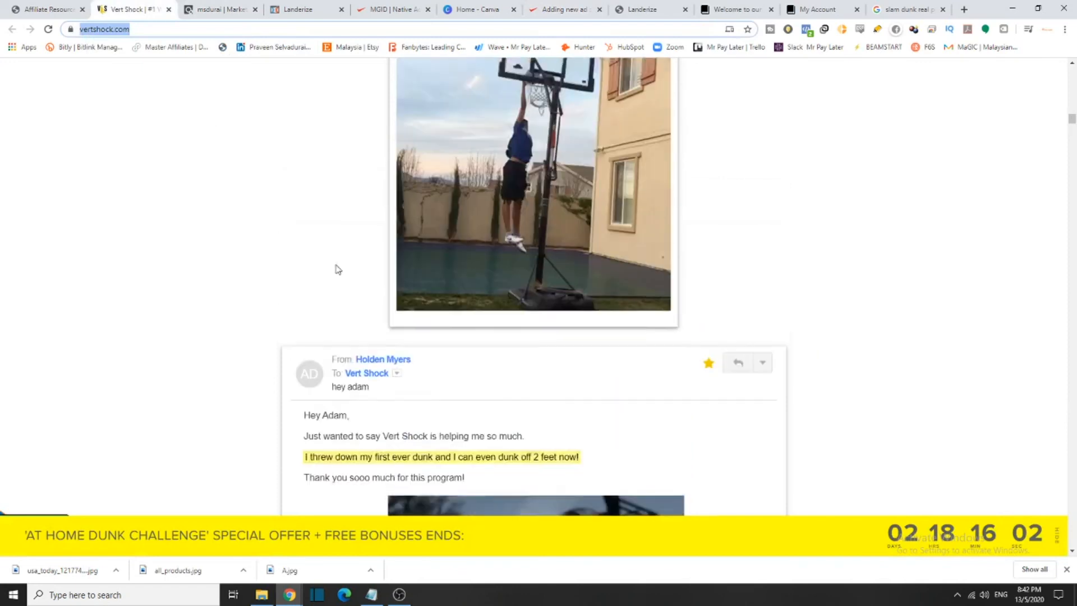
key(ctrl+shift+Tab)
scroll(449, 298, down, 5)
scroll(493, 314, down, 20)
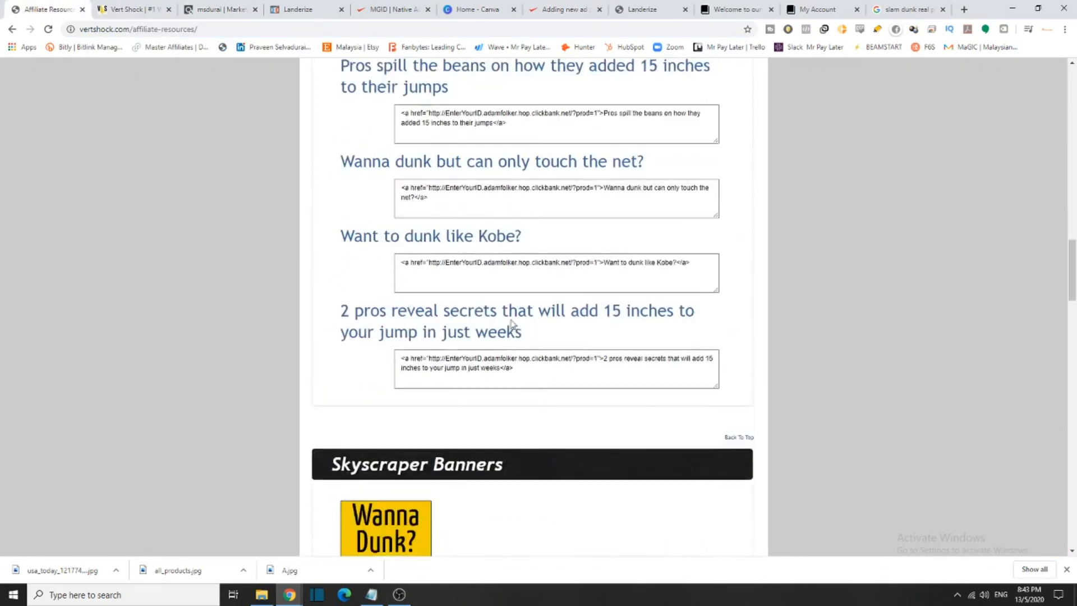
scroll(513, 324, down, 2)
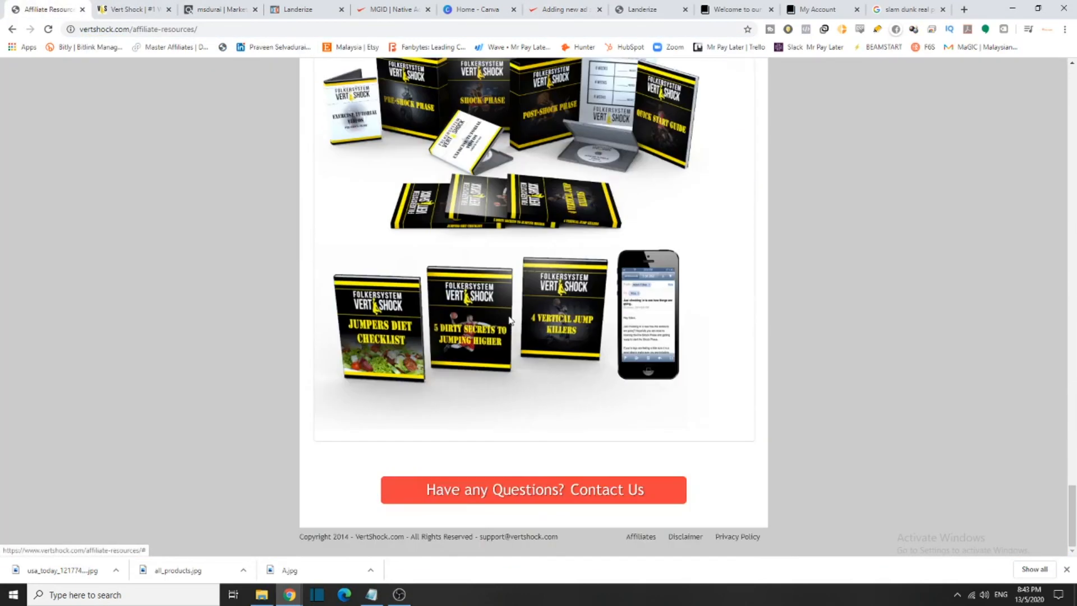
scroll(513, 324, up, 4)
Save the product boxes picture to disk and return to the MGID ad form
right_click(543, 287)
click(585, 307)
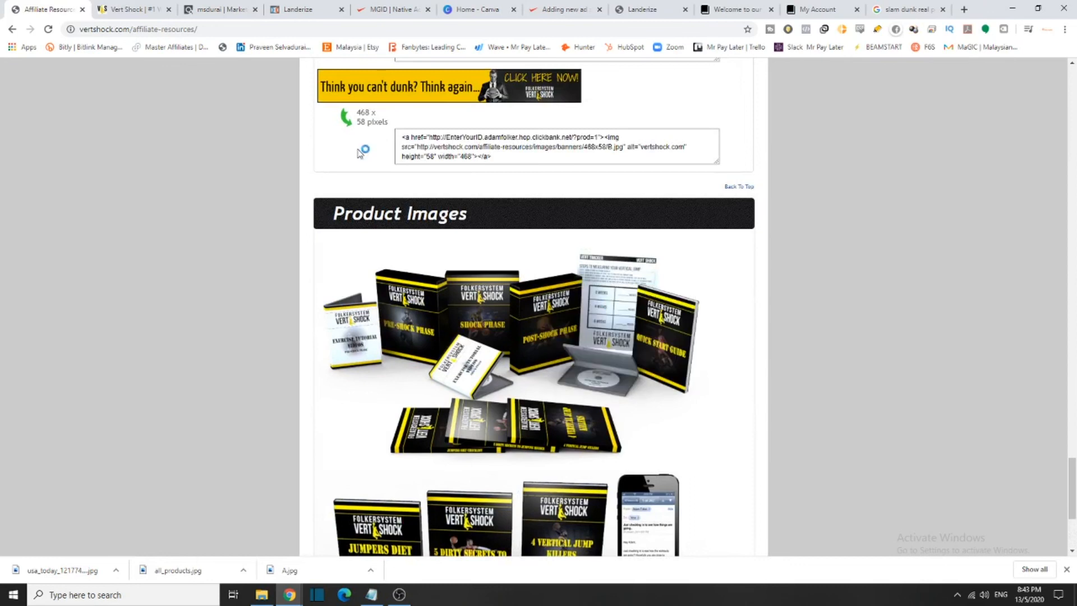
click(441, 284)
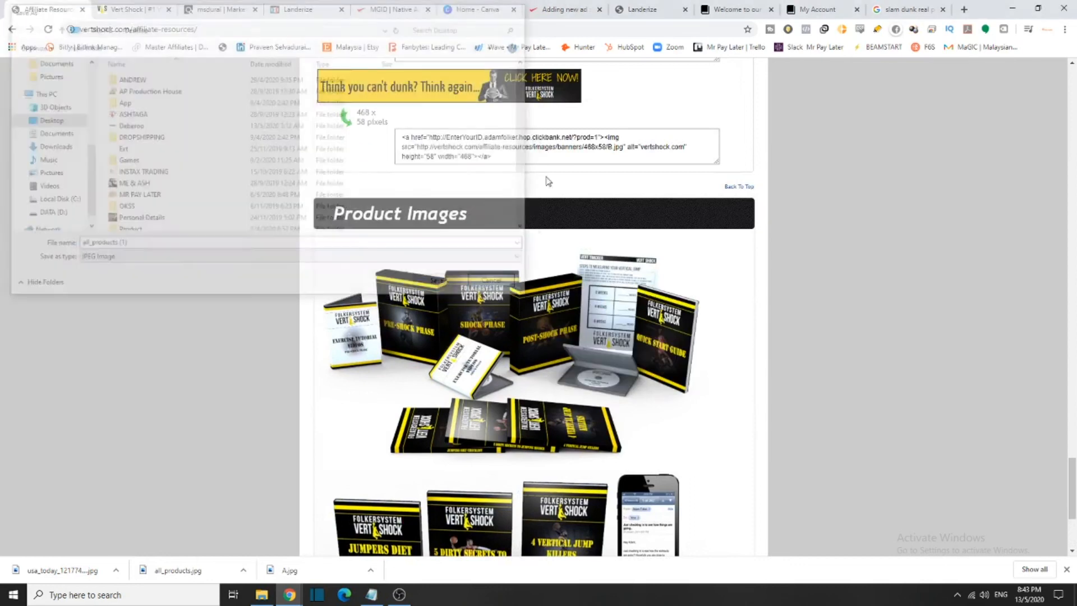
click(639, 9)
click(788, 5)
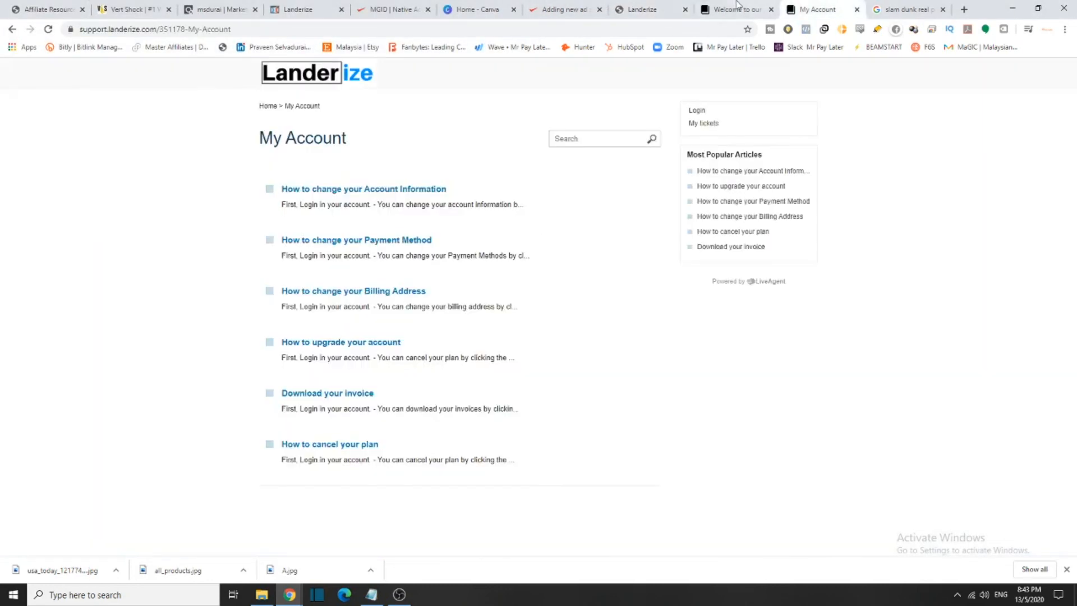
click(561, 9)
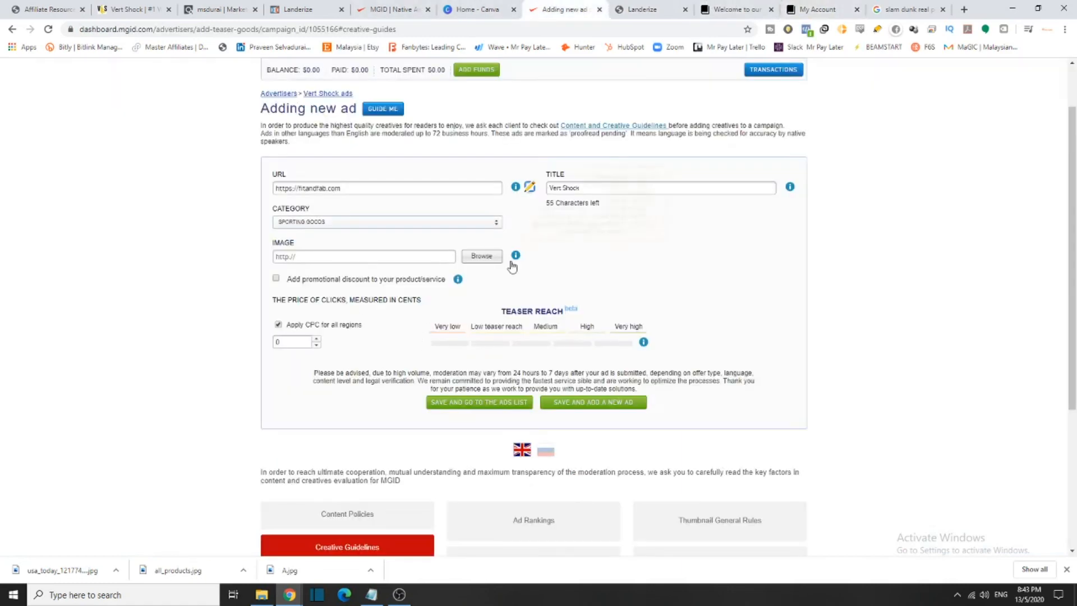
Upload all_products.jpg as the ad image and shift the rectangular and square crops right
click(483, 256)
scroll(179, 196, down, 5)
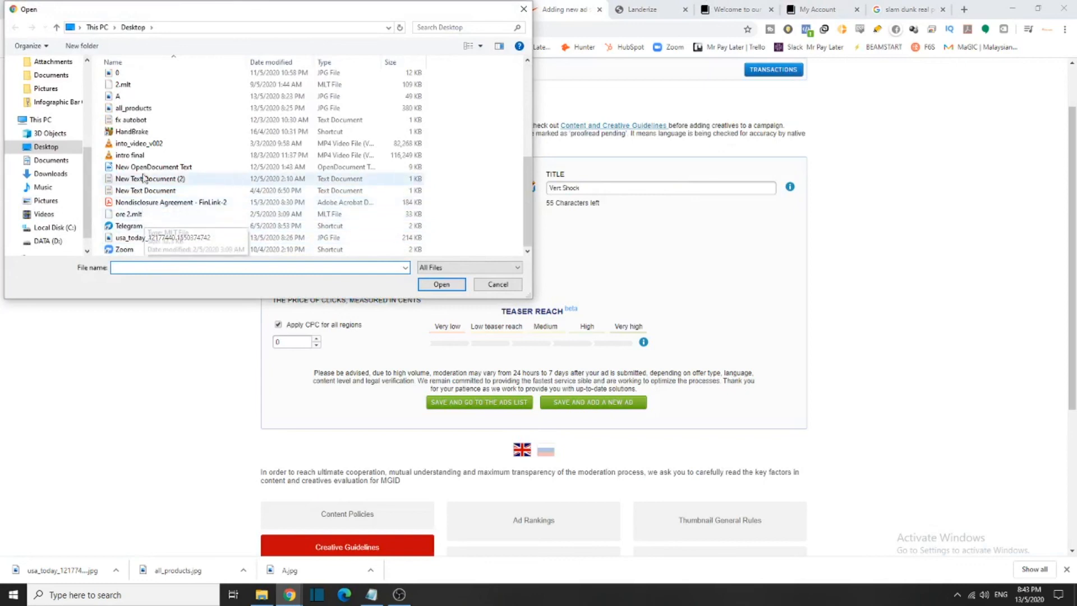
click(133, 108)
click(441, 285)
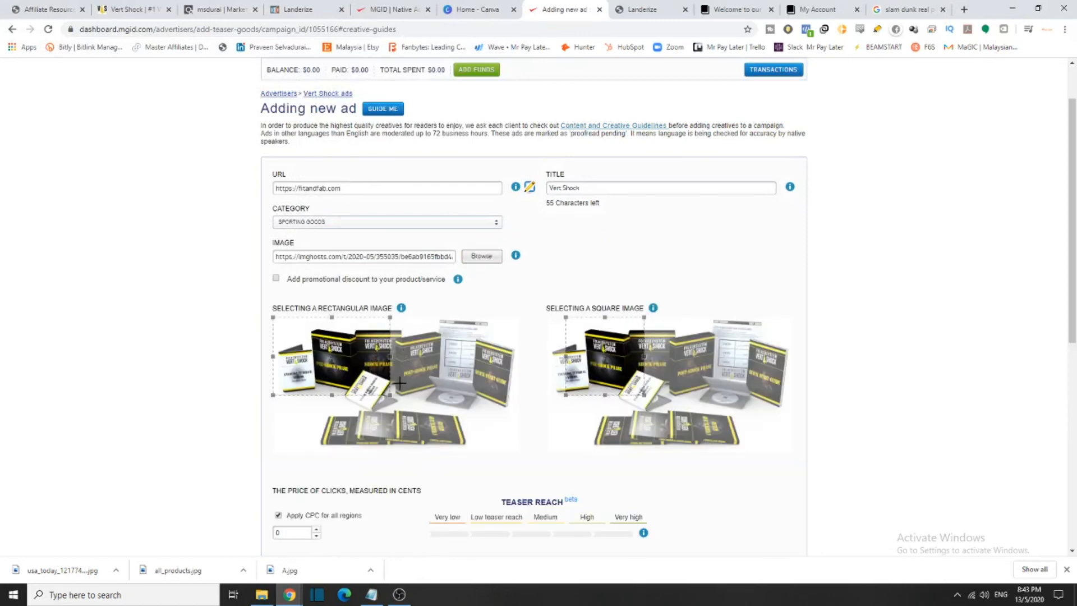
drag(445, 419, 458, 419)
mouse_move(677, 405)
mouse_down()
mouse_move(701, 404)
mouse_move(689, 404)
mouse_up()
drag(450, 381, 446, 382)
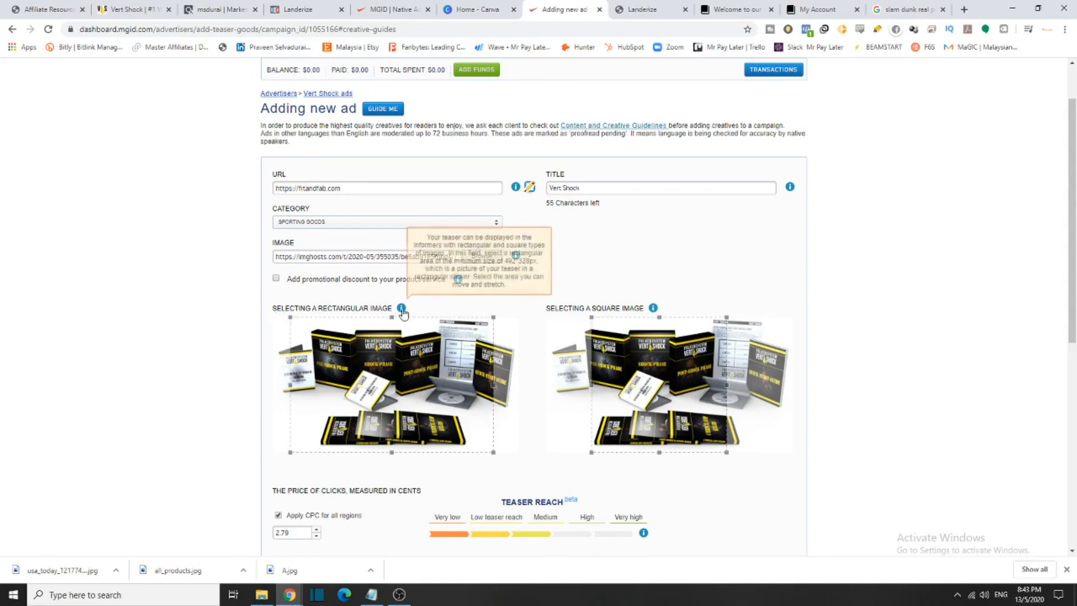
Create a blank Canva presentation and upload the all_products image
click(455, 9)
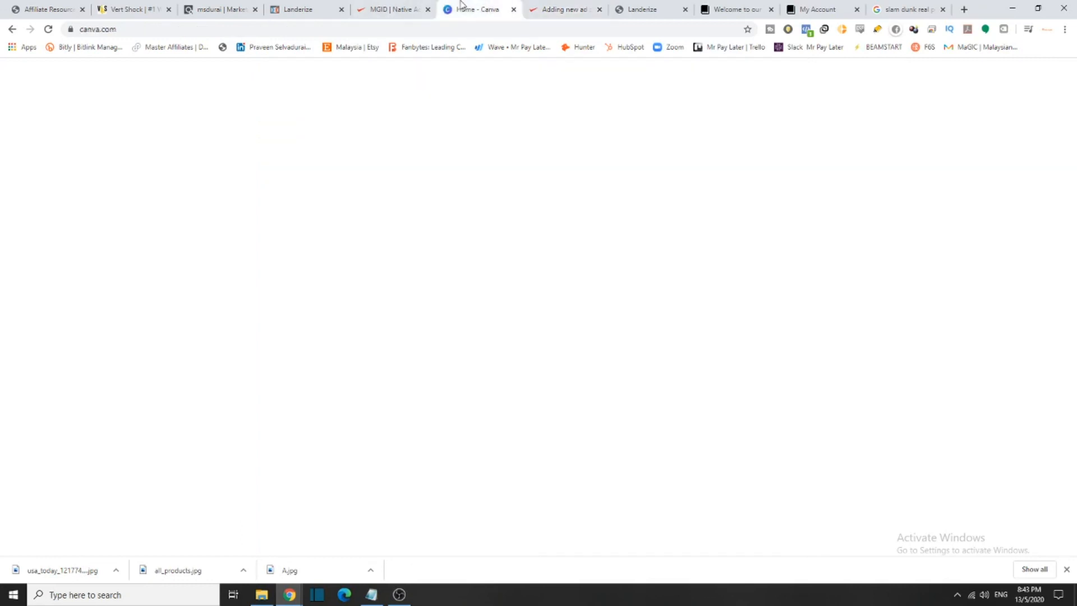
click(205, 395)
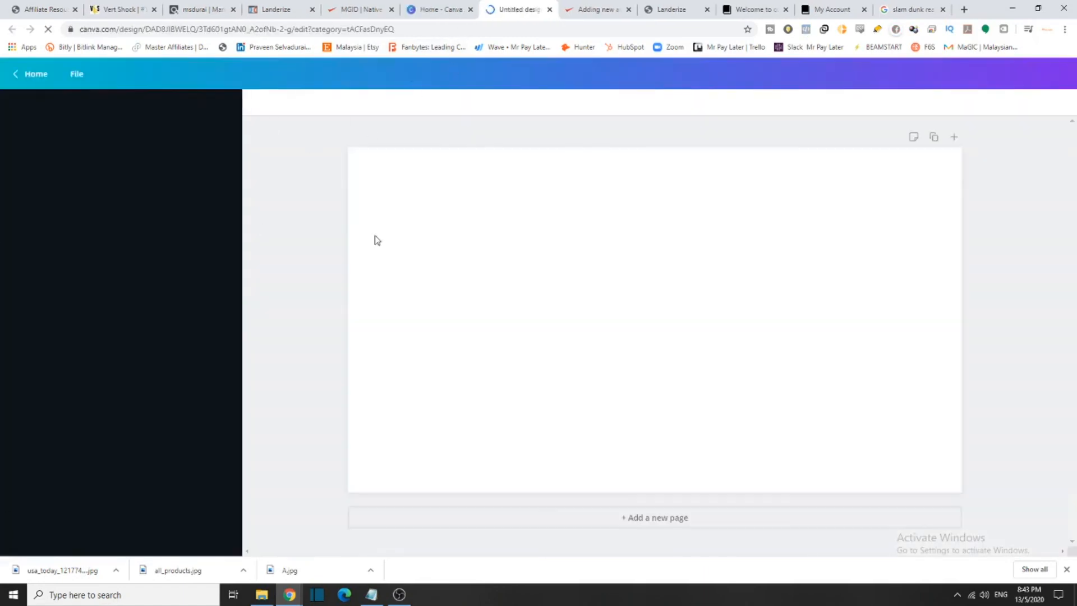
click(20, 390)
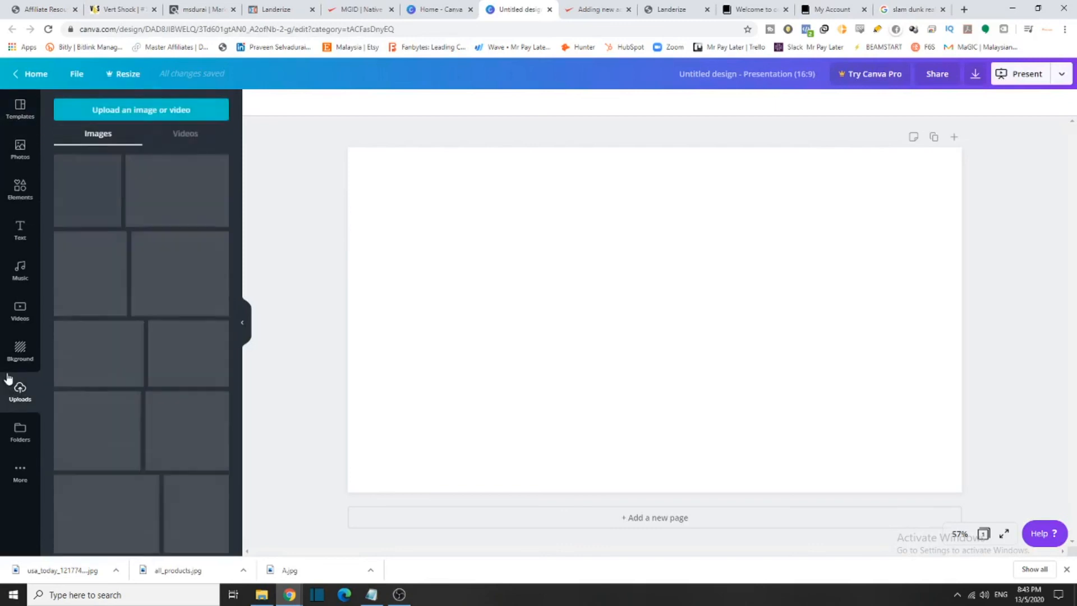
click(125, 109)
scroll(133, 130, down, 3)
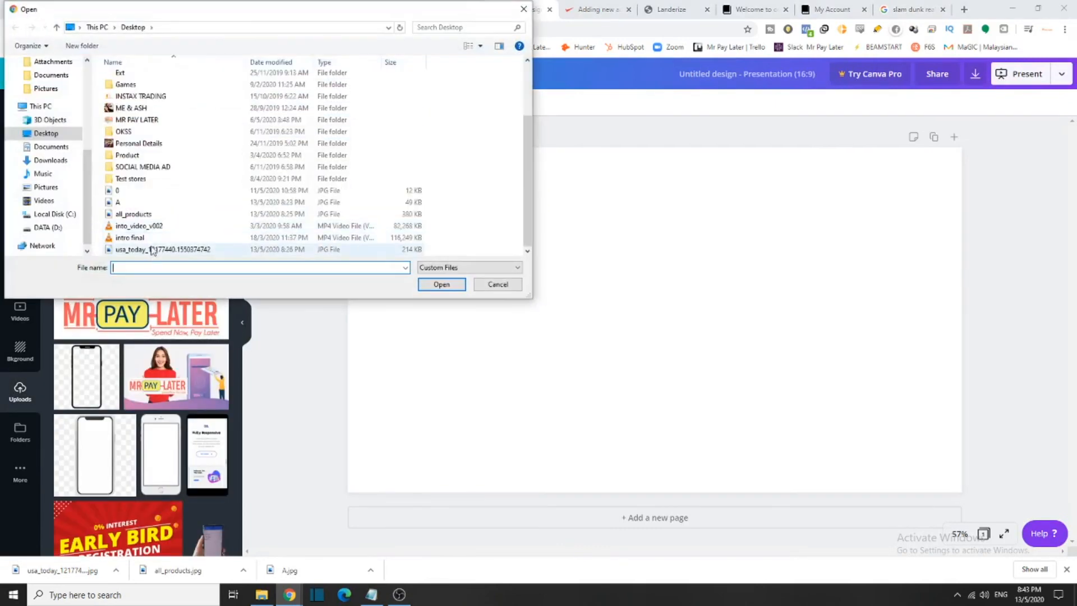
click(140, 214)
click(441, 284)
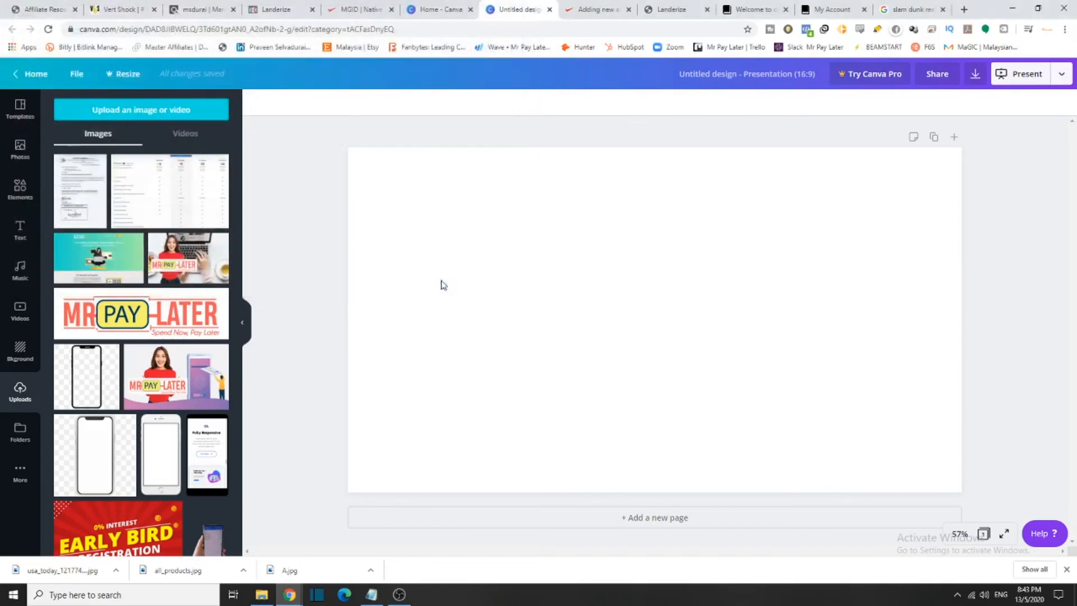
Place the product image on the page, enlarge it slightly and crop both sides
drag(120, 186, 487, 215)
mouse_move(375, 180)
mouse_down()
mouse_move(351, 171)
mouse_move(365, 174)
mouse_up()
drag(366, 285, 473, 287)
drag(777, 287, 735, 287)
Set the ad's cost per click to 5 cents
click(598, 9)
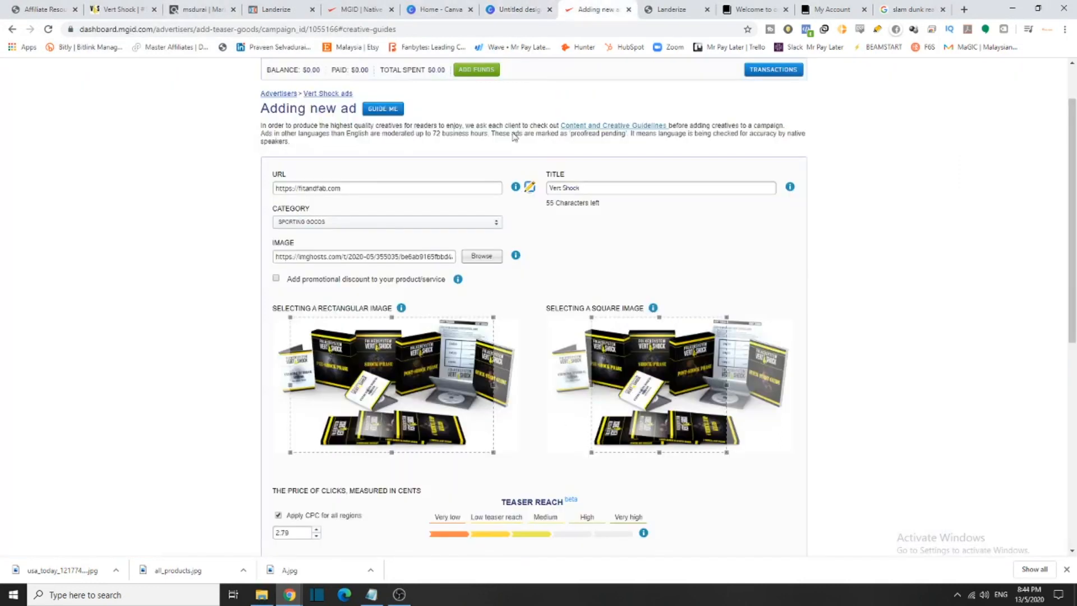
scroll(509, 357, down, 4)
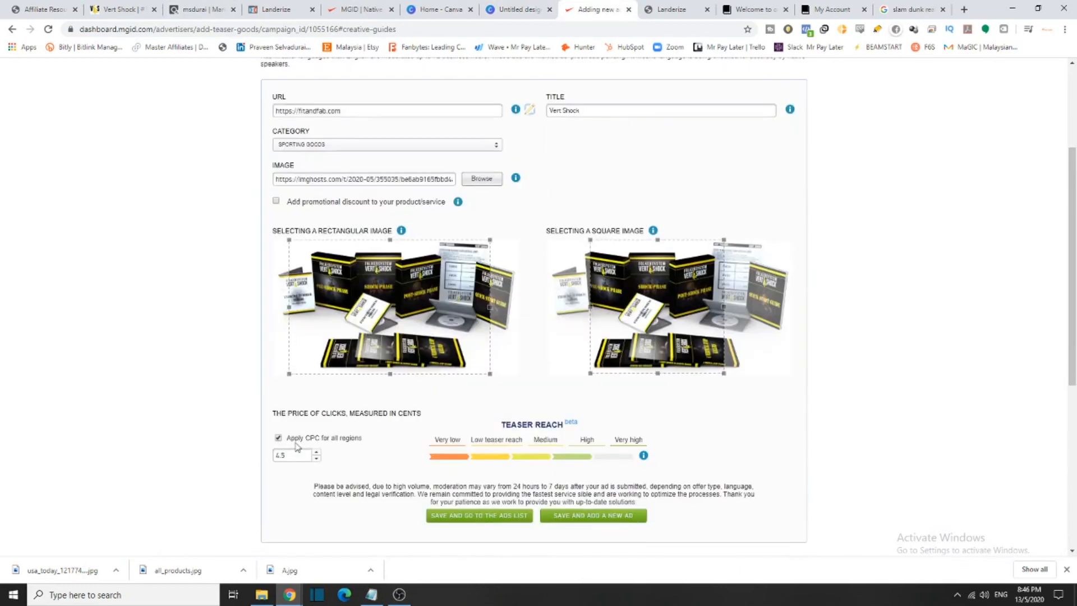
drag(295, 452, 216, 463)
click(341, 448)
Turn off Apply CPC for all regions to view geo prices, then re-enable it
drag(349, 438, 285, 438)
drag(362, 438, 272, 436)
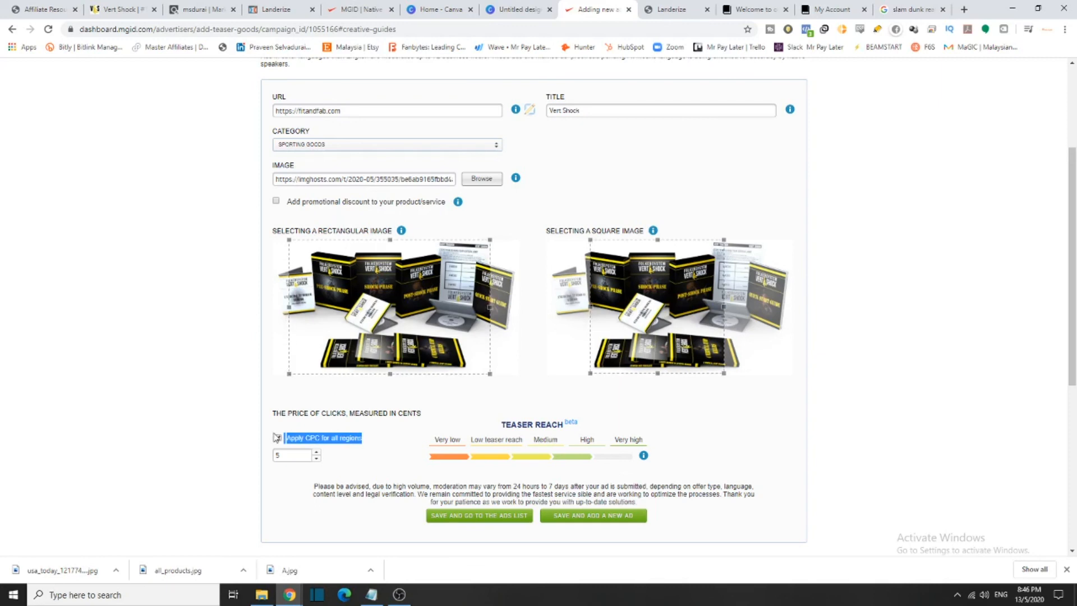
click(278, 439)
scroll(283, 455, down, 6)
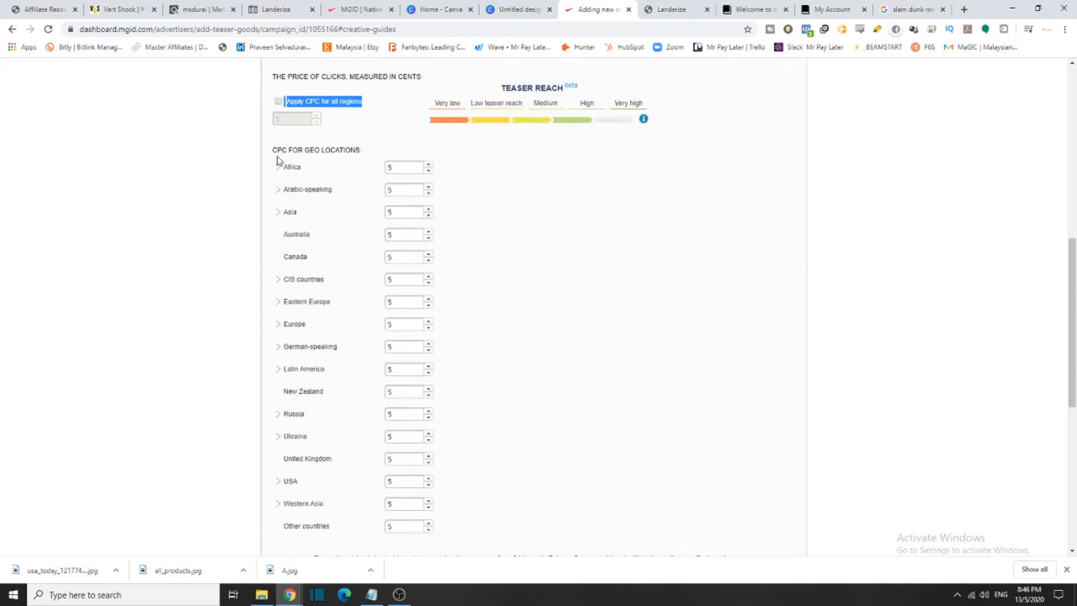
scroll(365, 269, down, 1)
scroll(365, 281, down, 1)
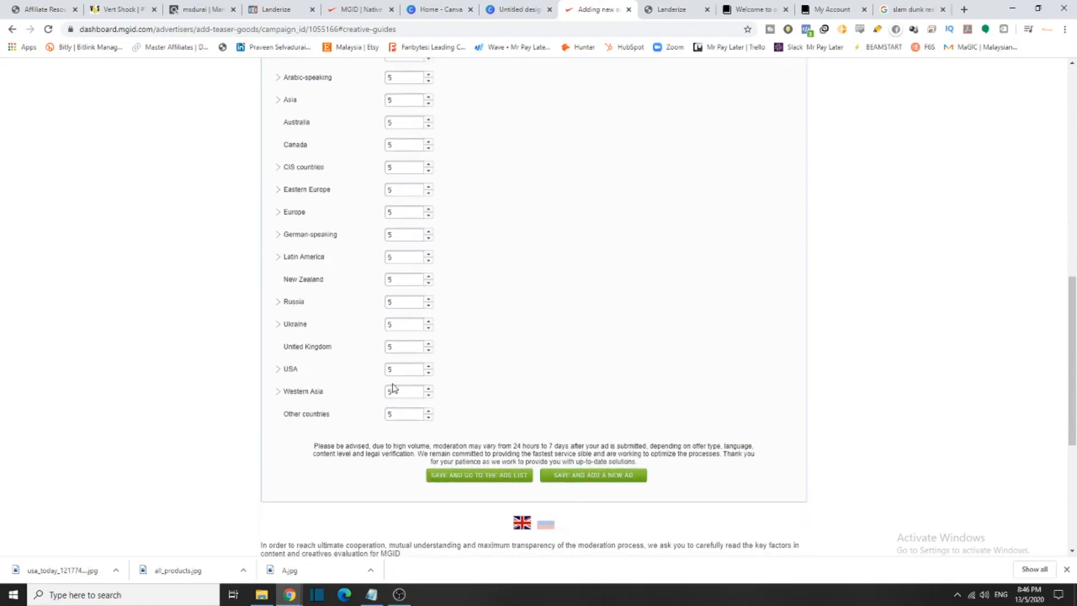
text(.2)
scroll(349, 361, up, 6)
click(278, 326)
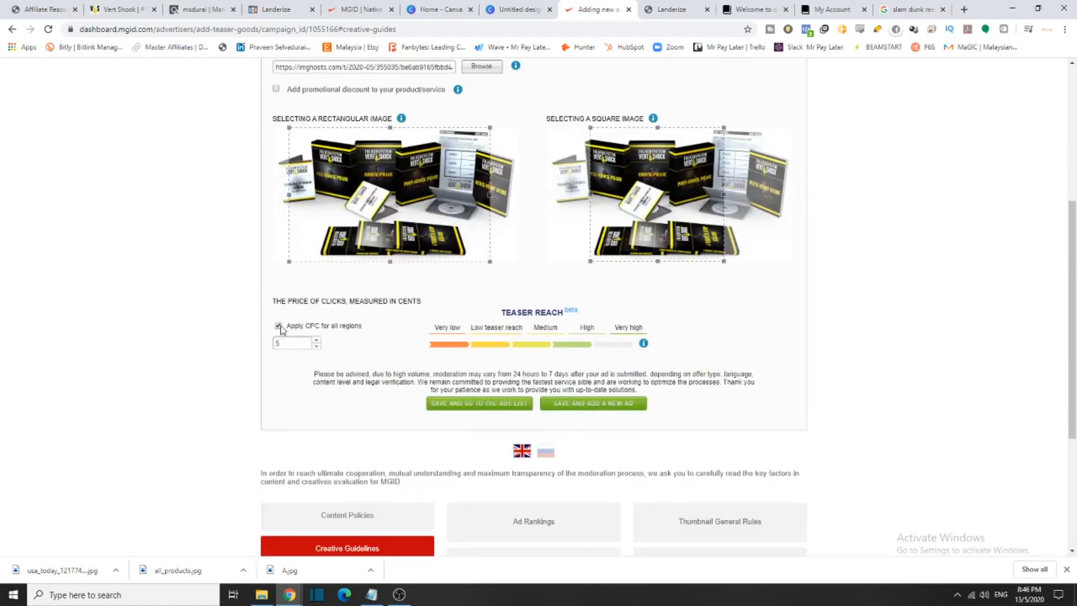
scroll(589, 414, up, 1)
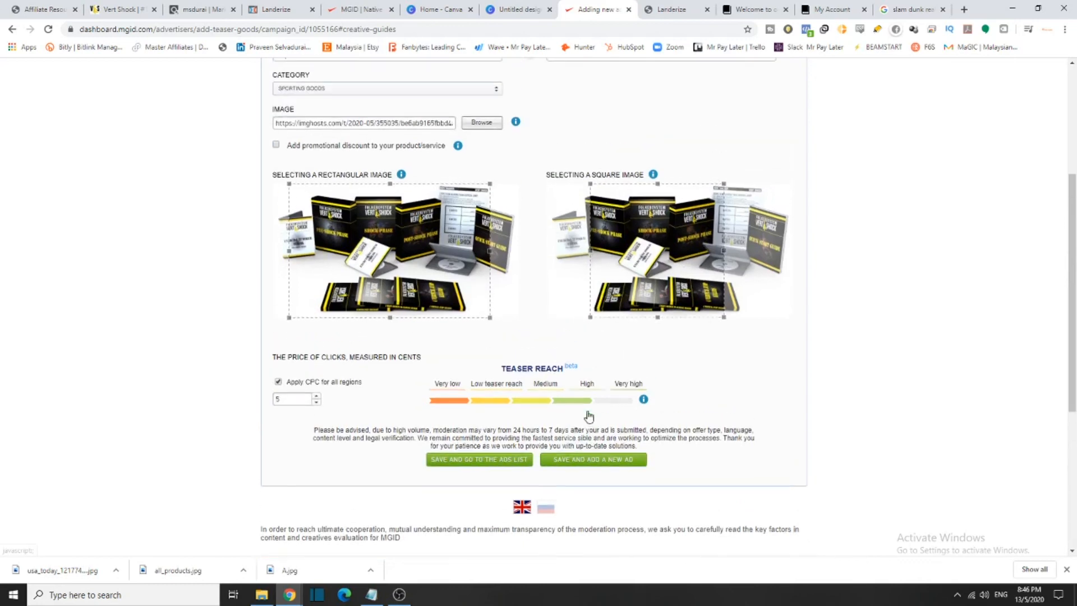
drag(669, 466, 557, 456)
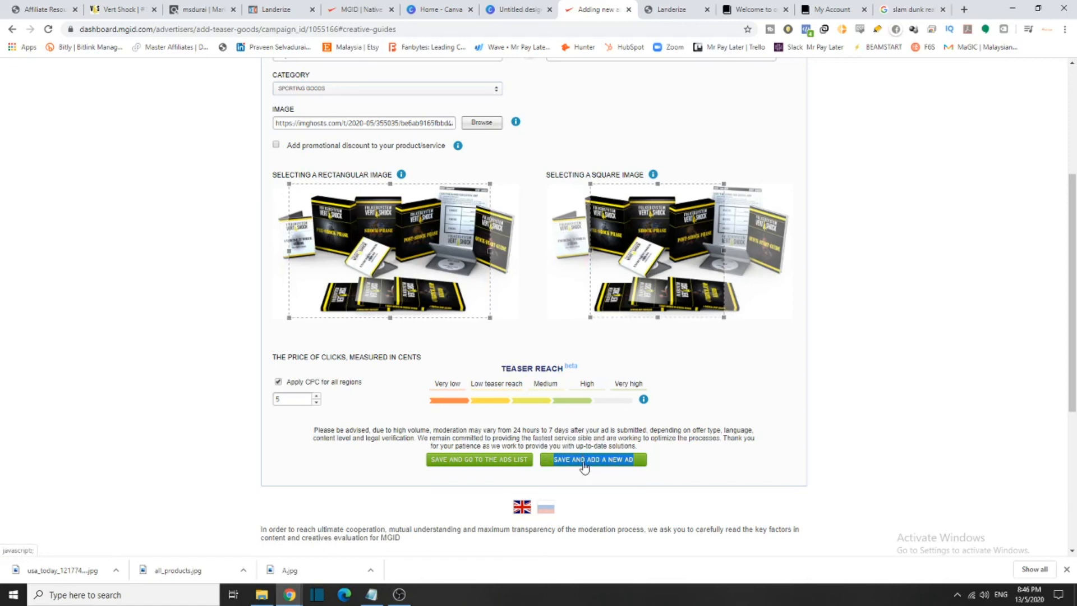
click(534, 443)
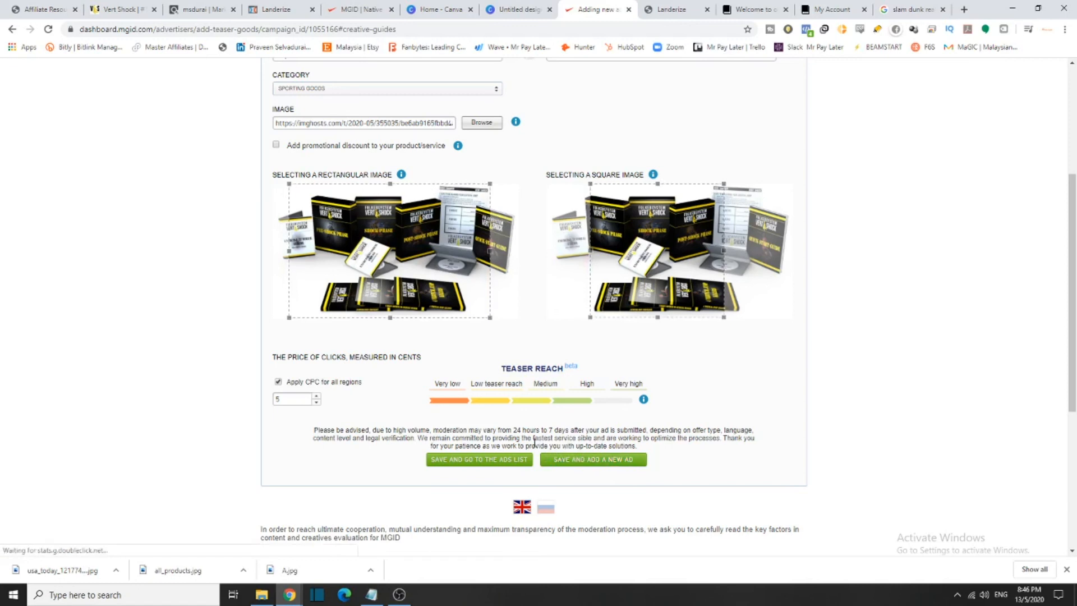
Save the Vert Shock teaser and choose Add New Ad Later in the congratulations popup
click(480, 461)
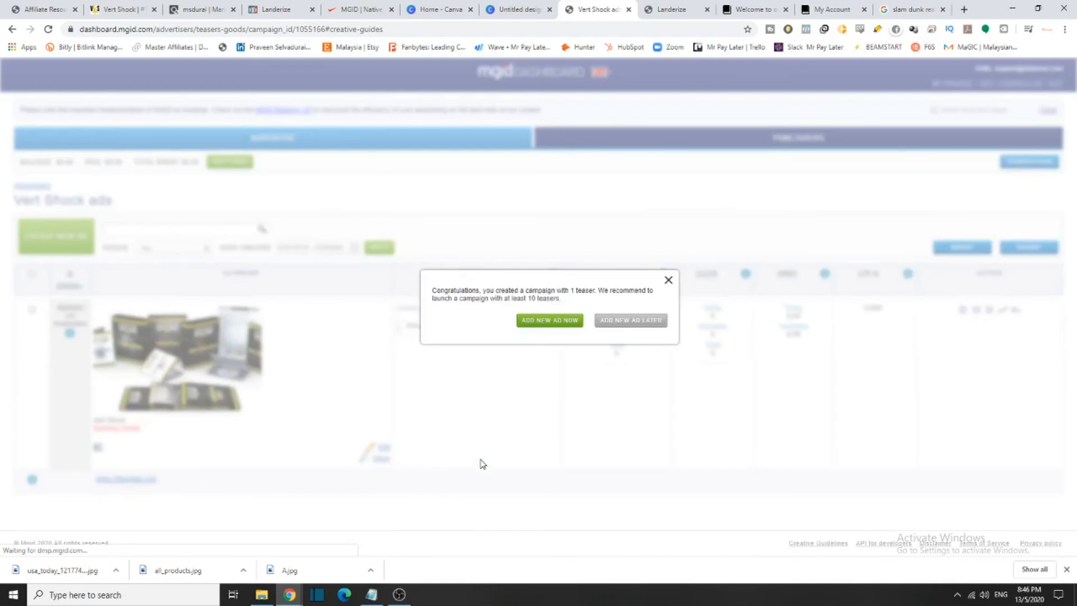
drag(496, 290, 632, 293)
drag(441, 298, 538, 299)
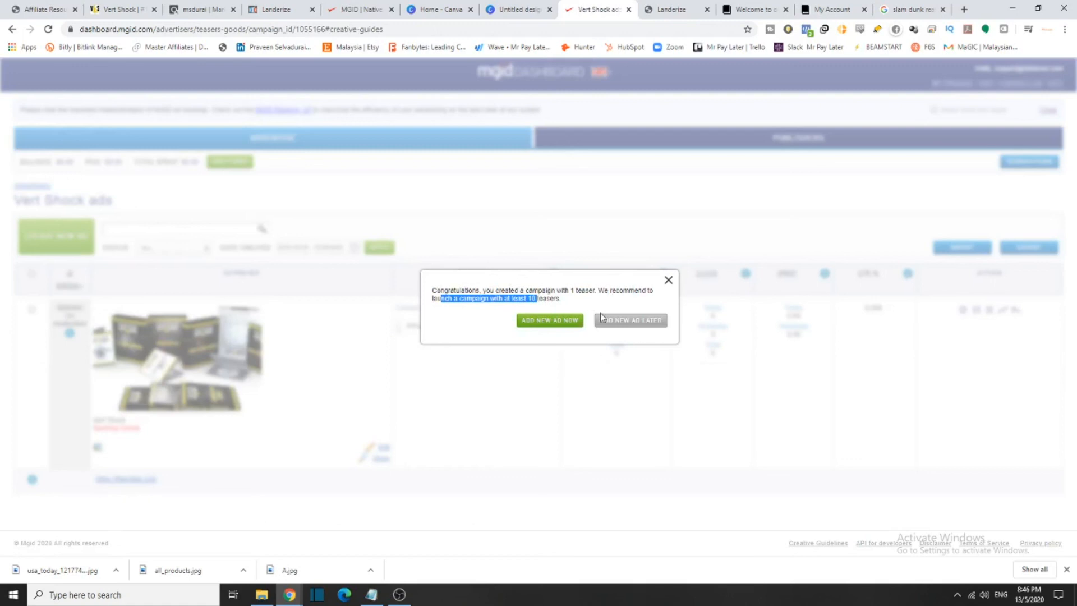
click(619, 321)
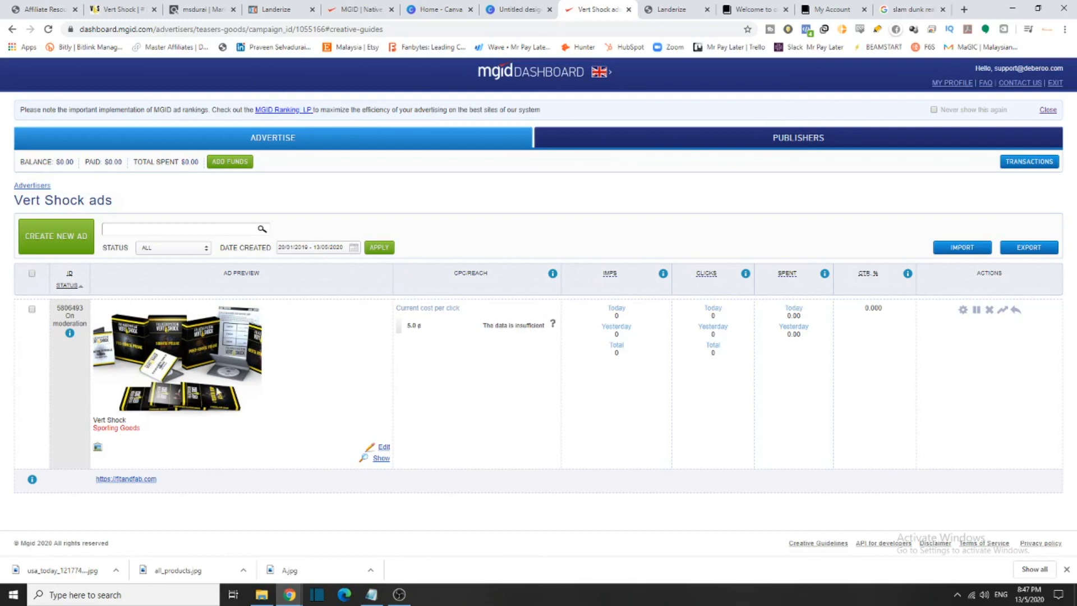
mouse_move(513, 329)
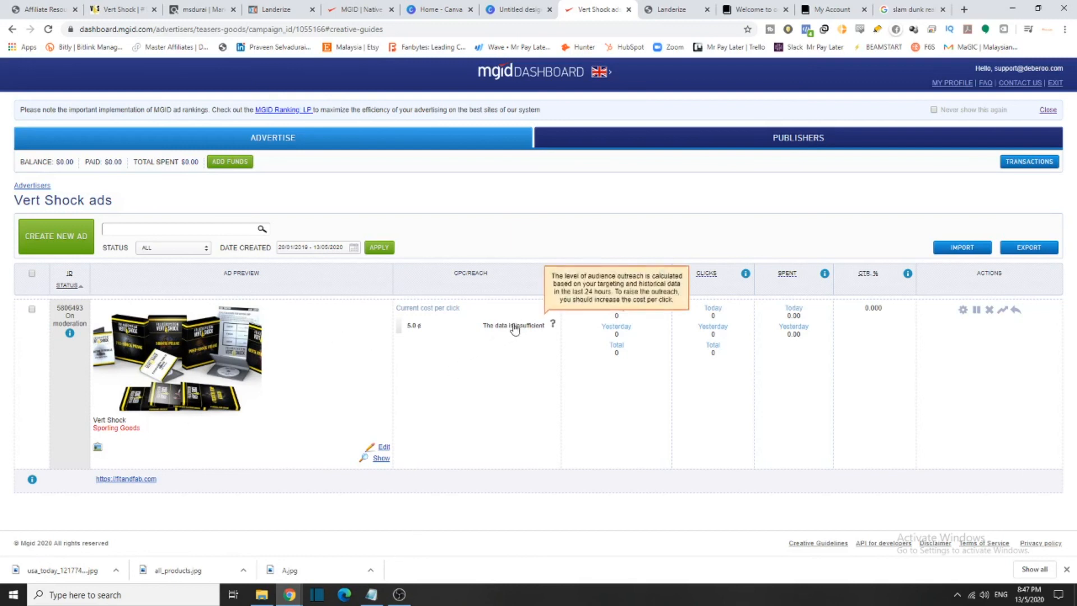